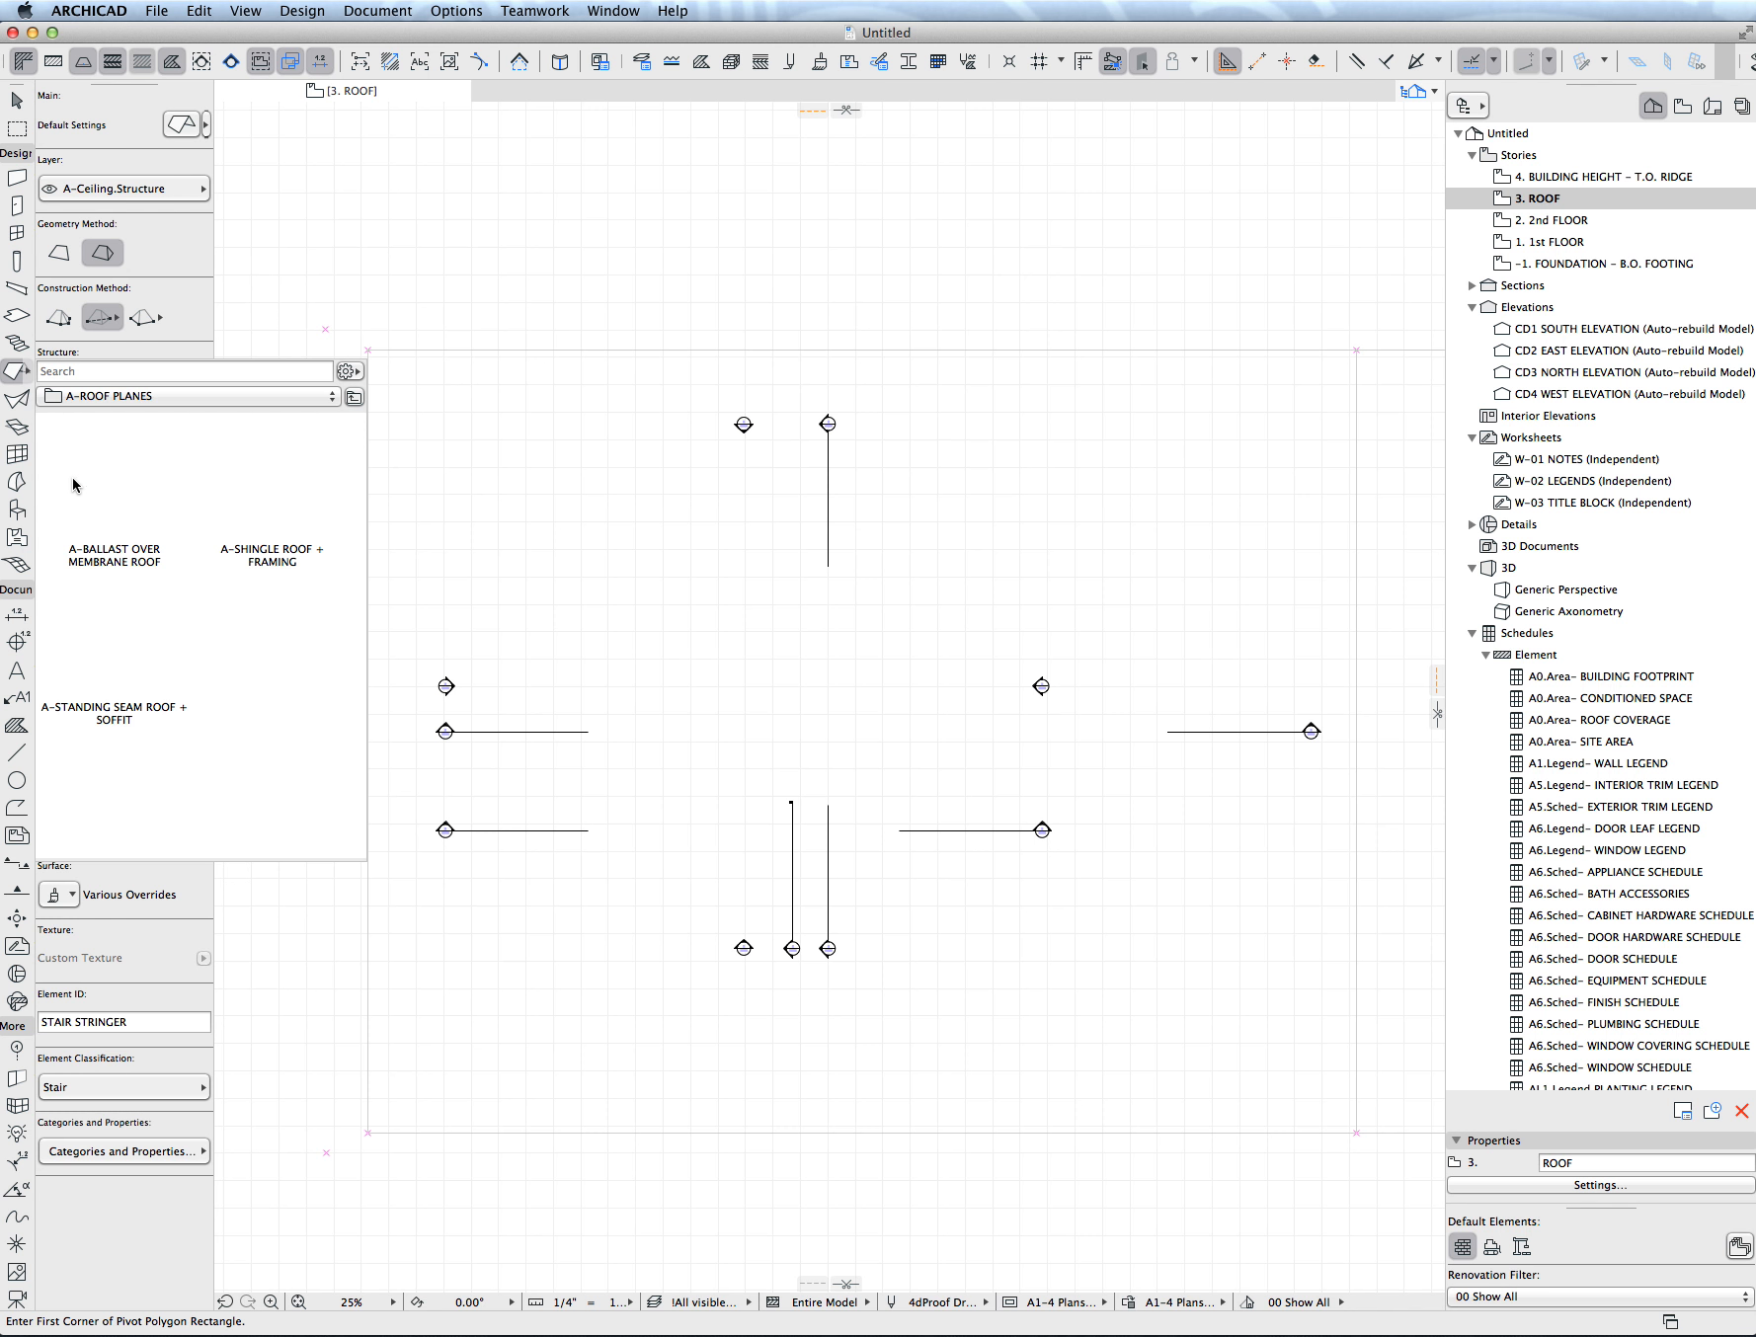
# - Apply the A-SHINGLE ROOF + FRAMING favorite to the Roof tool and accept its default settings with multi-plane geometry
pyautogui.click(285, 495)
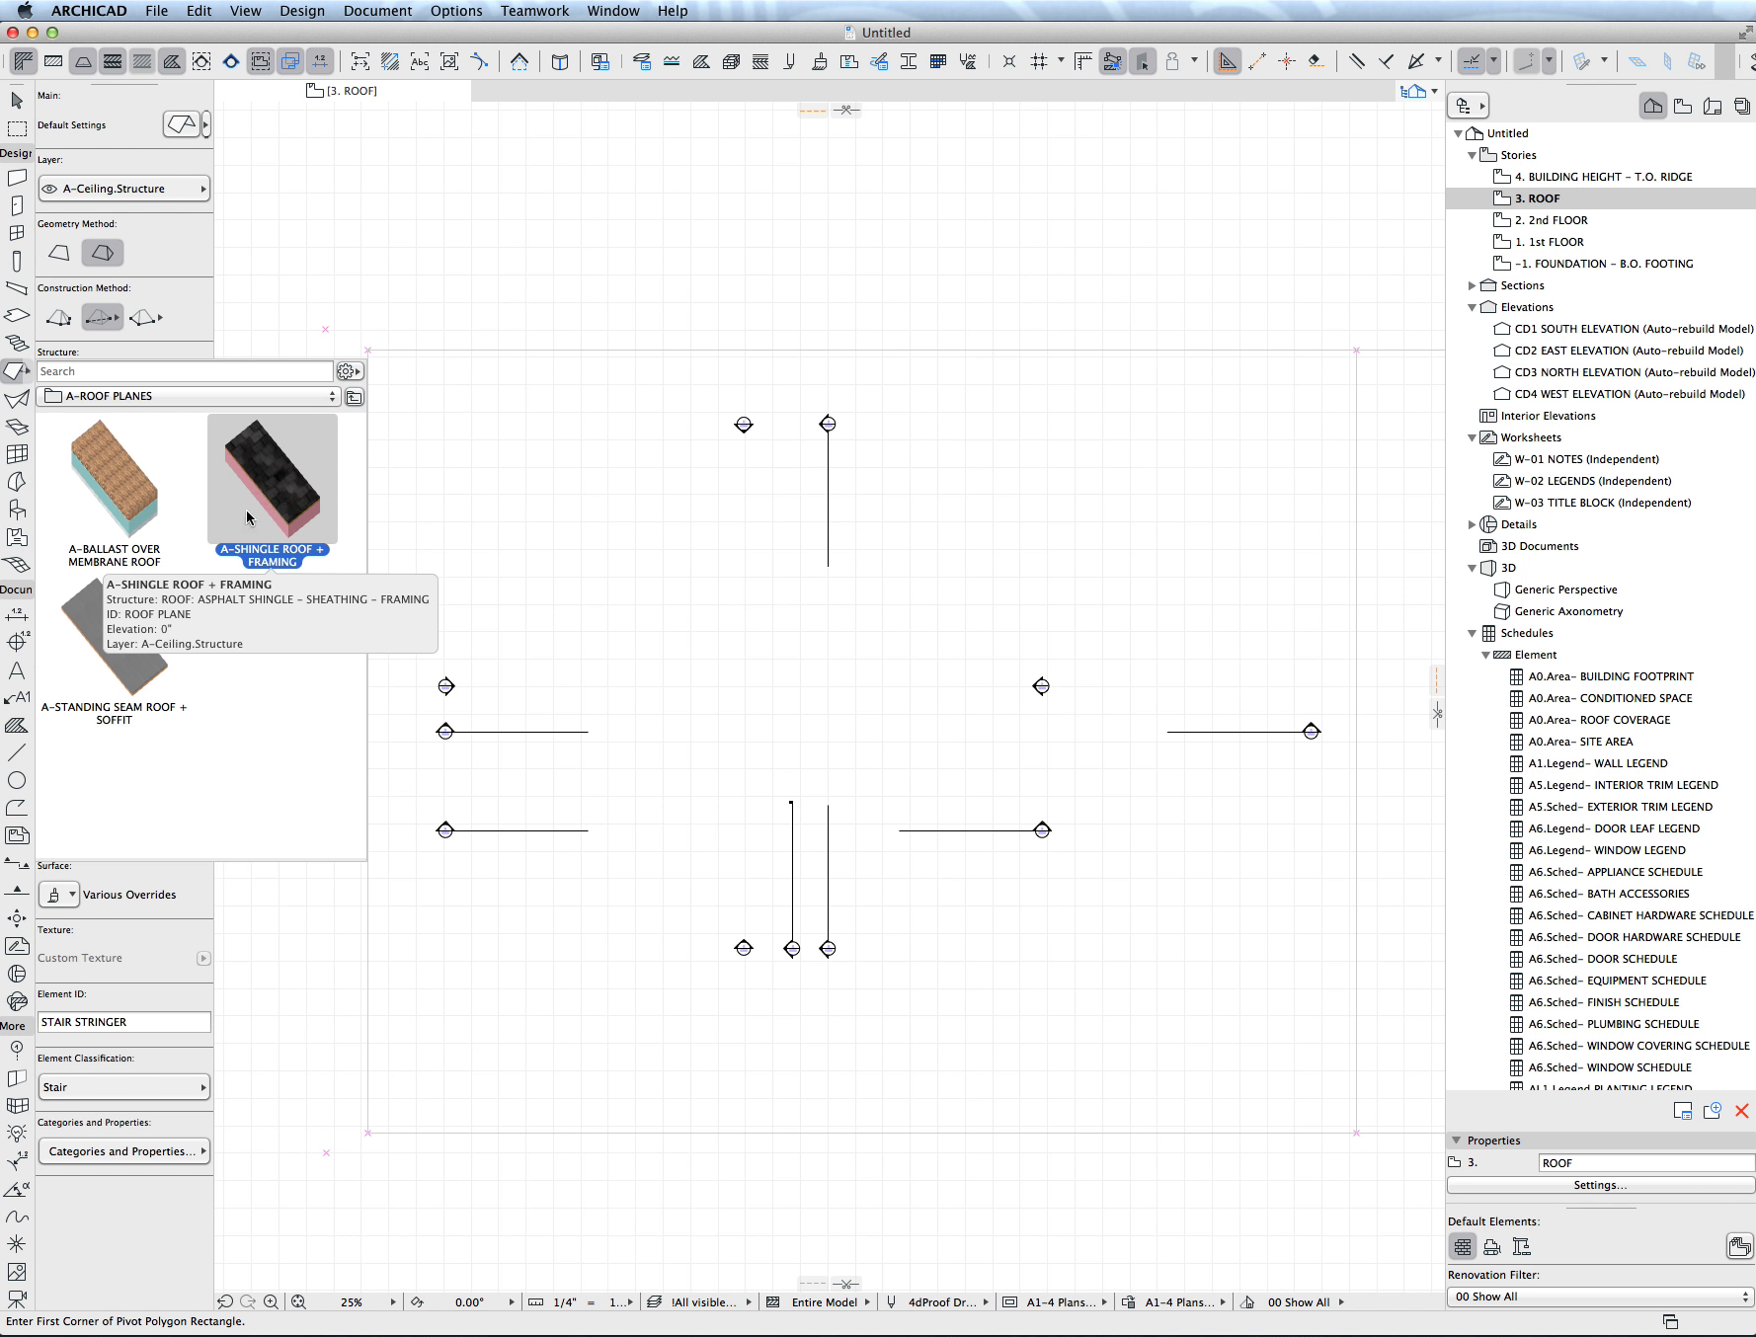
pyautogui.doubleClick(248, 516)
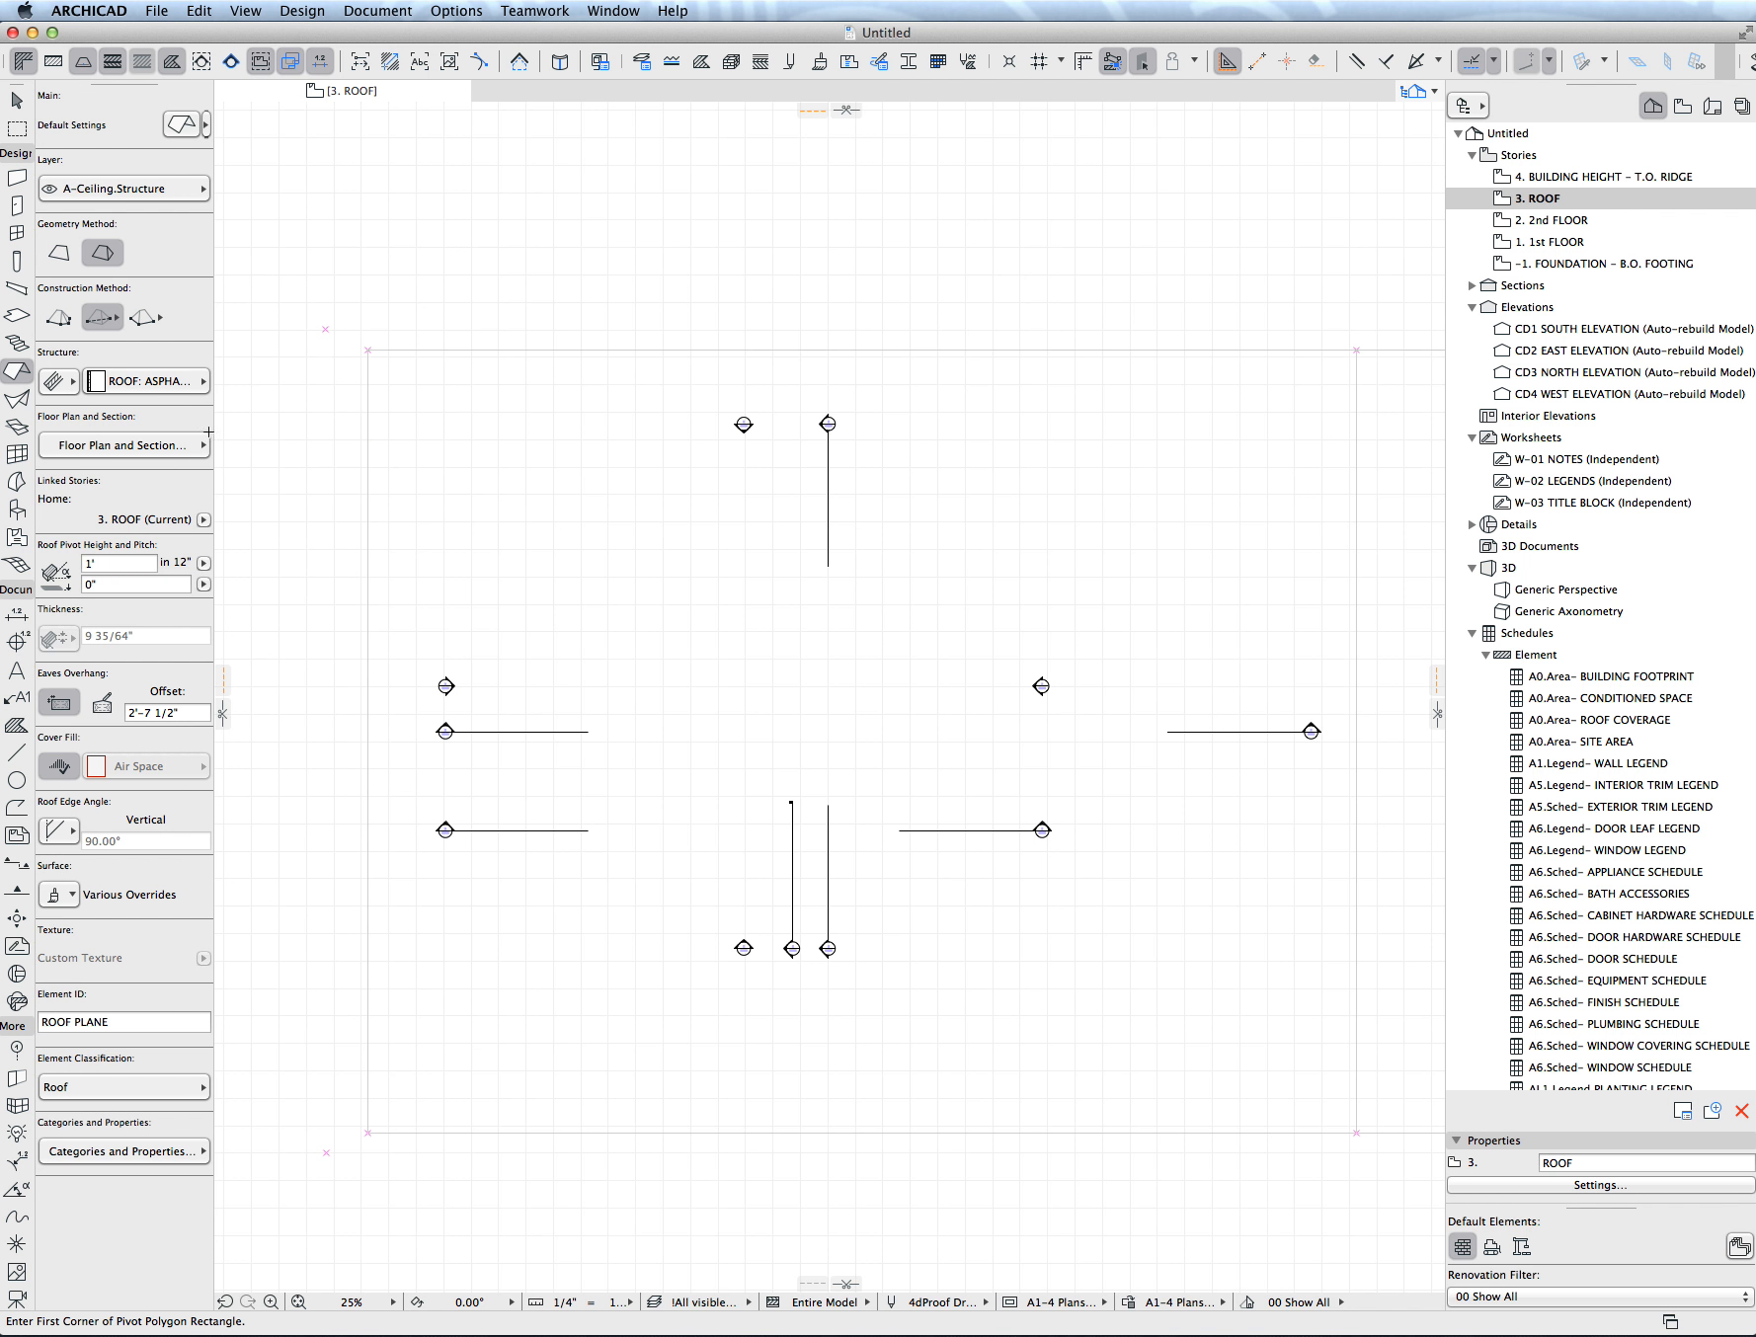
pyautogui.click(182, 126)
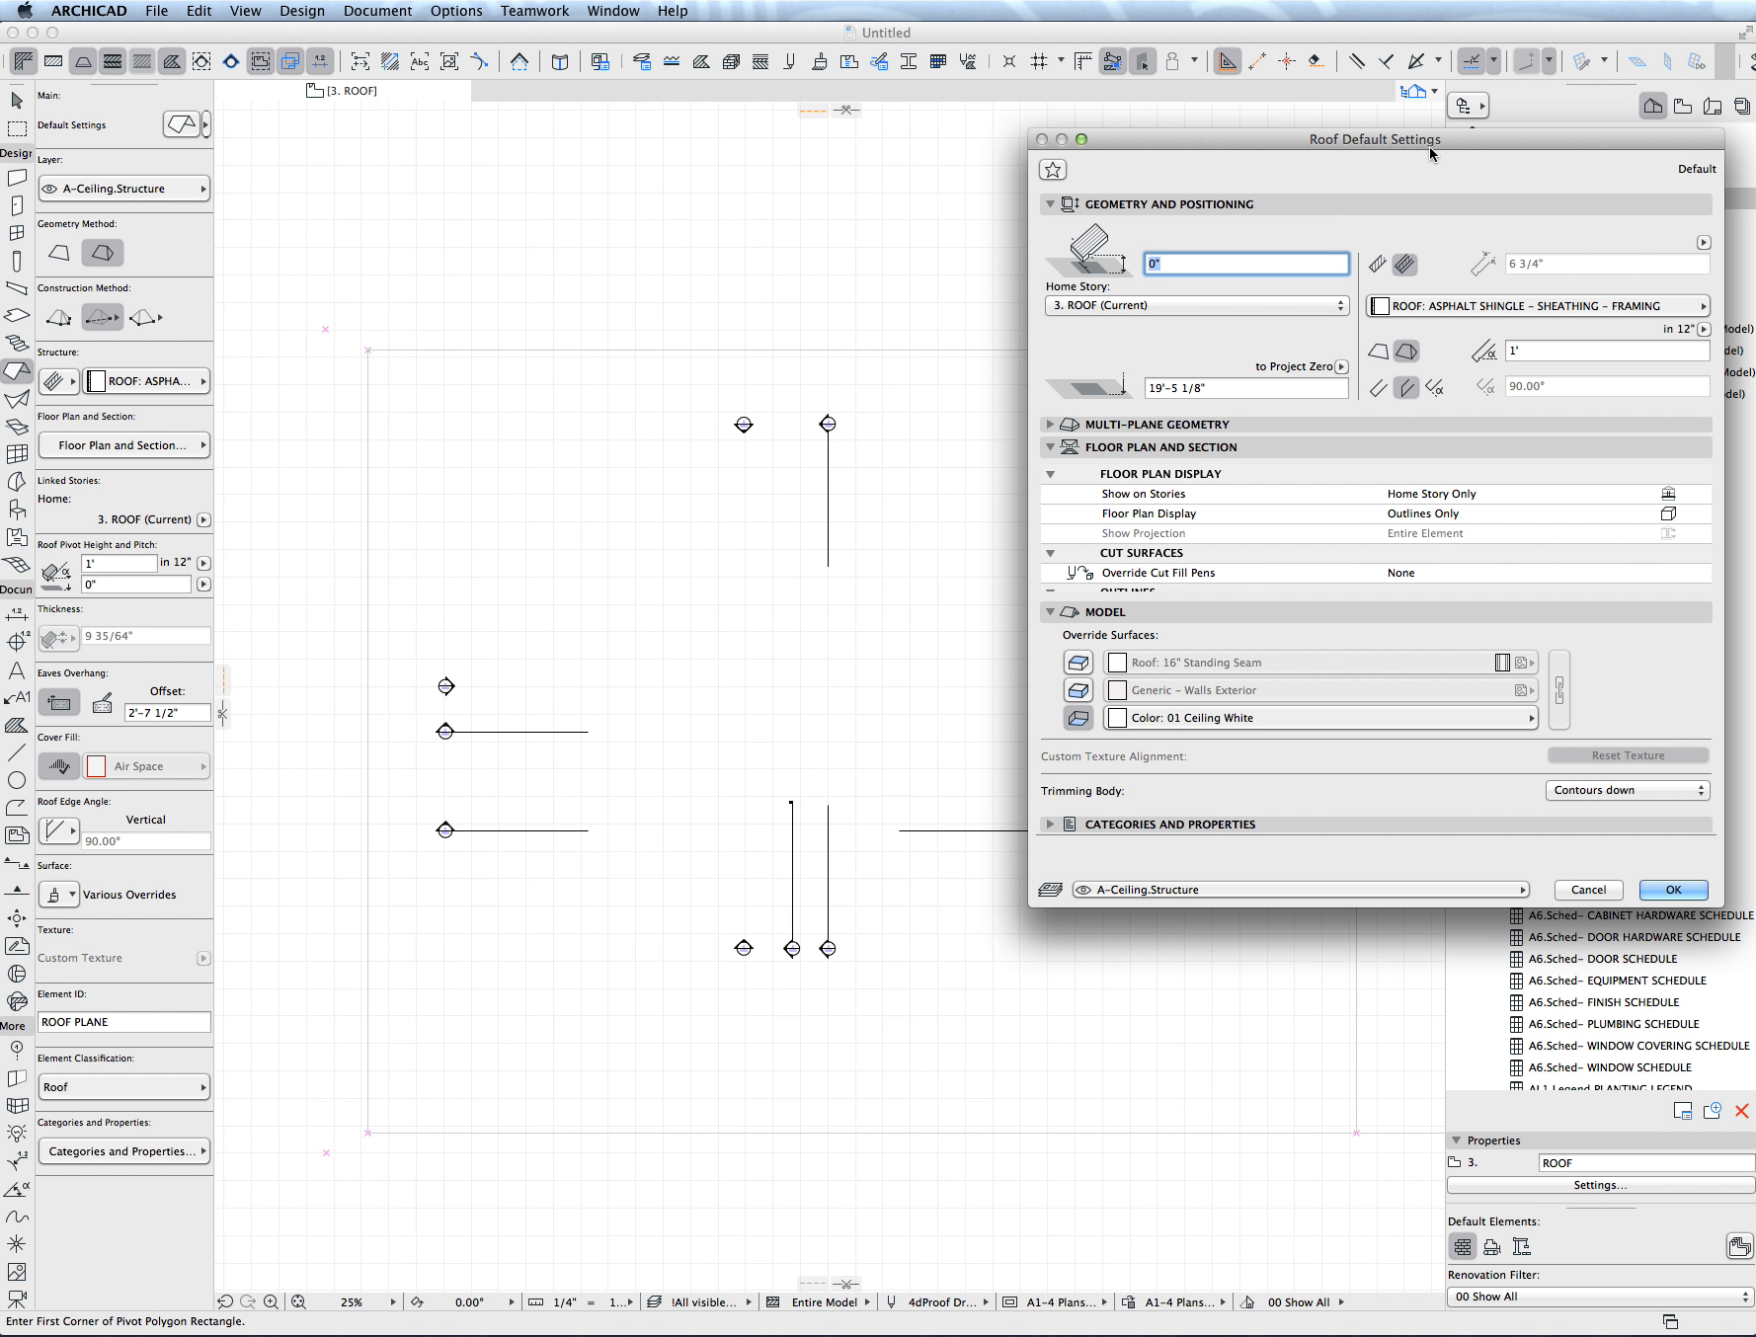
pyautogui.moveTo(1429, 153); pyautogui.dragTo(1073, 203)
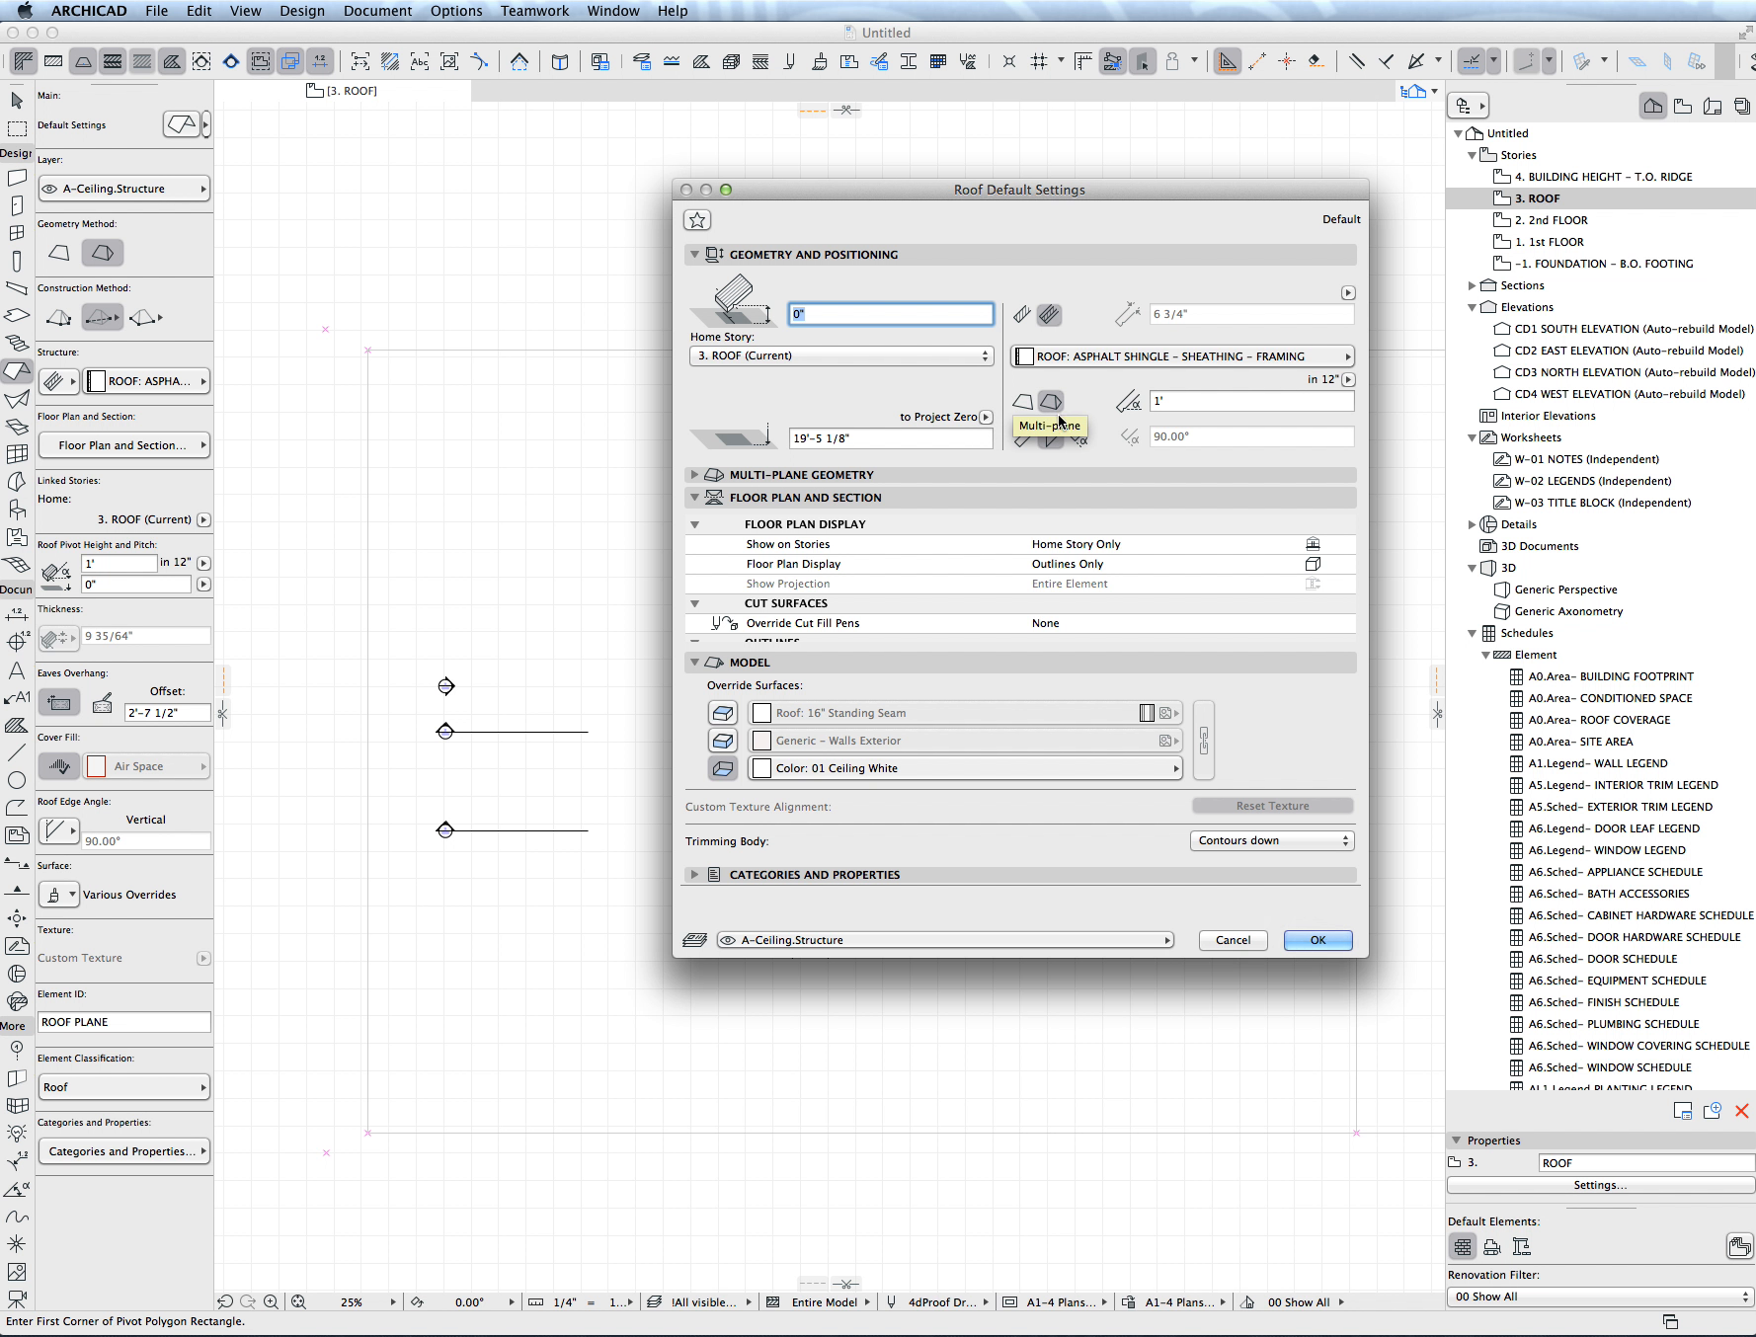
pyautogui.click(1319, 942)
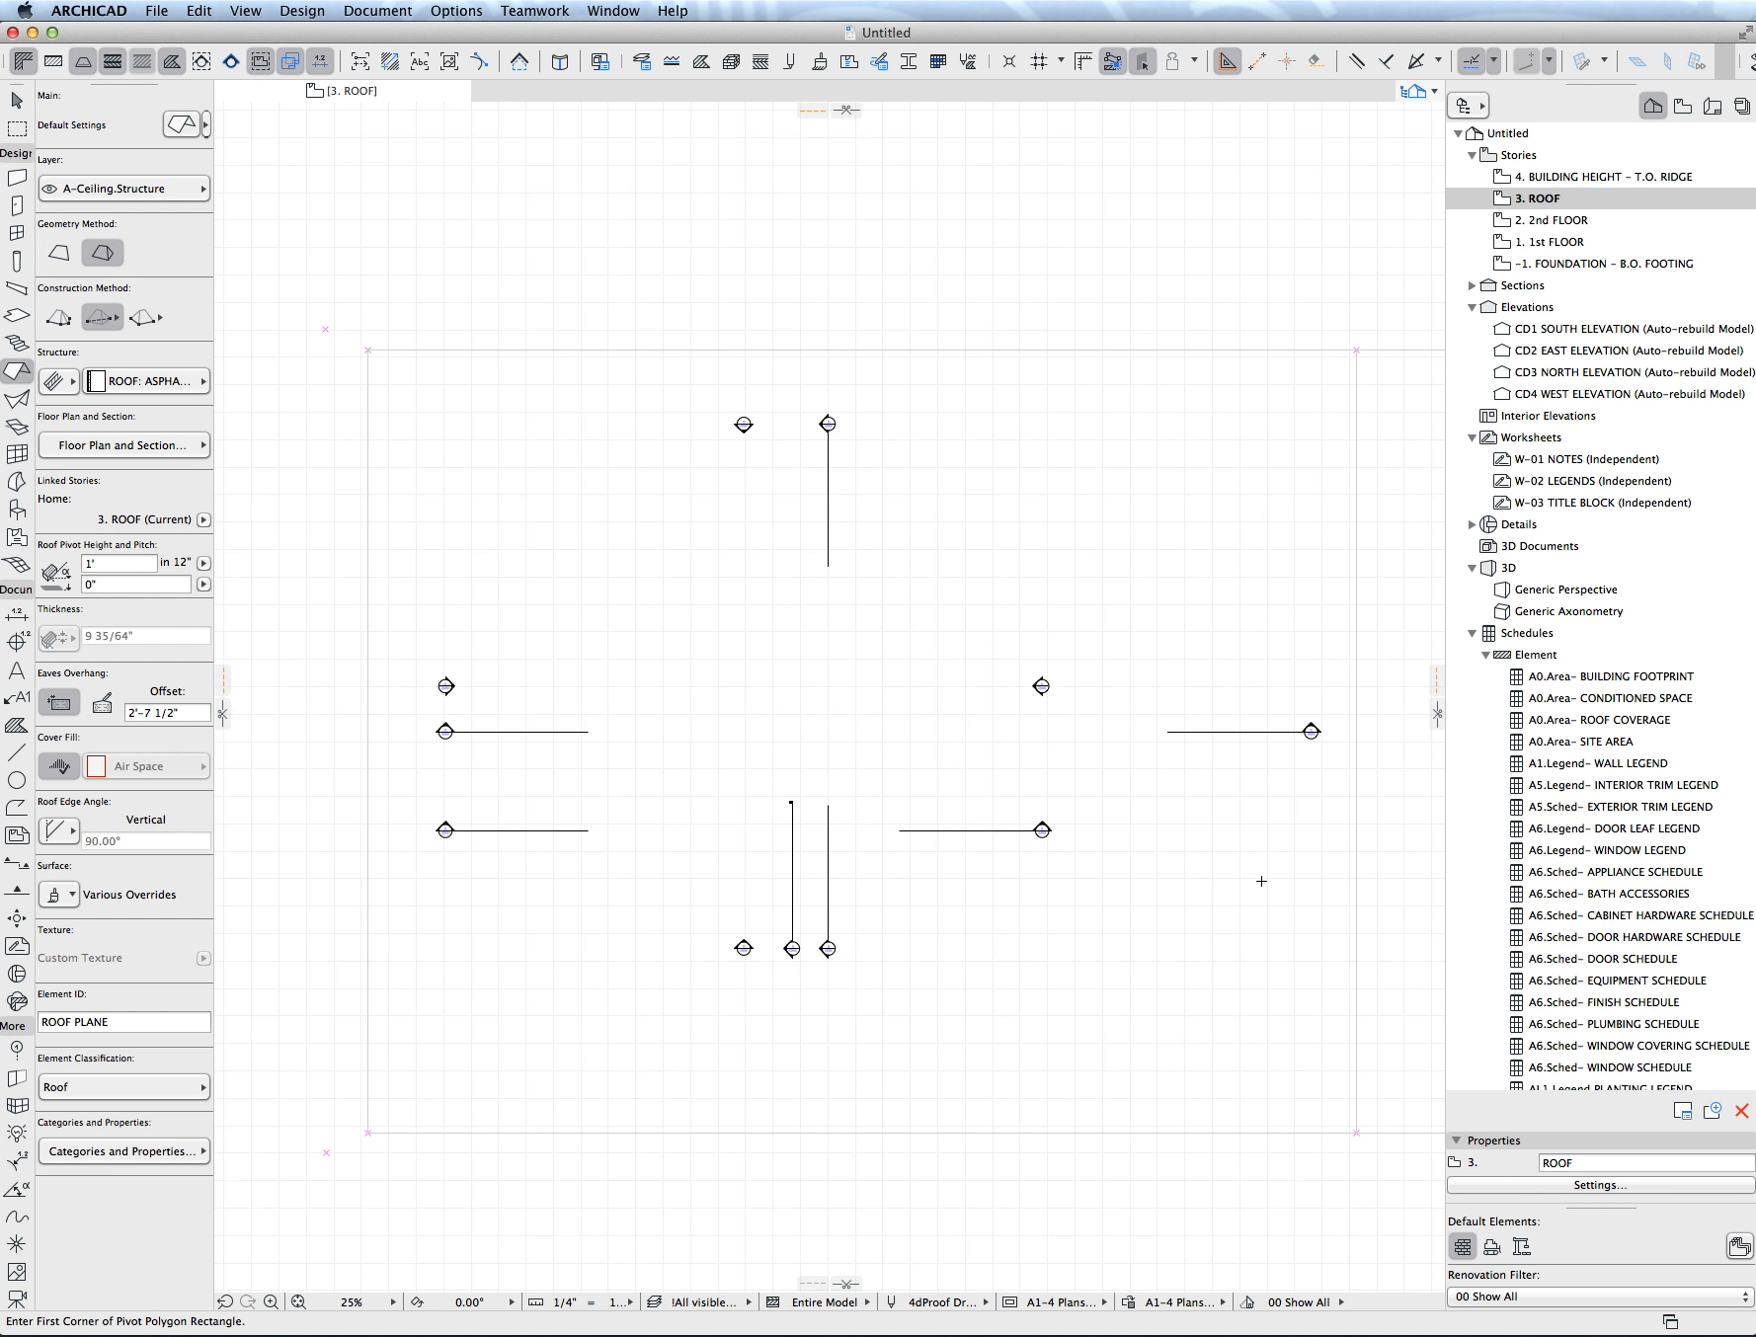
# - Start a polygonal multi-plane roof outline near the plan's center with a 20' edge to the right and a 14' edge upward
pyautogui.click(66, 321)
pyautogui.click(700, 545)
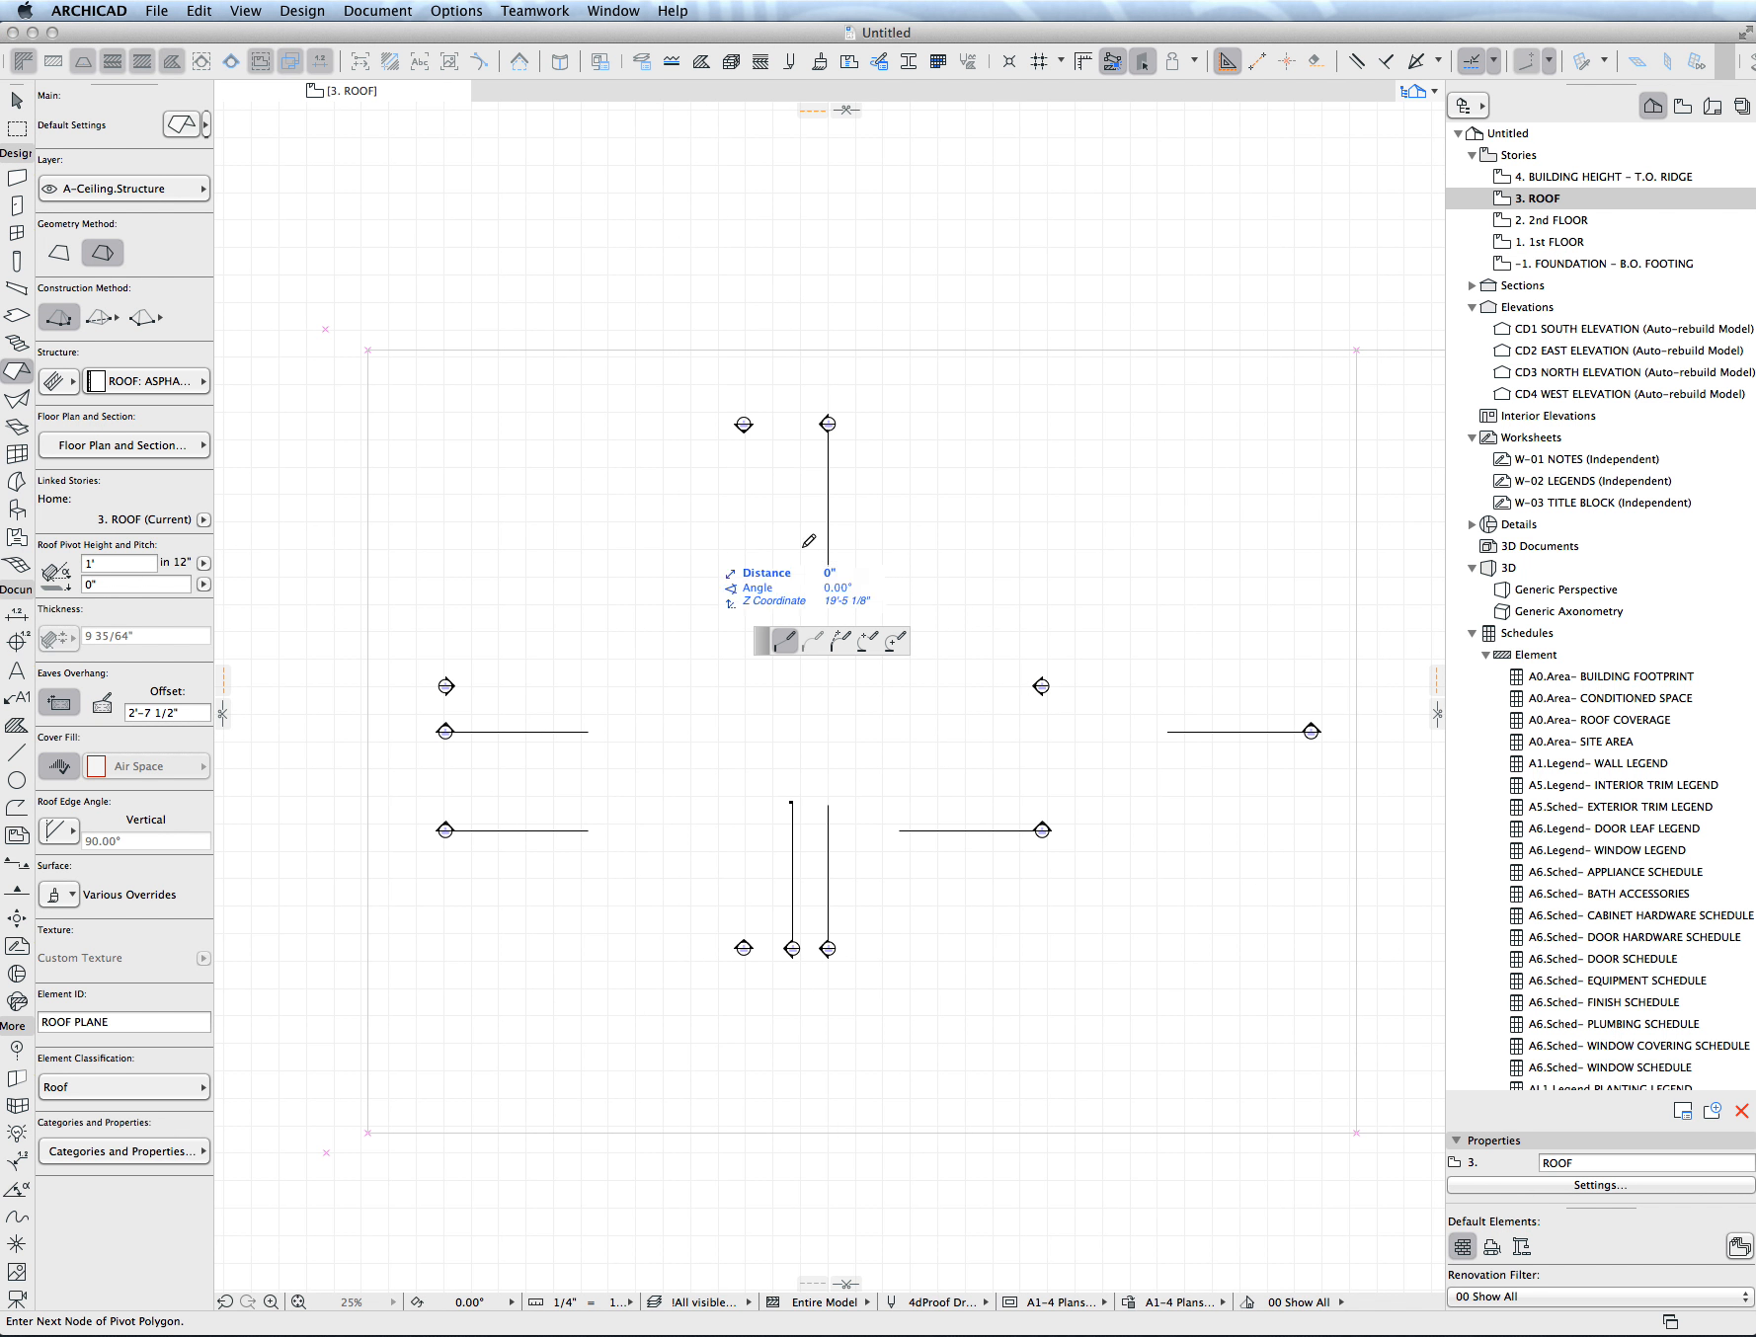
pyautogui.press('Tab')
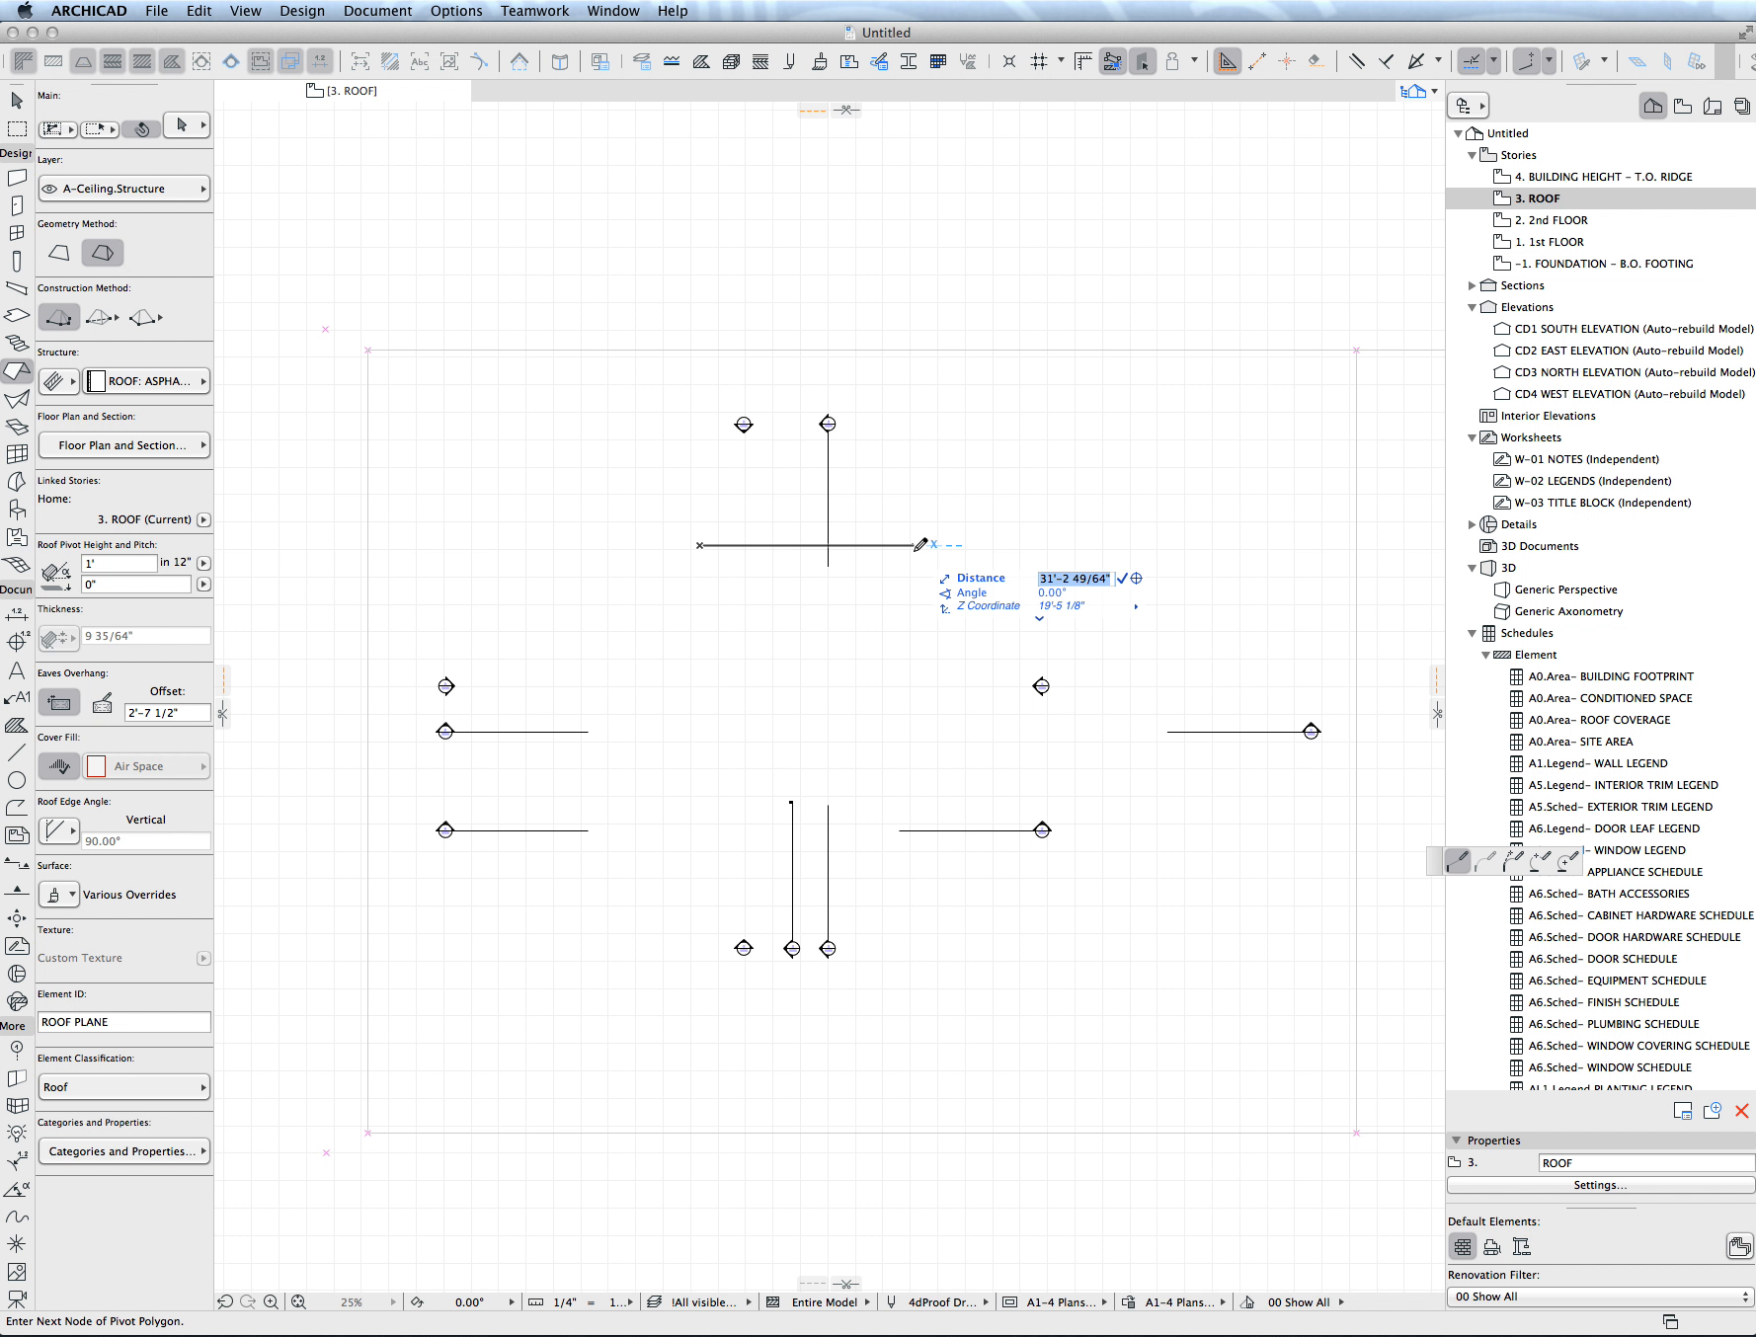
pyautogui.write('20')
pyautogui.press('Return')
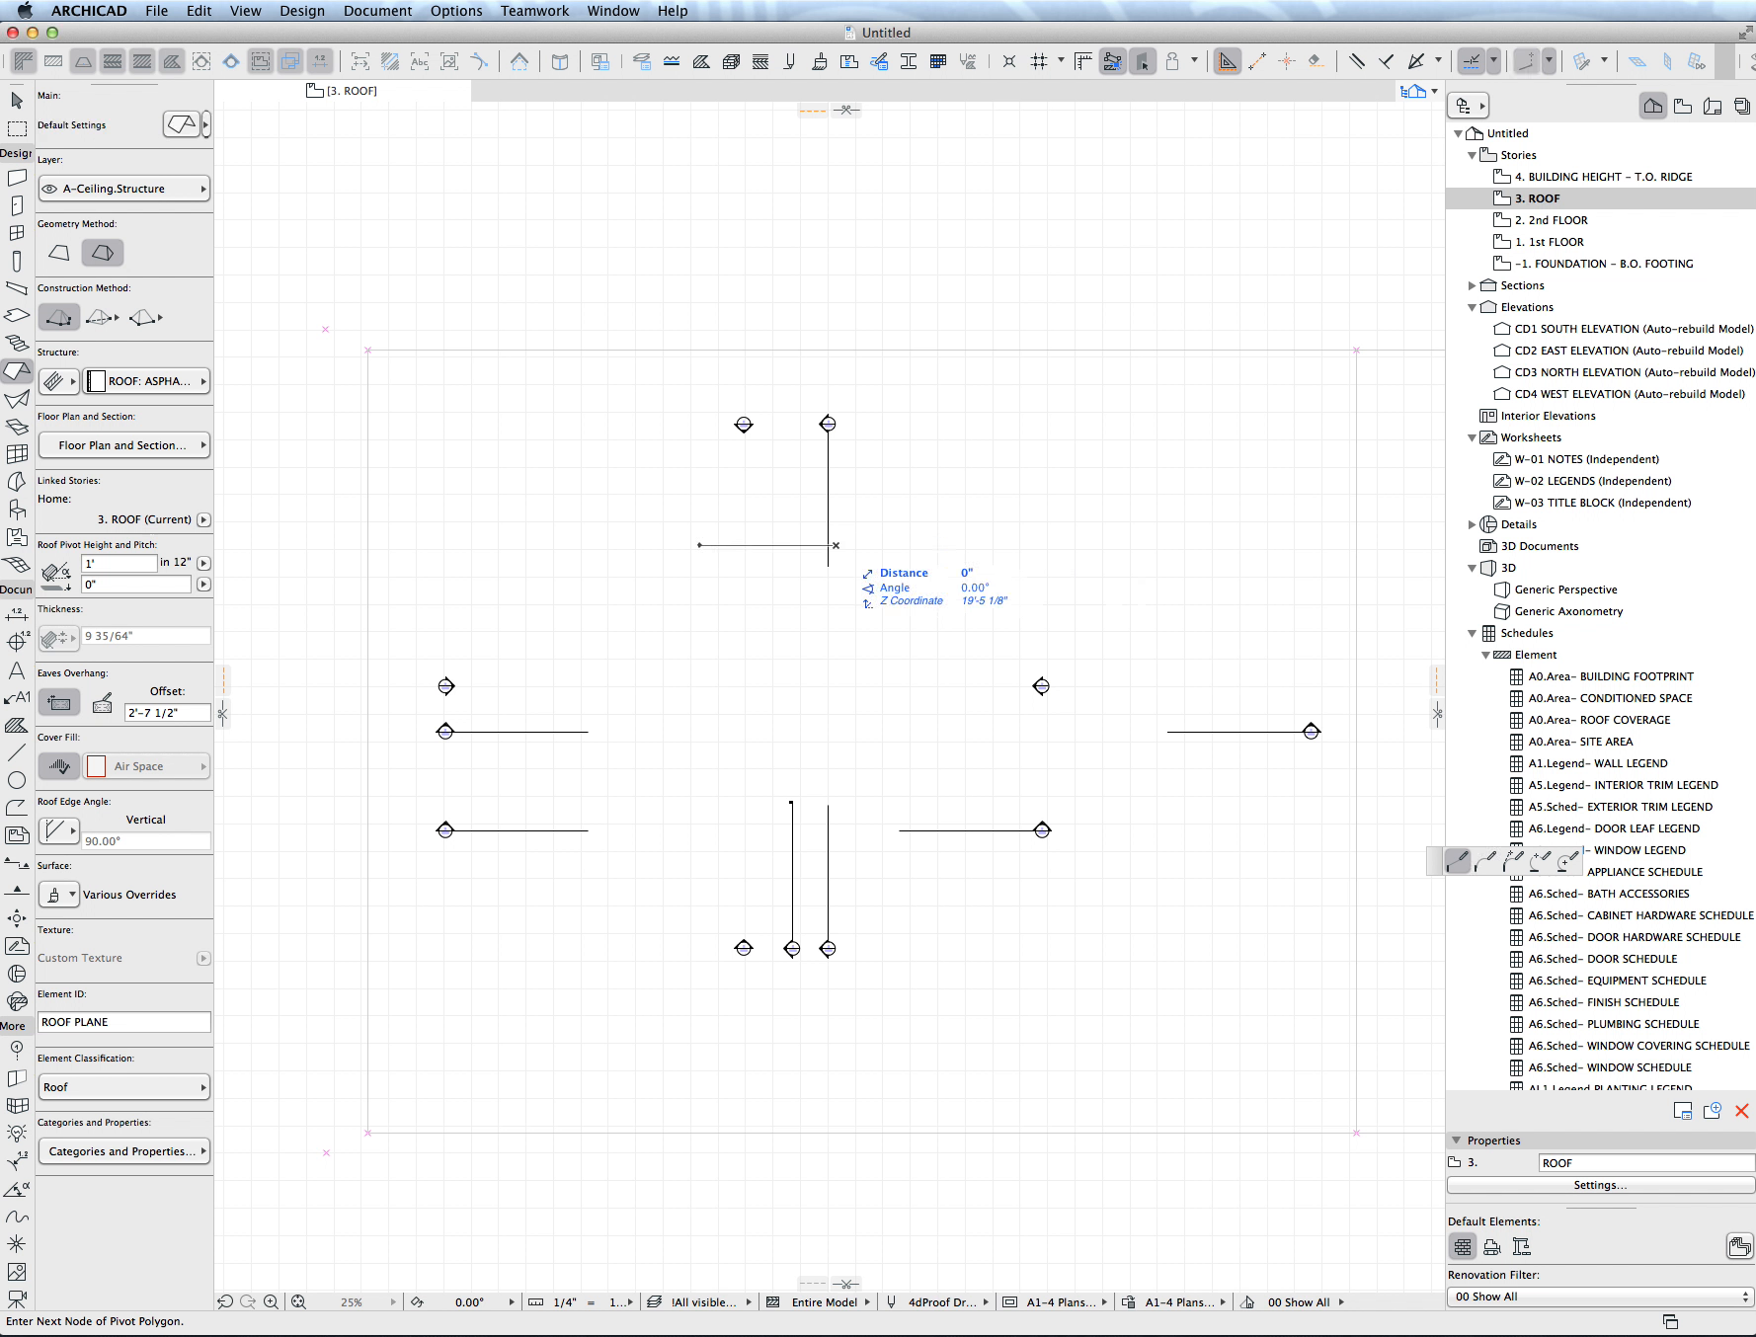
pyautogui.press('Tab')
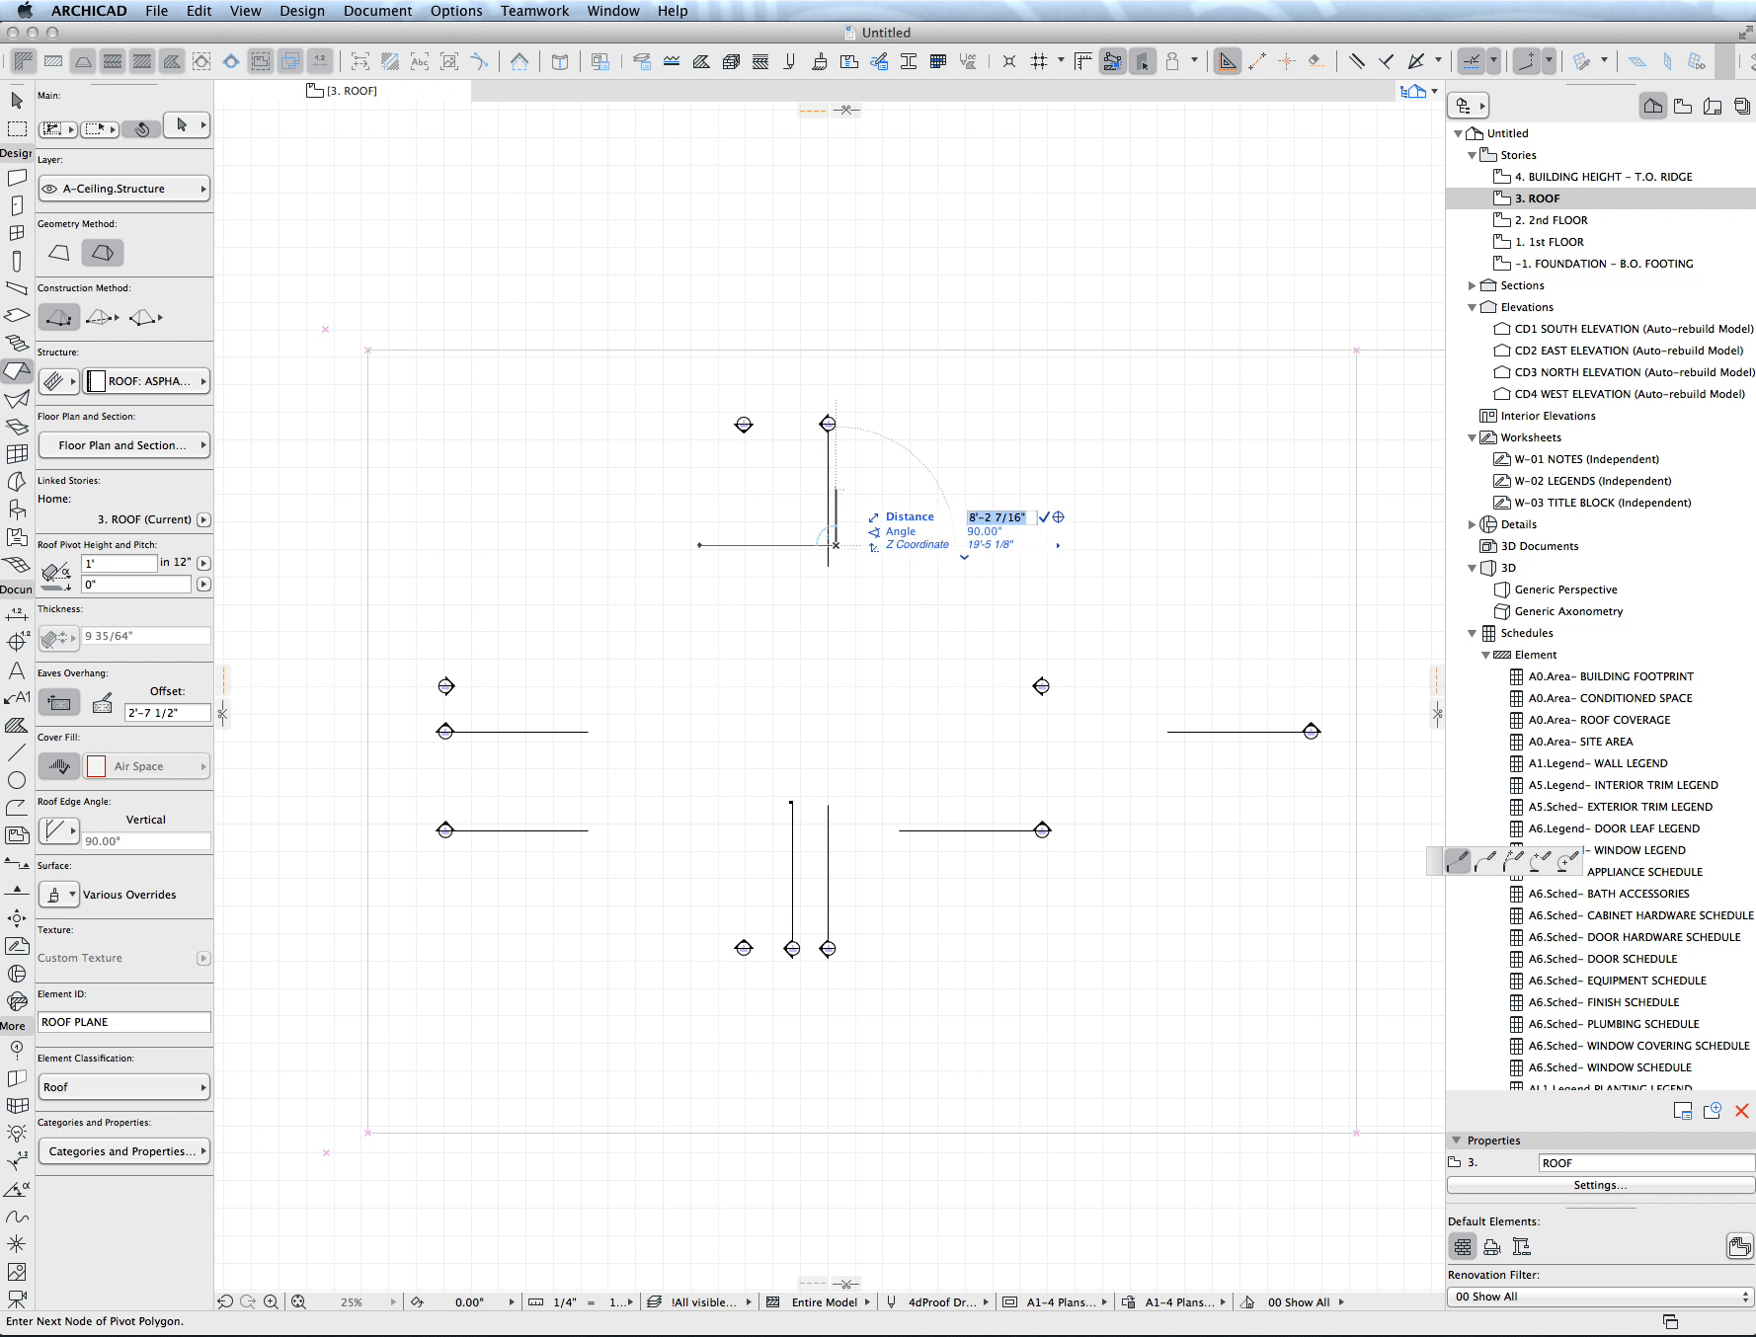
pyautogui.write('14')
pyautogui.press('Return')
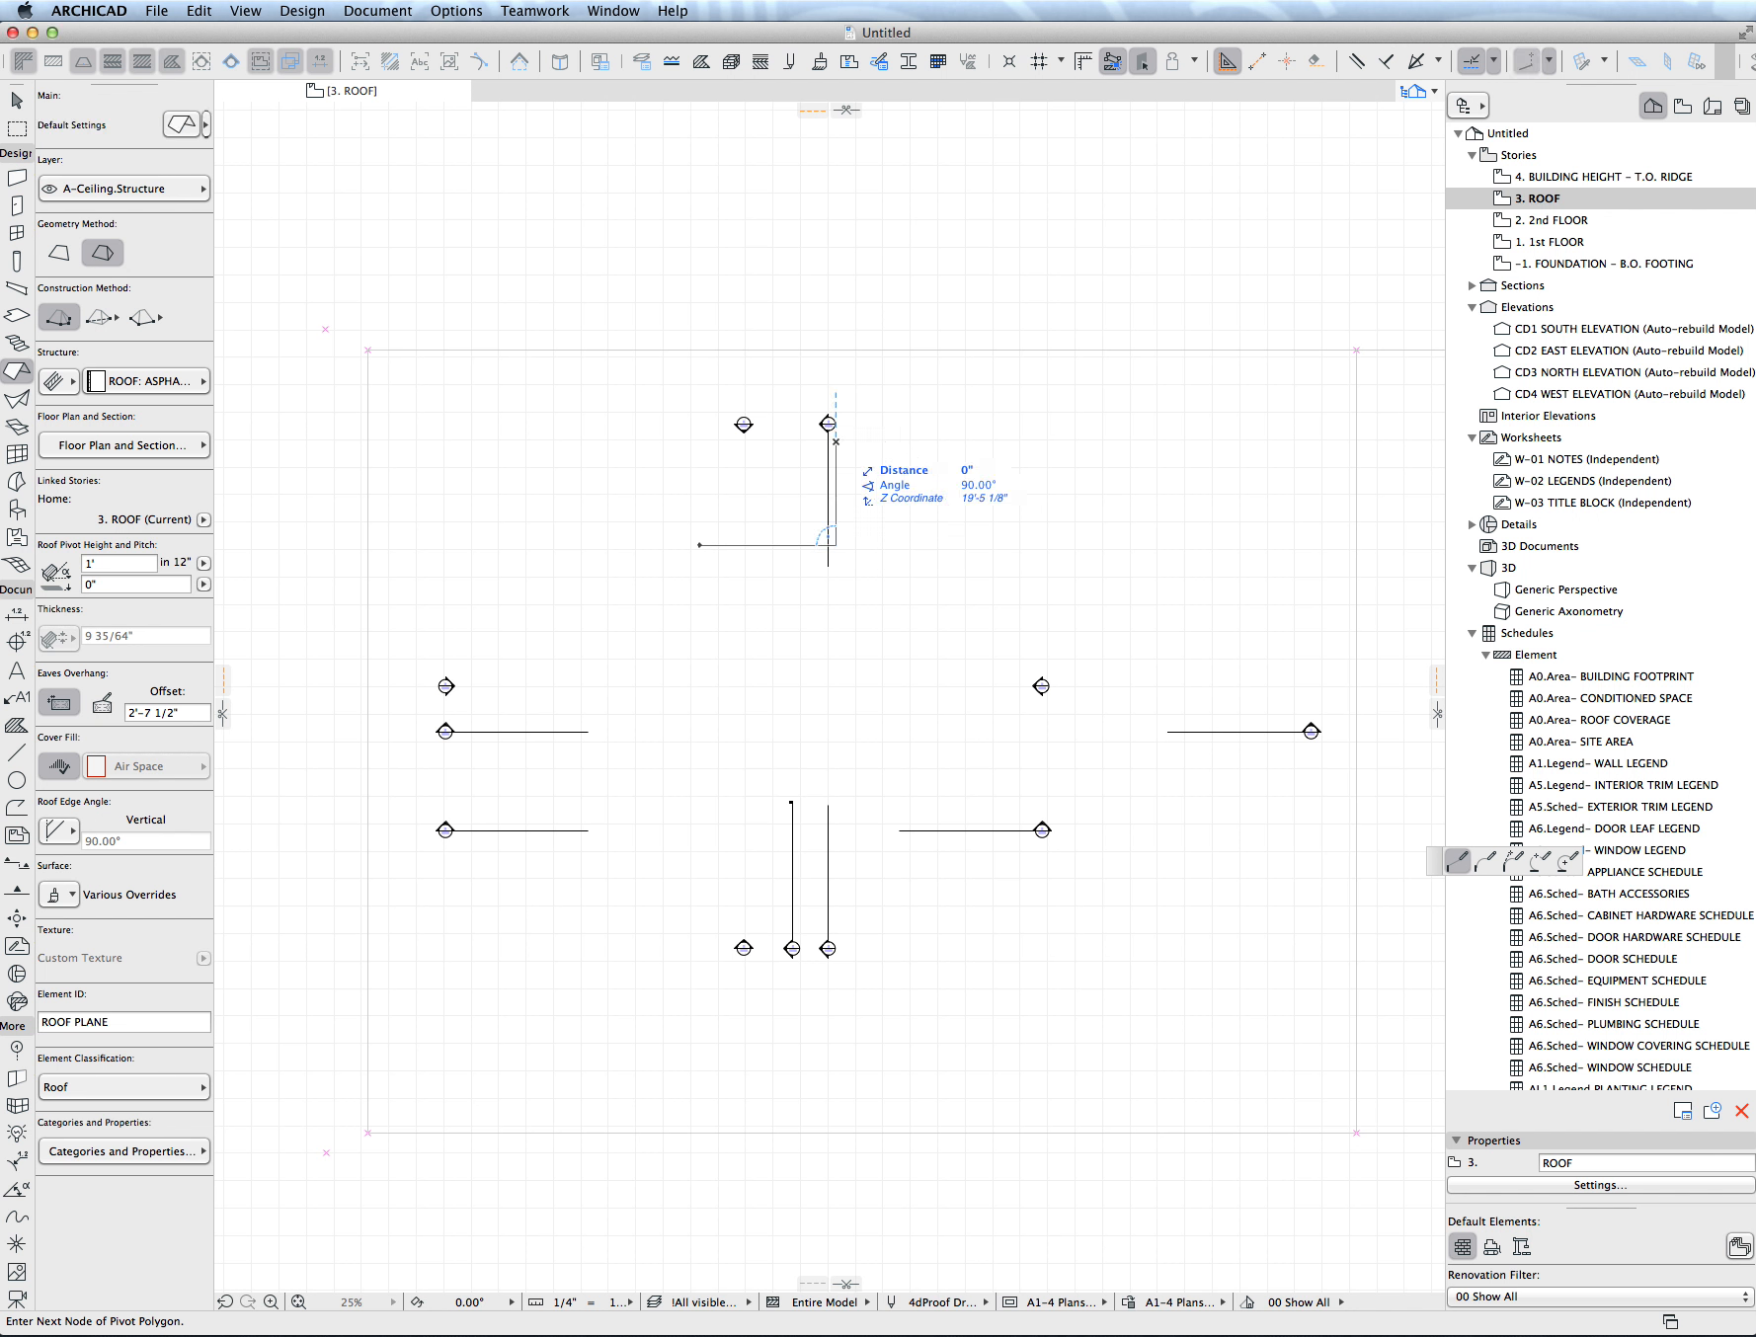
# - Continue the roof outline 20' to the right and 40' down, then close it into an L-shape and place the roof
pyautogui.press('Tab')
pyautogui.write('20')
pyautogui.press('Return')
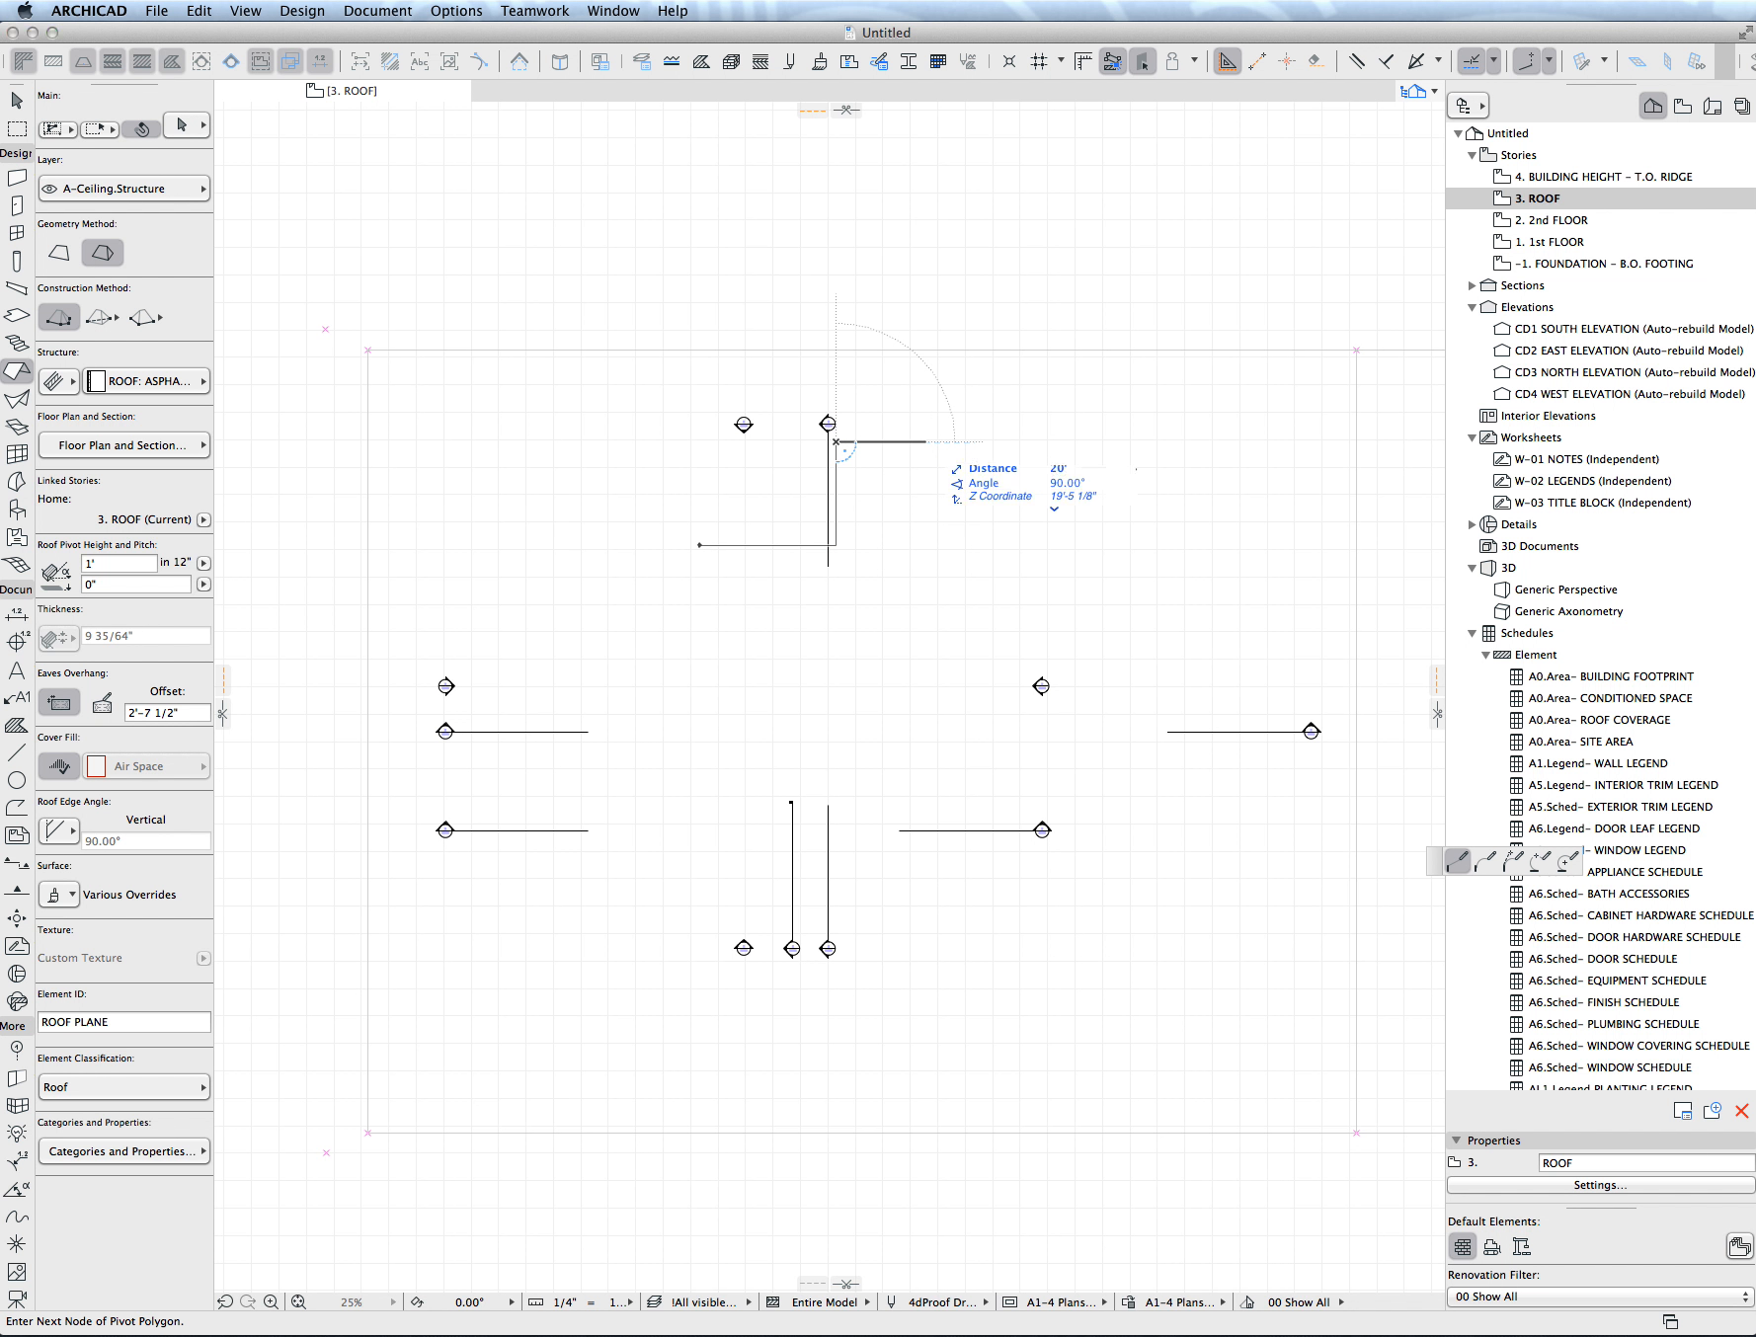
pyautogui.press('Tab')
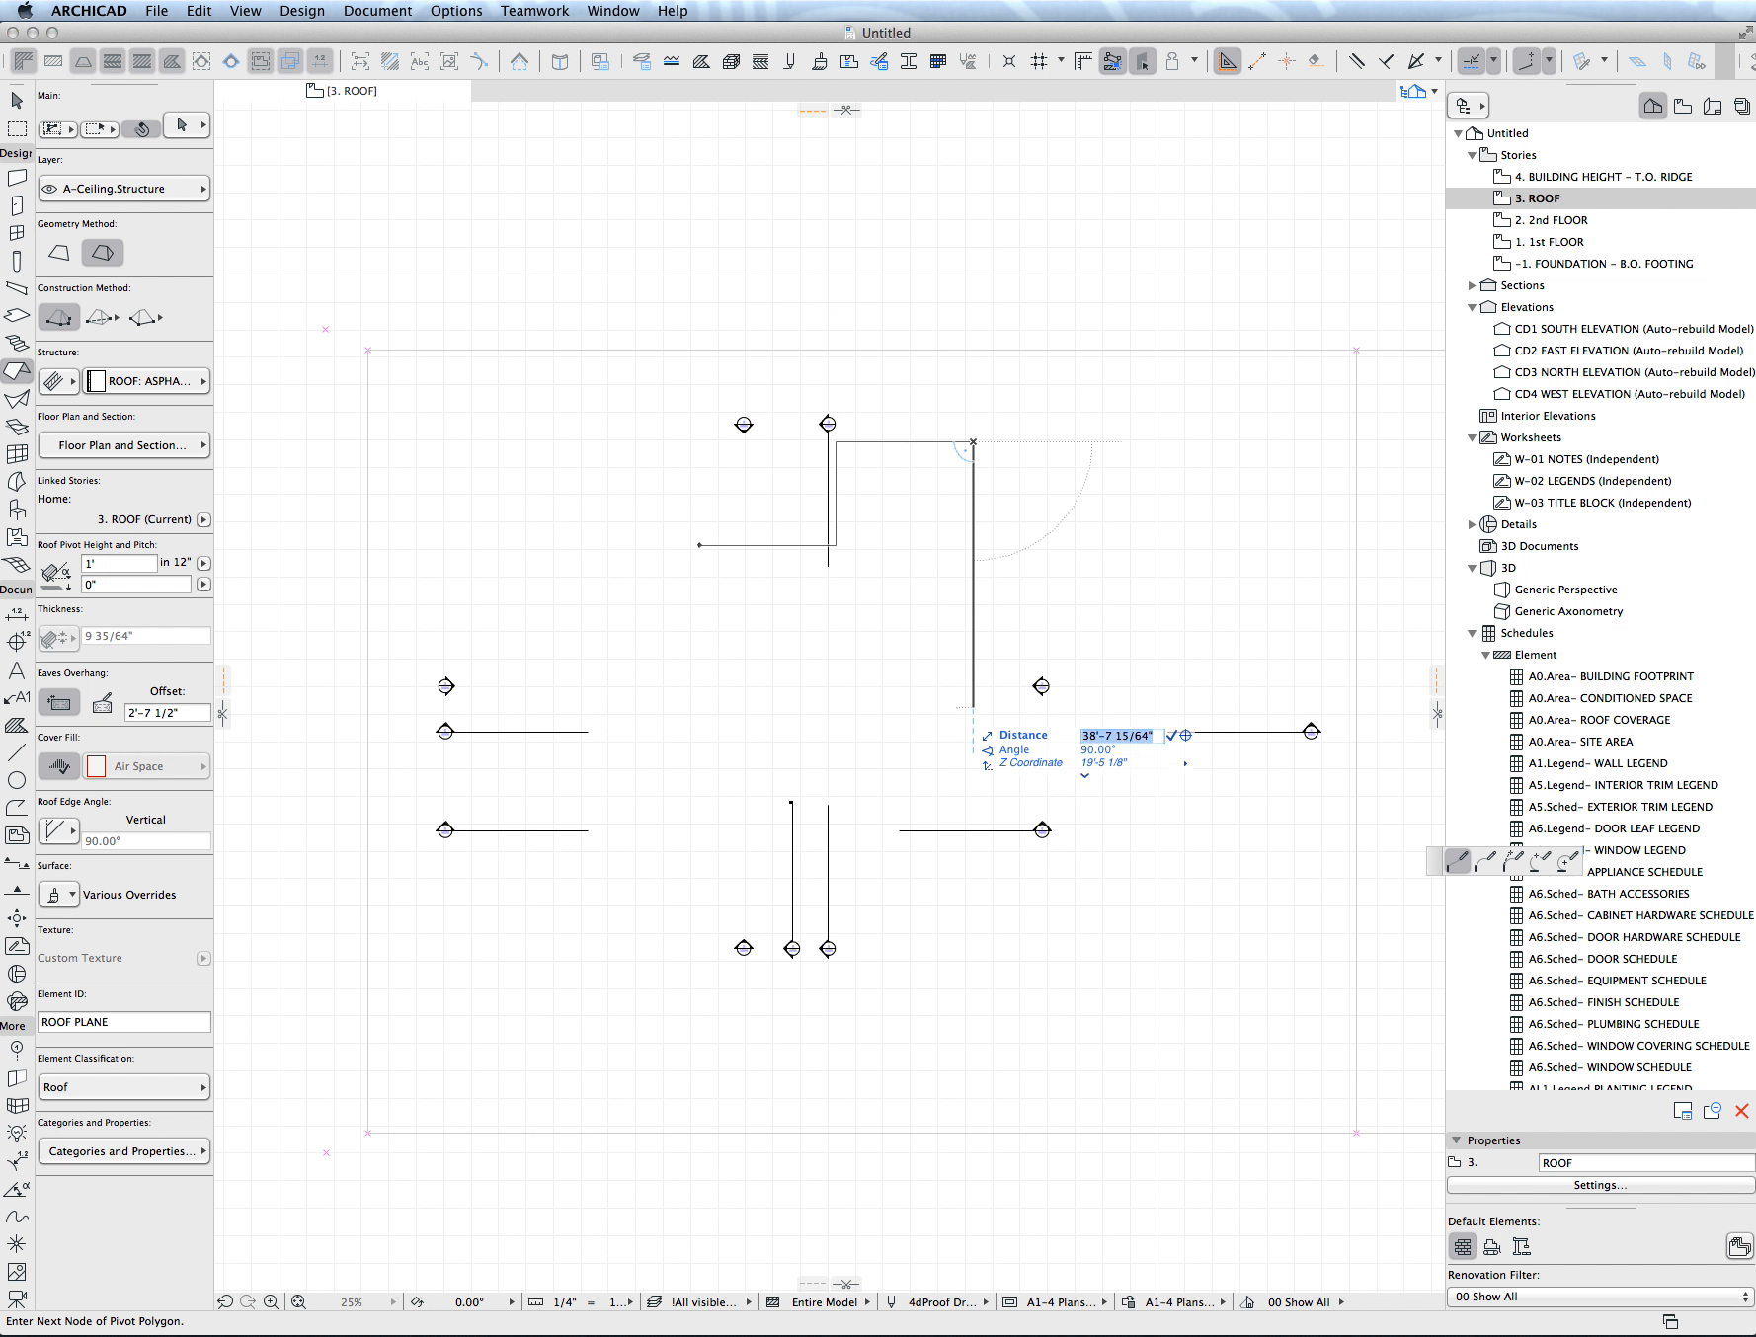
pyautogui.write('40')
pyautogui.press('Return')
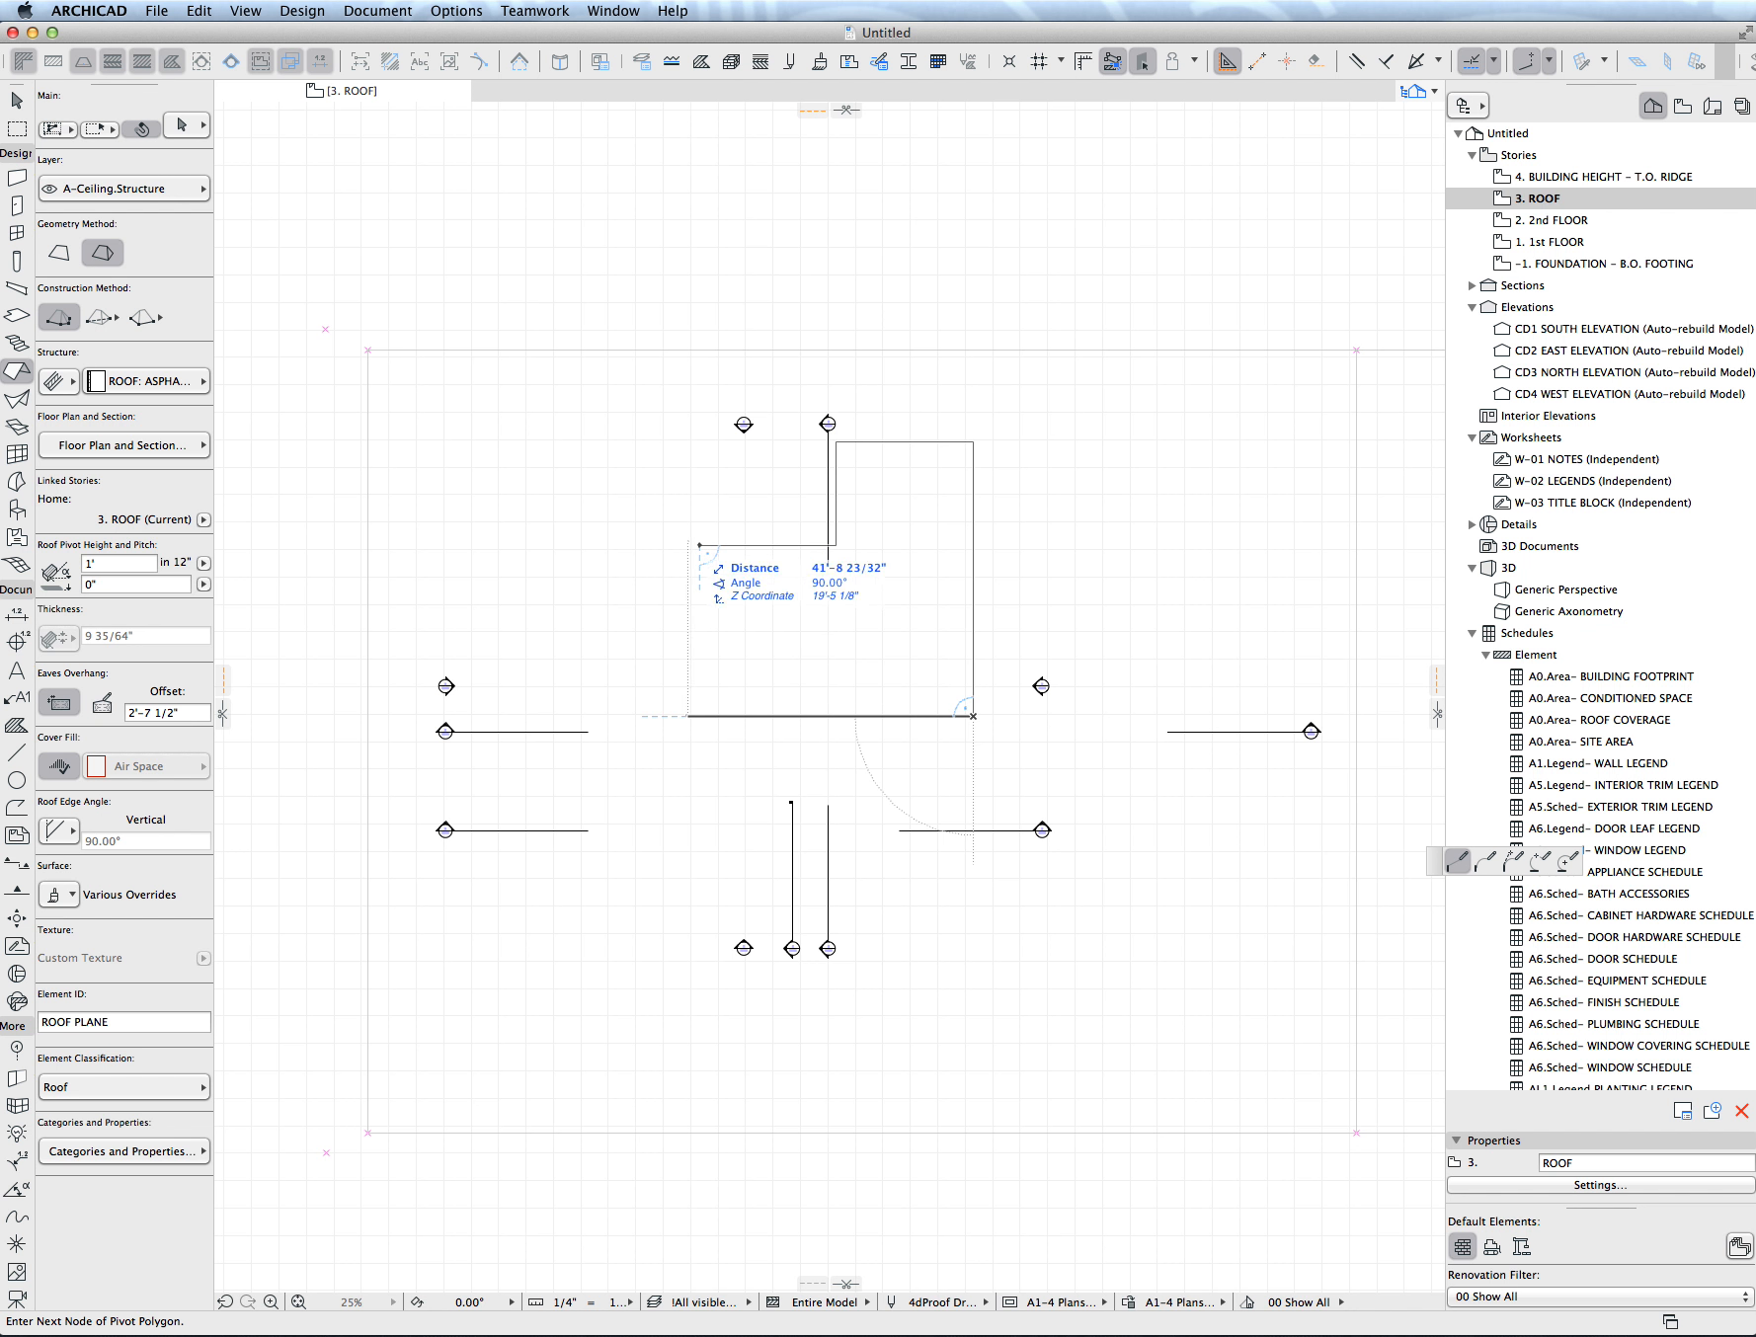
pyautogui.keyDown('shift'); pyautogui.click(699, 545); pyautogui.keyUp('shift')
pyautogui.click(699, 545)
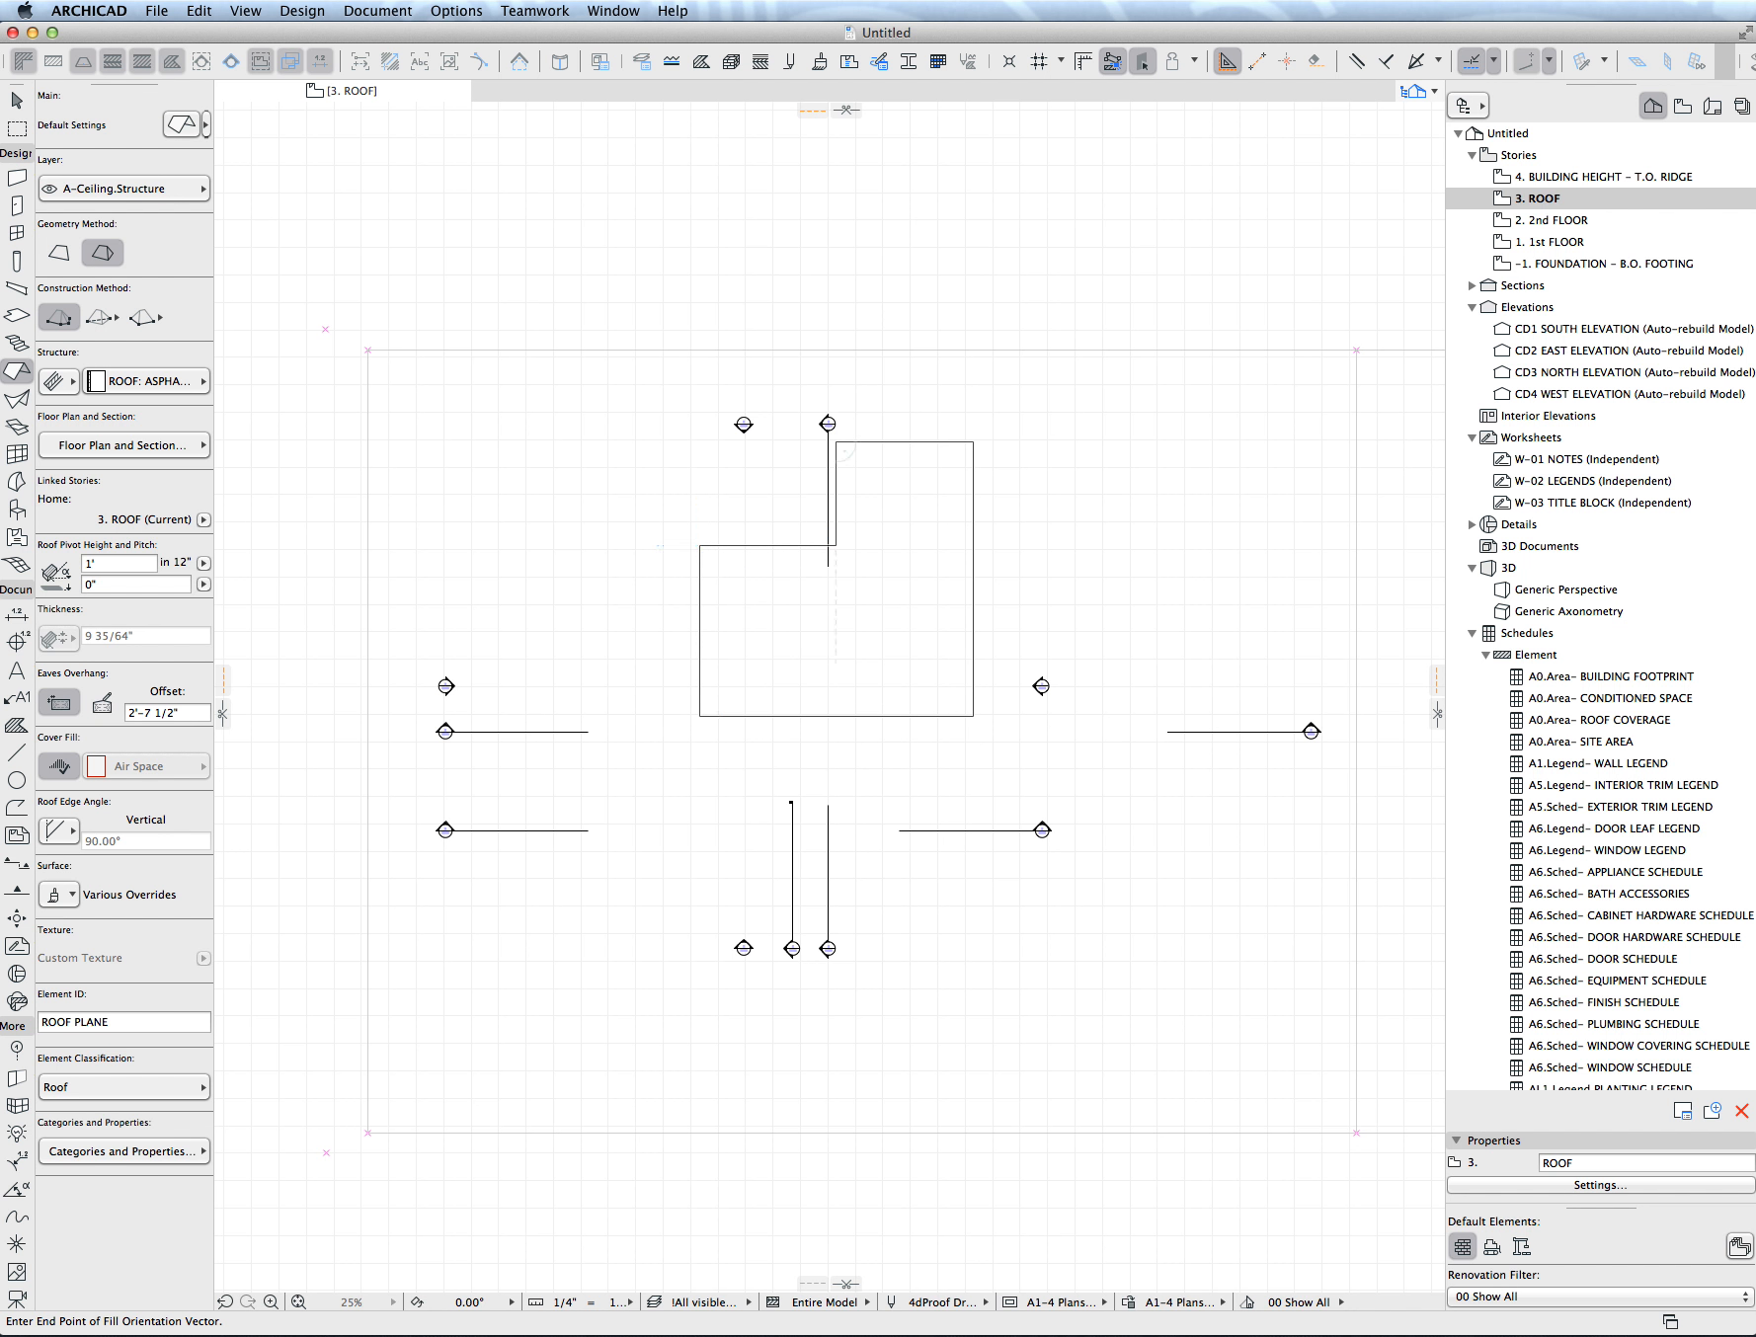
pyautogui.doubleClick(759, 662)
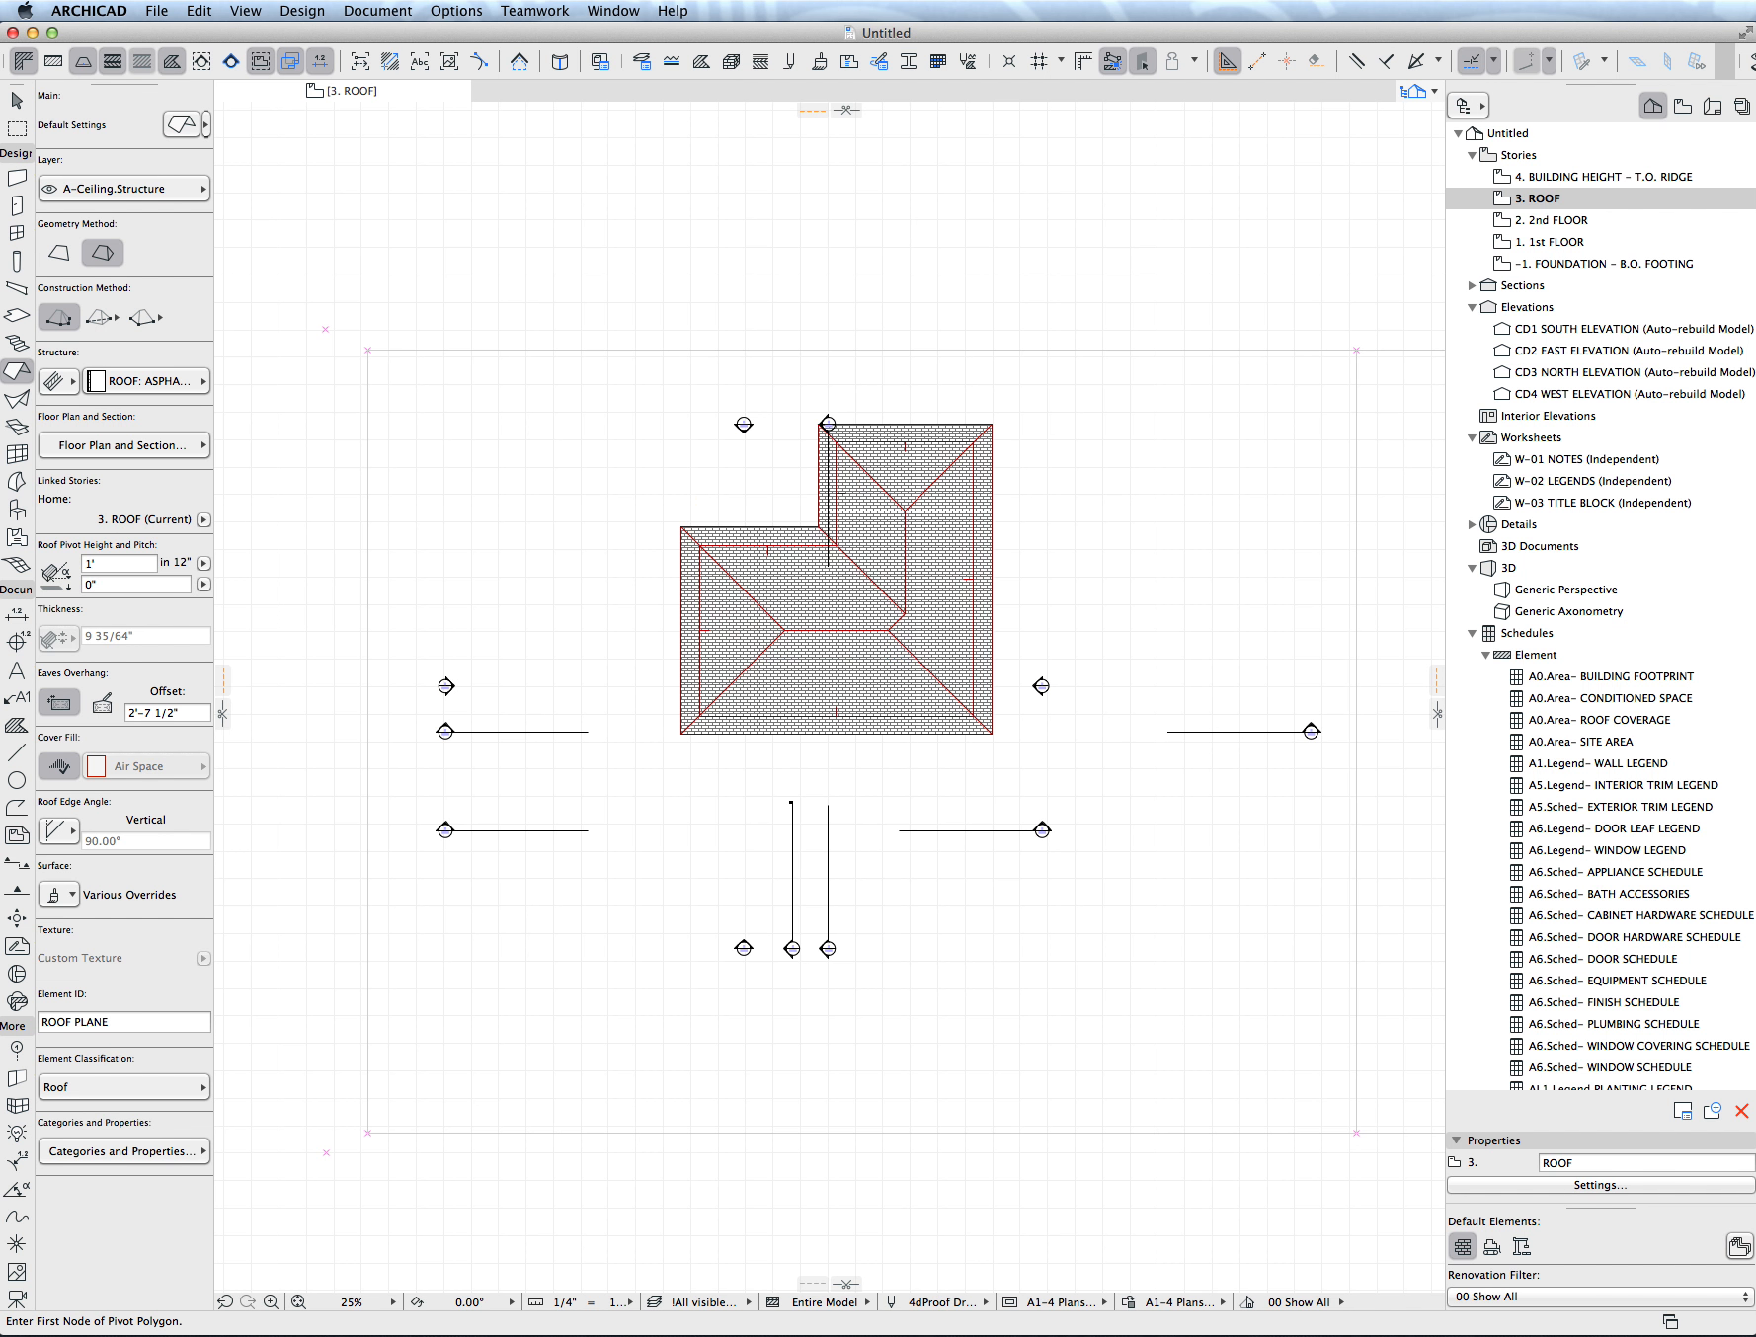
# - Set the L-shaped roof's eaves overhang offset to 2'
pyautogui.moveTo(872, 637); pyautogui.dragTo(882, 735, button='middle')
pyautogui.keyDown('shift'); pyautogui.click(884, 735); pyautogui.keyUp('shift')
pyautogui.moveTo(884, 736); pyautogui.dragTo(877, 845)
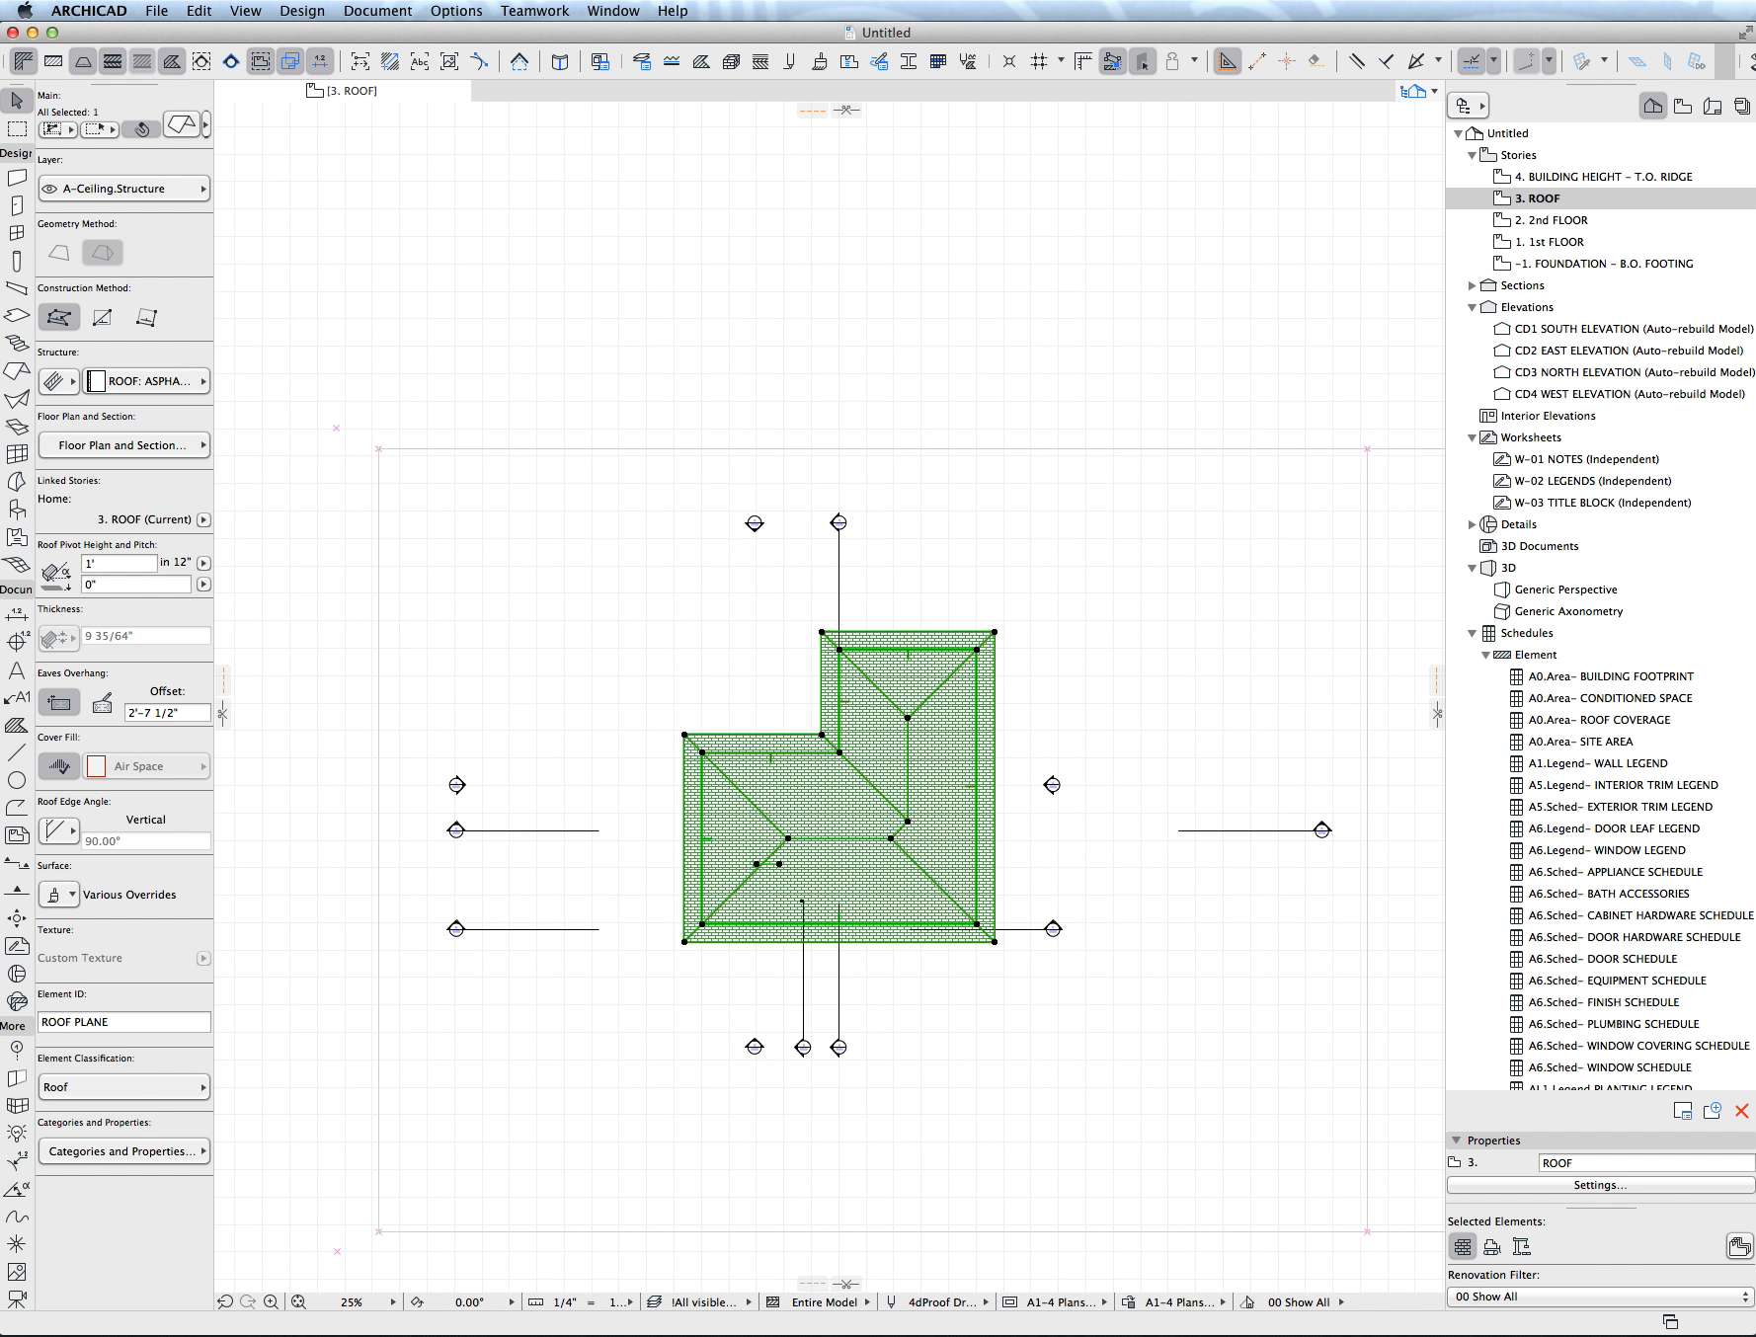
pyautogui.press('super+t')
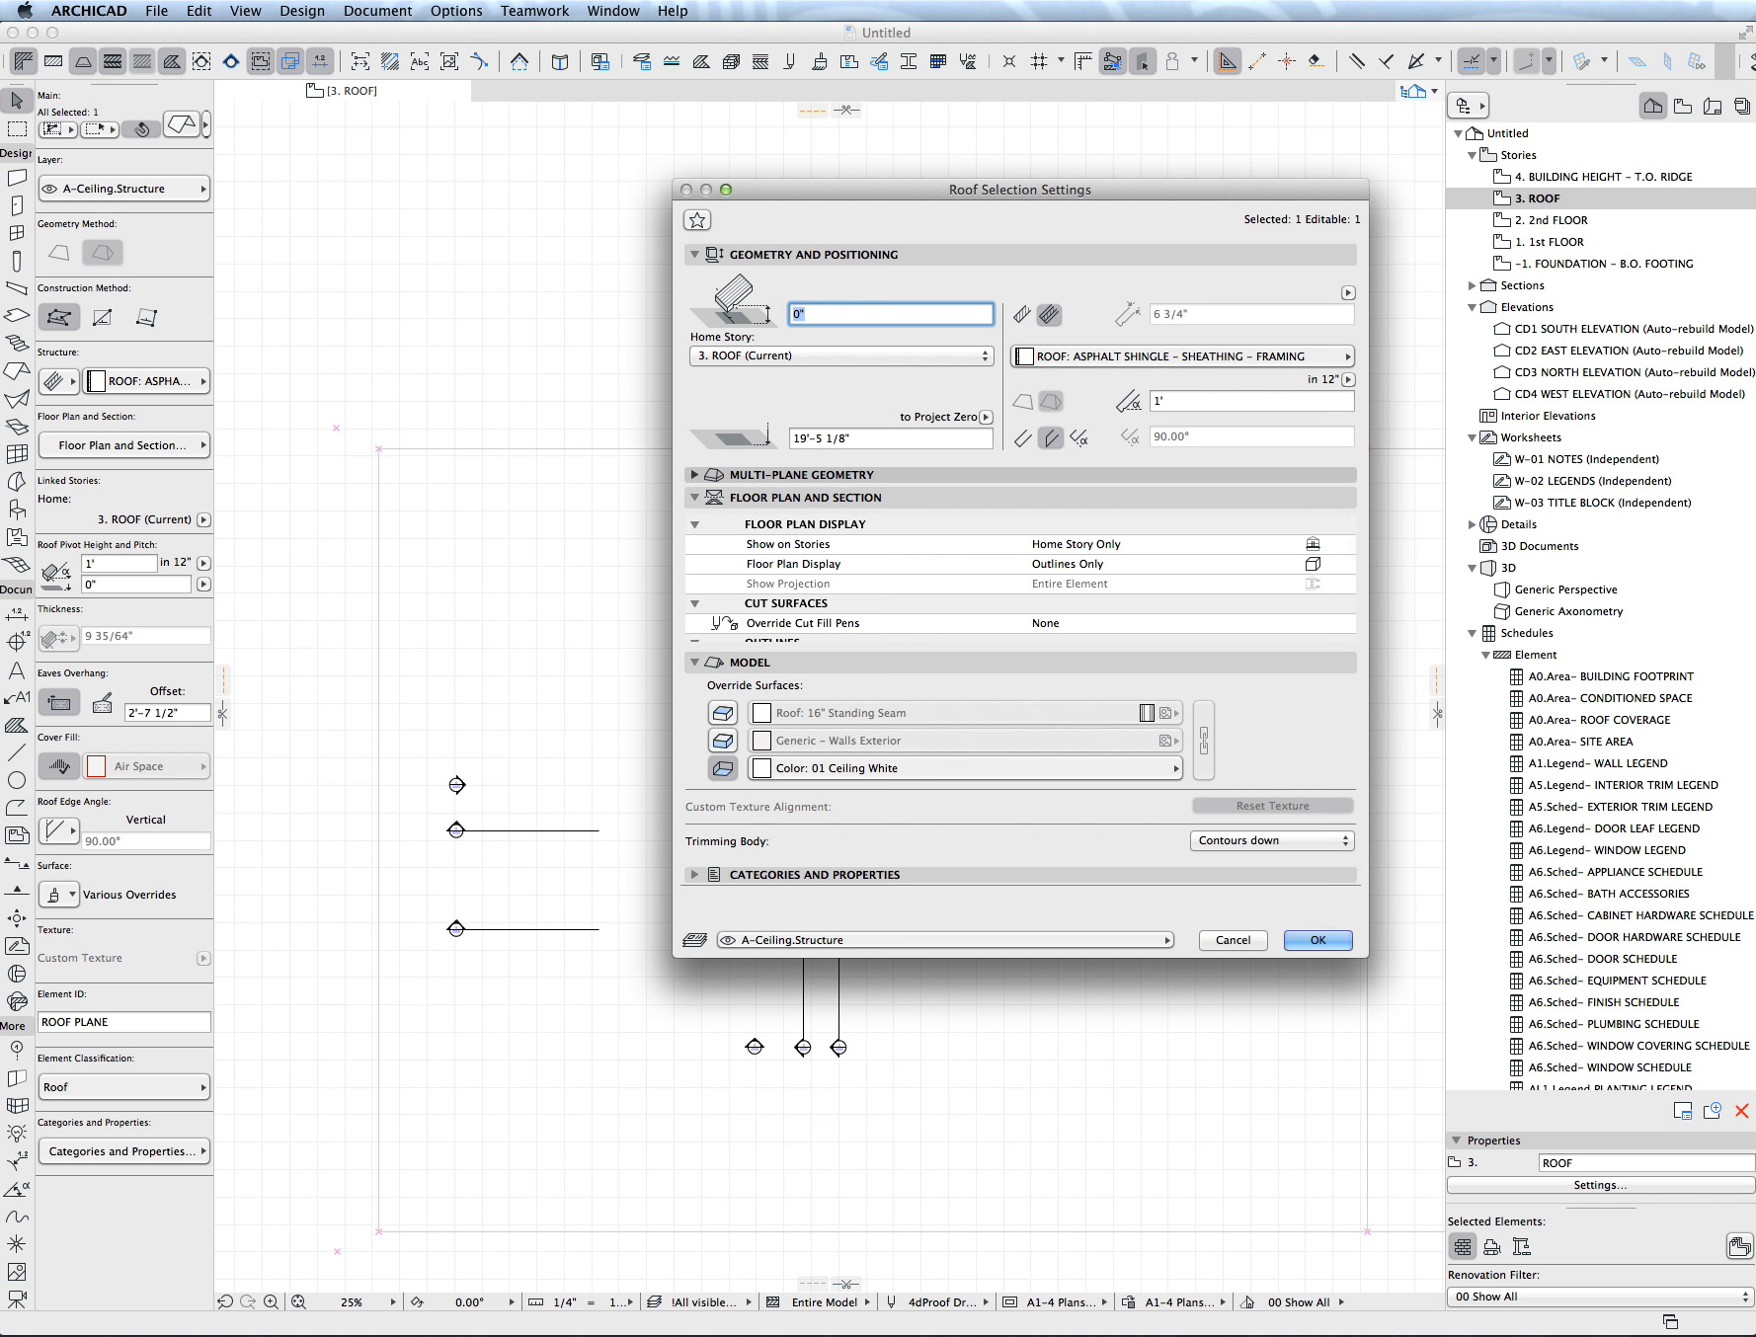
pyautogui.click(695, 475)
pyautogui.doubleClick(822, 693)
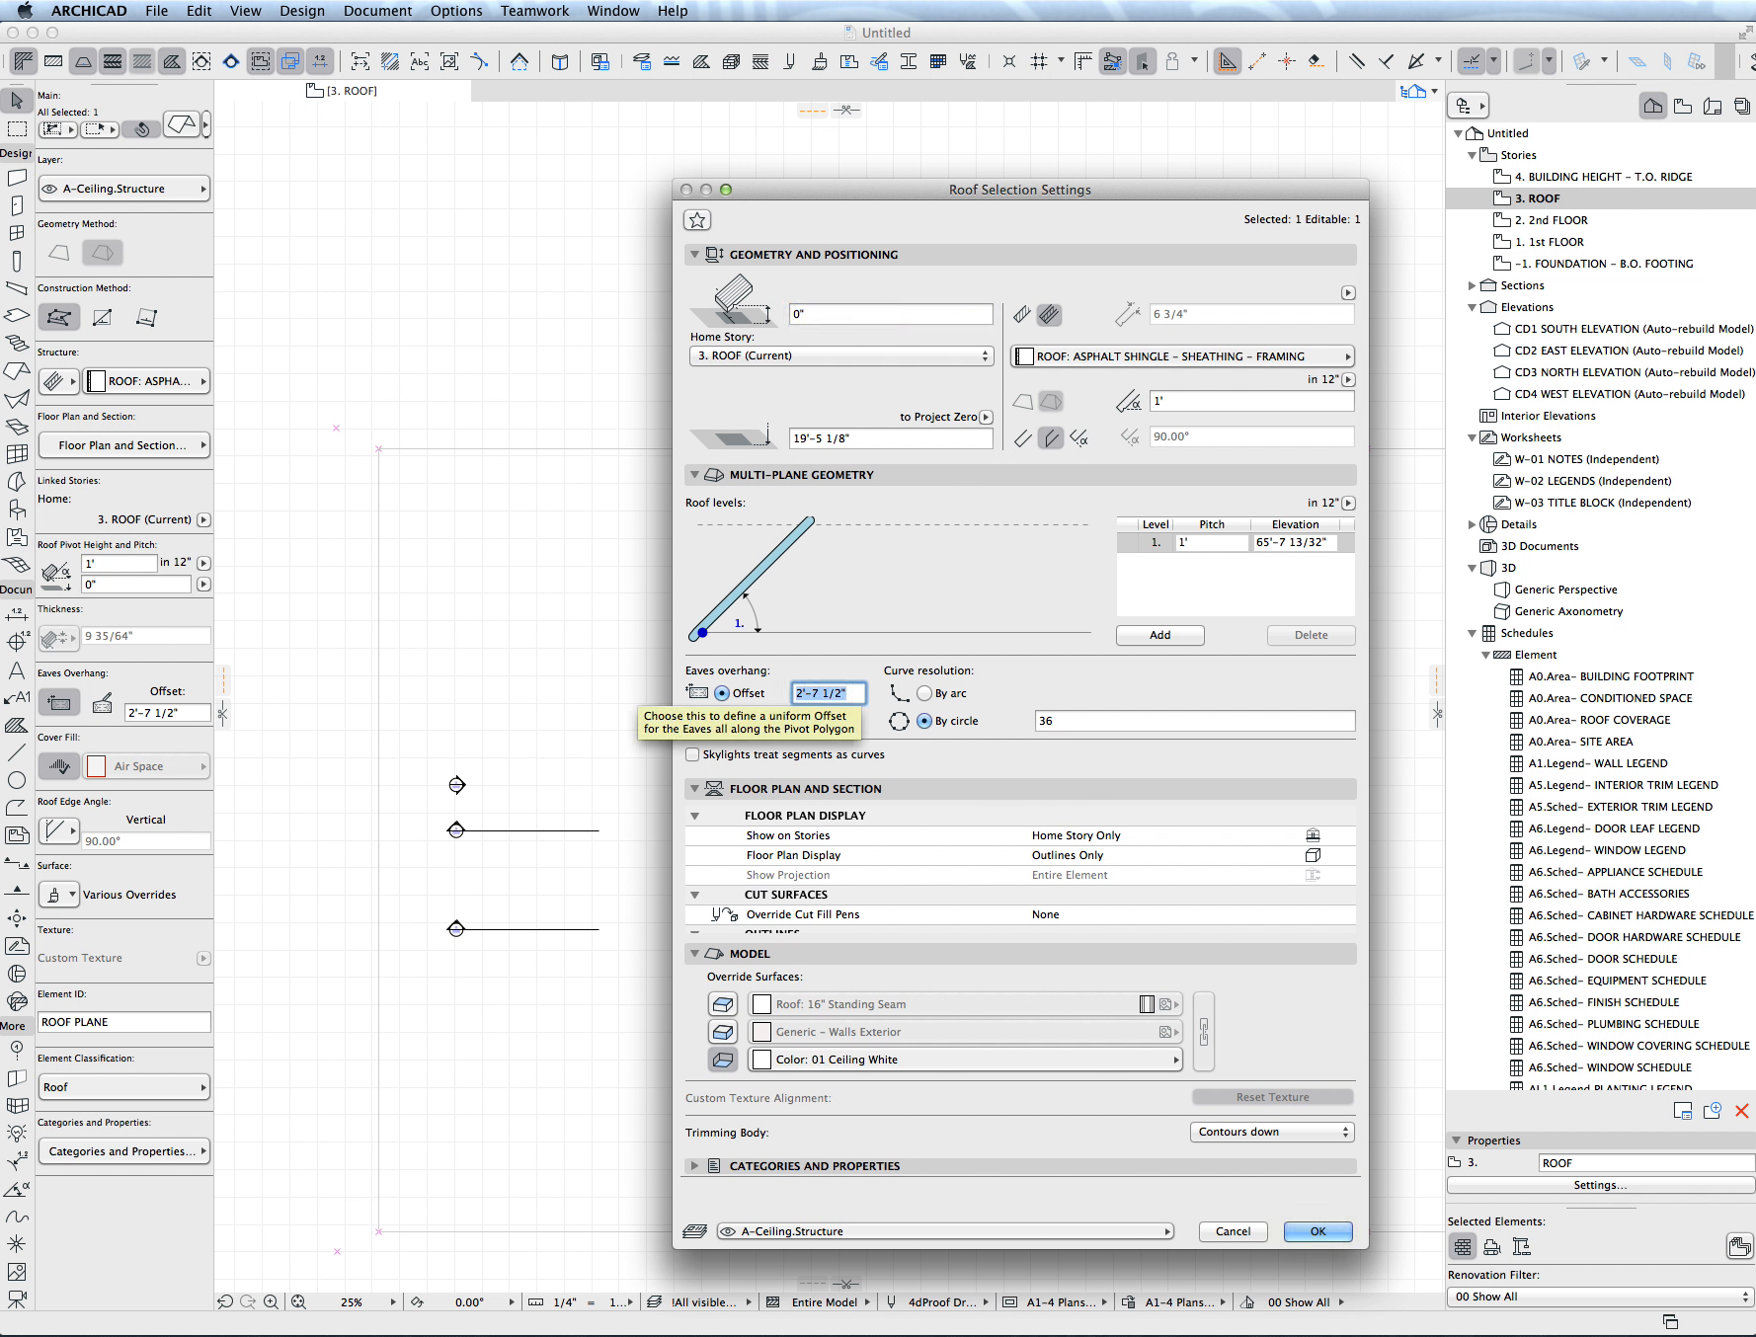
pyautogui.press('BackSpace')
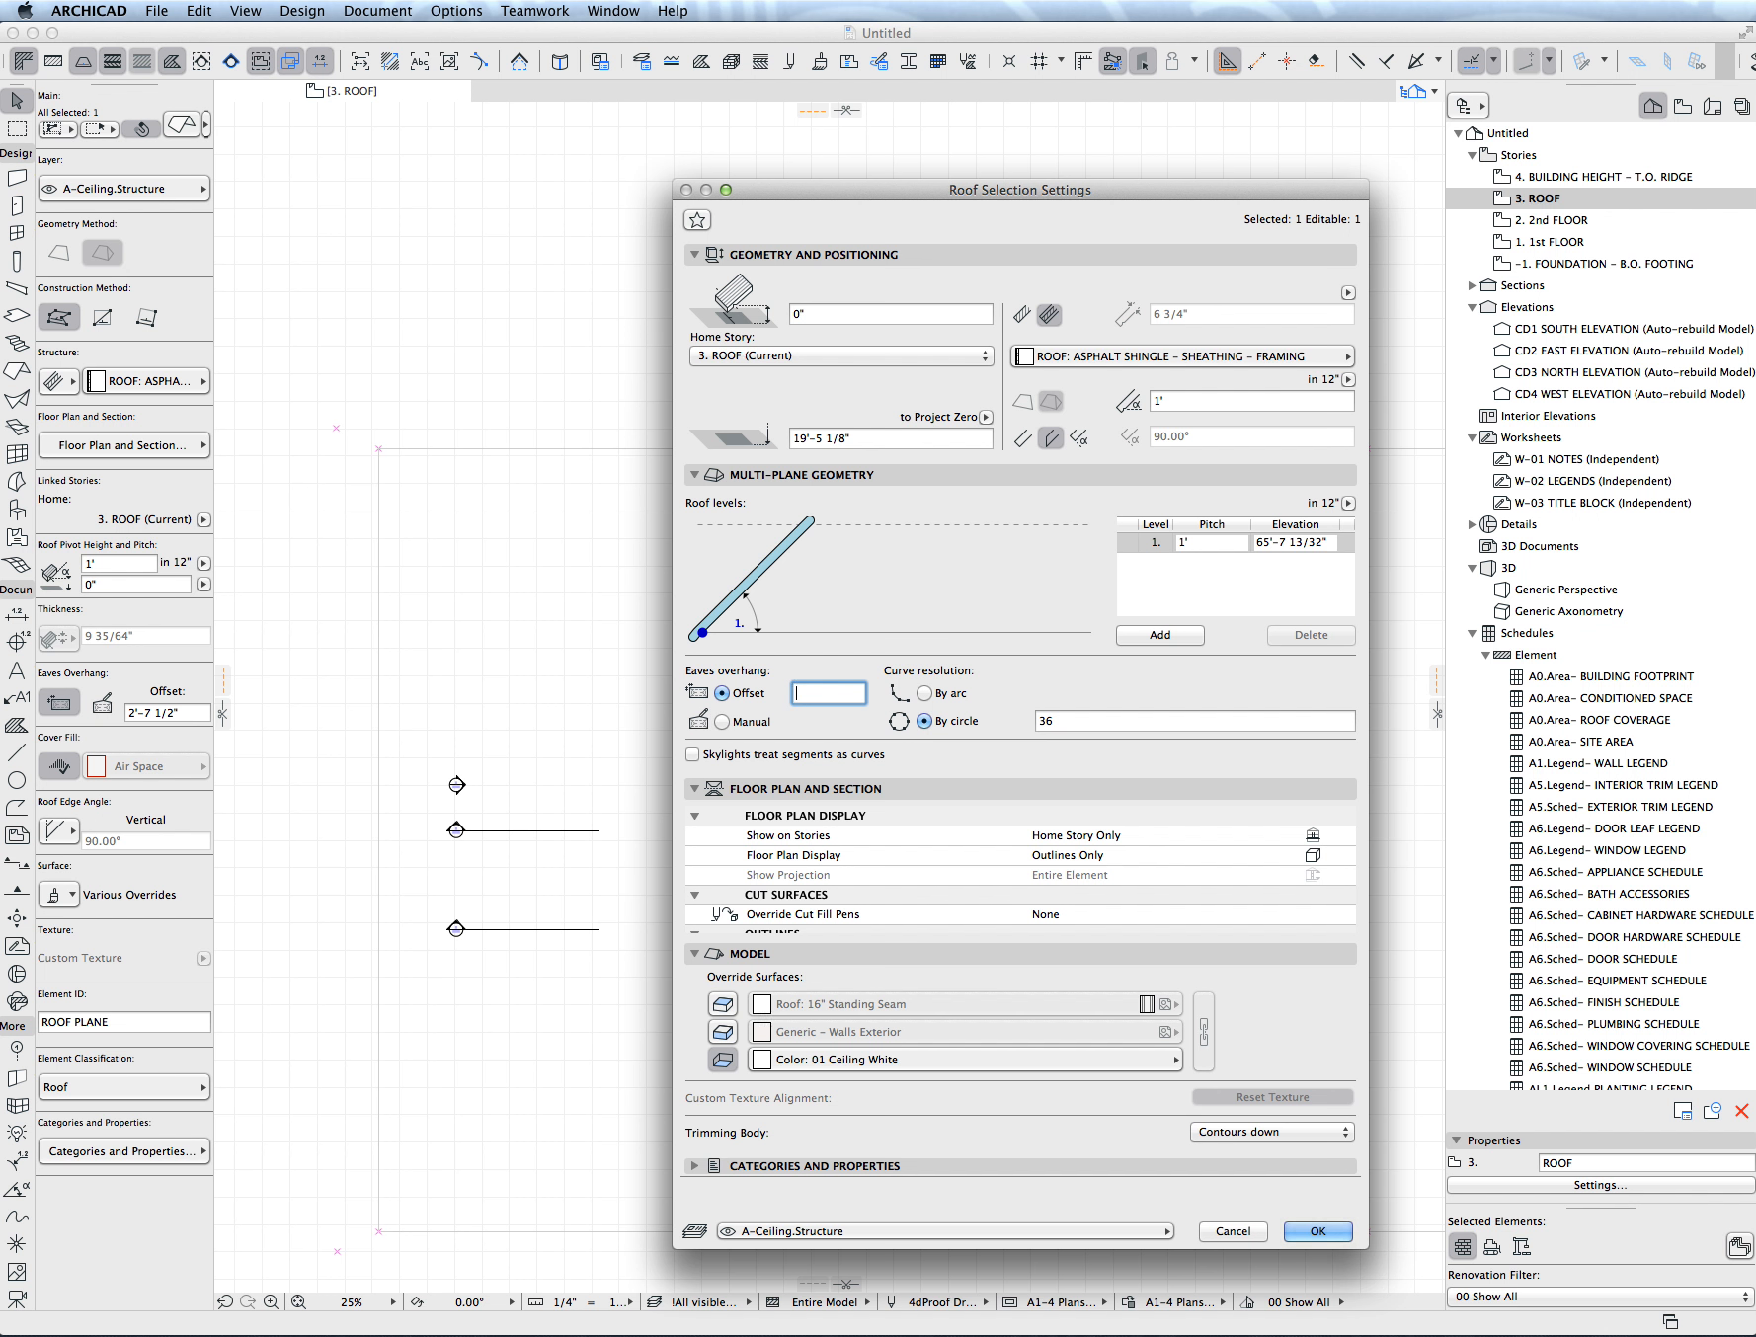
pyautogui.write('2')
pyautogui.press('Return')
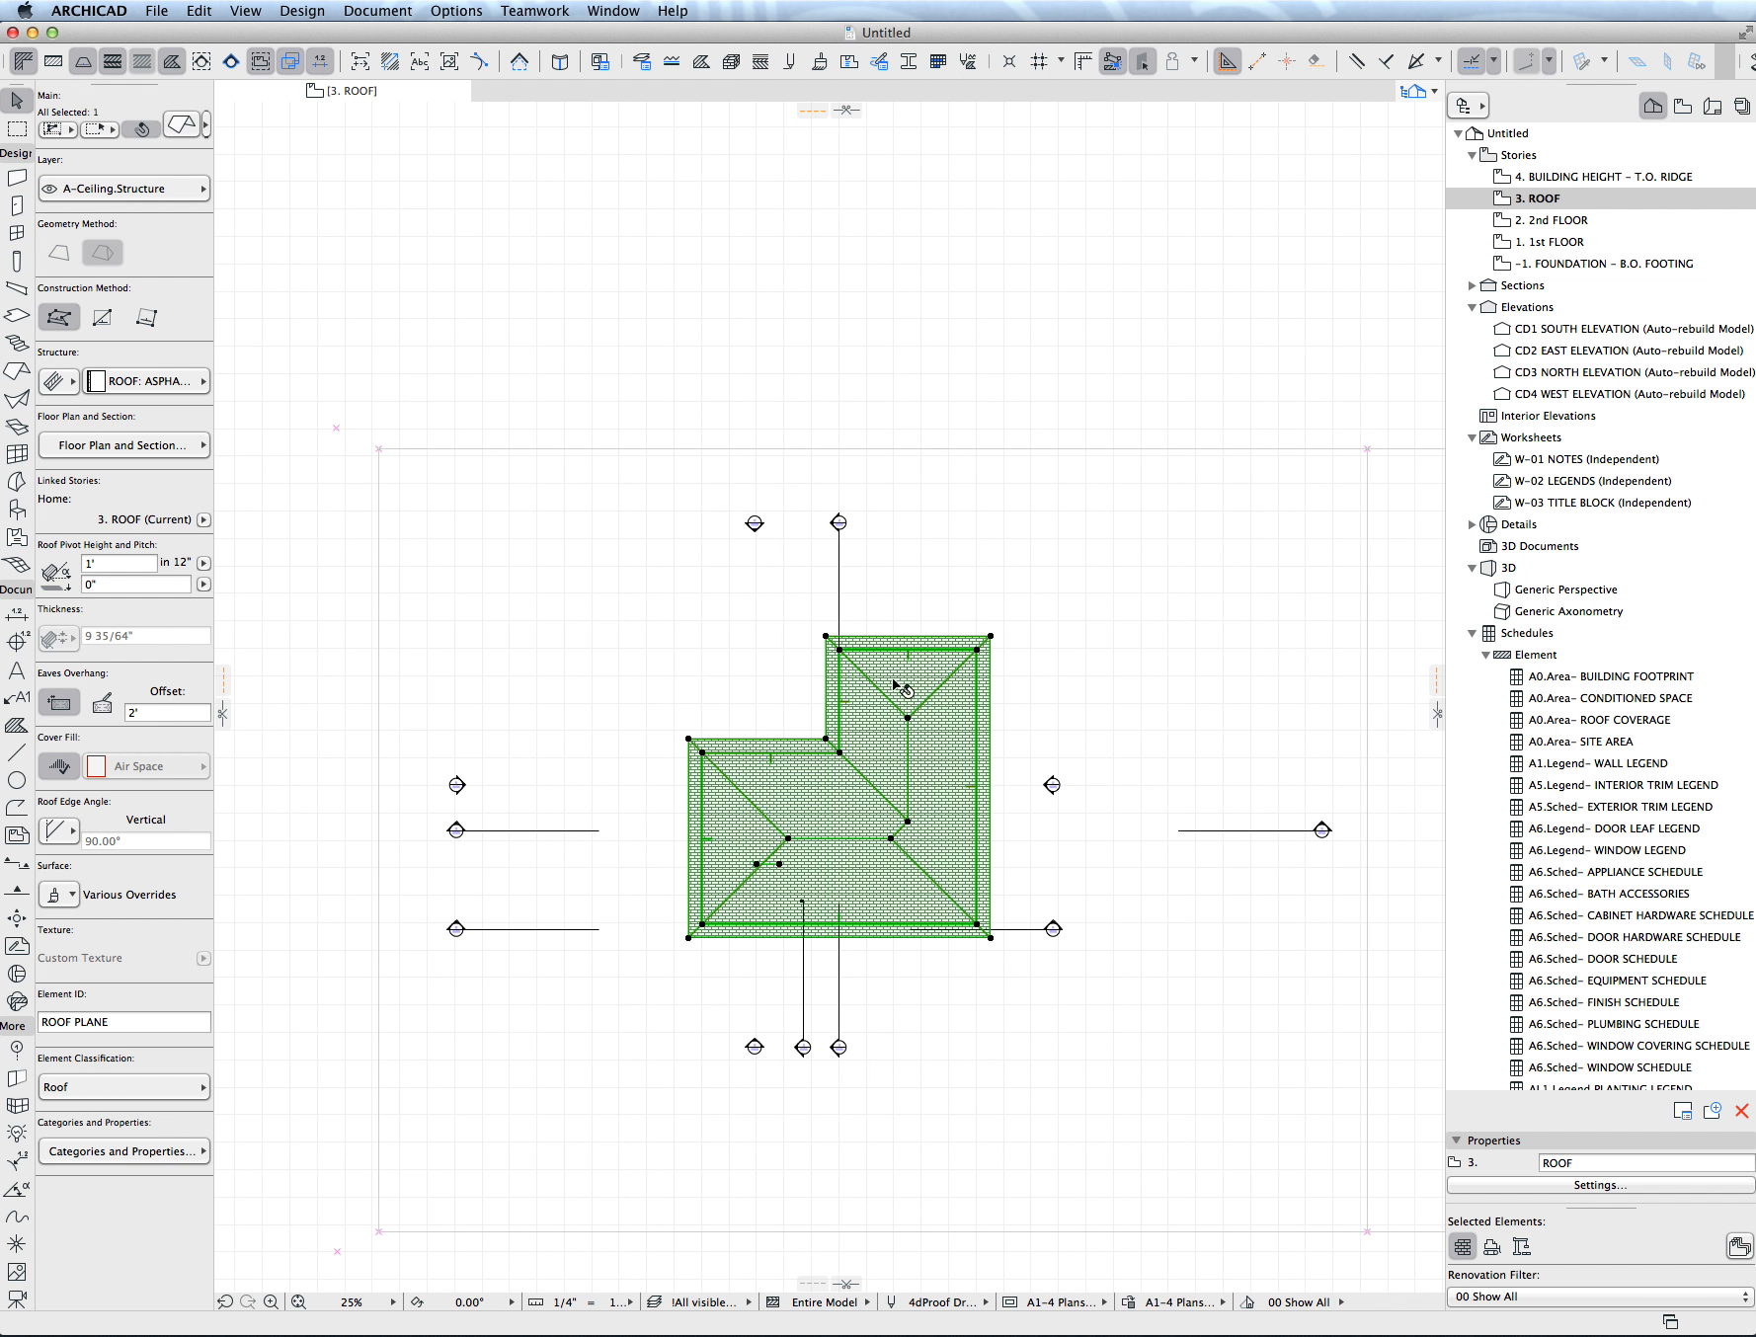
# - Turn the hip at the roof's upper wing into a gable by moving its ridge end out to the eaves edge
pyautogui.scroll(5, 893, 685)
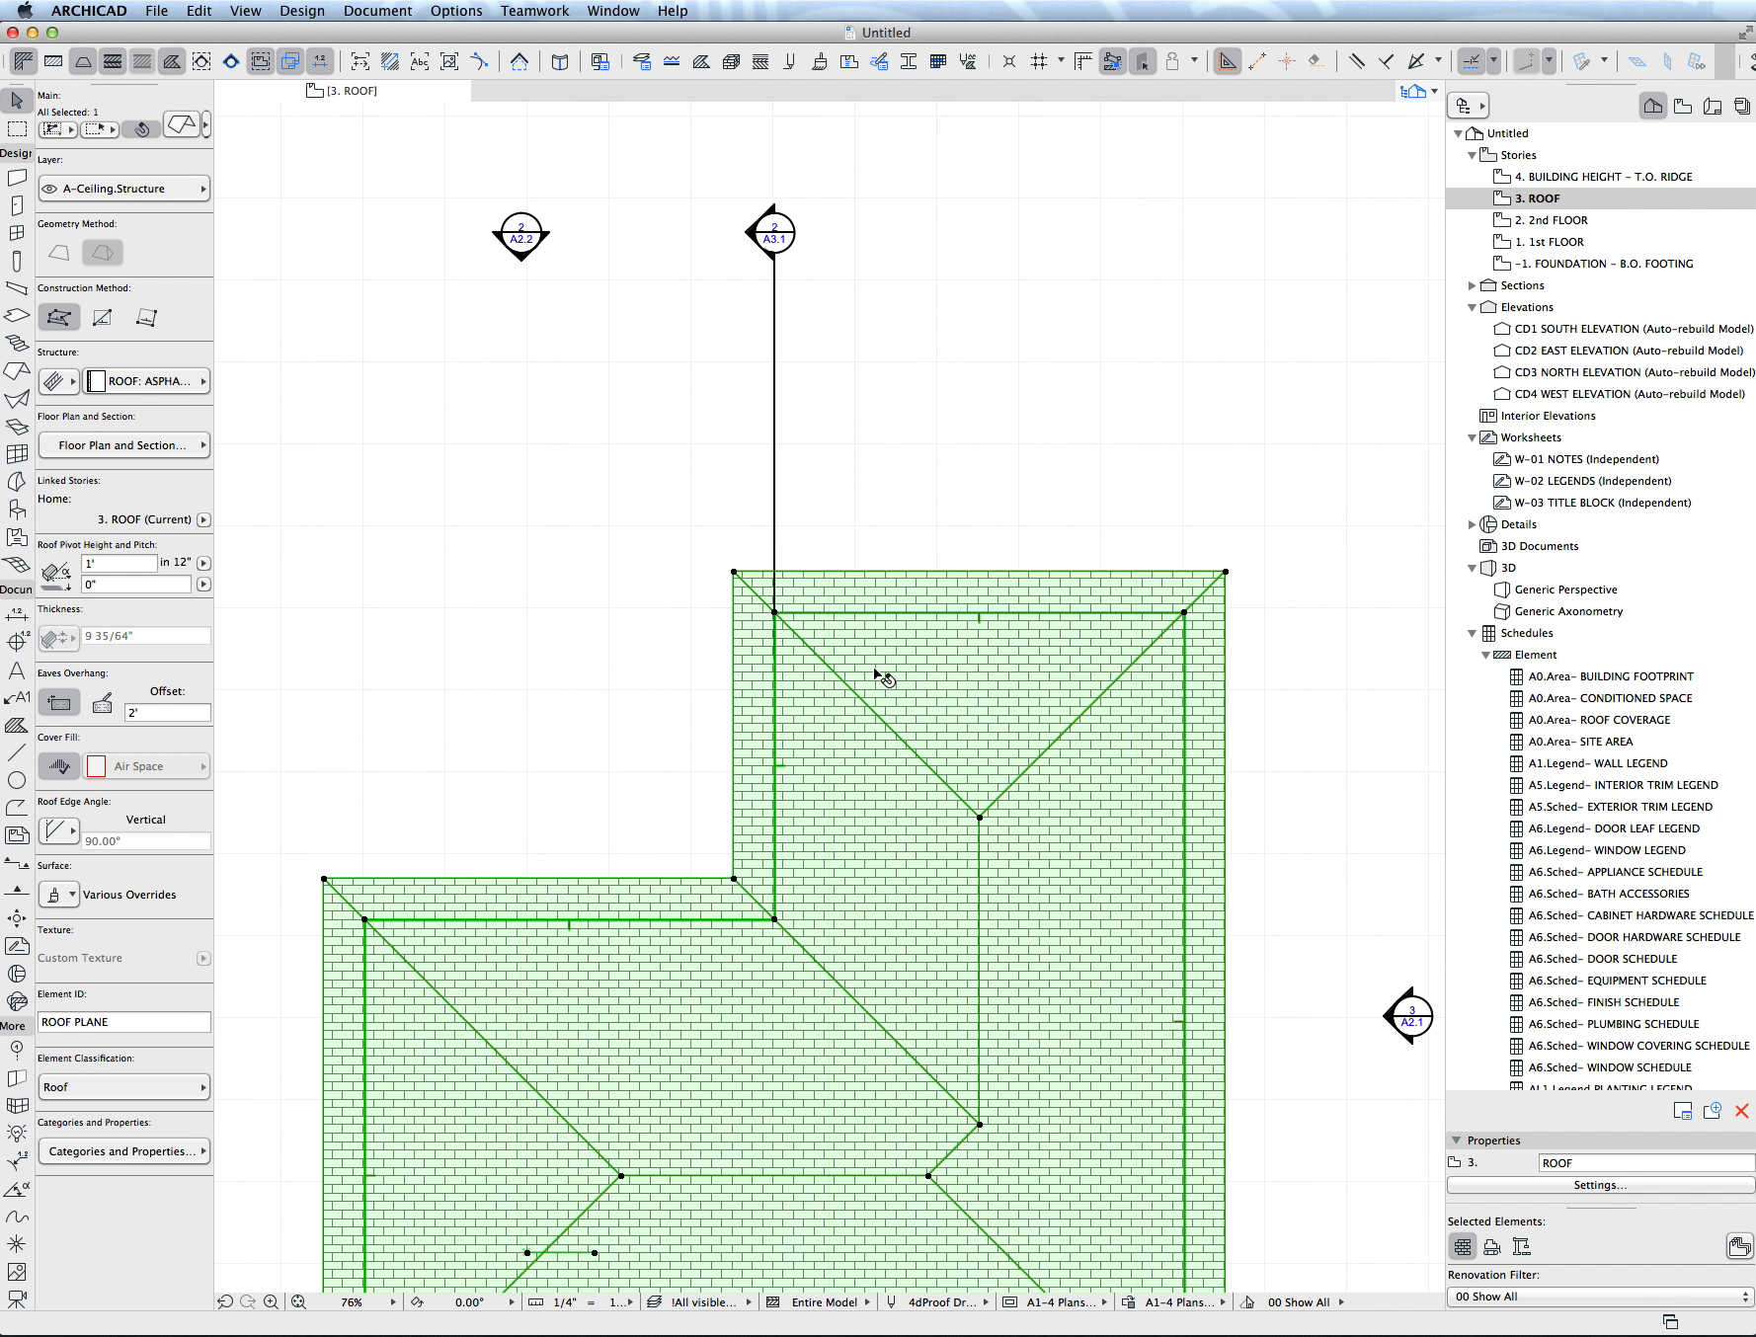
pyautogui.click(979, 818)
pyautogui.click(1457, 889)
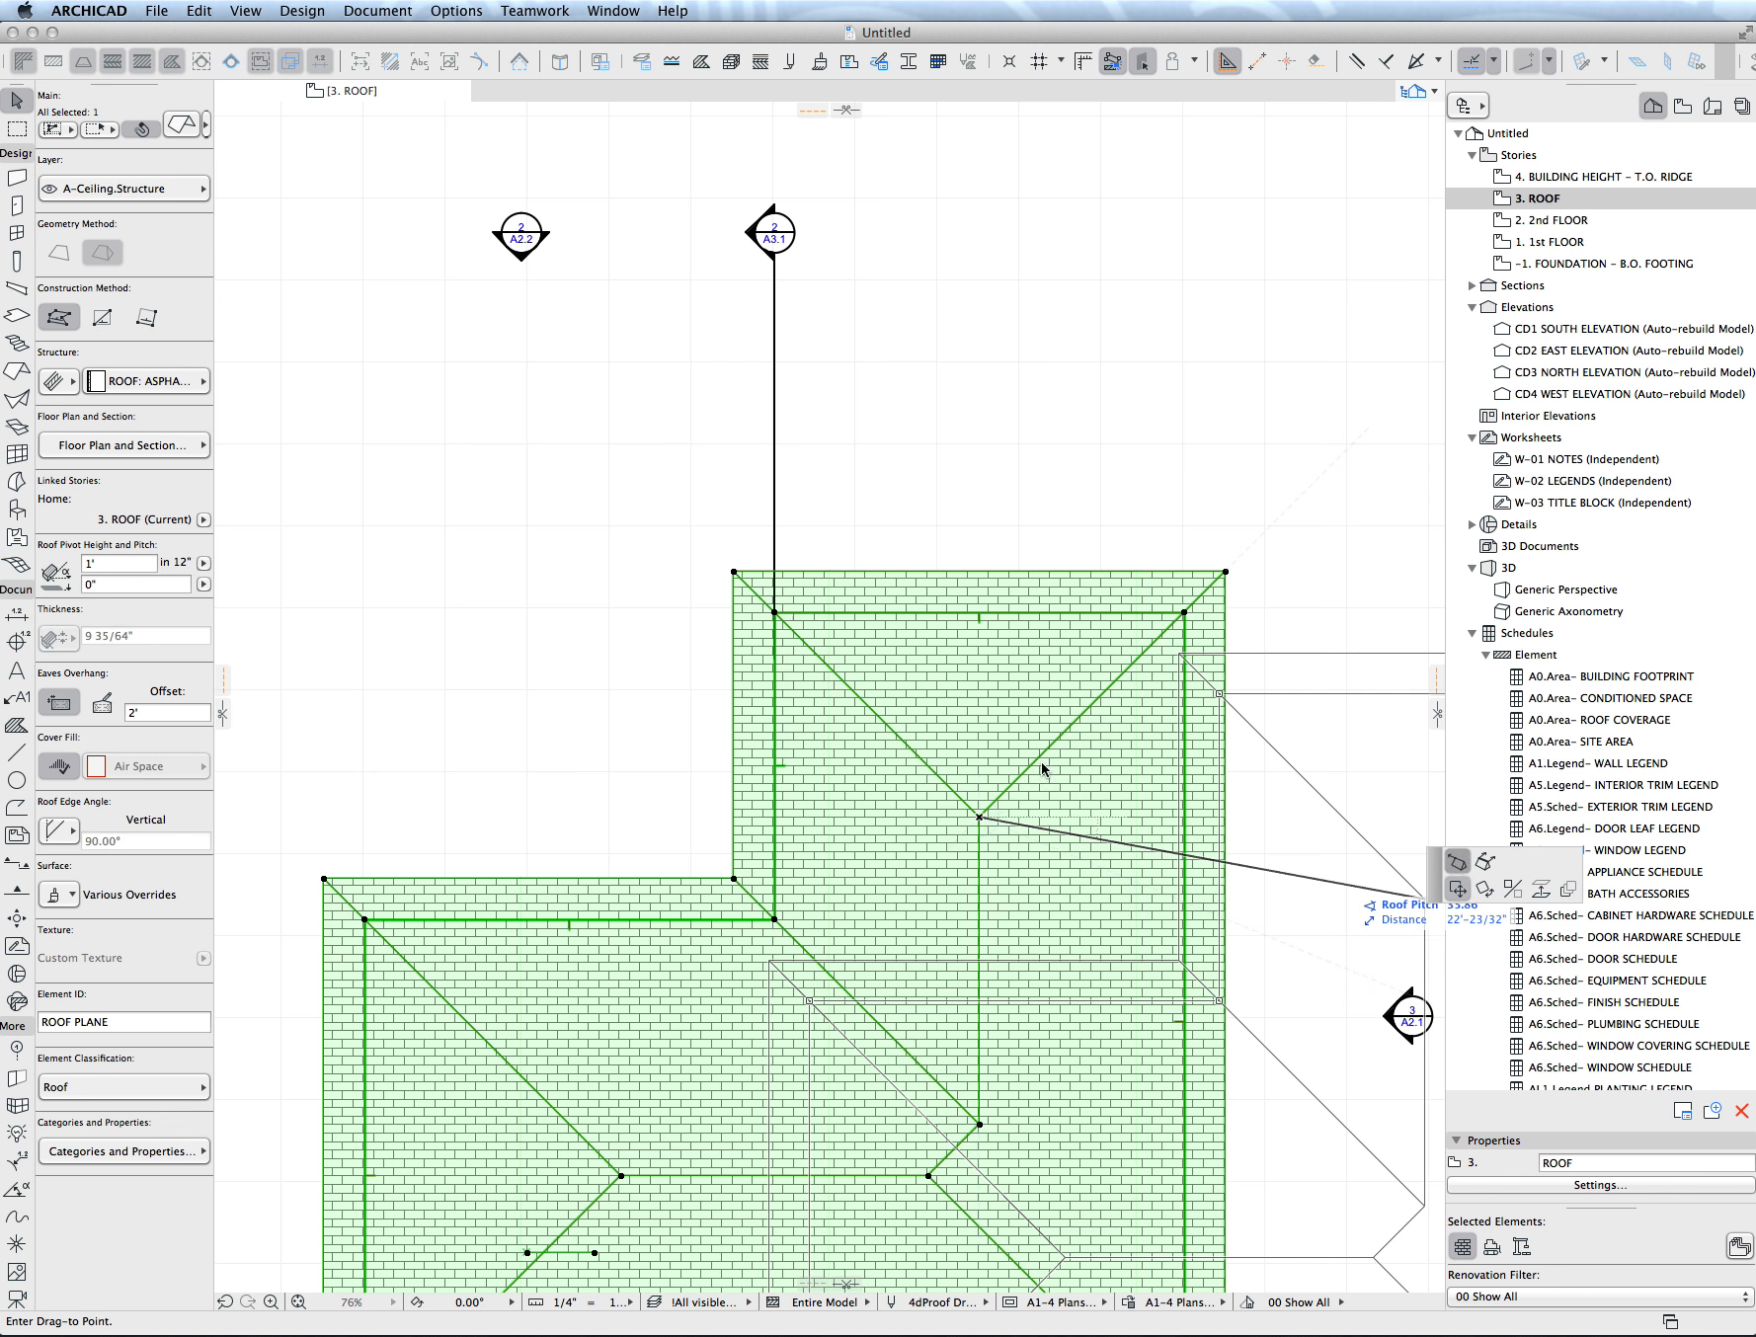
pyautogui.click(980, 599)
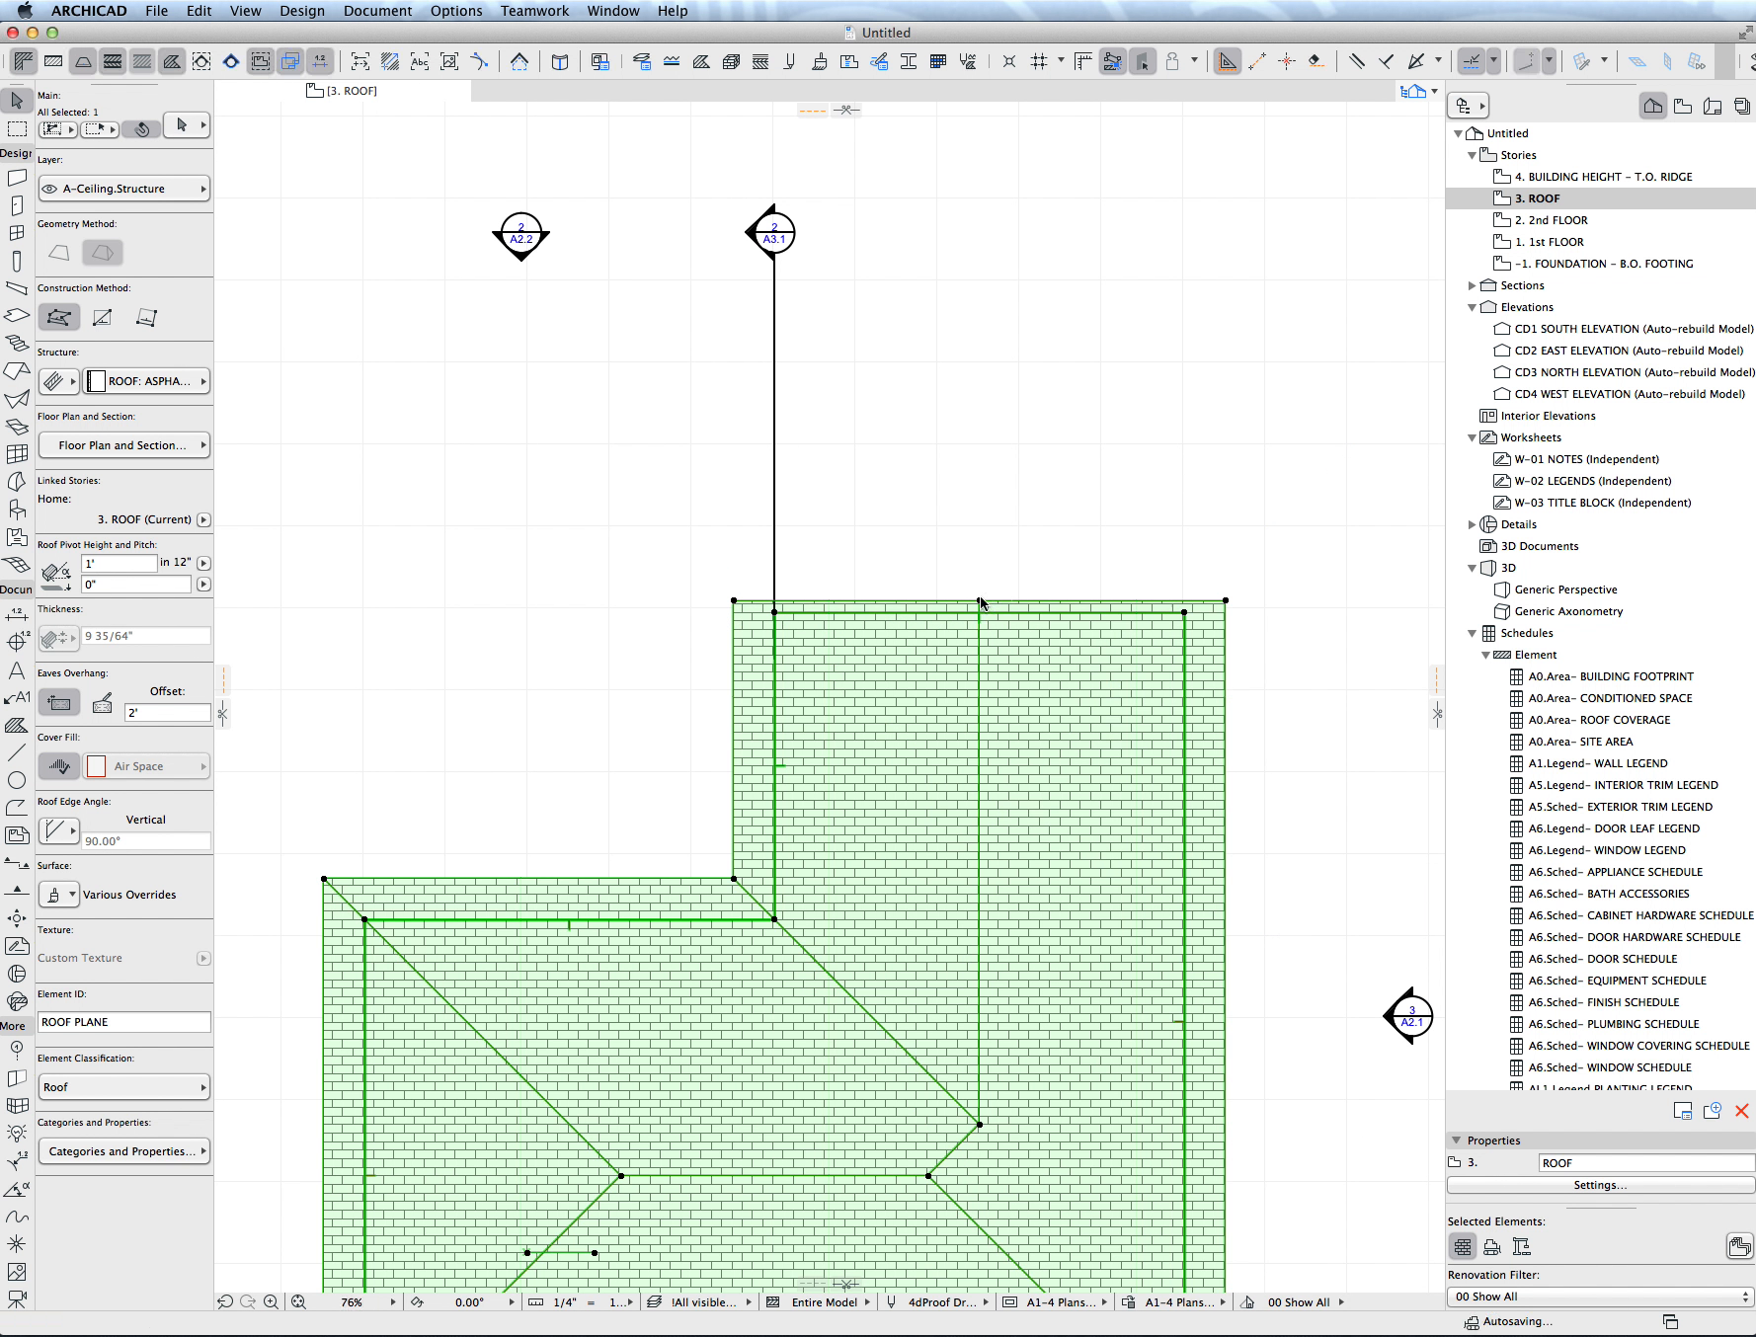
# - Offset the gable-end edge of the upper wing outward by about 2'
pyautogui.click(1022, 602)
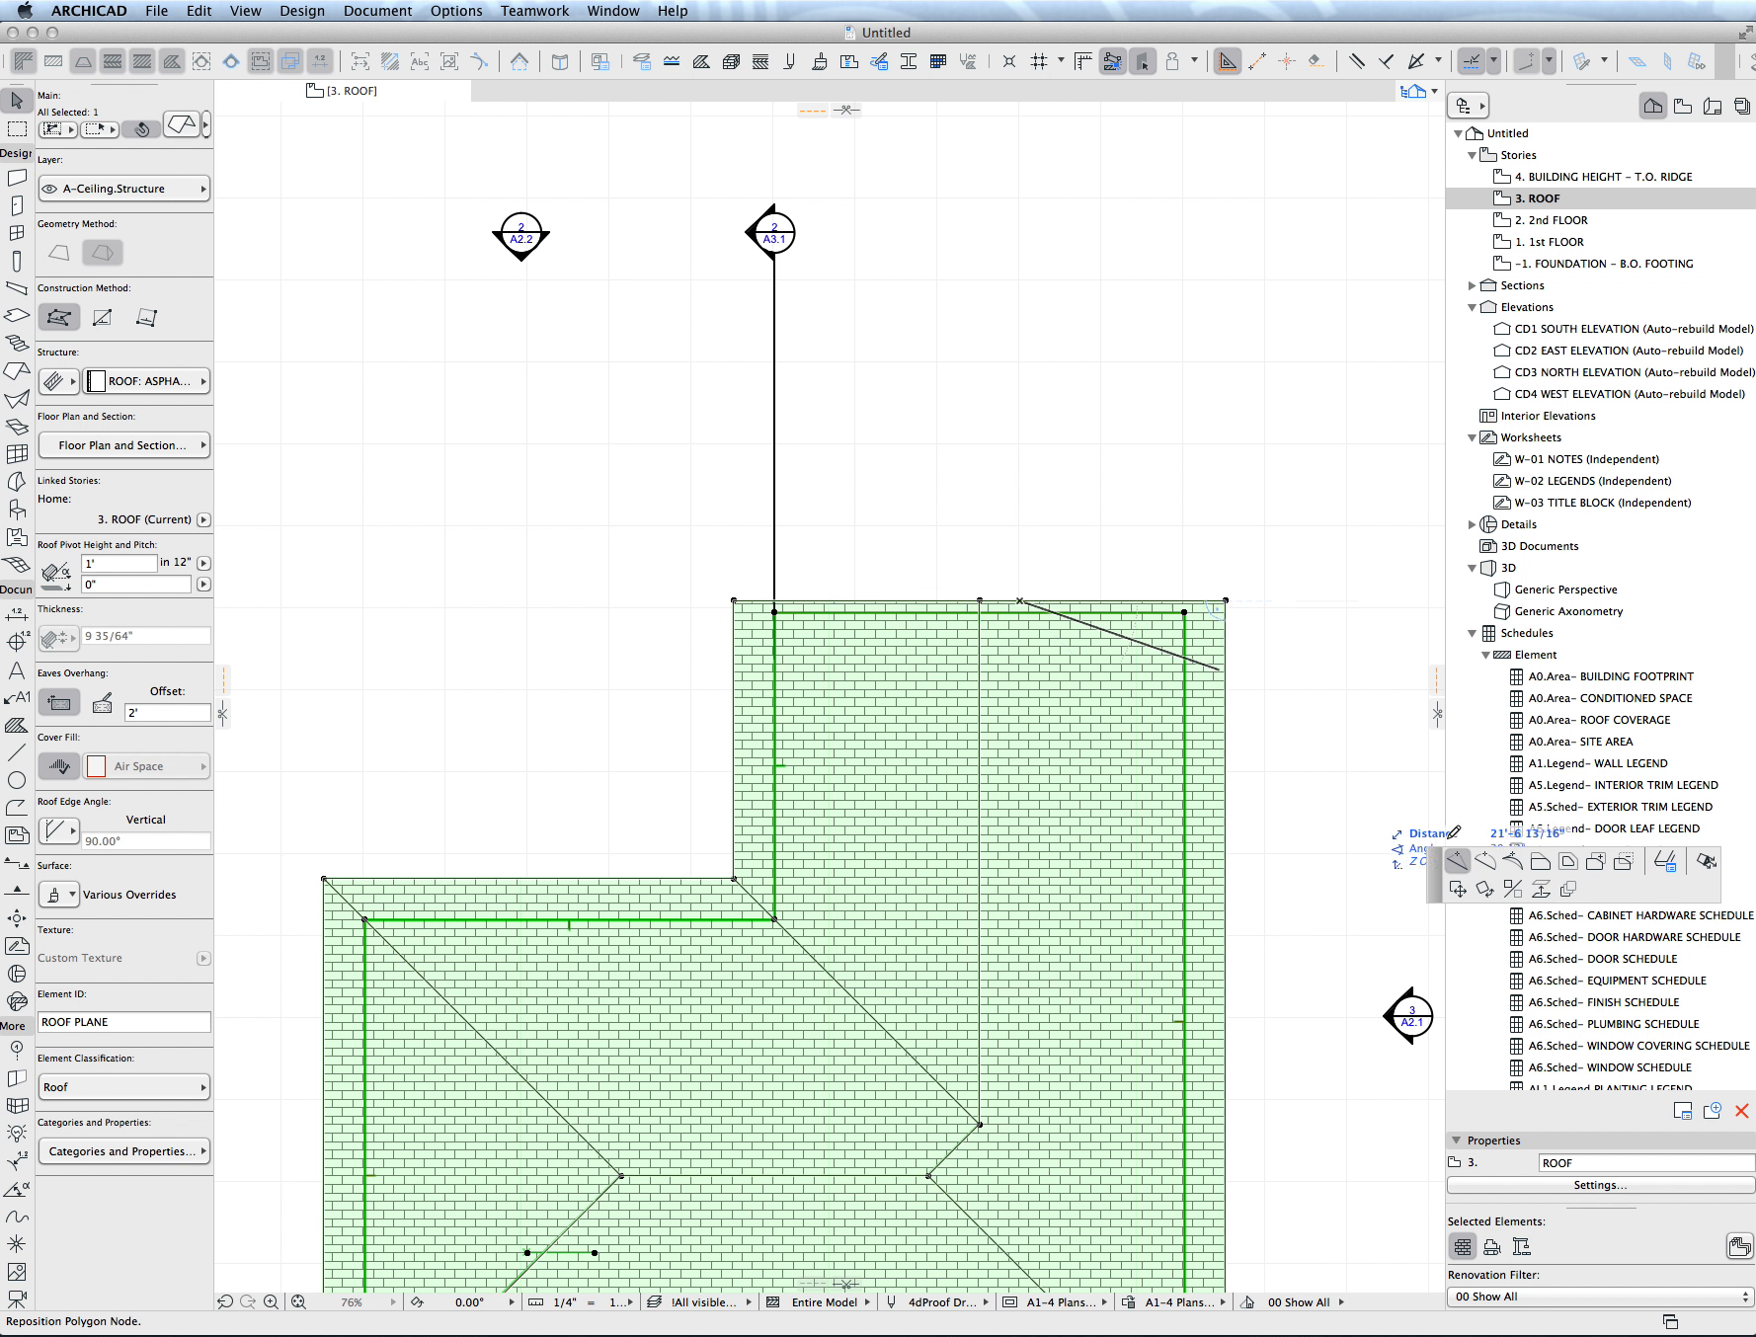
pyautogui.click(1540, 861)
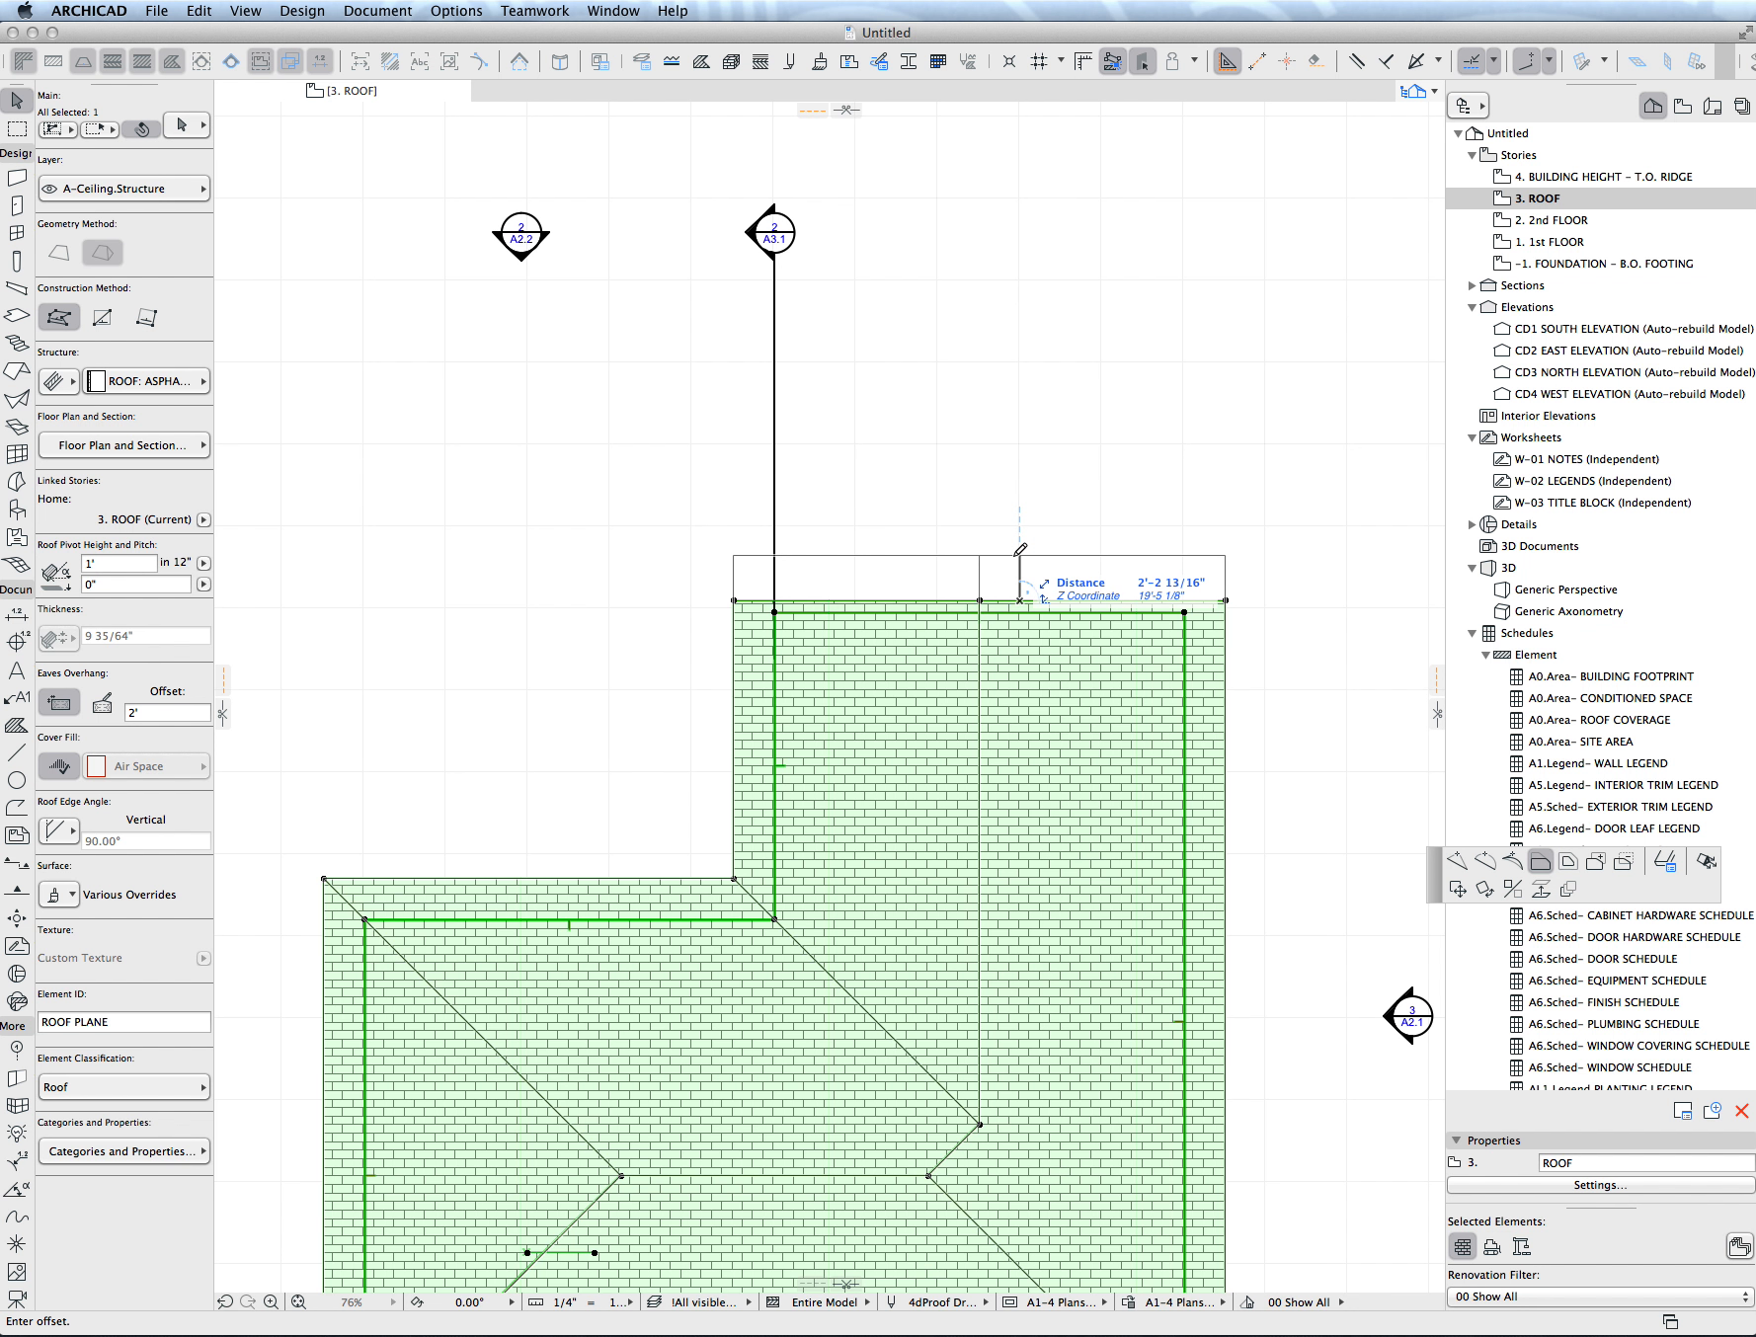
pyautogui.click(1019, 559)
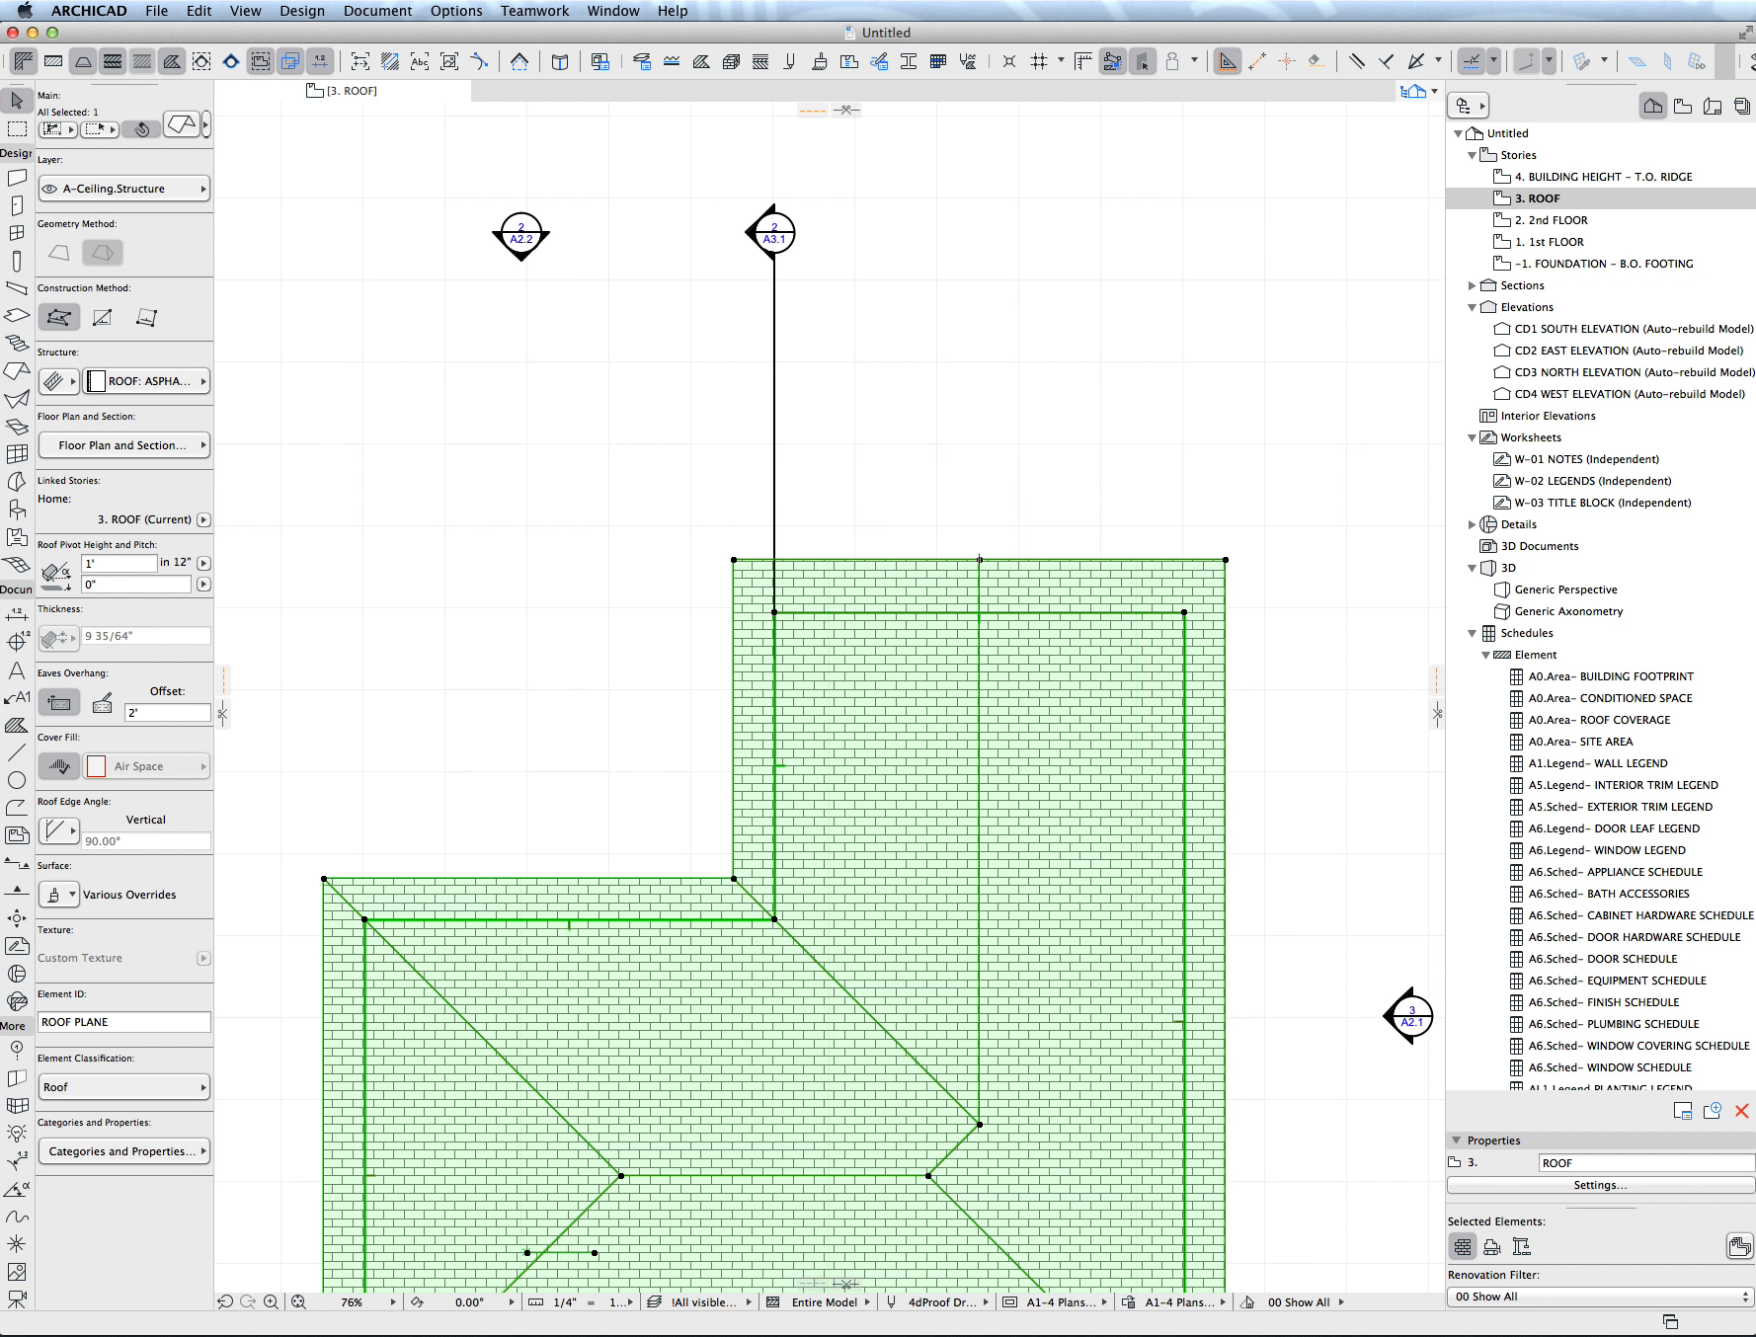
# - Shift the upper wing's ridge line to the left, toward the inner corner of the L-shaped roof
pyautogui.scroll(-5, 830, 692)
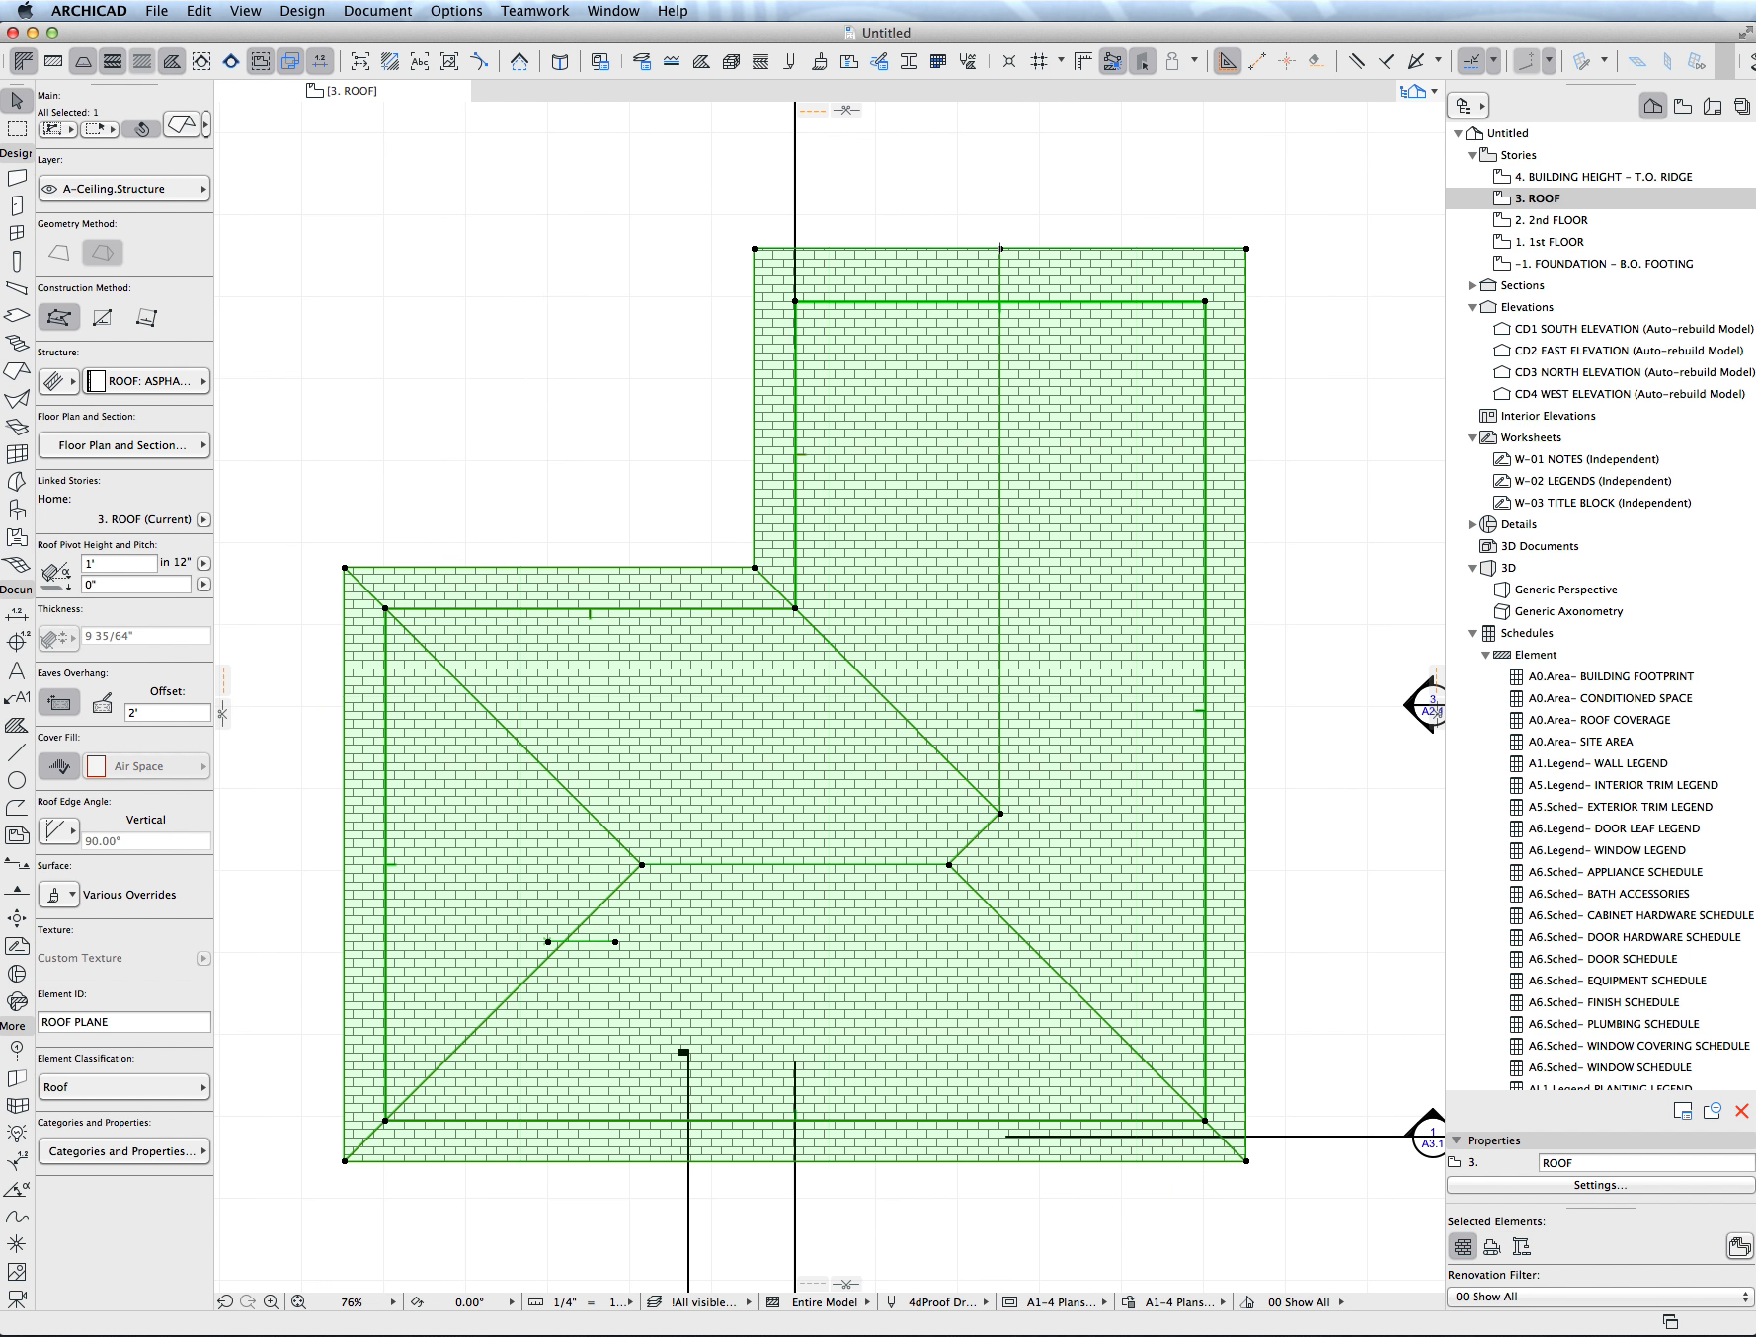
pyautogui.click(1000, 789)
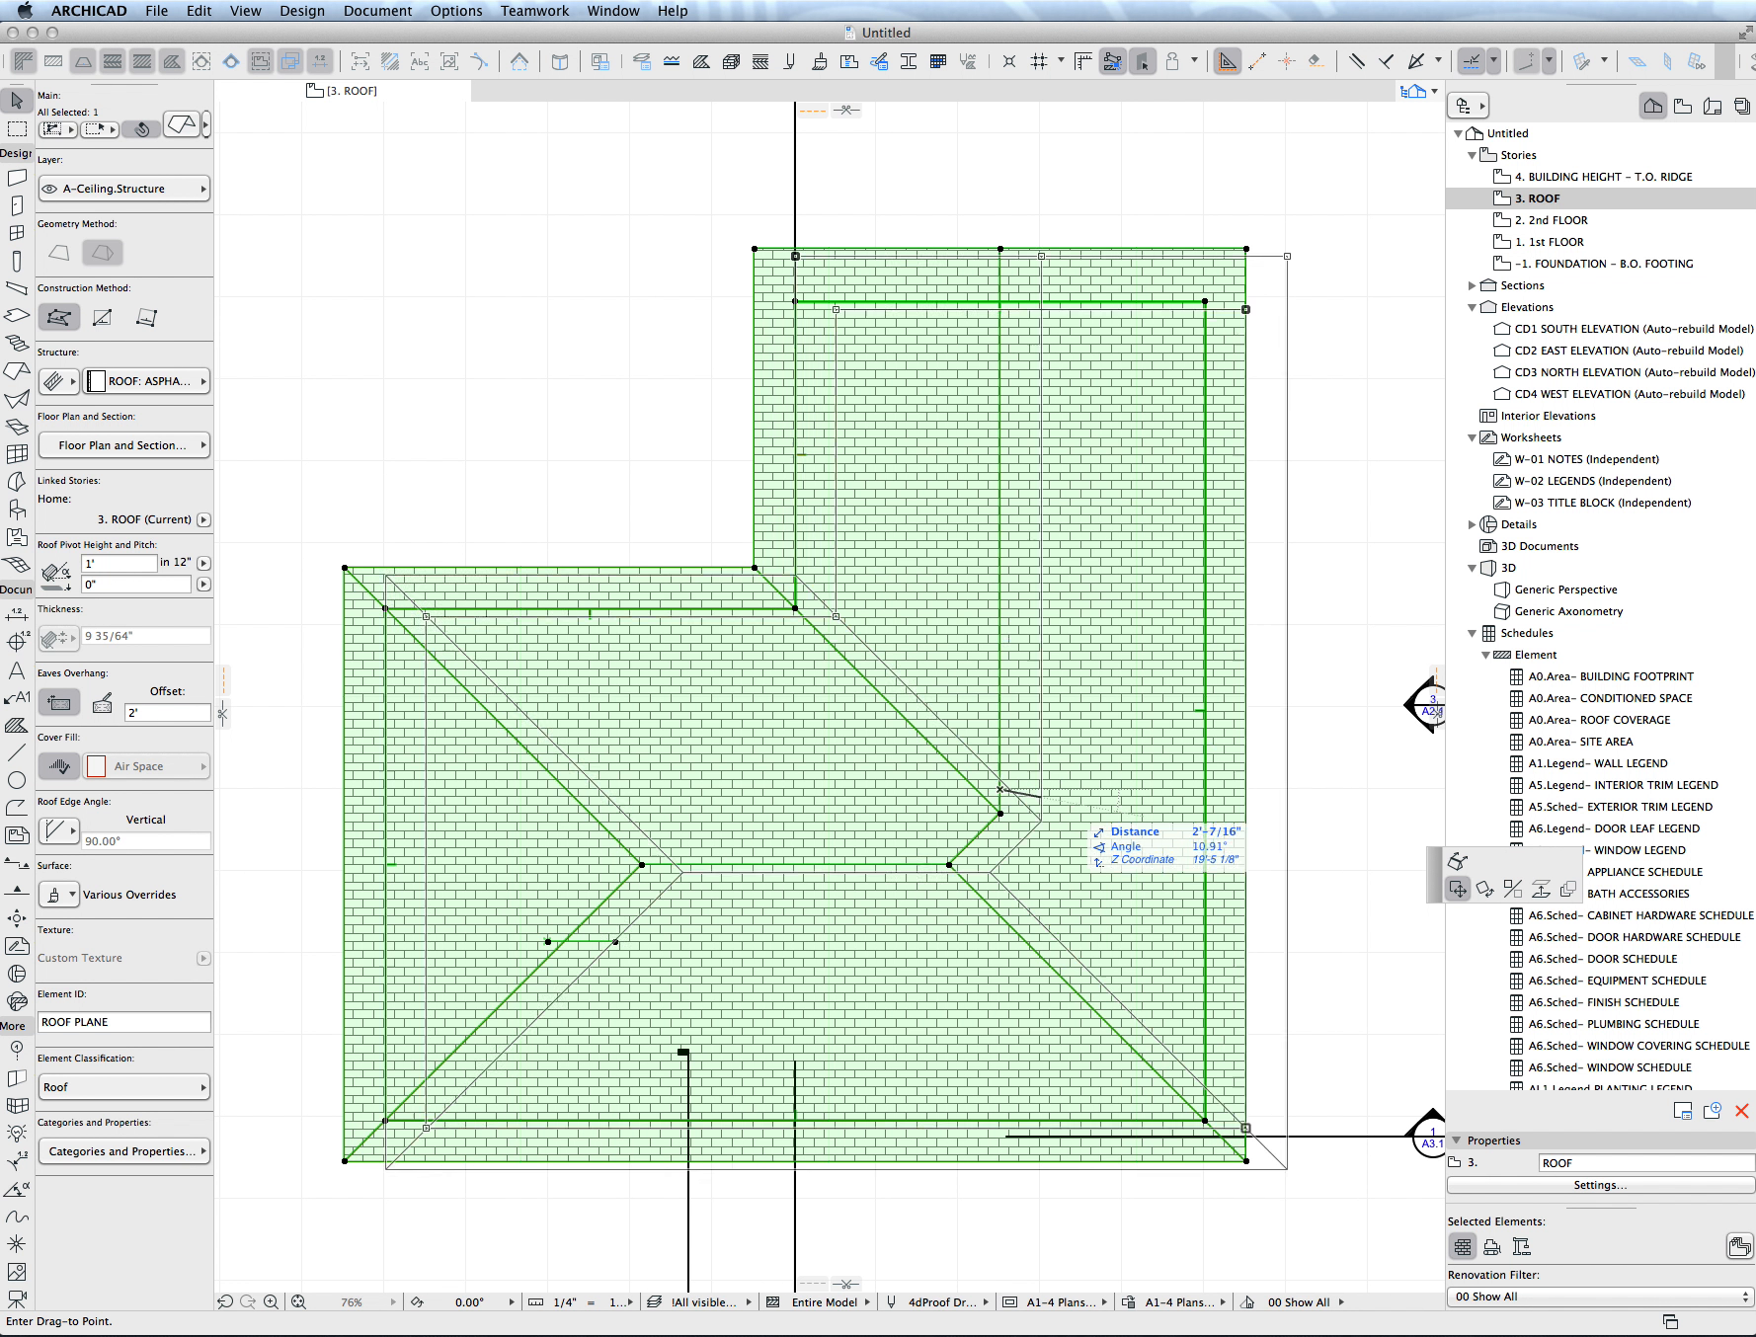
pyautogui.click(1458, 860)
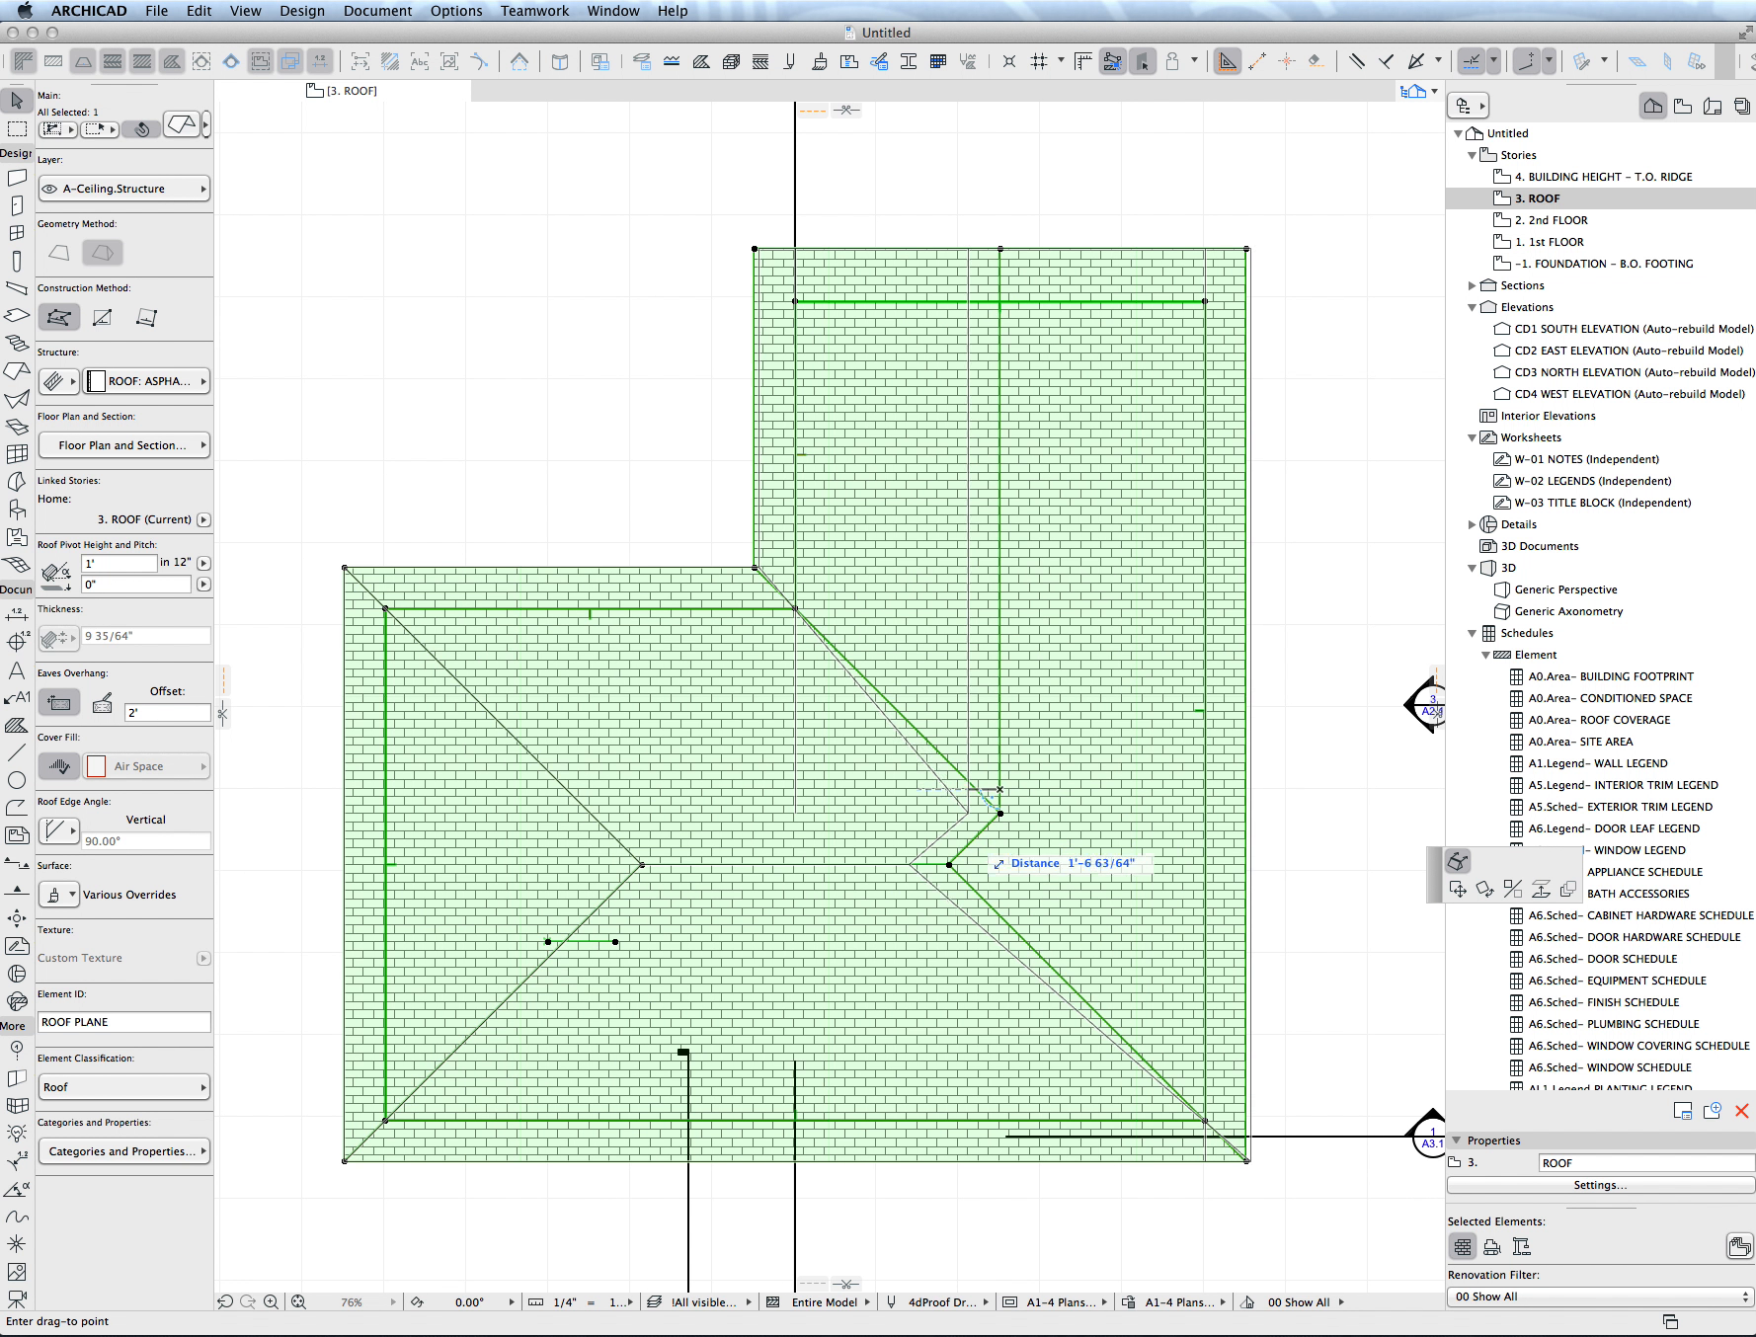
pyautogui.click(929, 866)
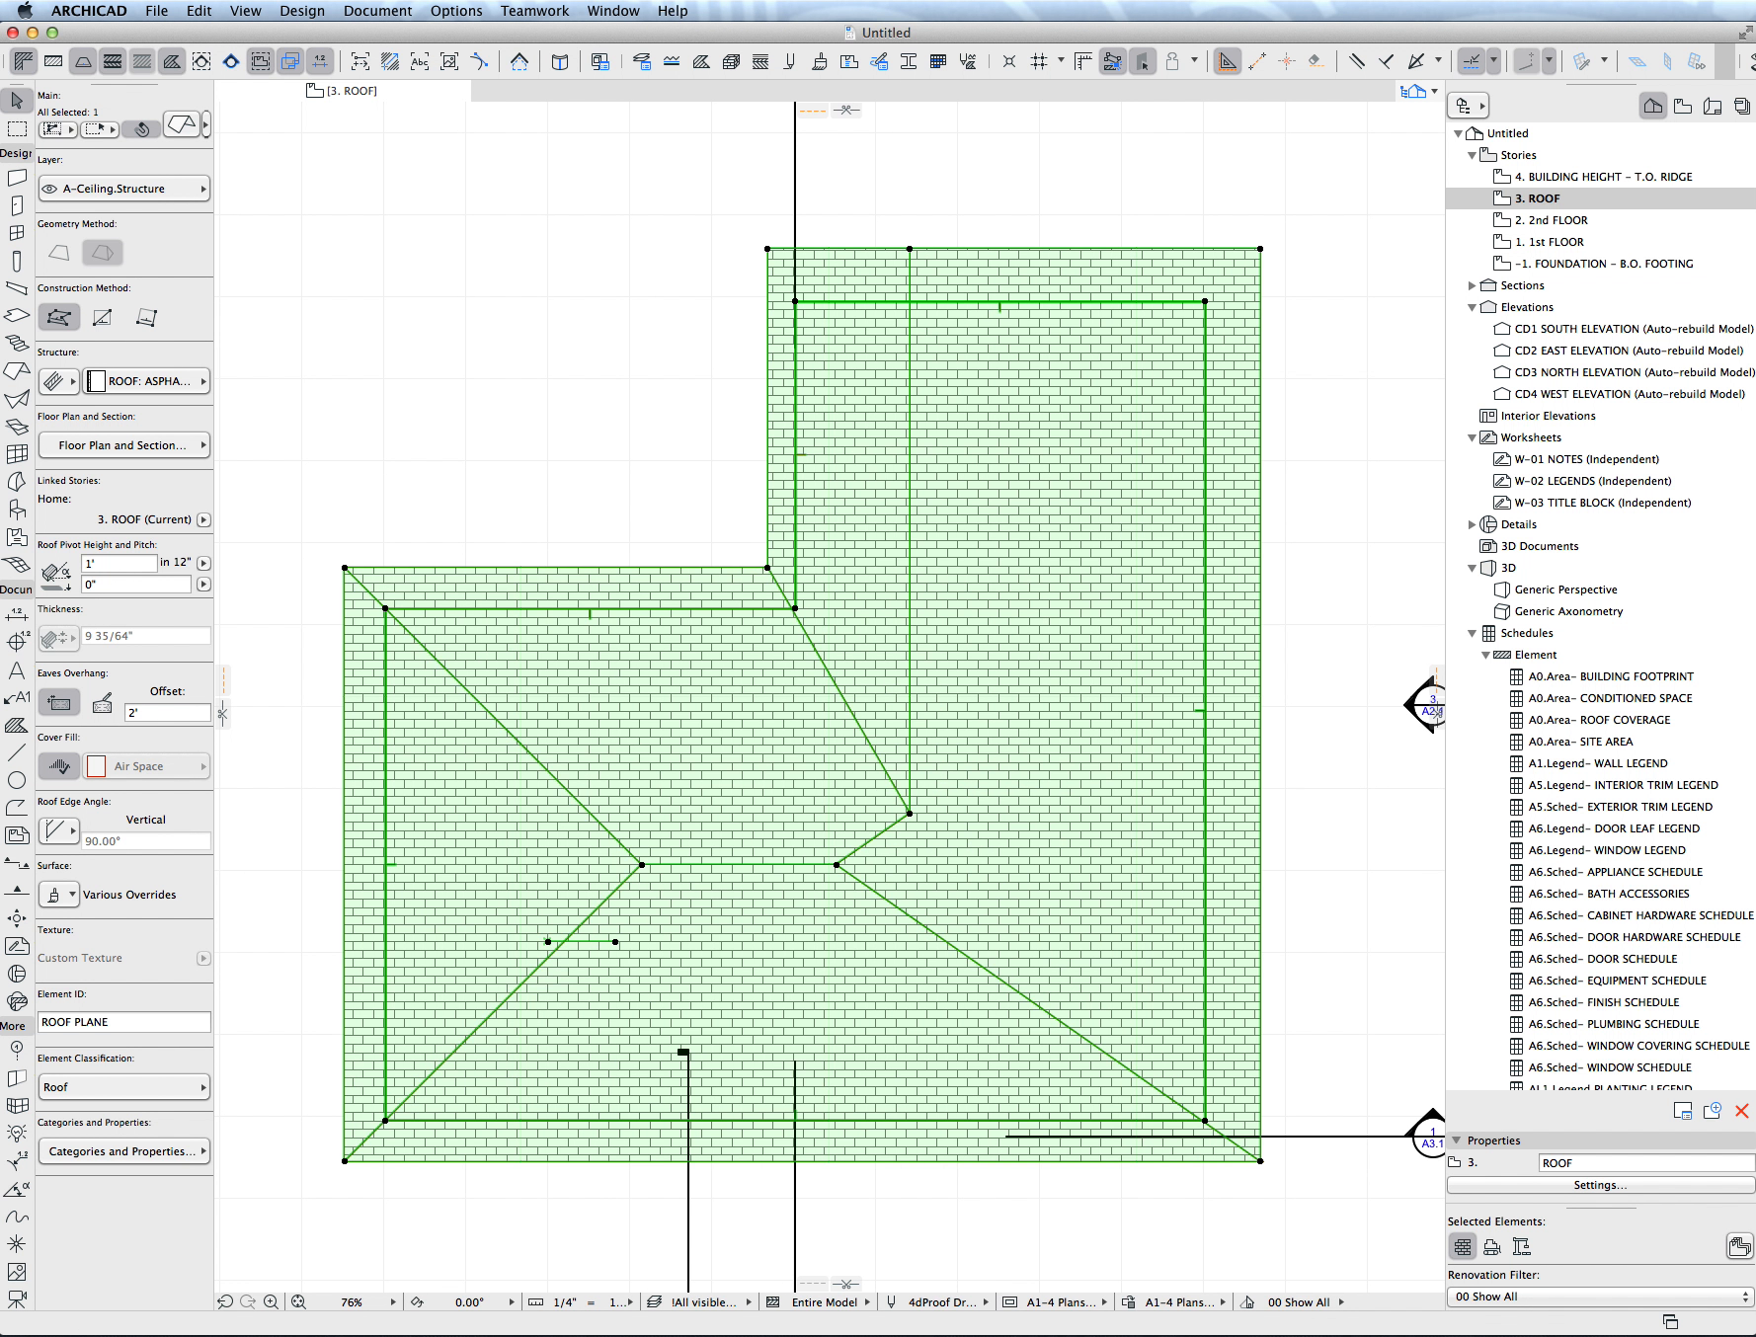
# - Split the selected multi-plane roof into single-plane roofs
pyautogui.moveTo(929, 865); pyautogui.dragTo(934, 802, button='middle')
pyautogui.scroll(-8, 921, 538)
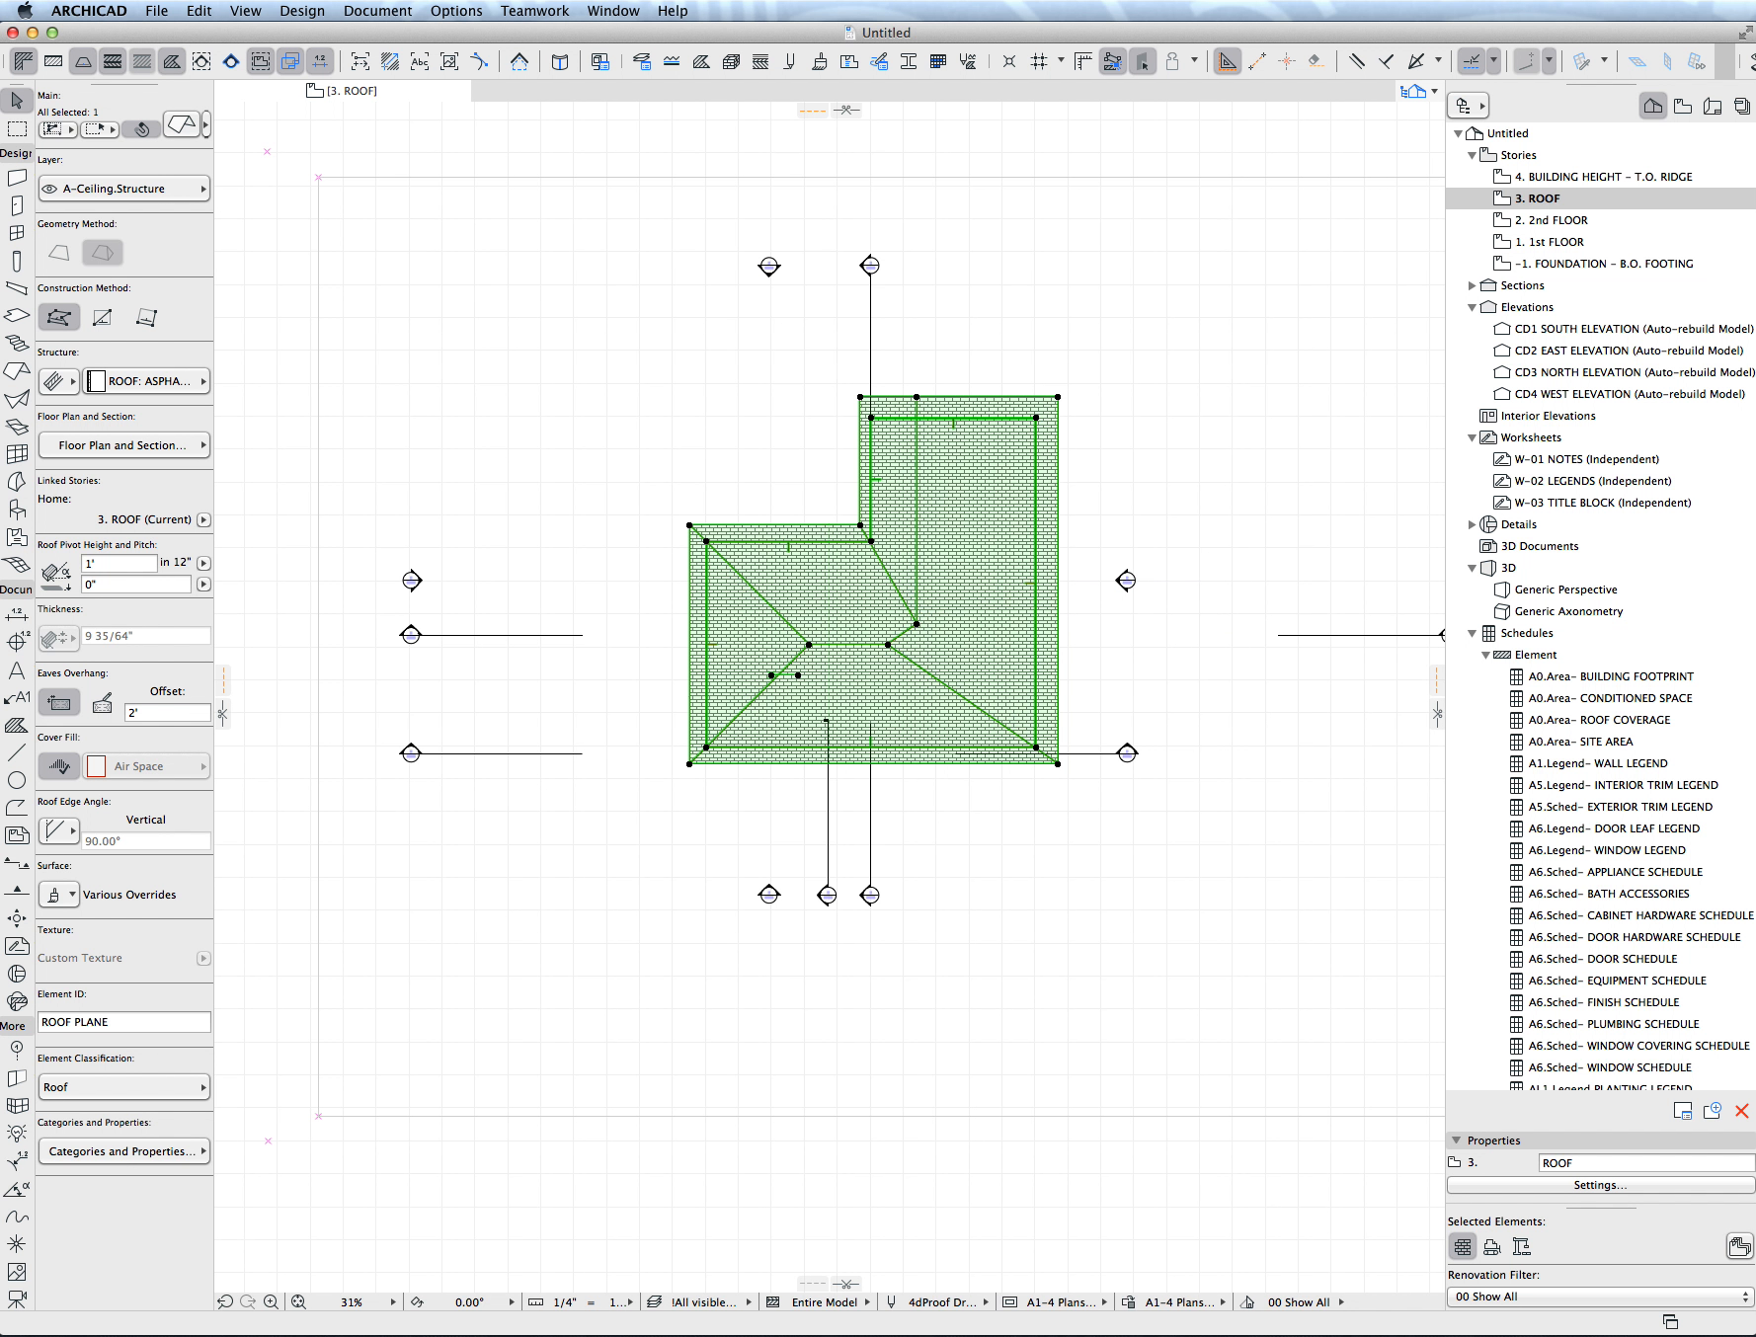
pyautogui.scroll(5, 830, 691)
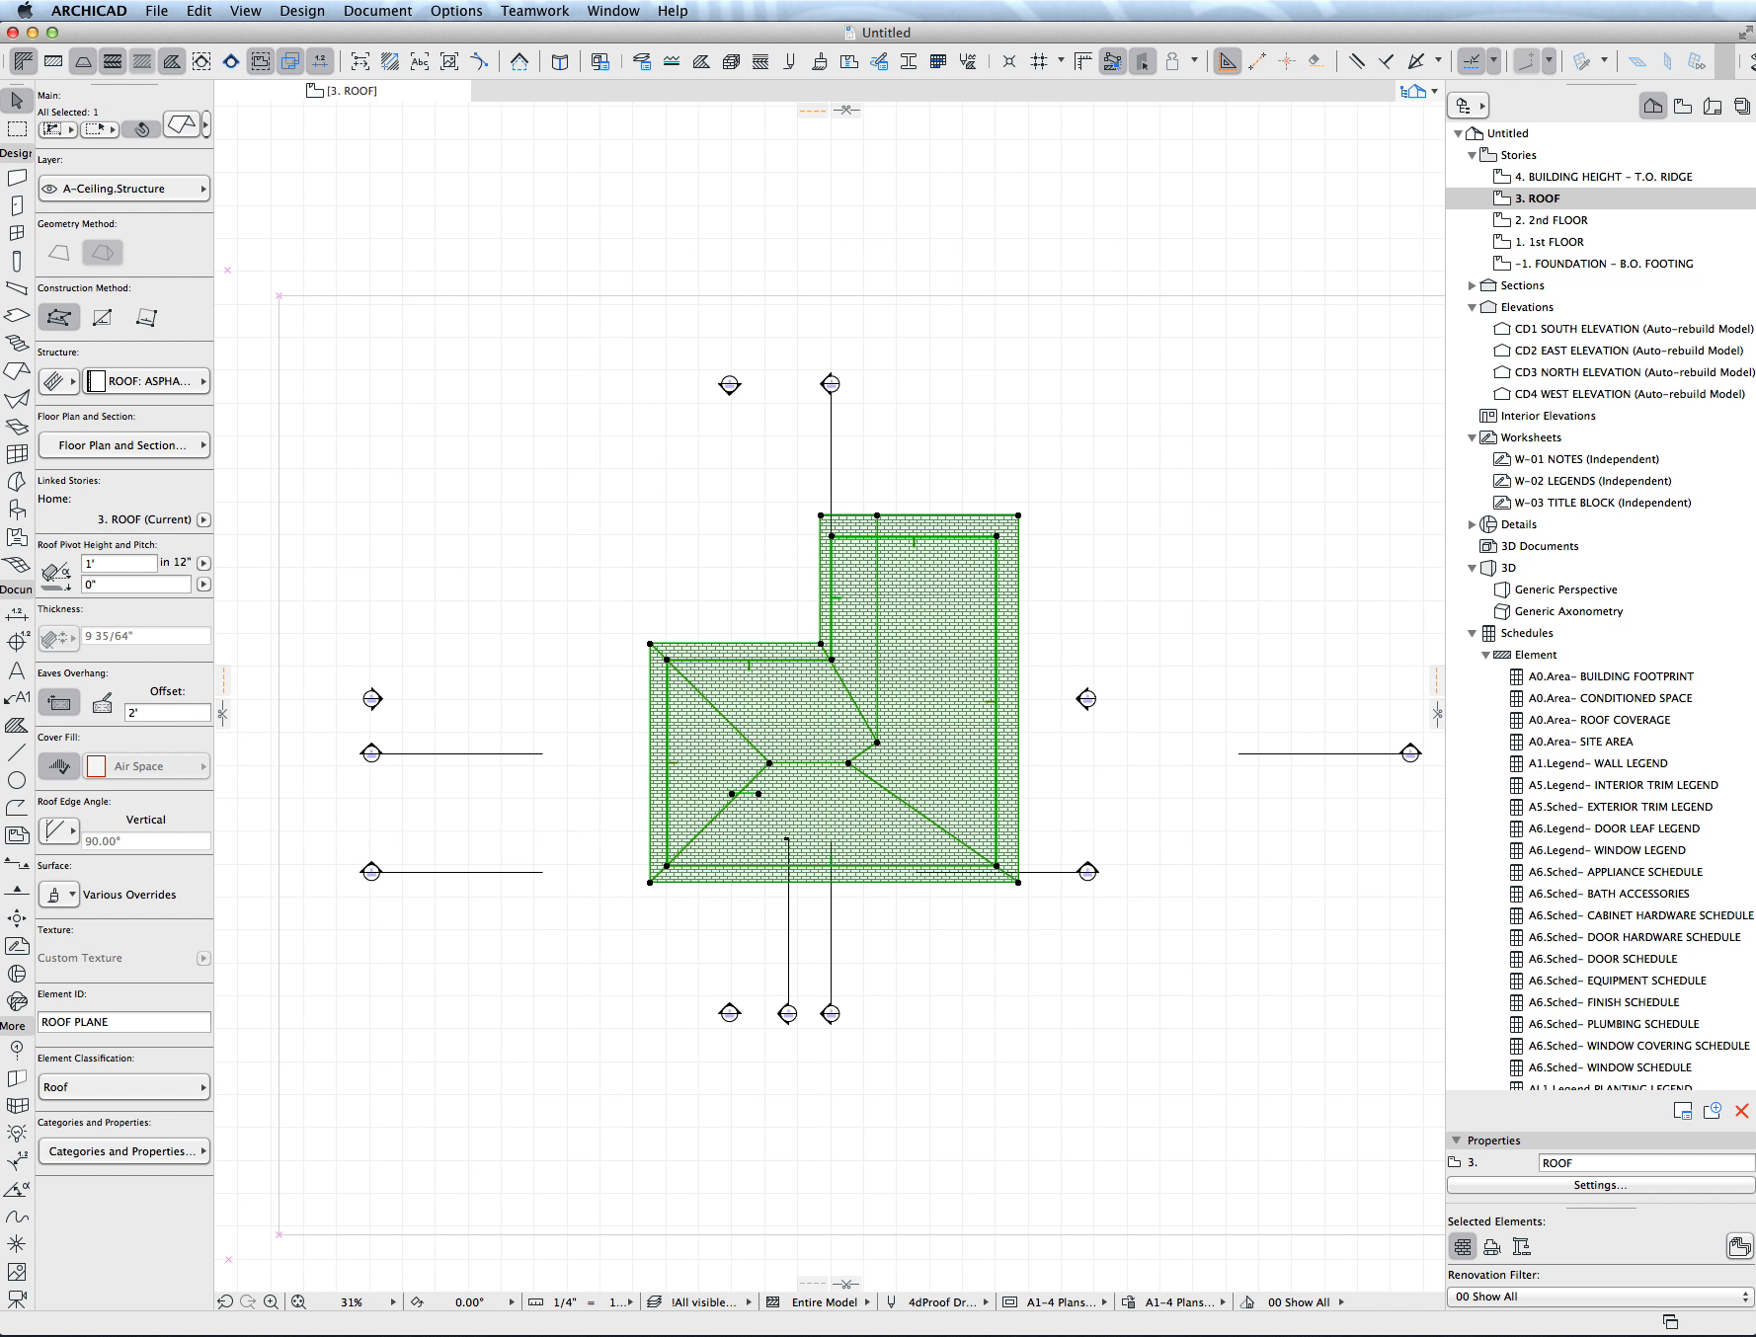
pyautogui.rightClick(939, 627)
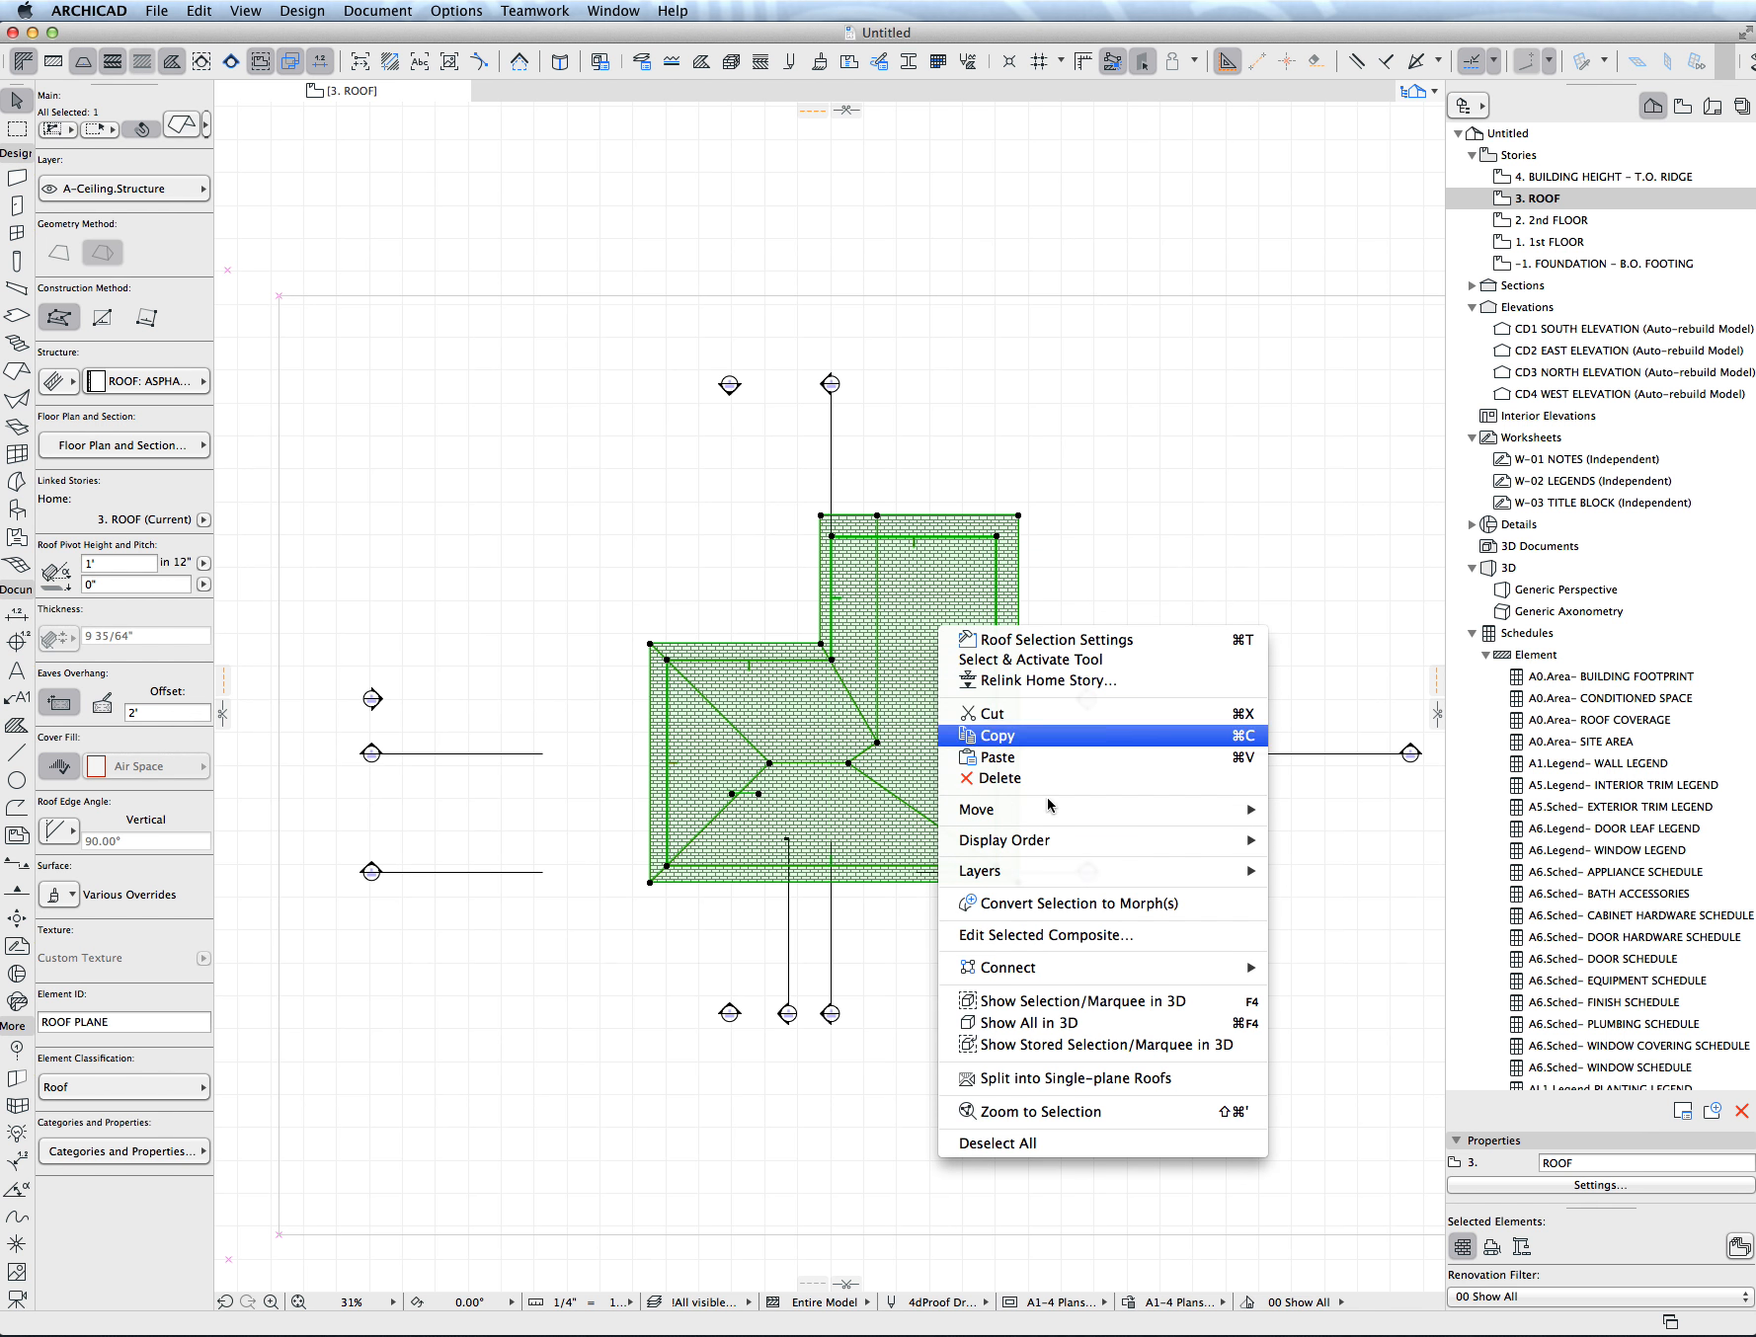
pyautogui.click(1118, 1080)
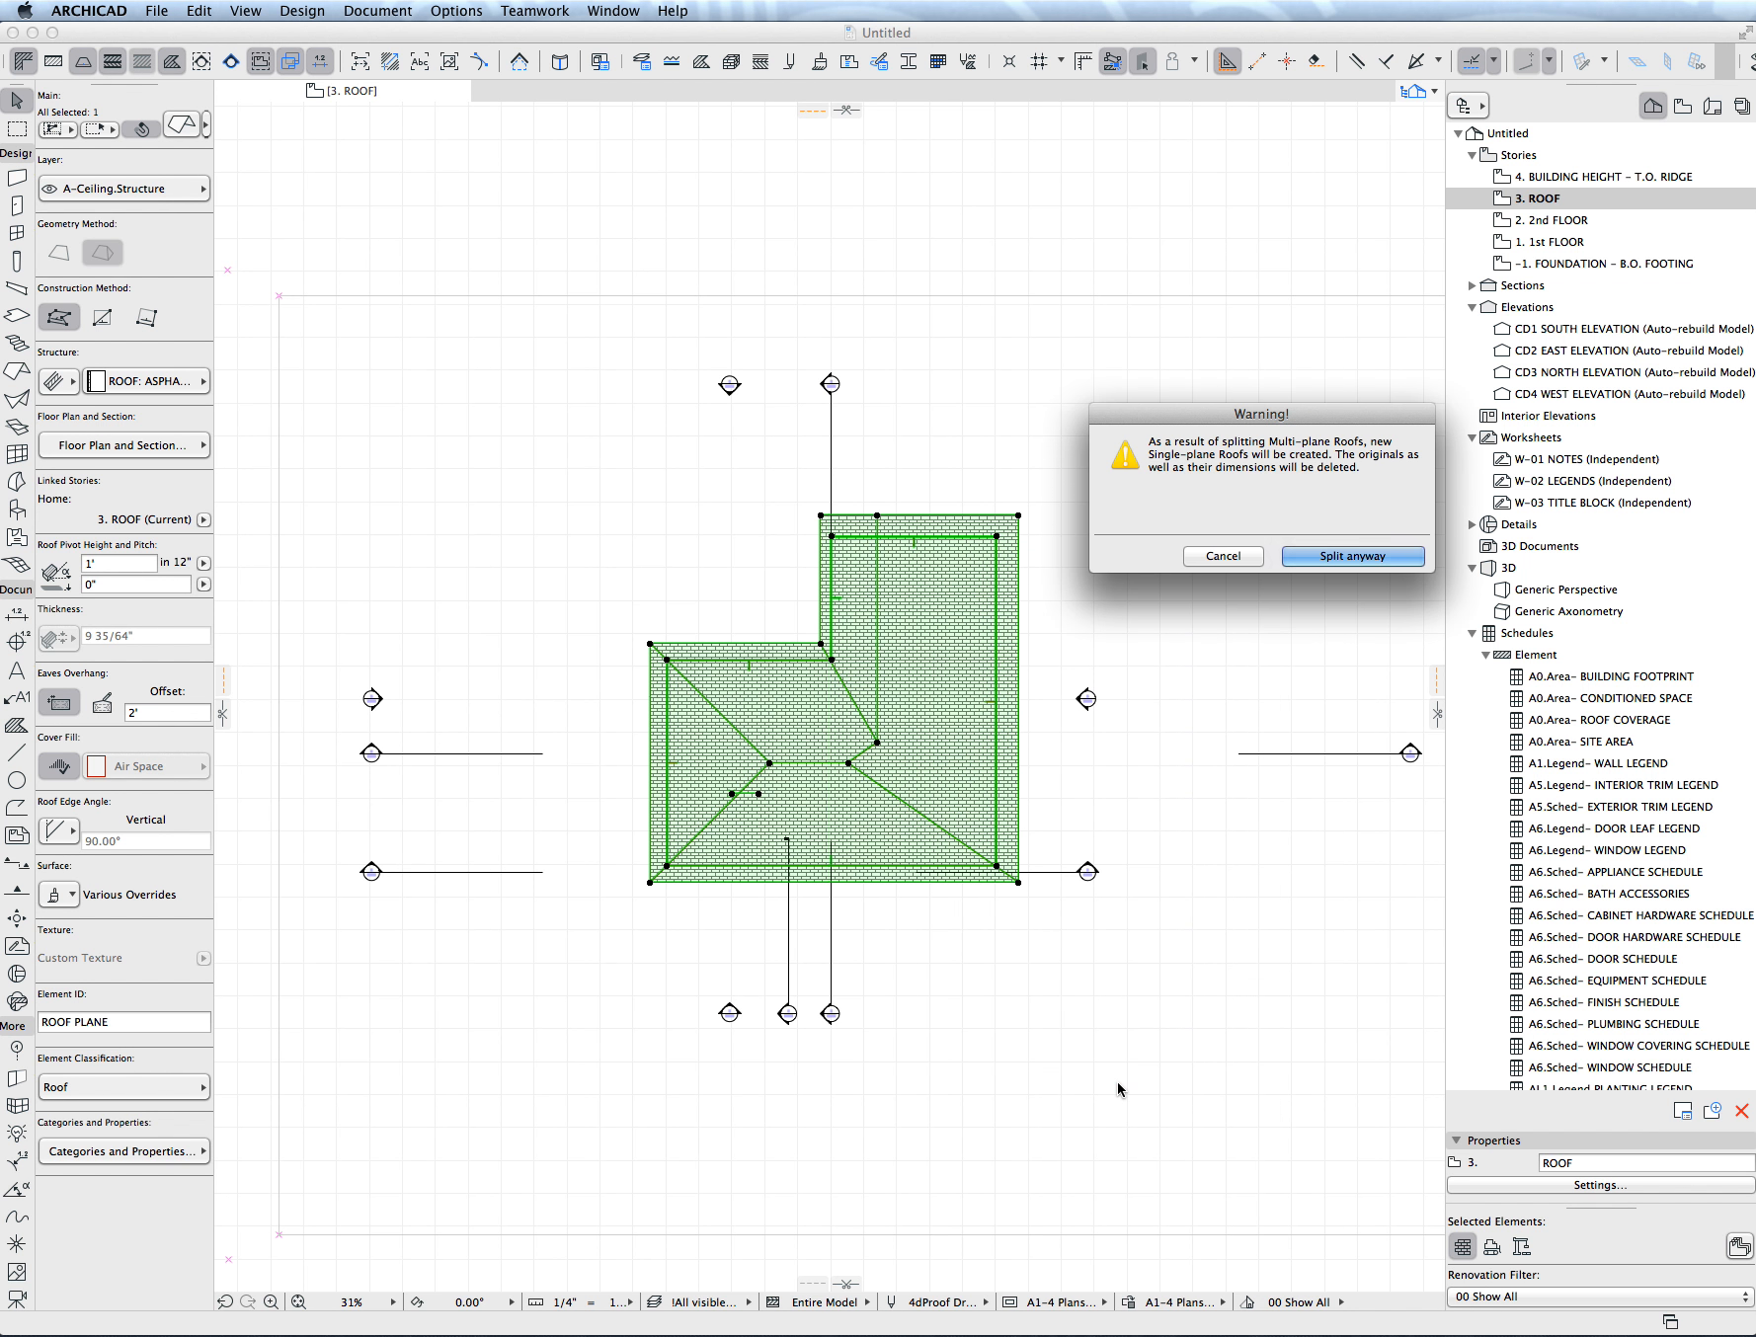
pyautogui.click(1349, 556)
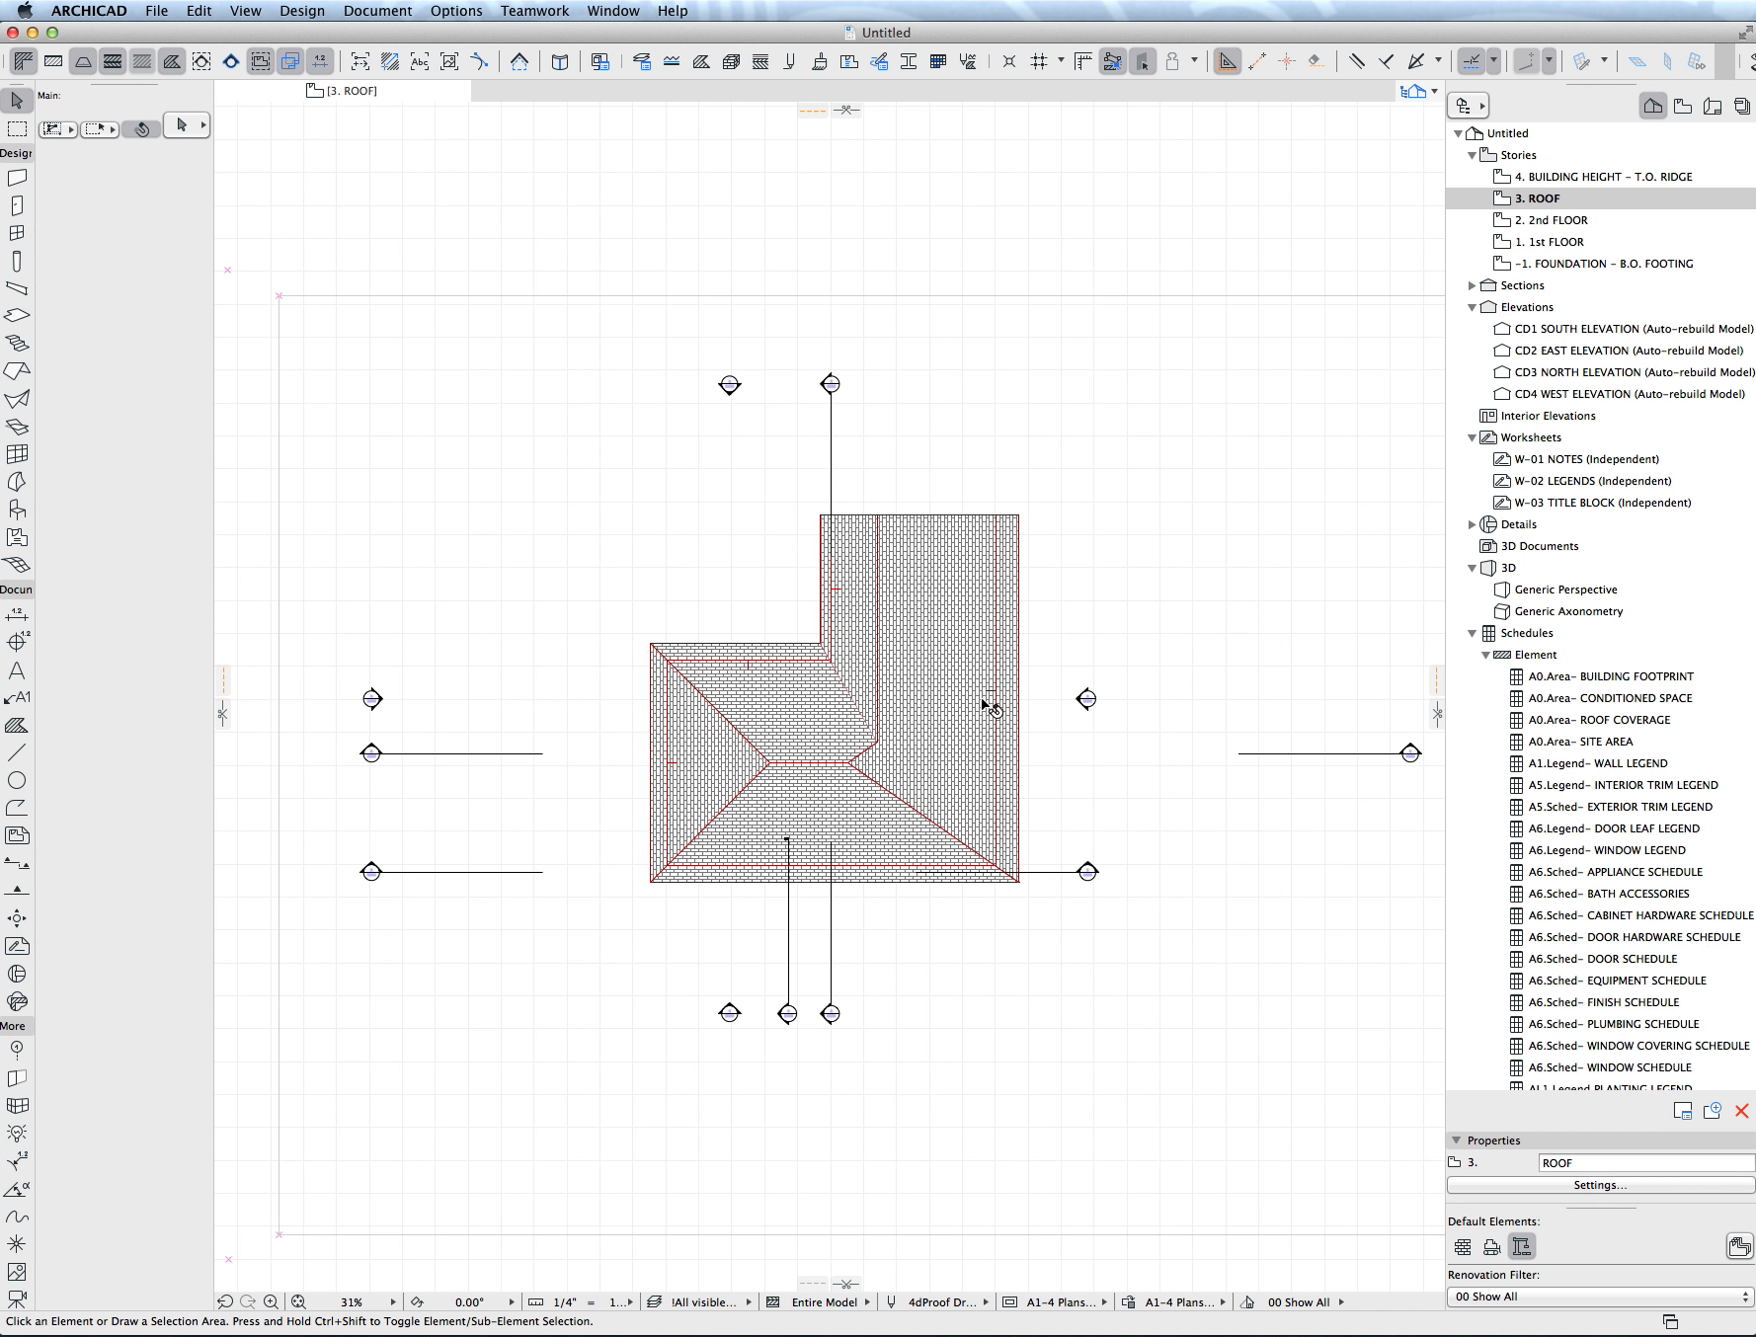
# - Delete the triangular hip plane at the left end of the L-shaped roof's lower wing
pyautogui.click(924, 677)
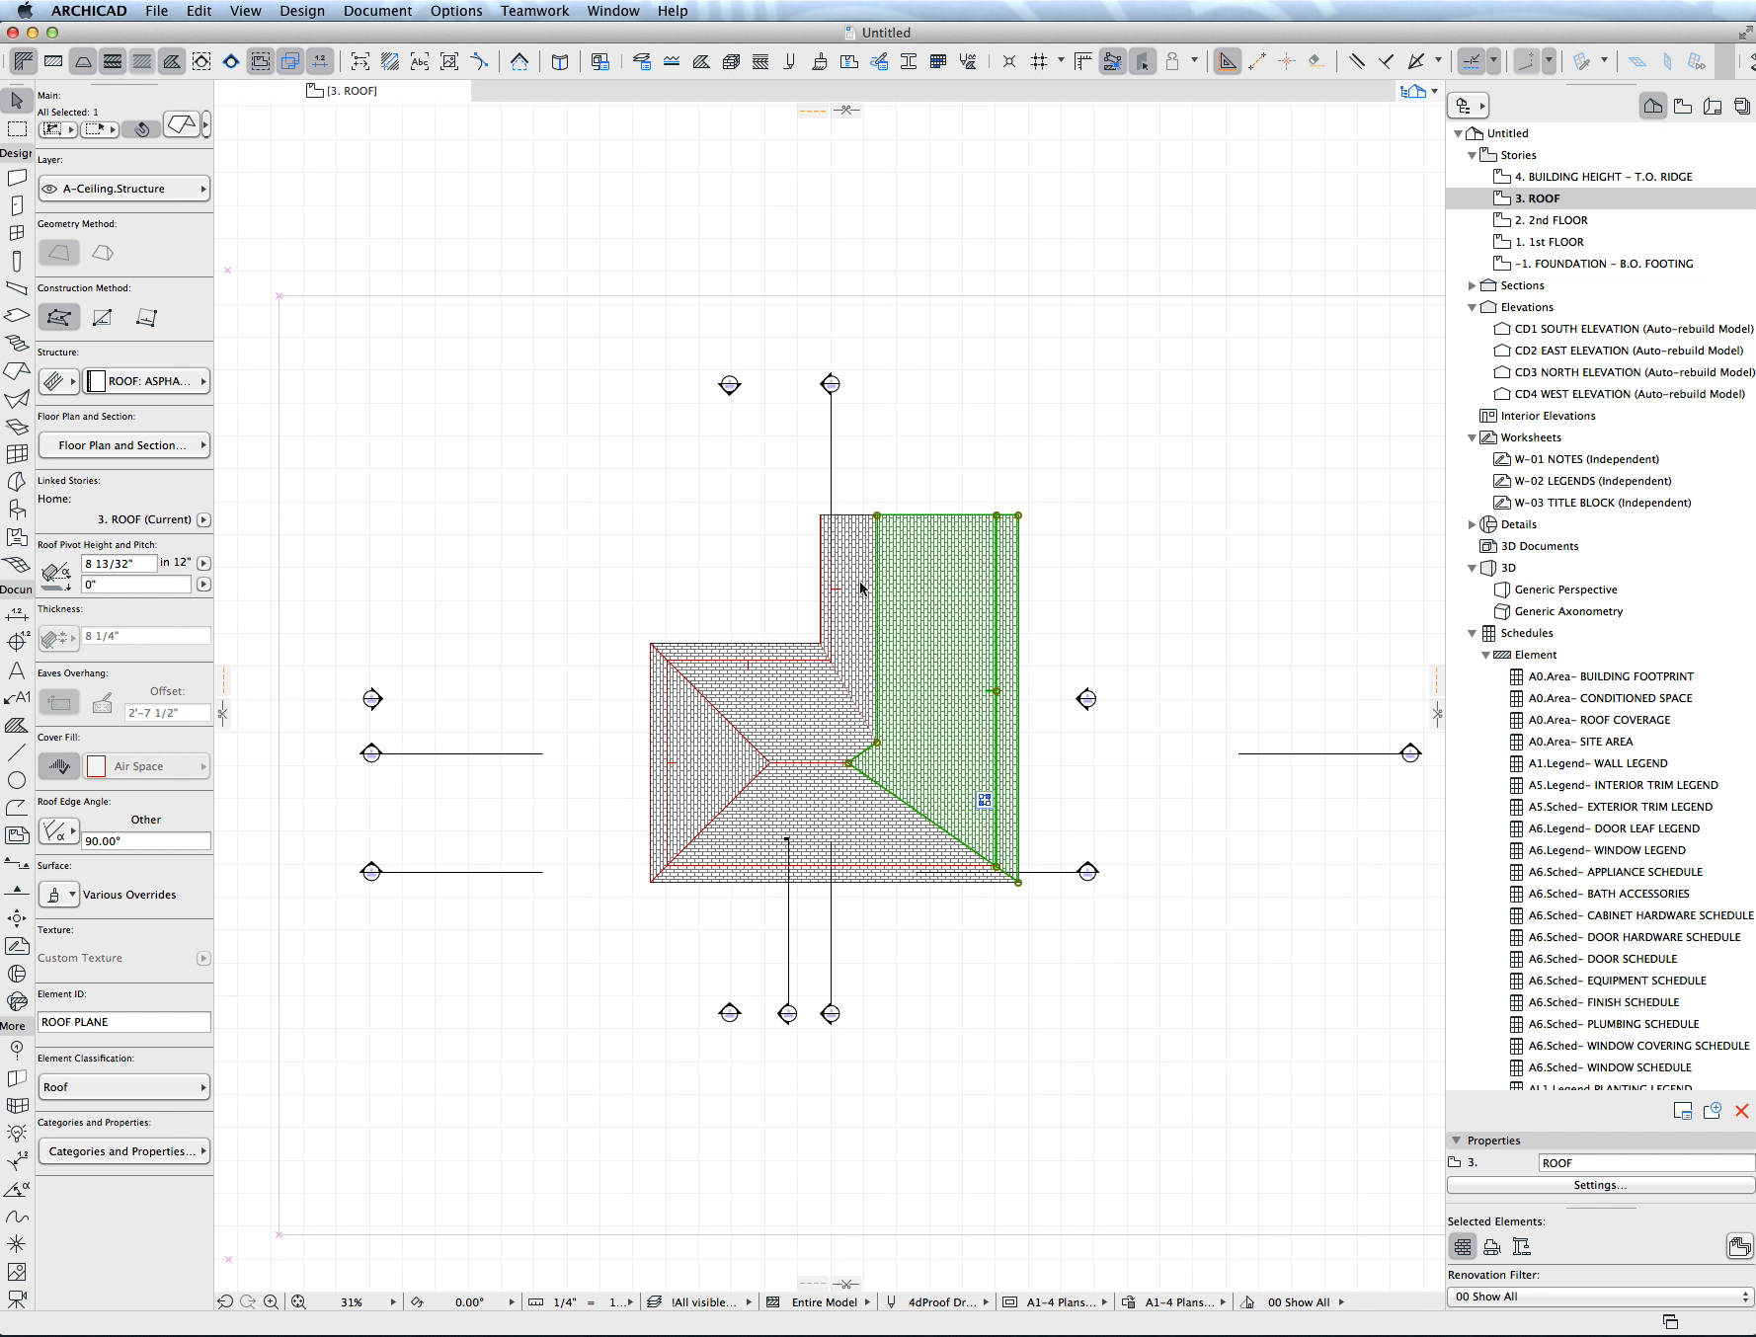
pyautogui.click(817, 697)
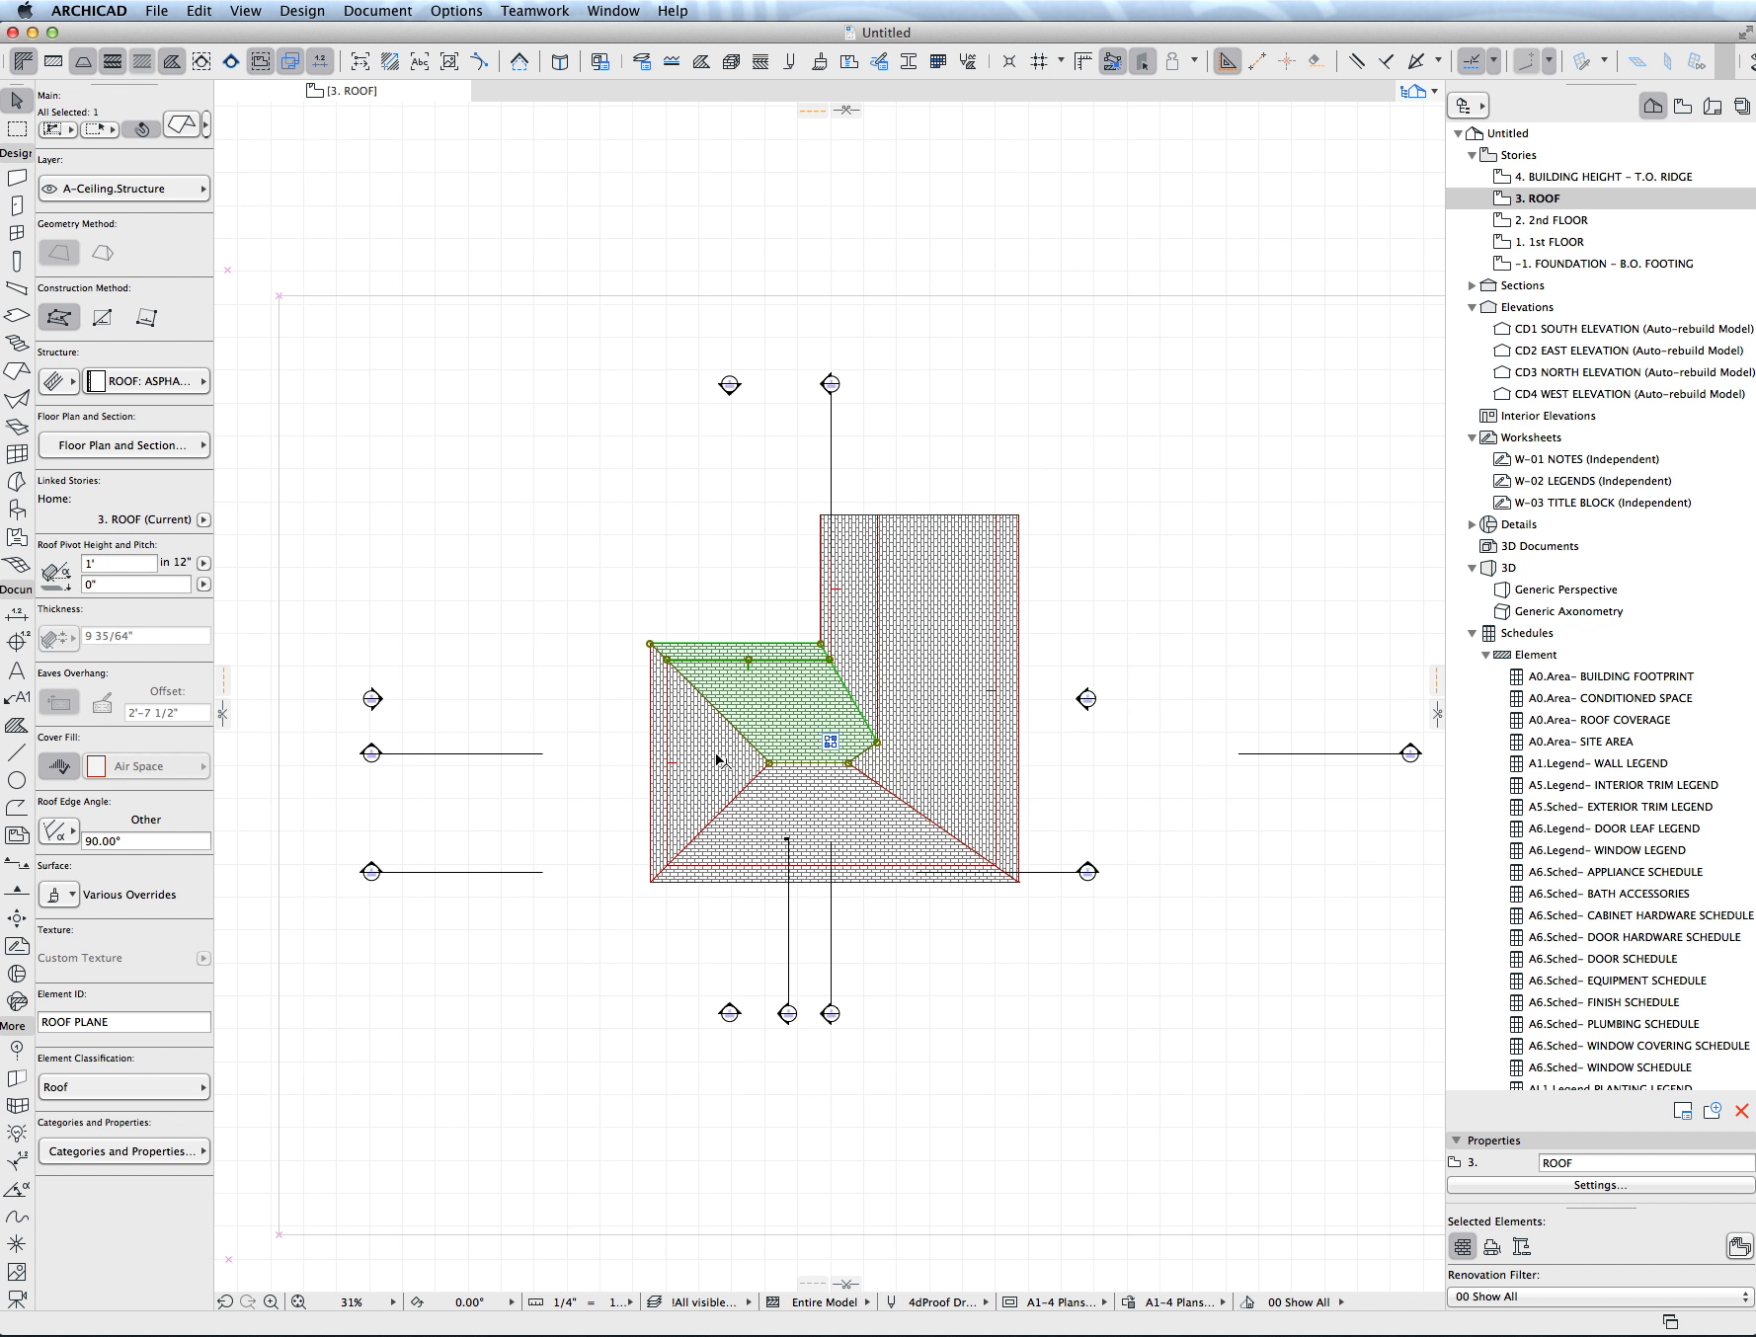
pyautogui.click(816, 752)
pyautogui.click(716, 803)
pyautogui.press('Delete')
# - Stretch the ridge-end corner of both lower-wing roof planes out to the left eaves edge to form a gable
pyautogui.click(759, 812)
pyautogui.click(769, 763)
pyautogui.click(651, 764)
pyautogui.click(799, 713)
pyautogui.click(770, 764)
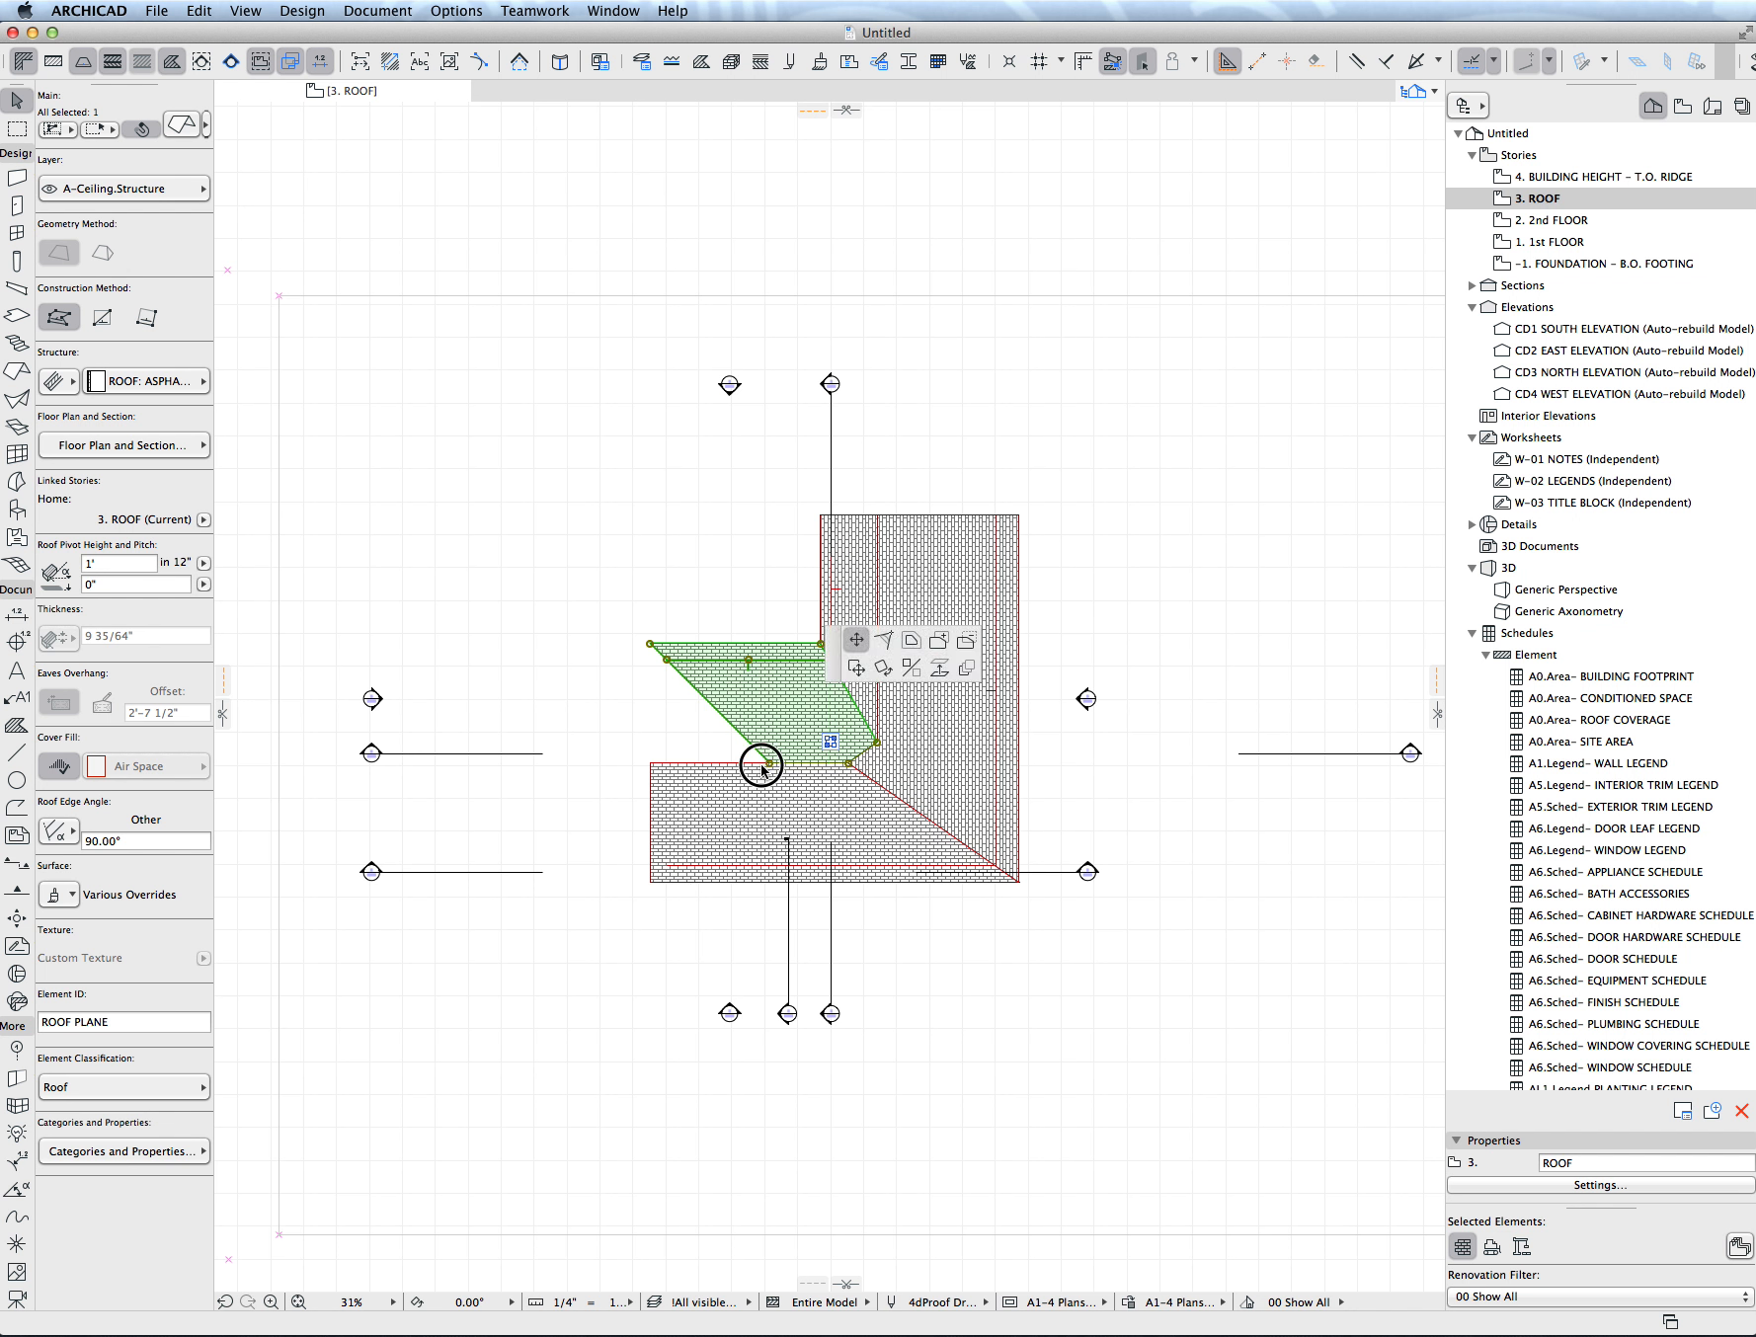
pyautogui.click(651, 763)
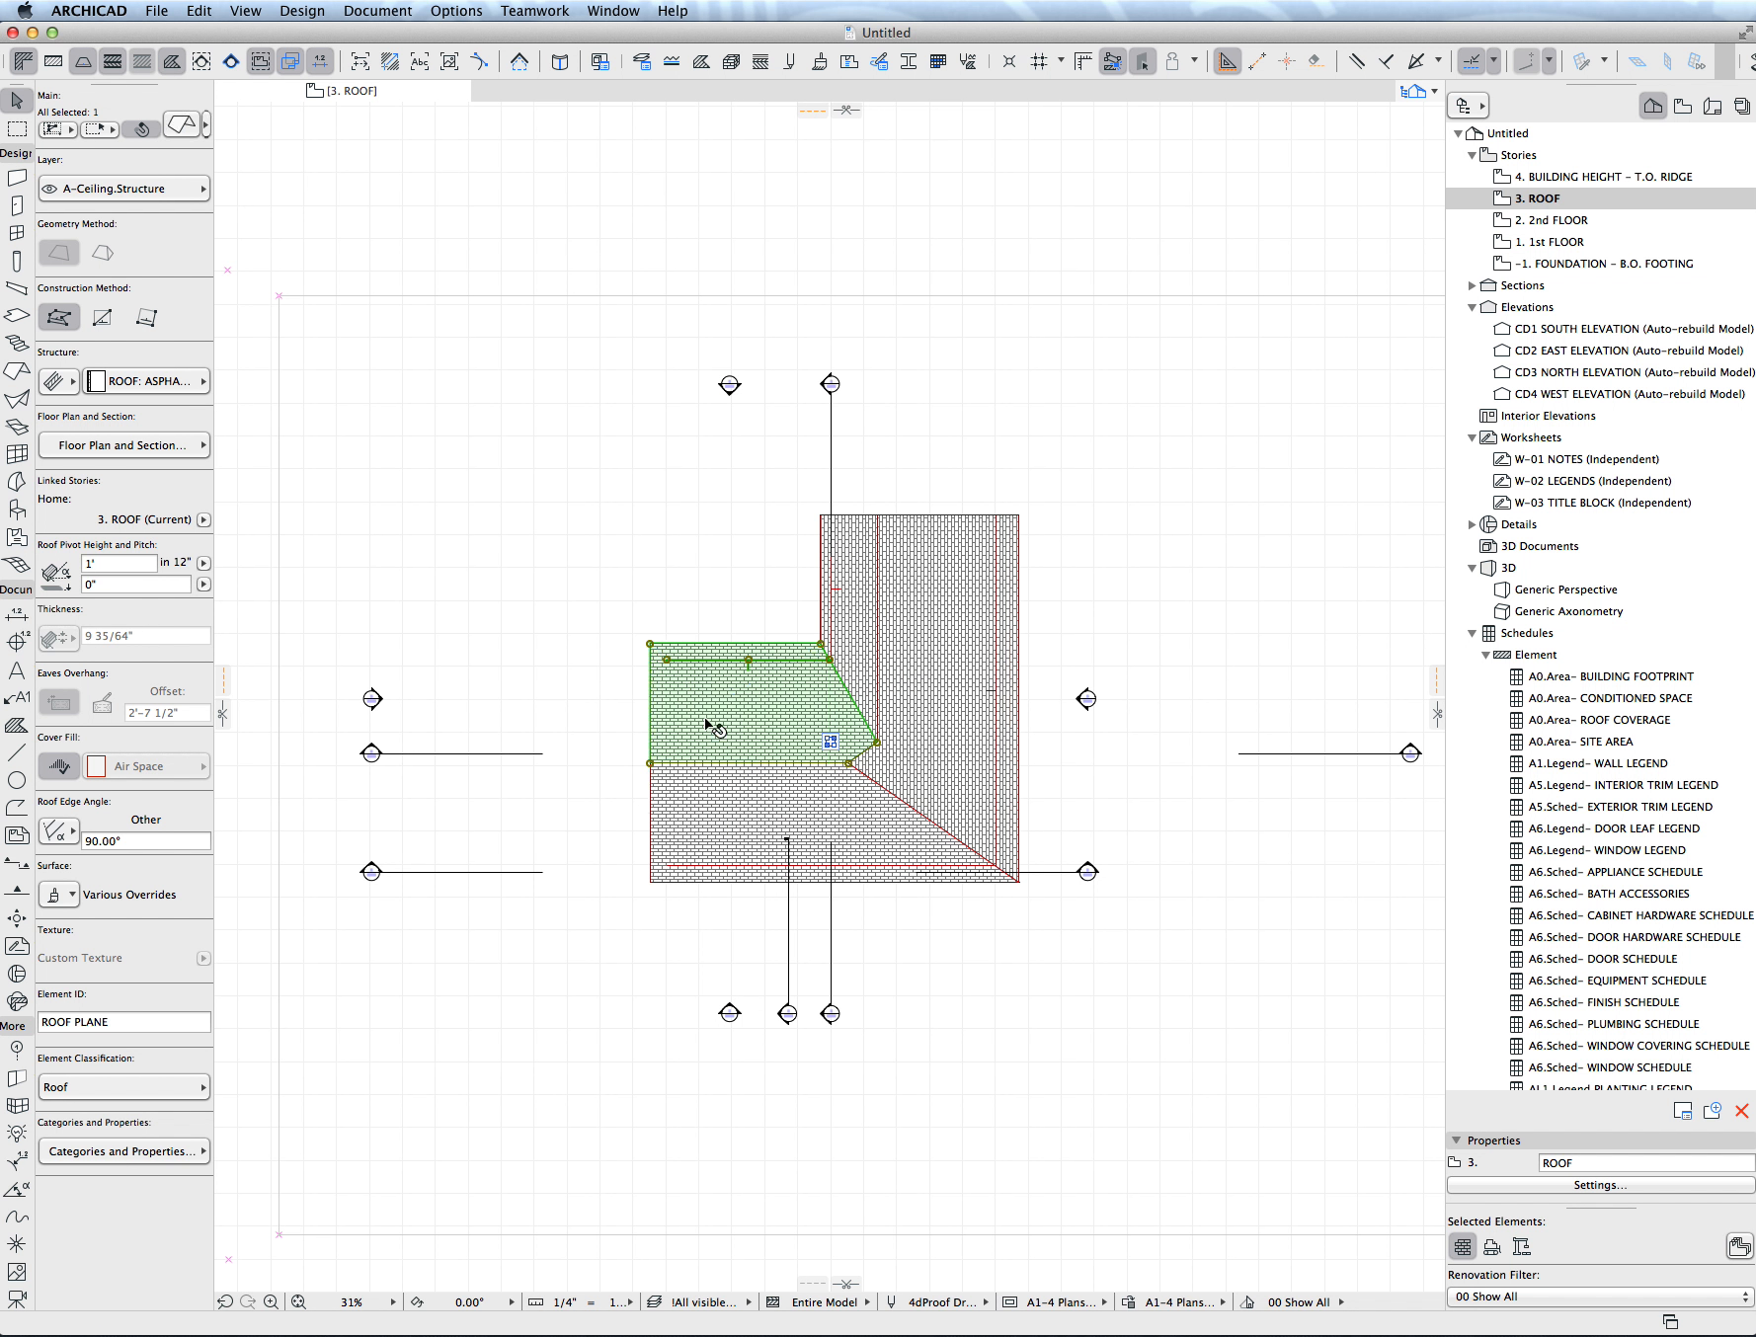
pyautogui.press('Escape')
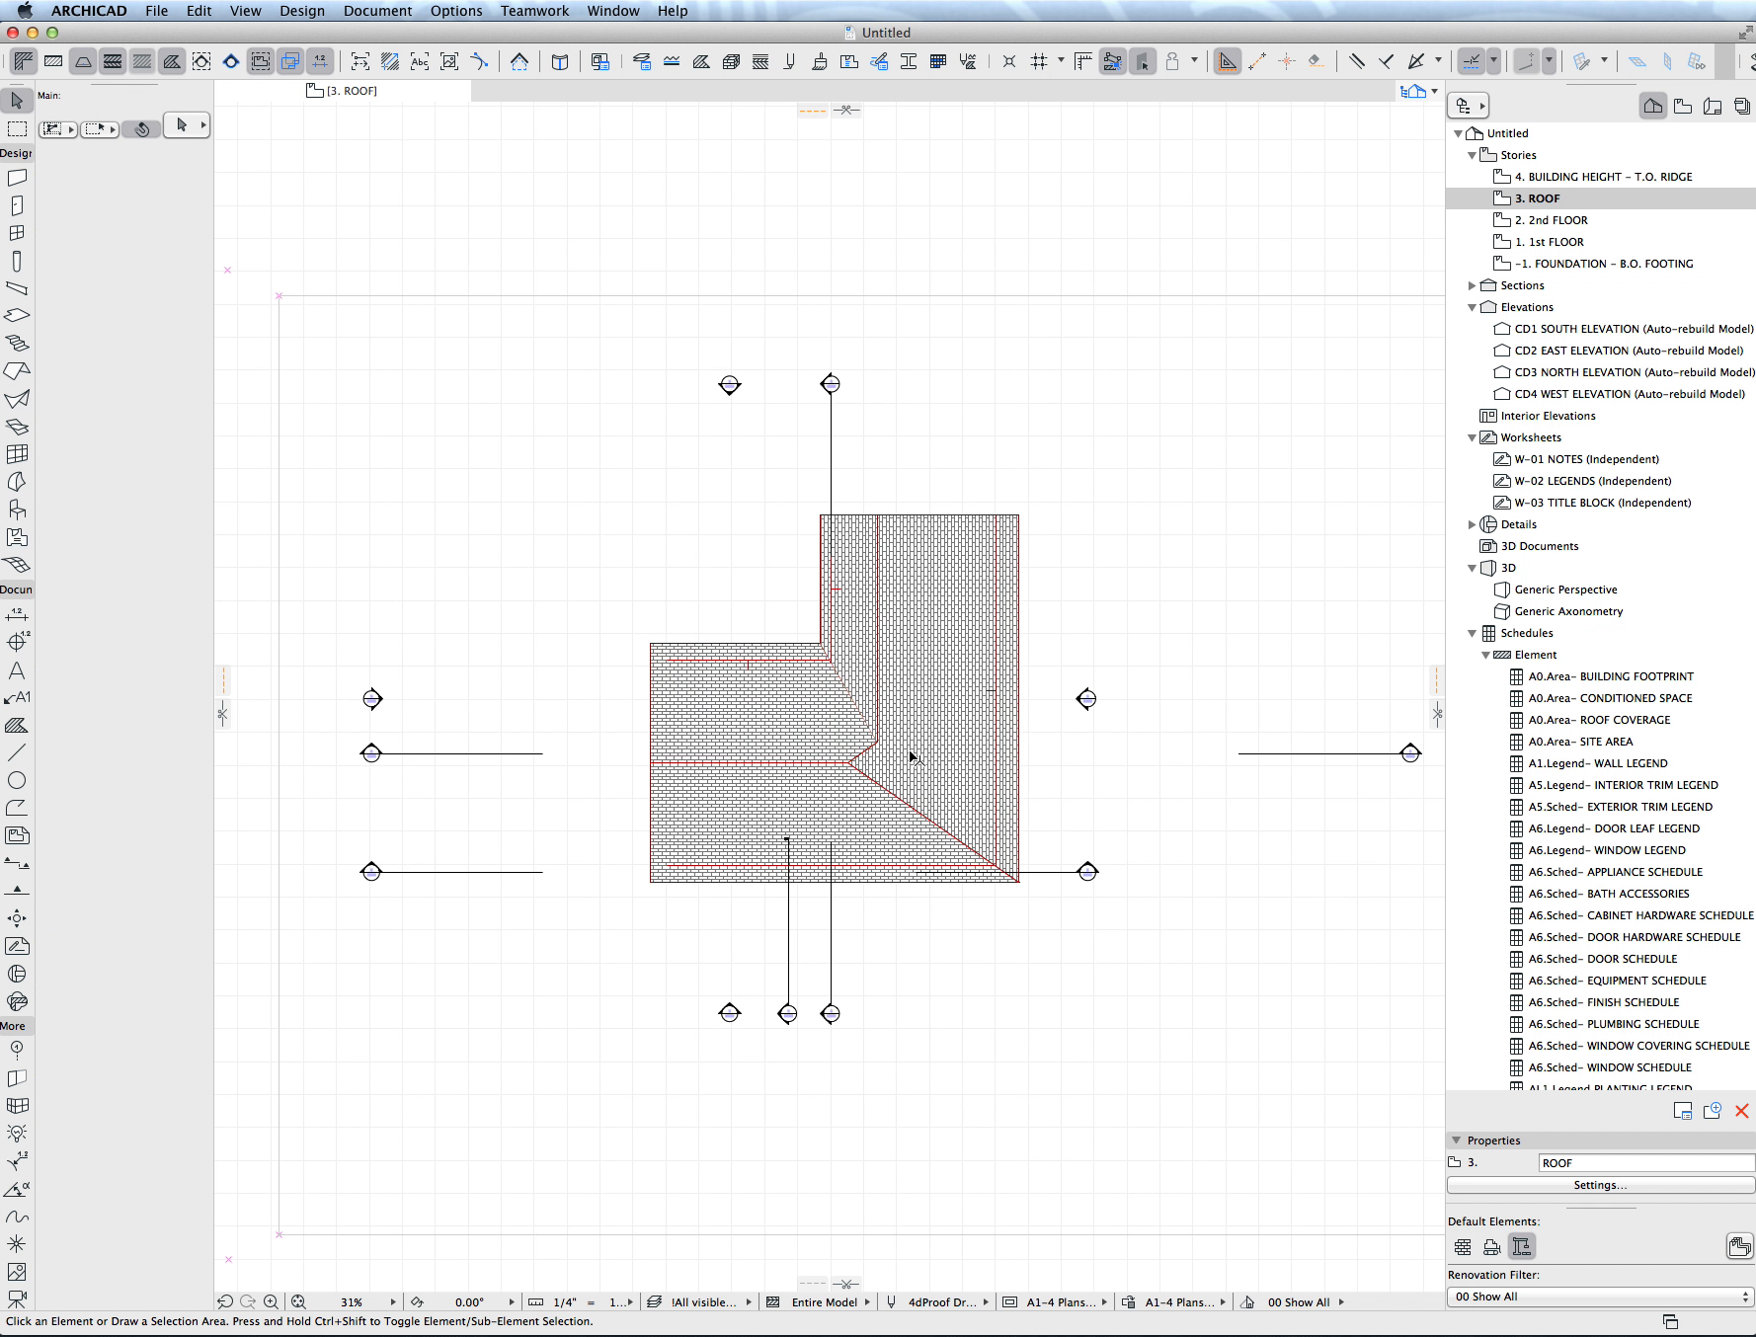
# - Delete all four remaining planes of the L-shaped roof from the floor plan
pyautogui.scroll(3, 911, 757)
pyautogui.hscroll(3, 911, 758)
pyautogui.click(835, 728)
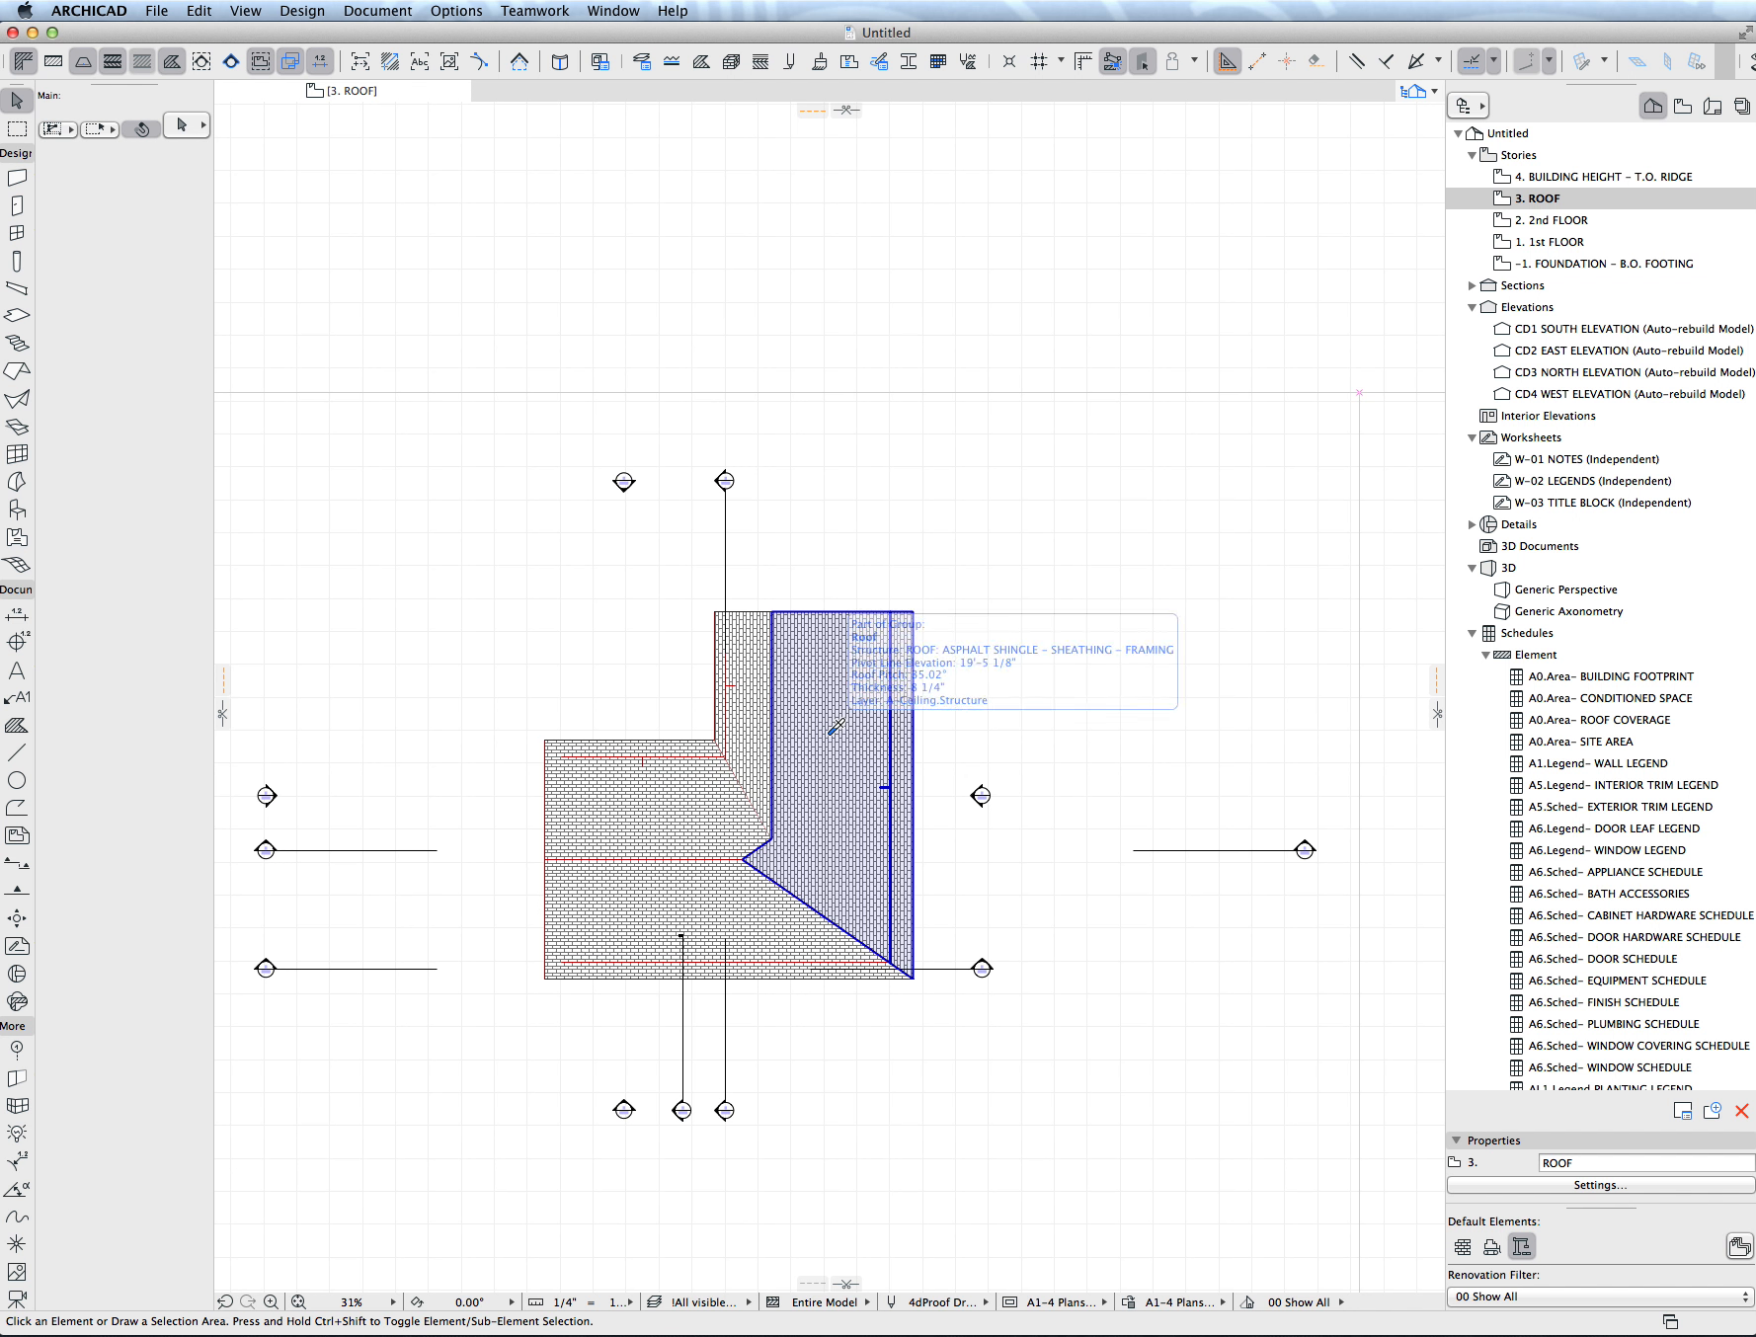
pyautogui.click(791, 926)
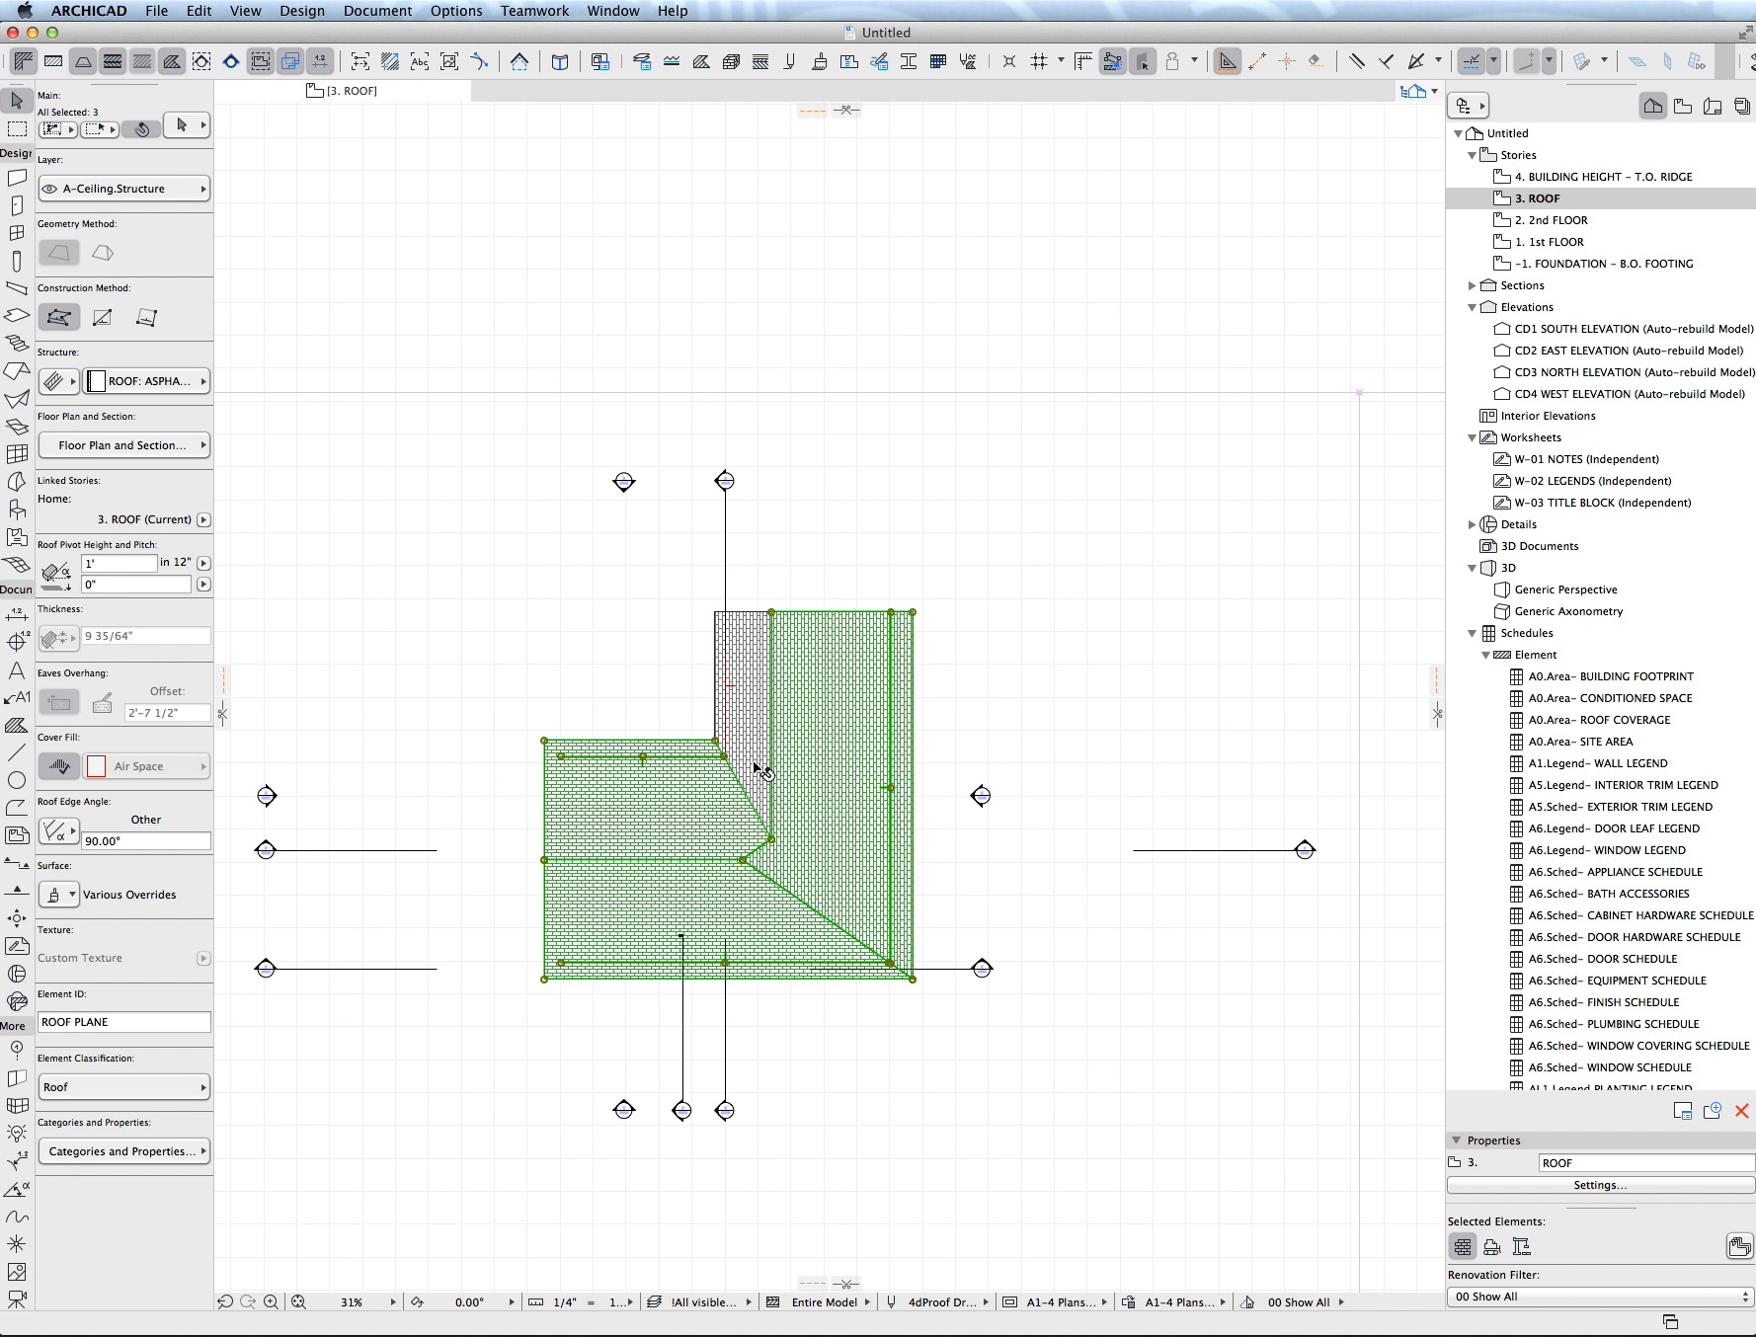
pyautogui.keyDown('shift'); pyautogui.click(753, 724); pyautogui.keyUp('shift')
pyautogui.press('Delete')
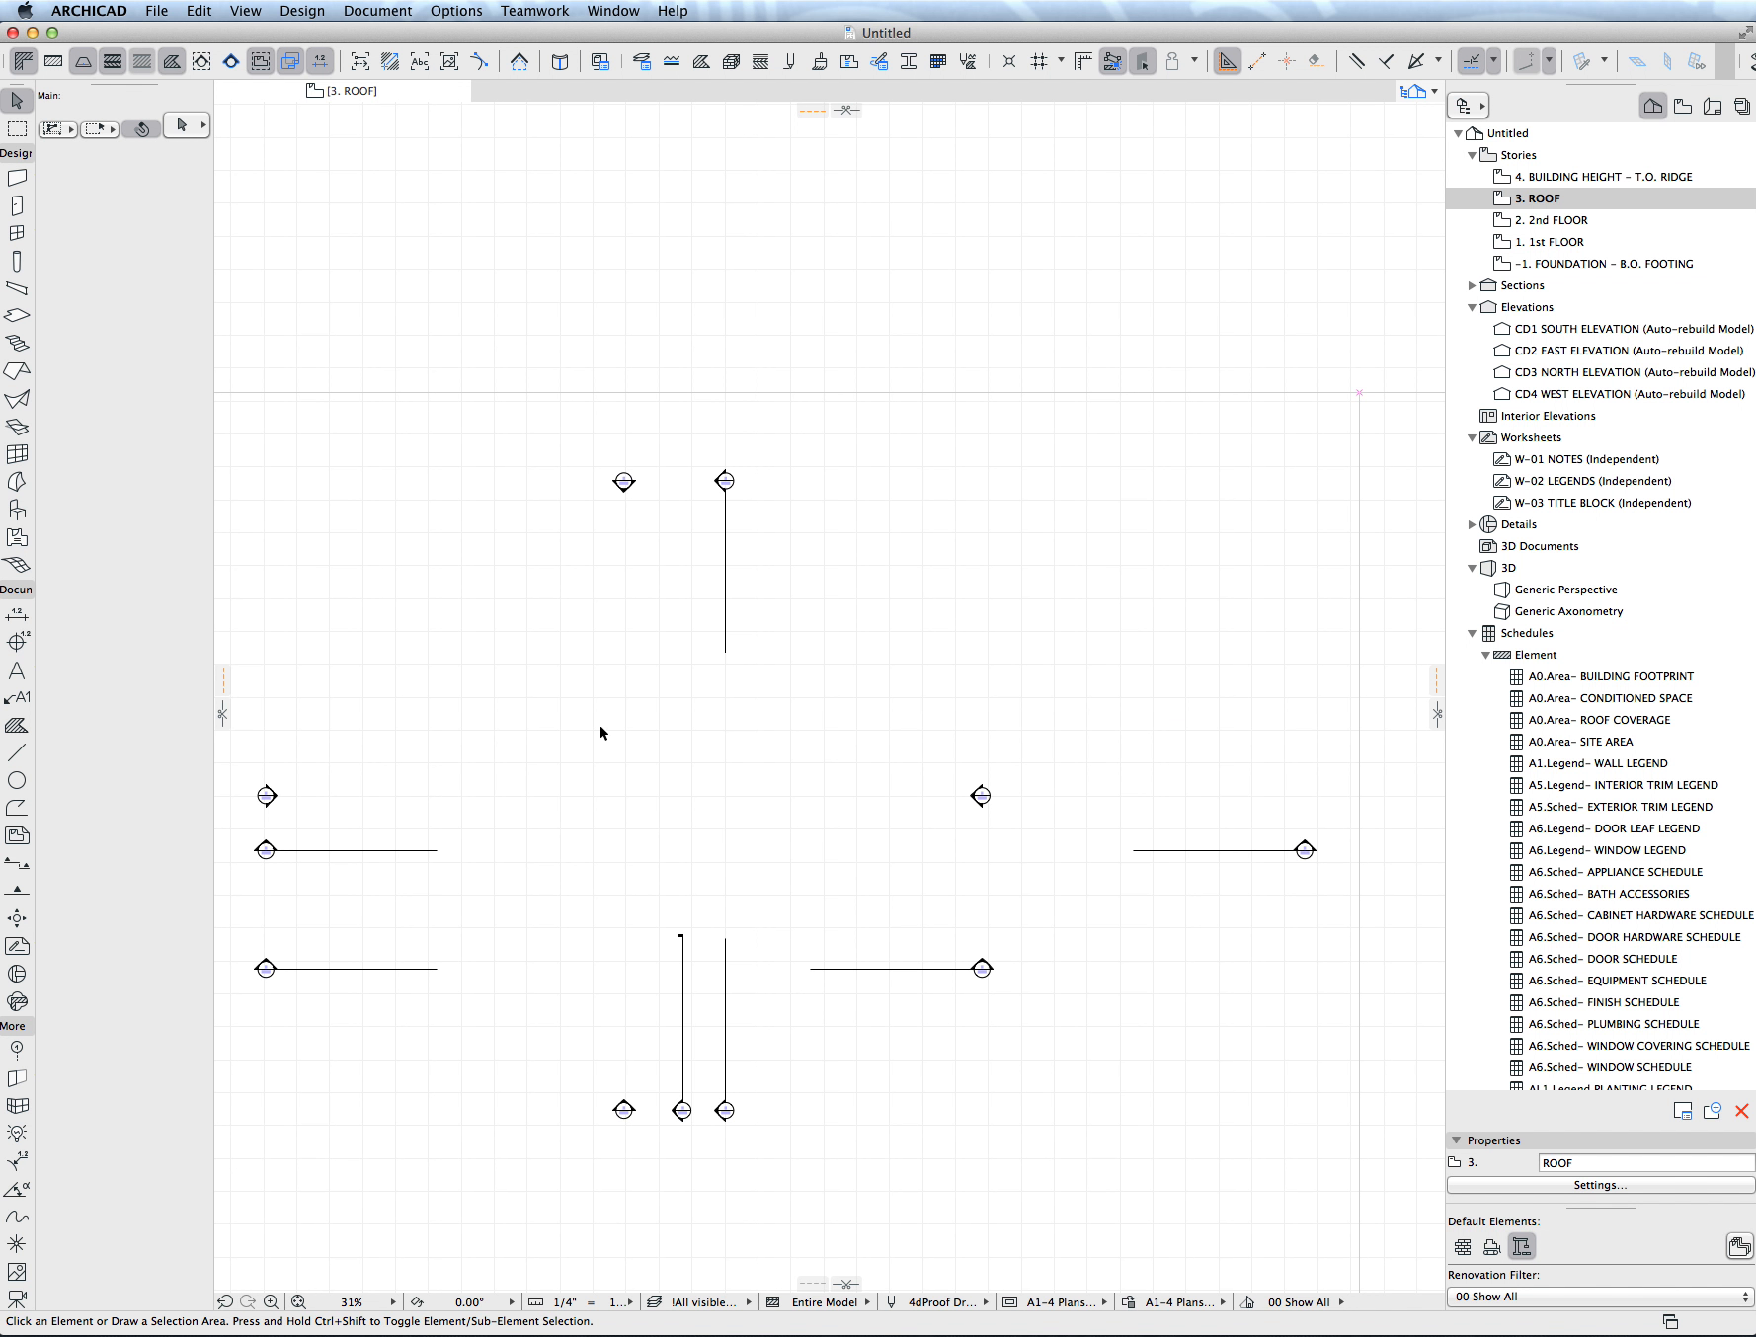
# - Start a single-plane roof outlined by polygon, with a 30' horizontal pivot line and its upward pitch toward the upper side
pyautogui.press('r')
pyautogui.click(61, 254)
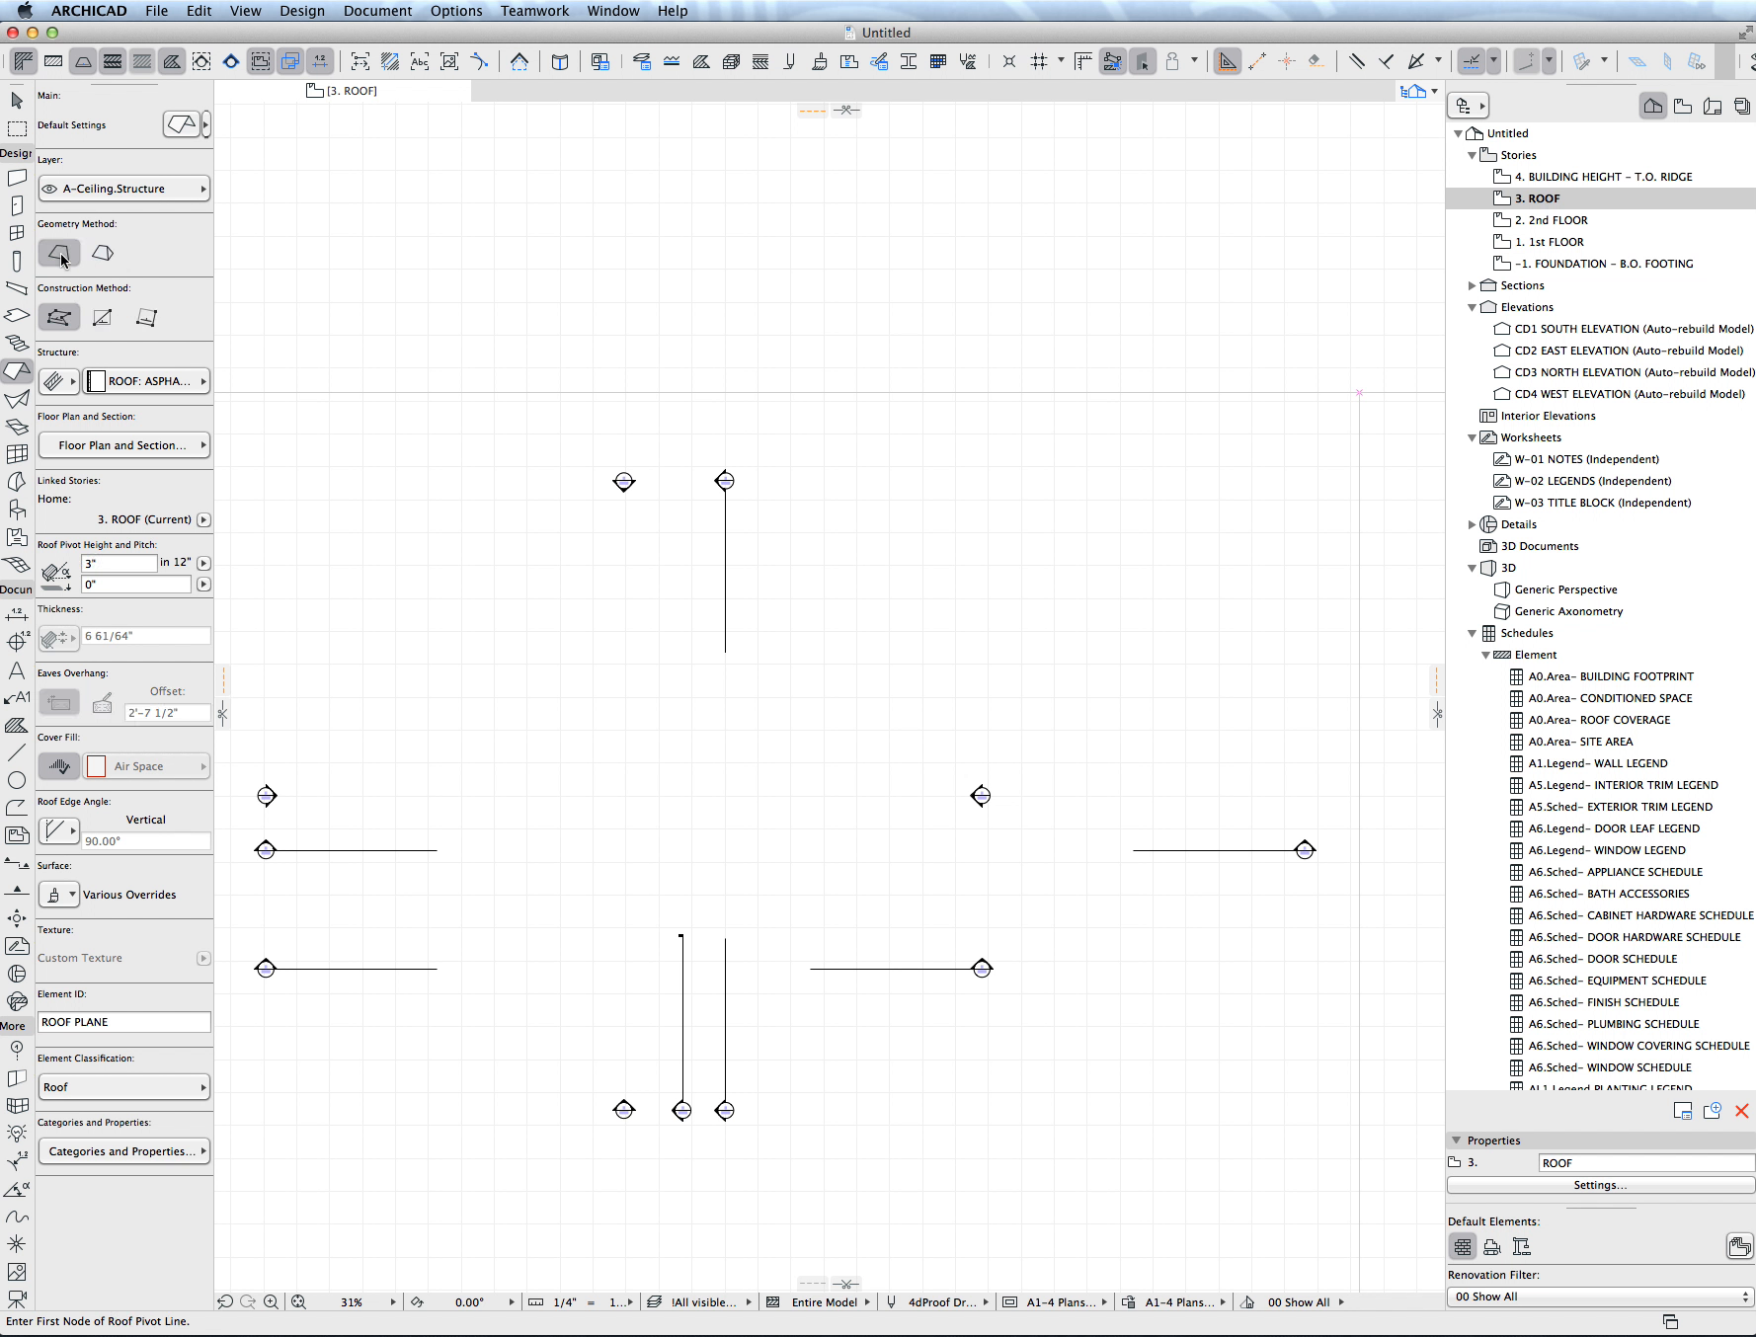
pyautogui.click(105, 312)
pyautogui.click(60, 321)
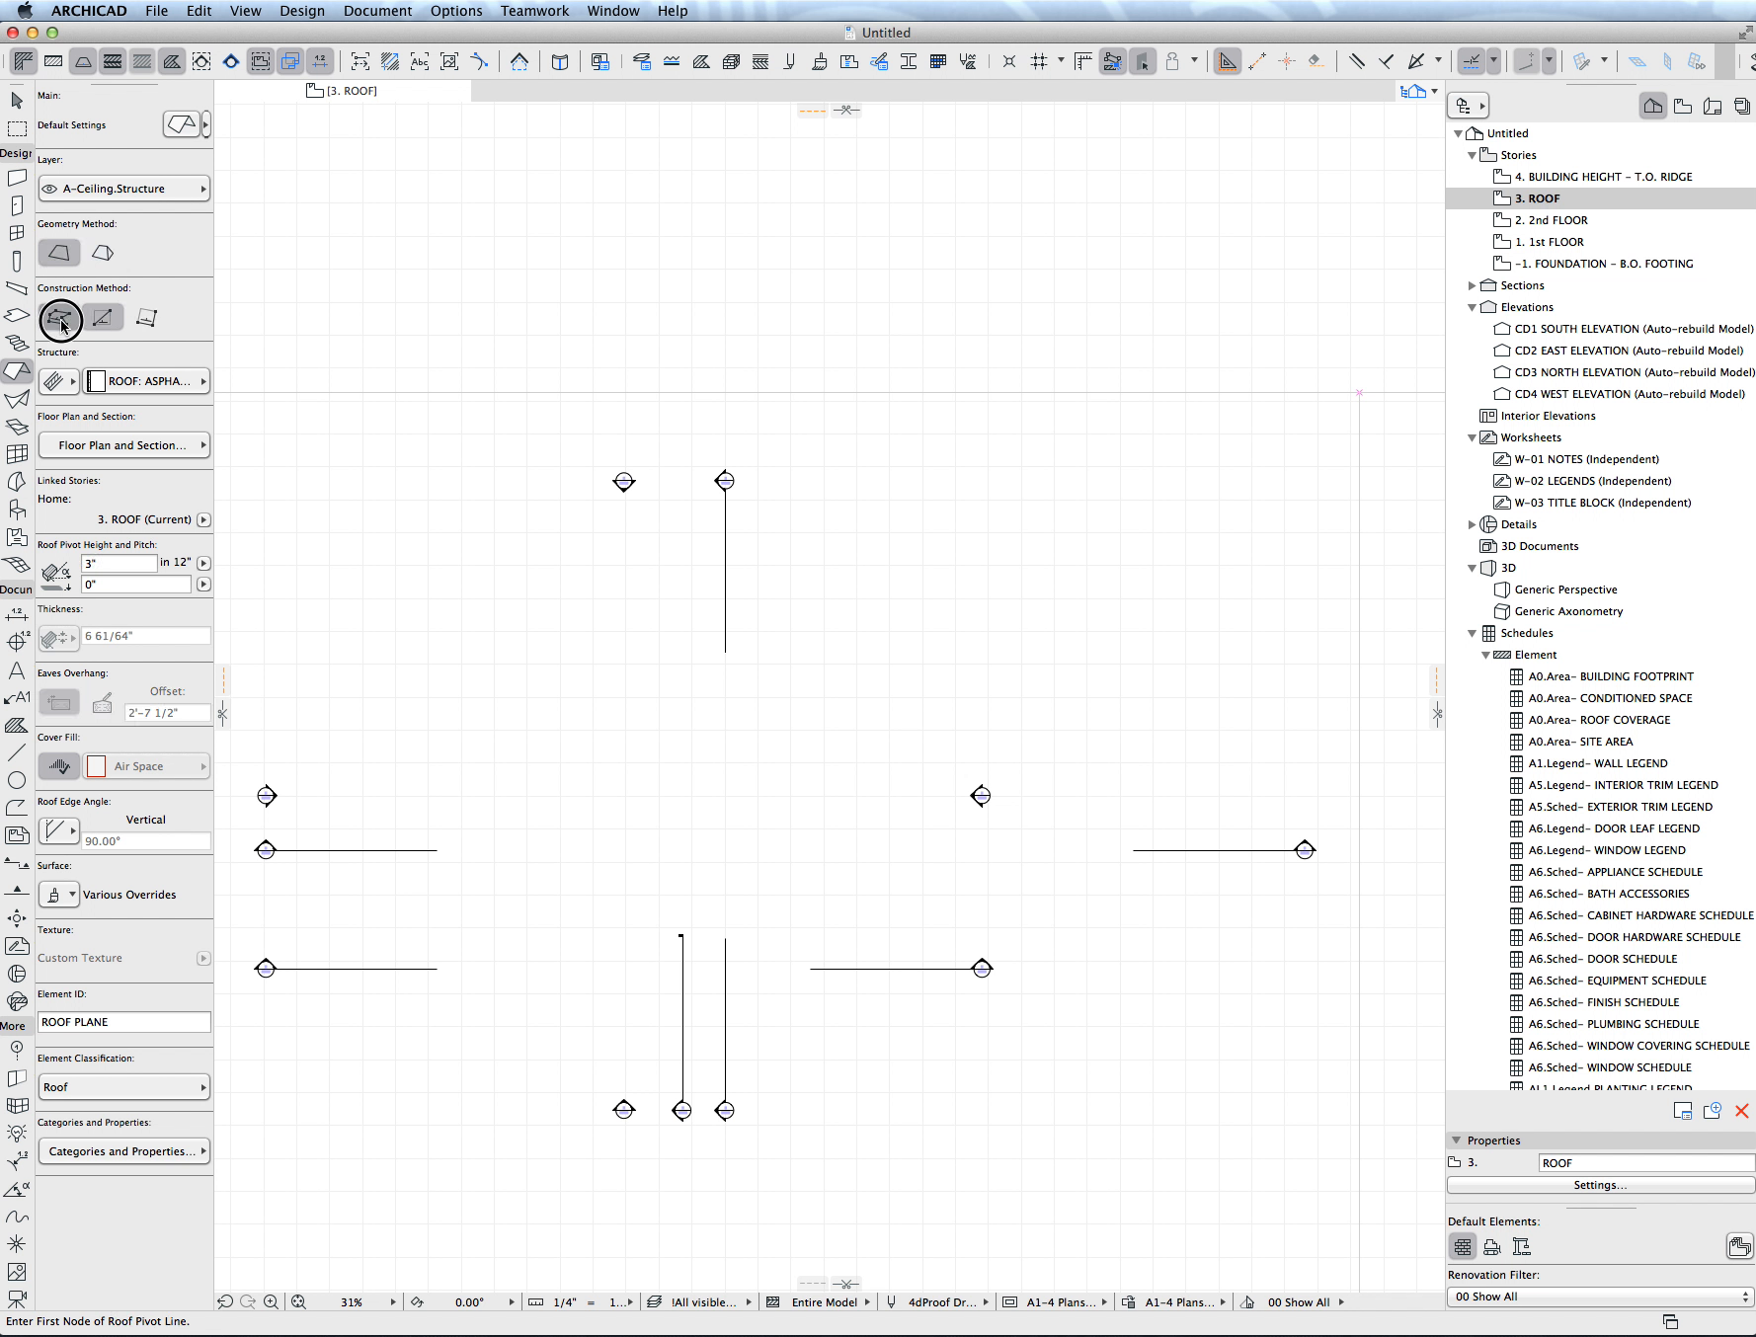
pyautogui.click(613, 885)
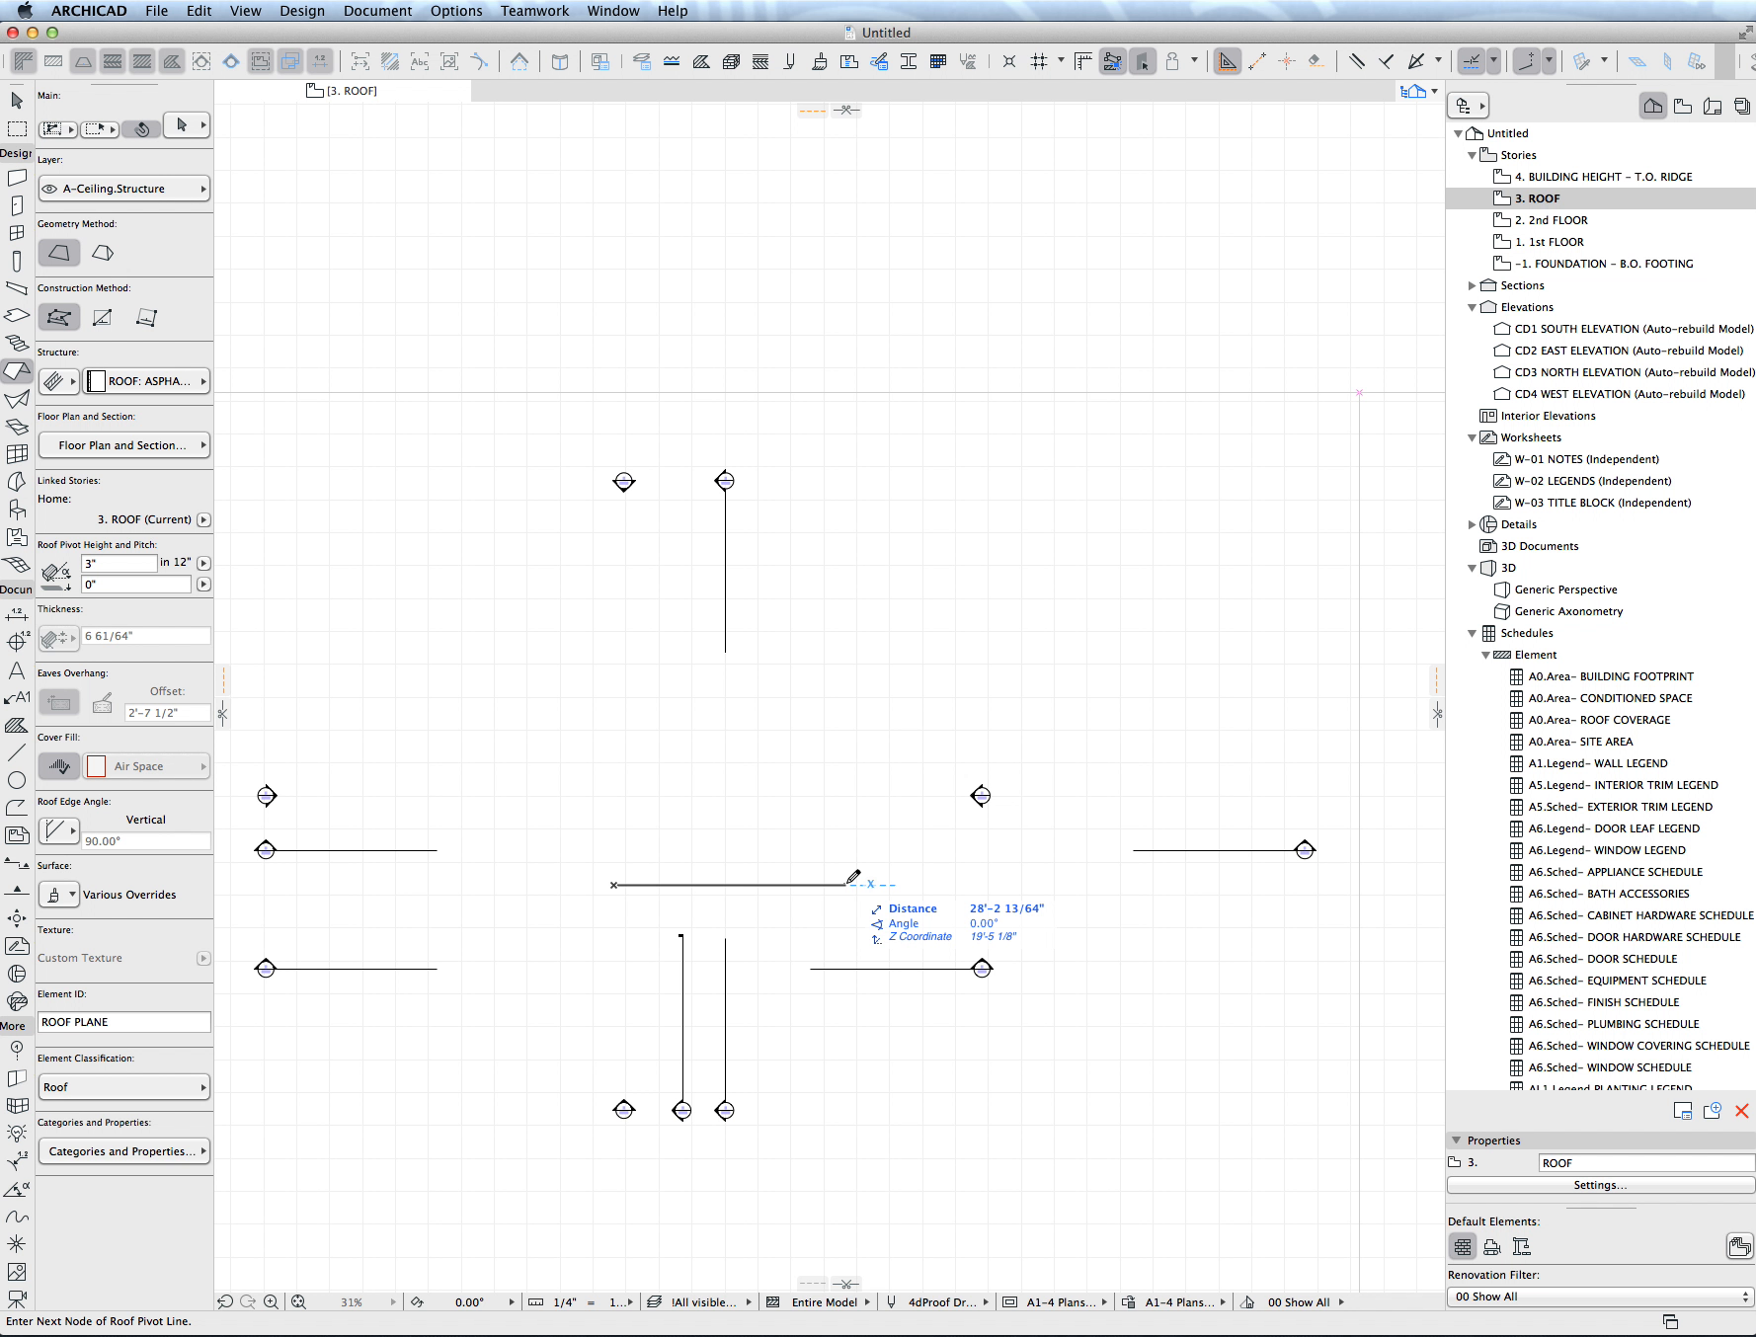
pyautogui.press('Tab')
pyautogui.write('30')
pyautogui.press('Return')
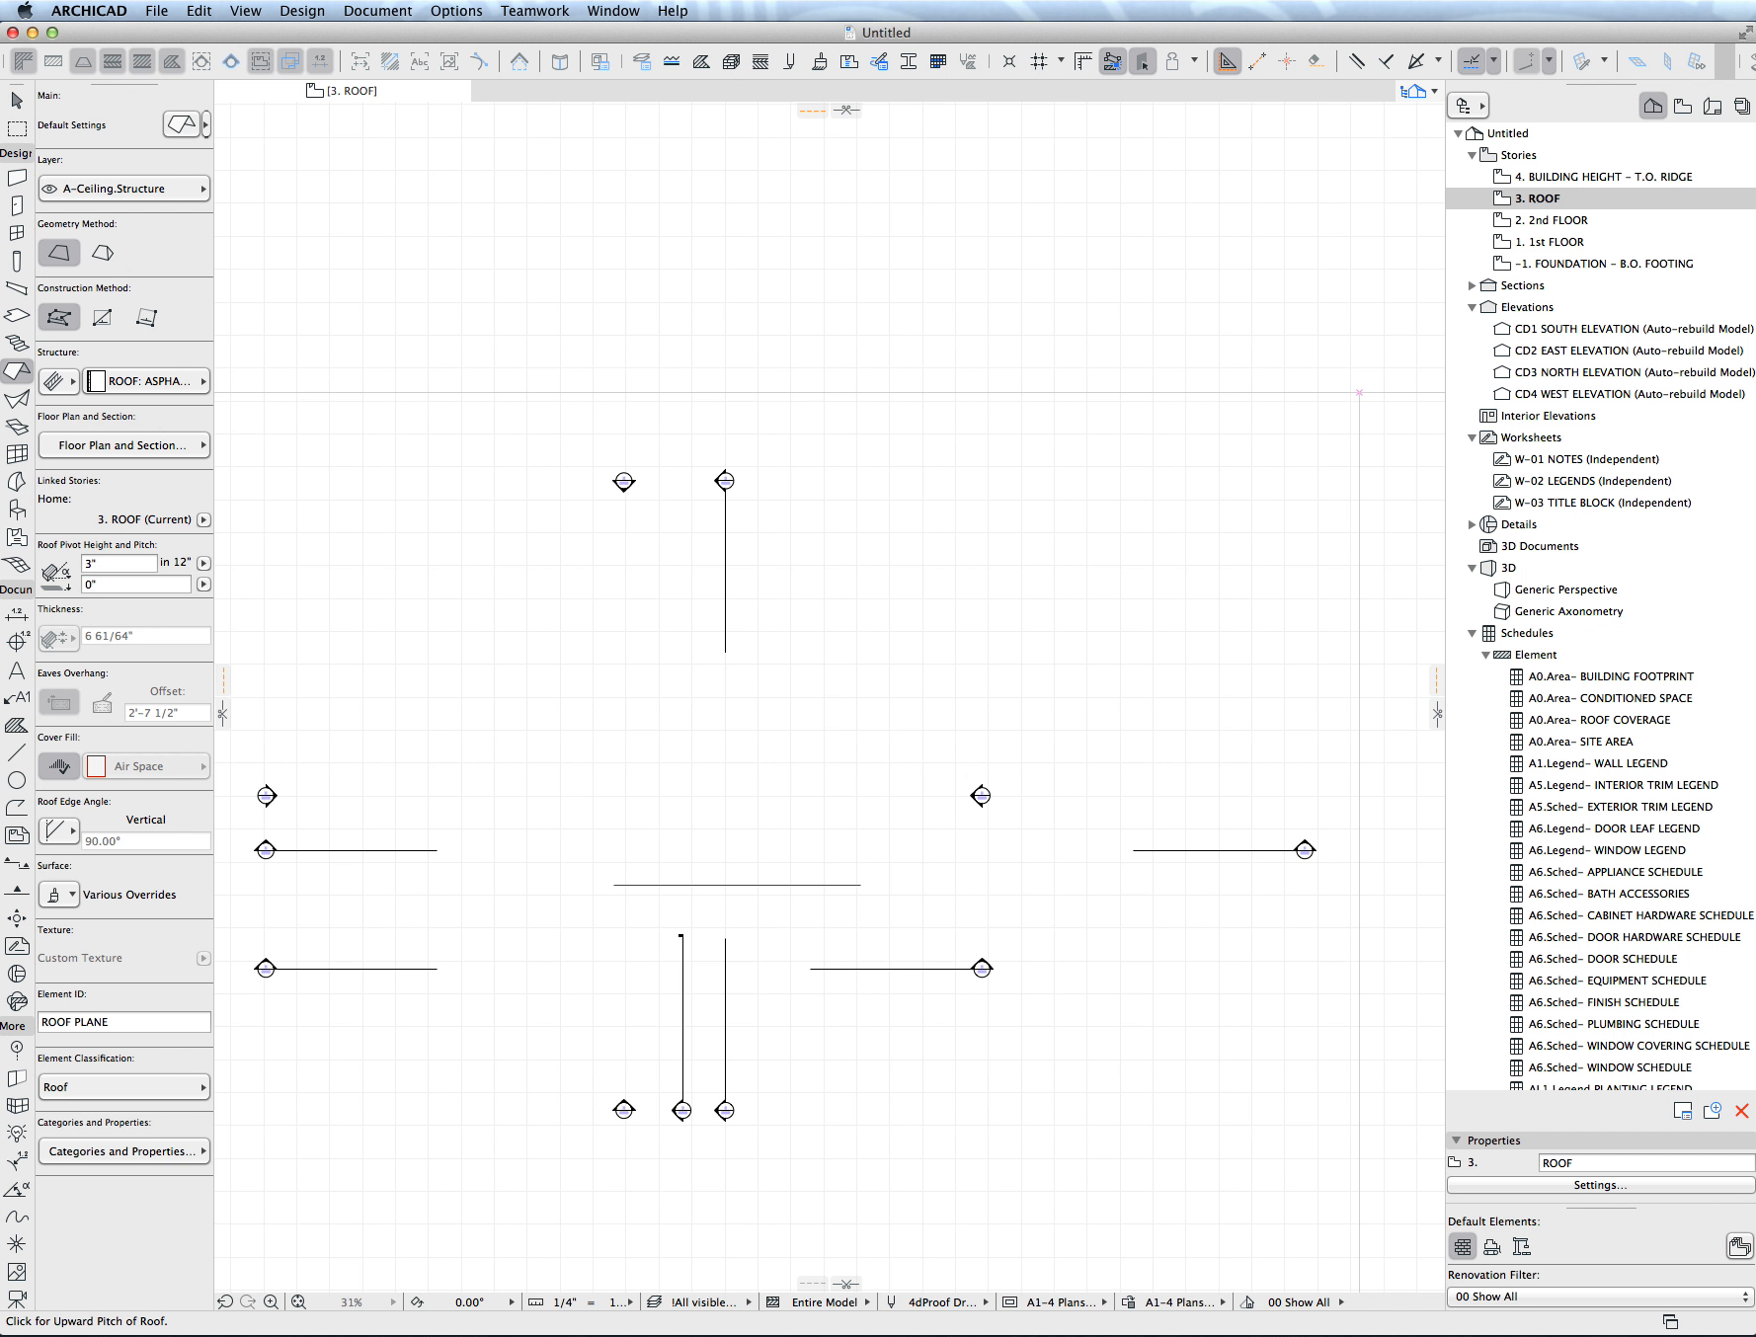
pyautogui.click(780, 819)
# - Outline the roof plane as a rectangle 20' wide that extends both above and below the pivot line
pyautogui.click(611, 921)
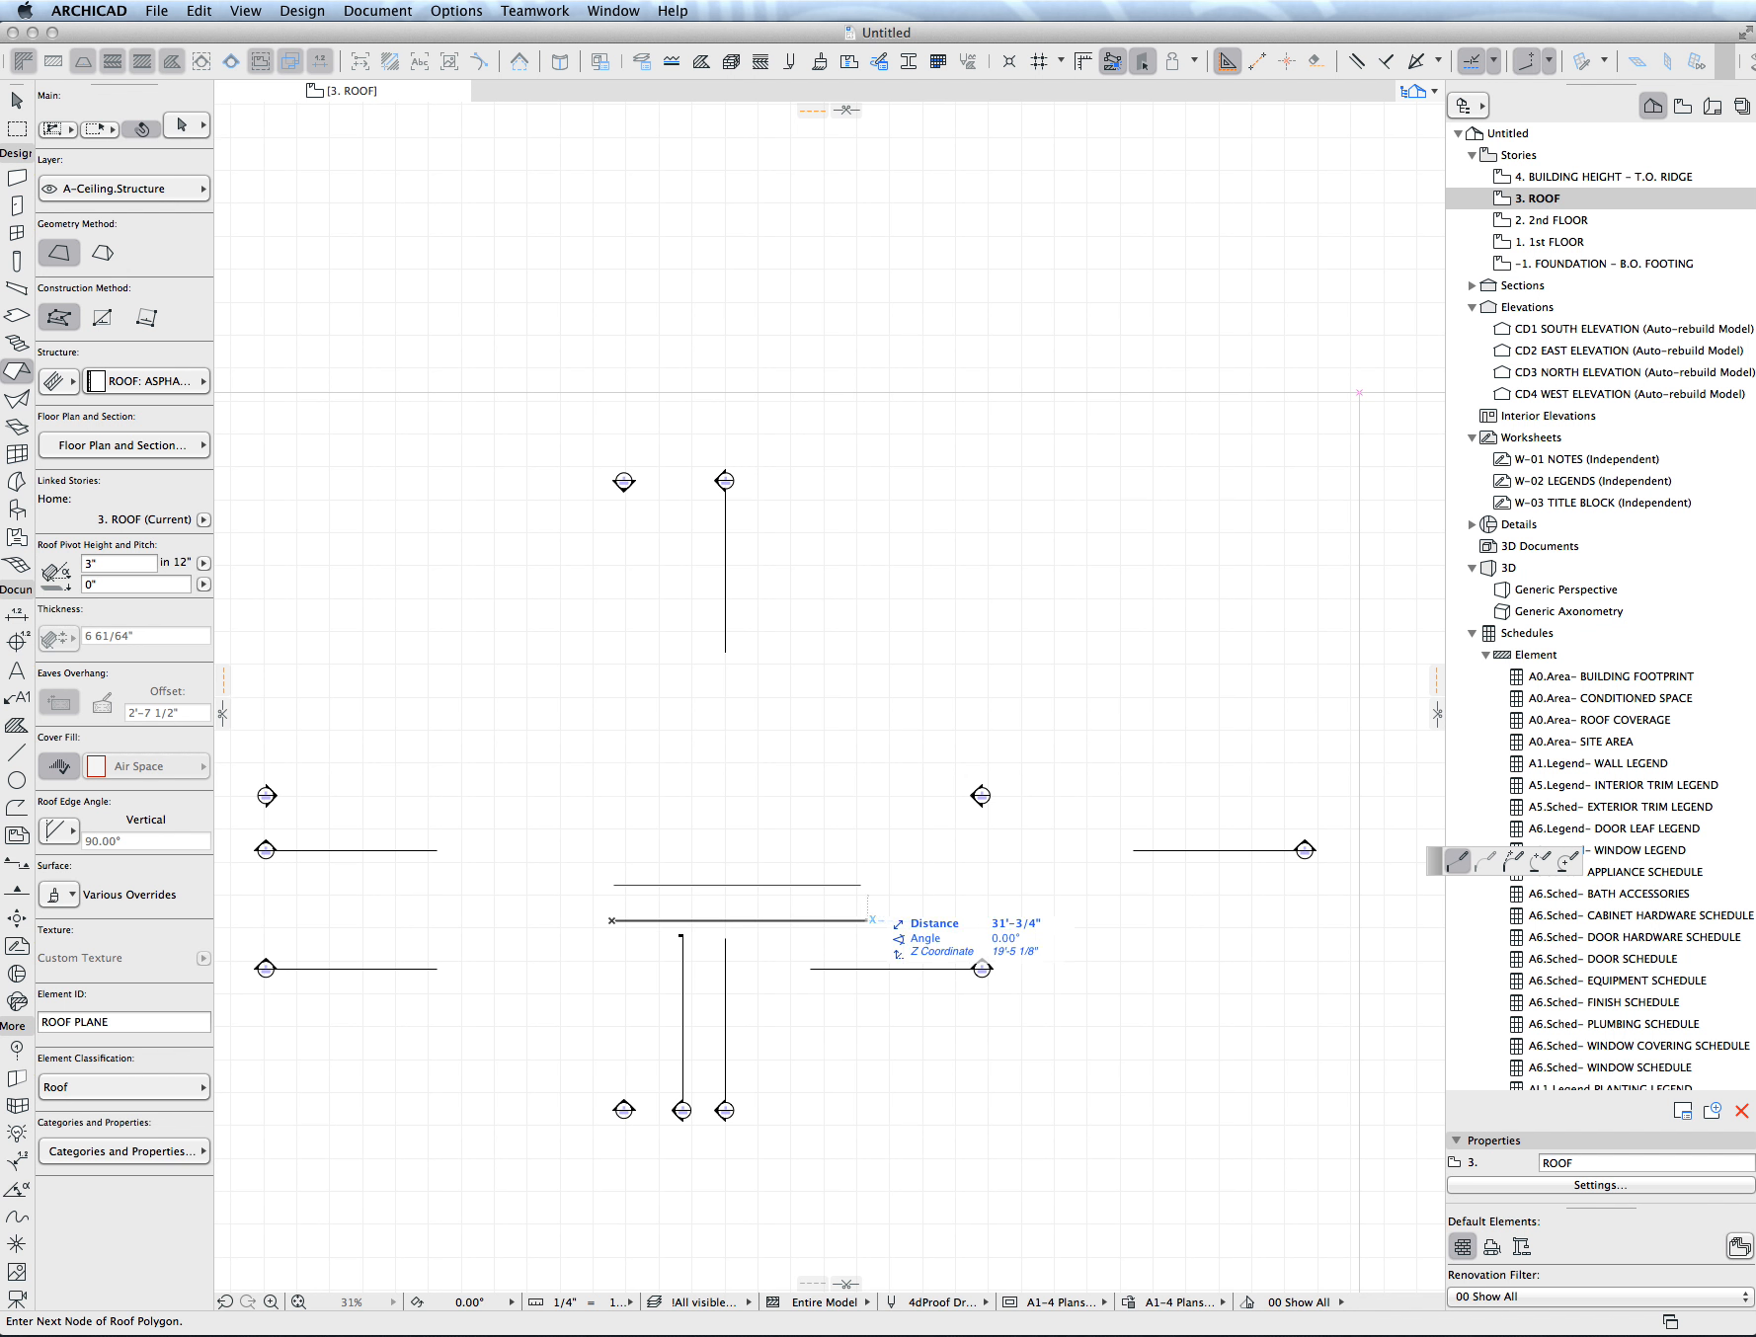
pyautogui.press('Tab')
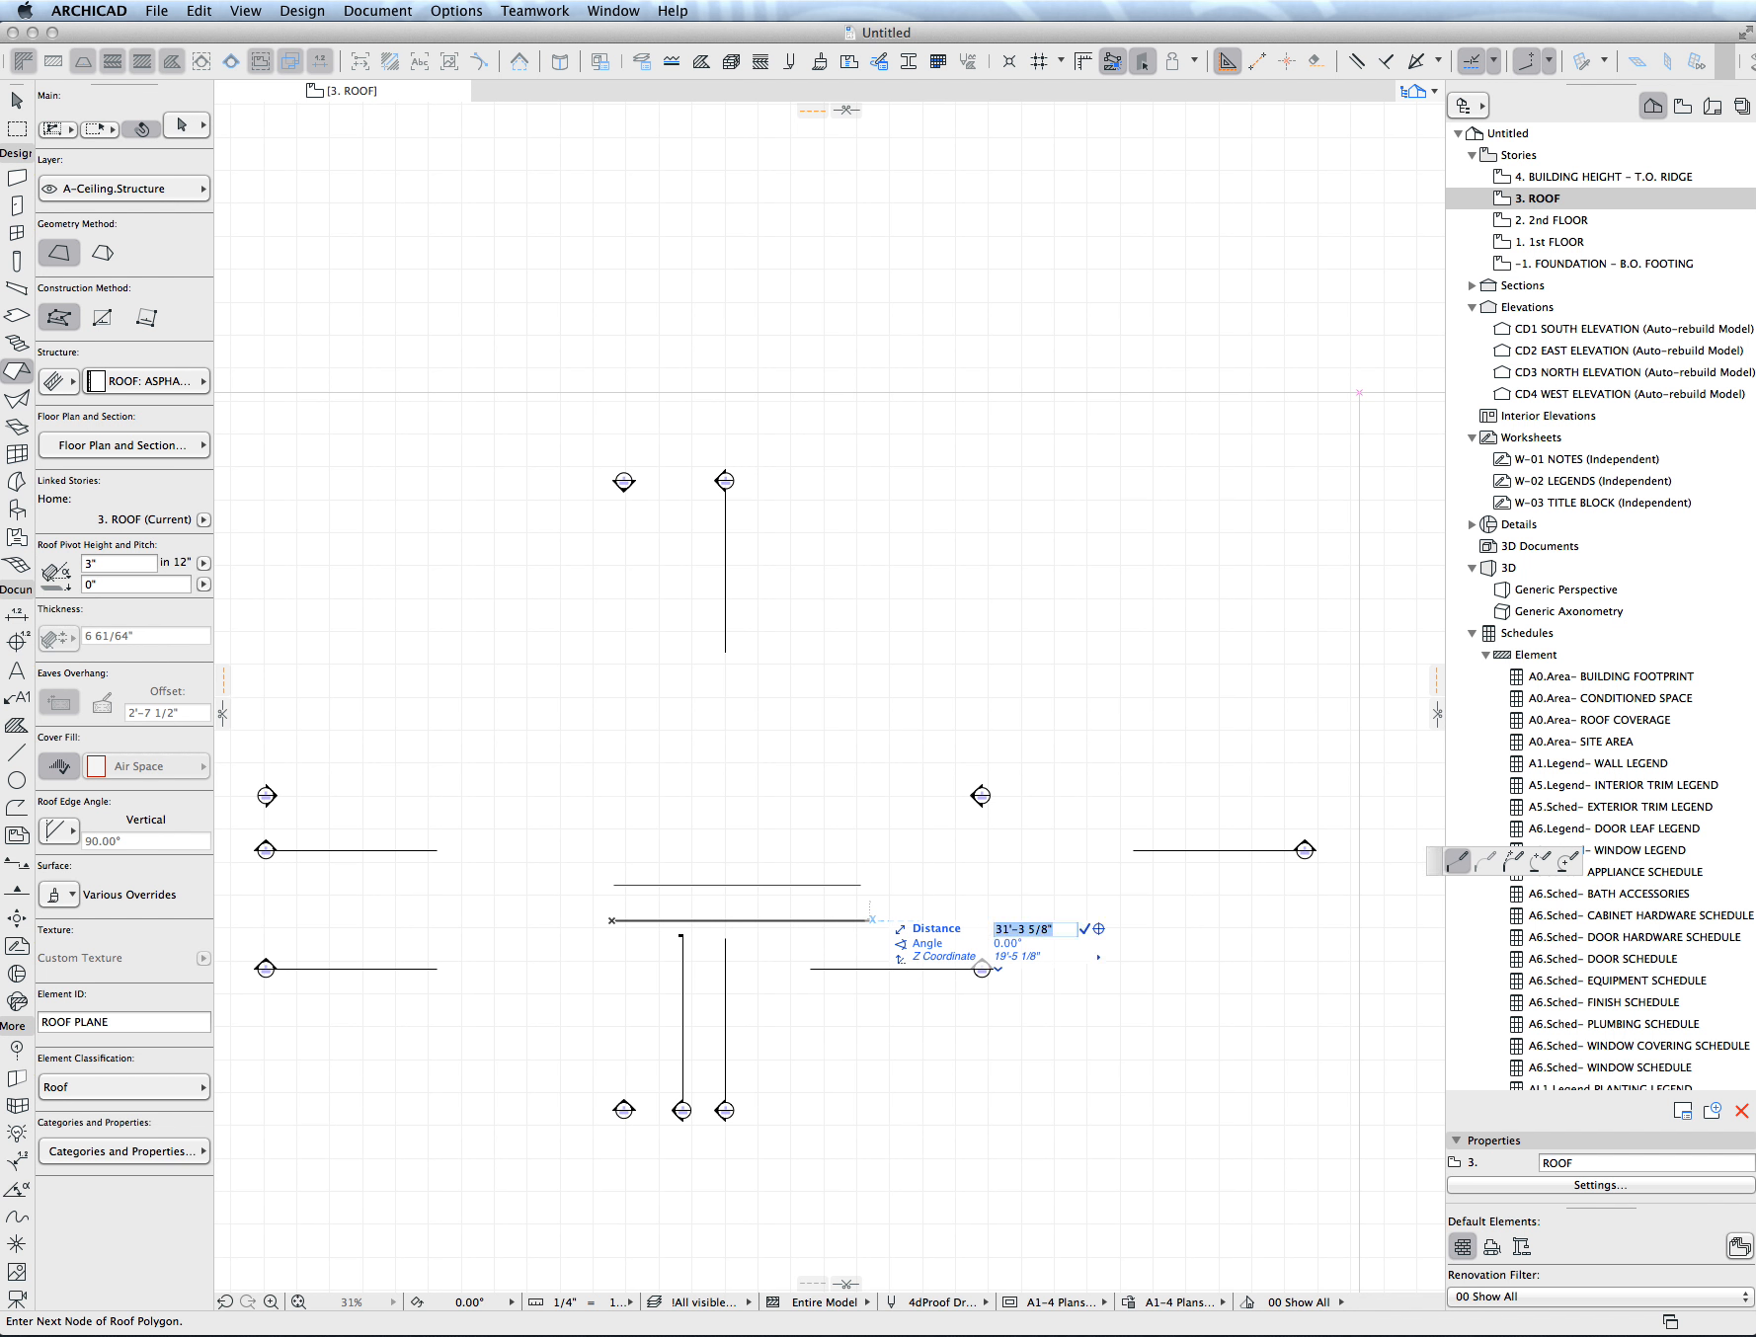
pyautogui.write('20')
pyautogui.press('Return')
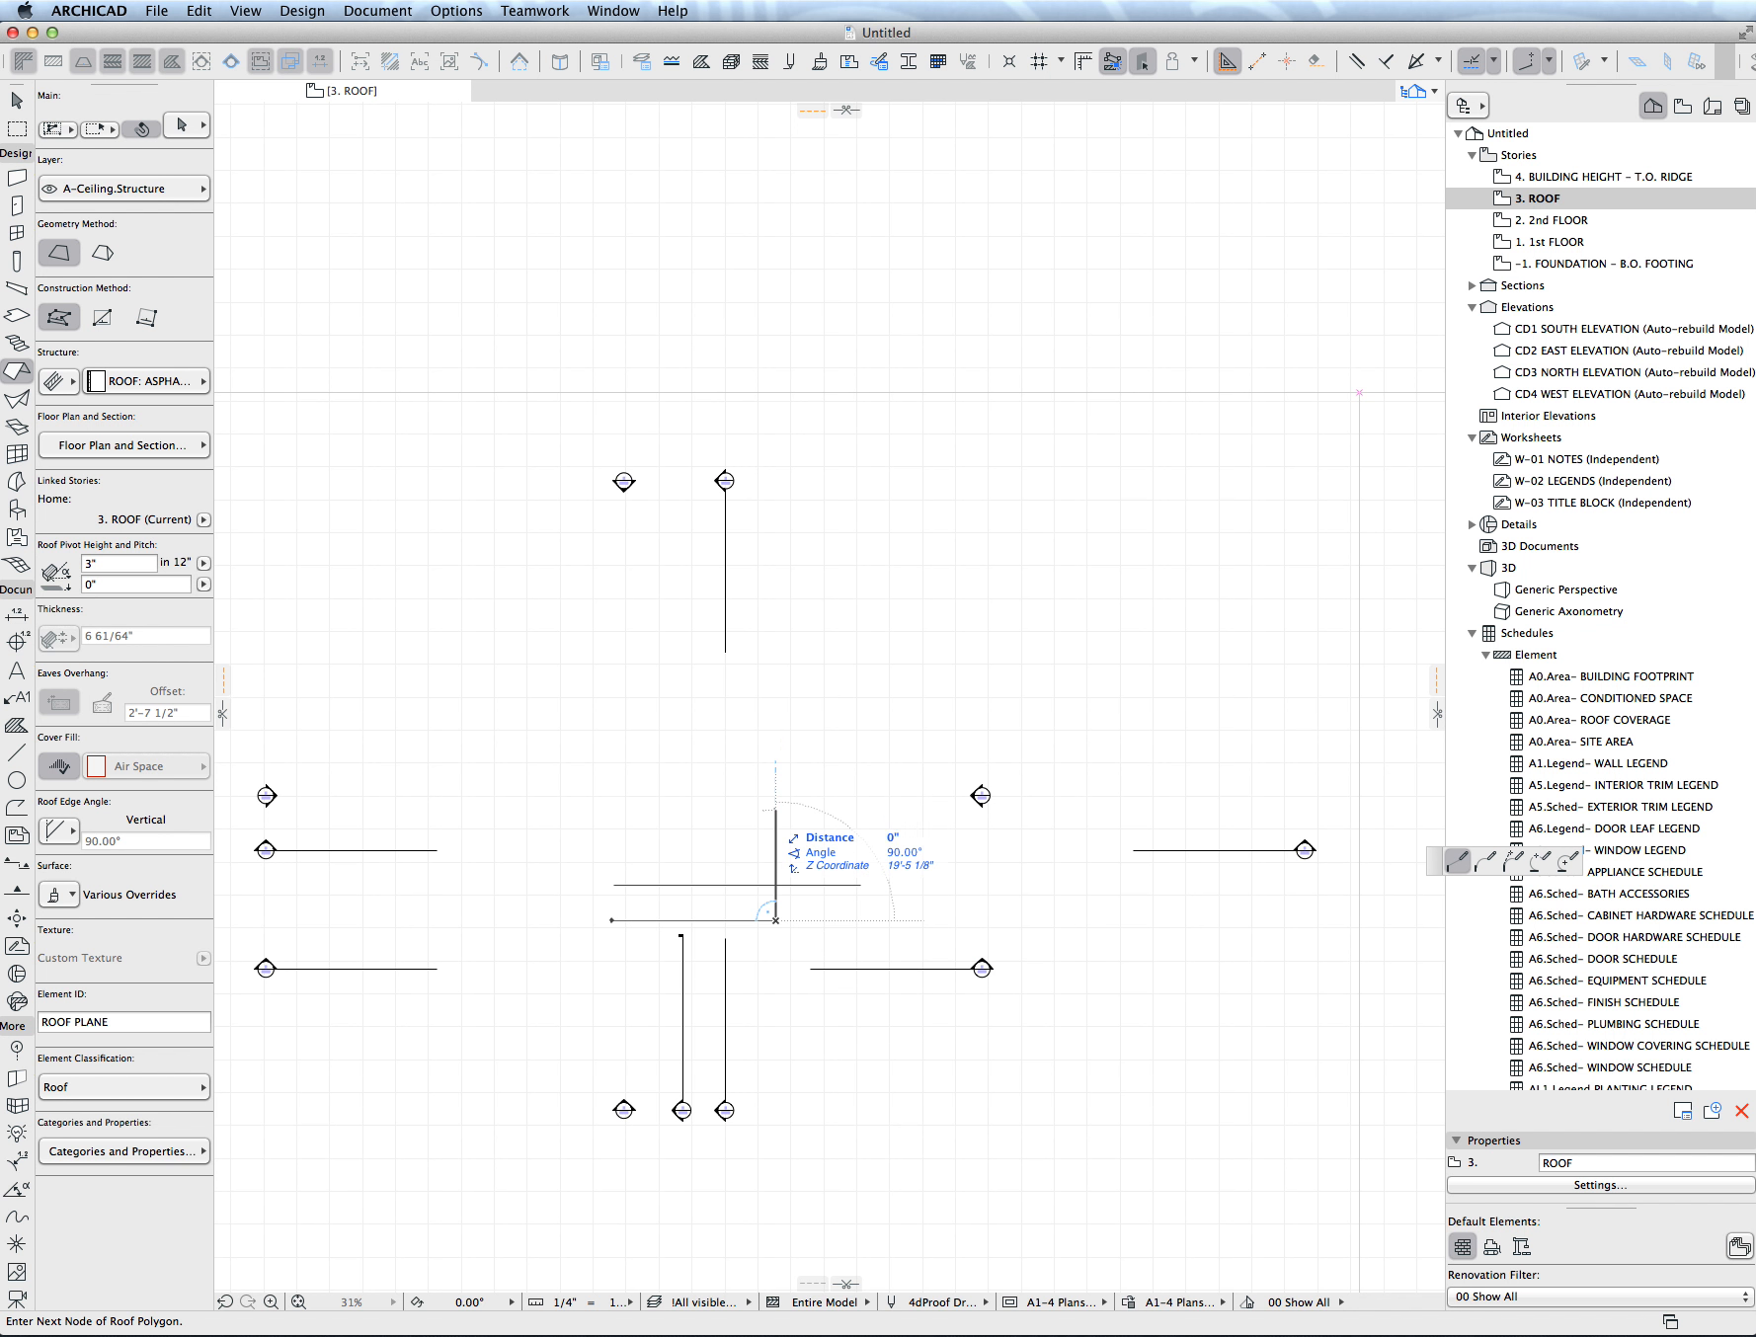
pyautogui.click(776, 811)
pyautogui.click(611, 811)
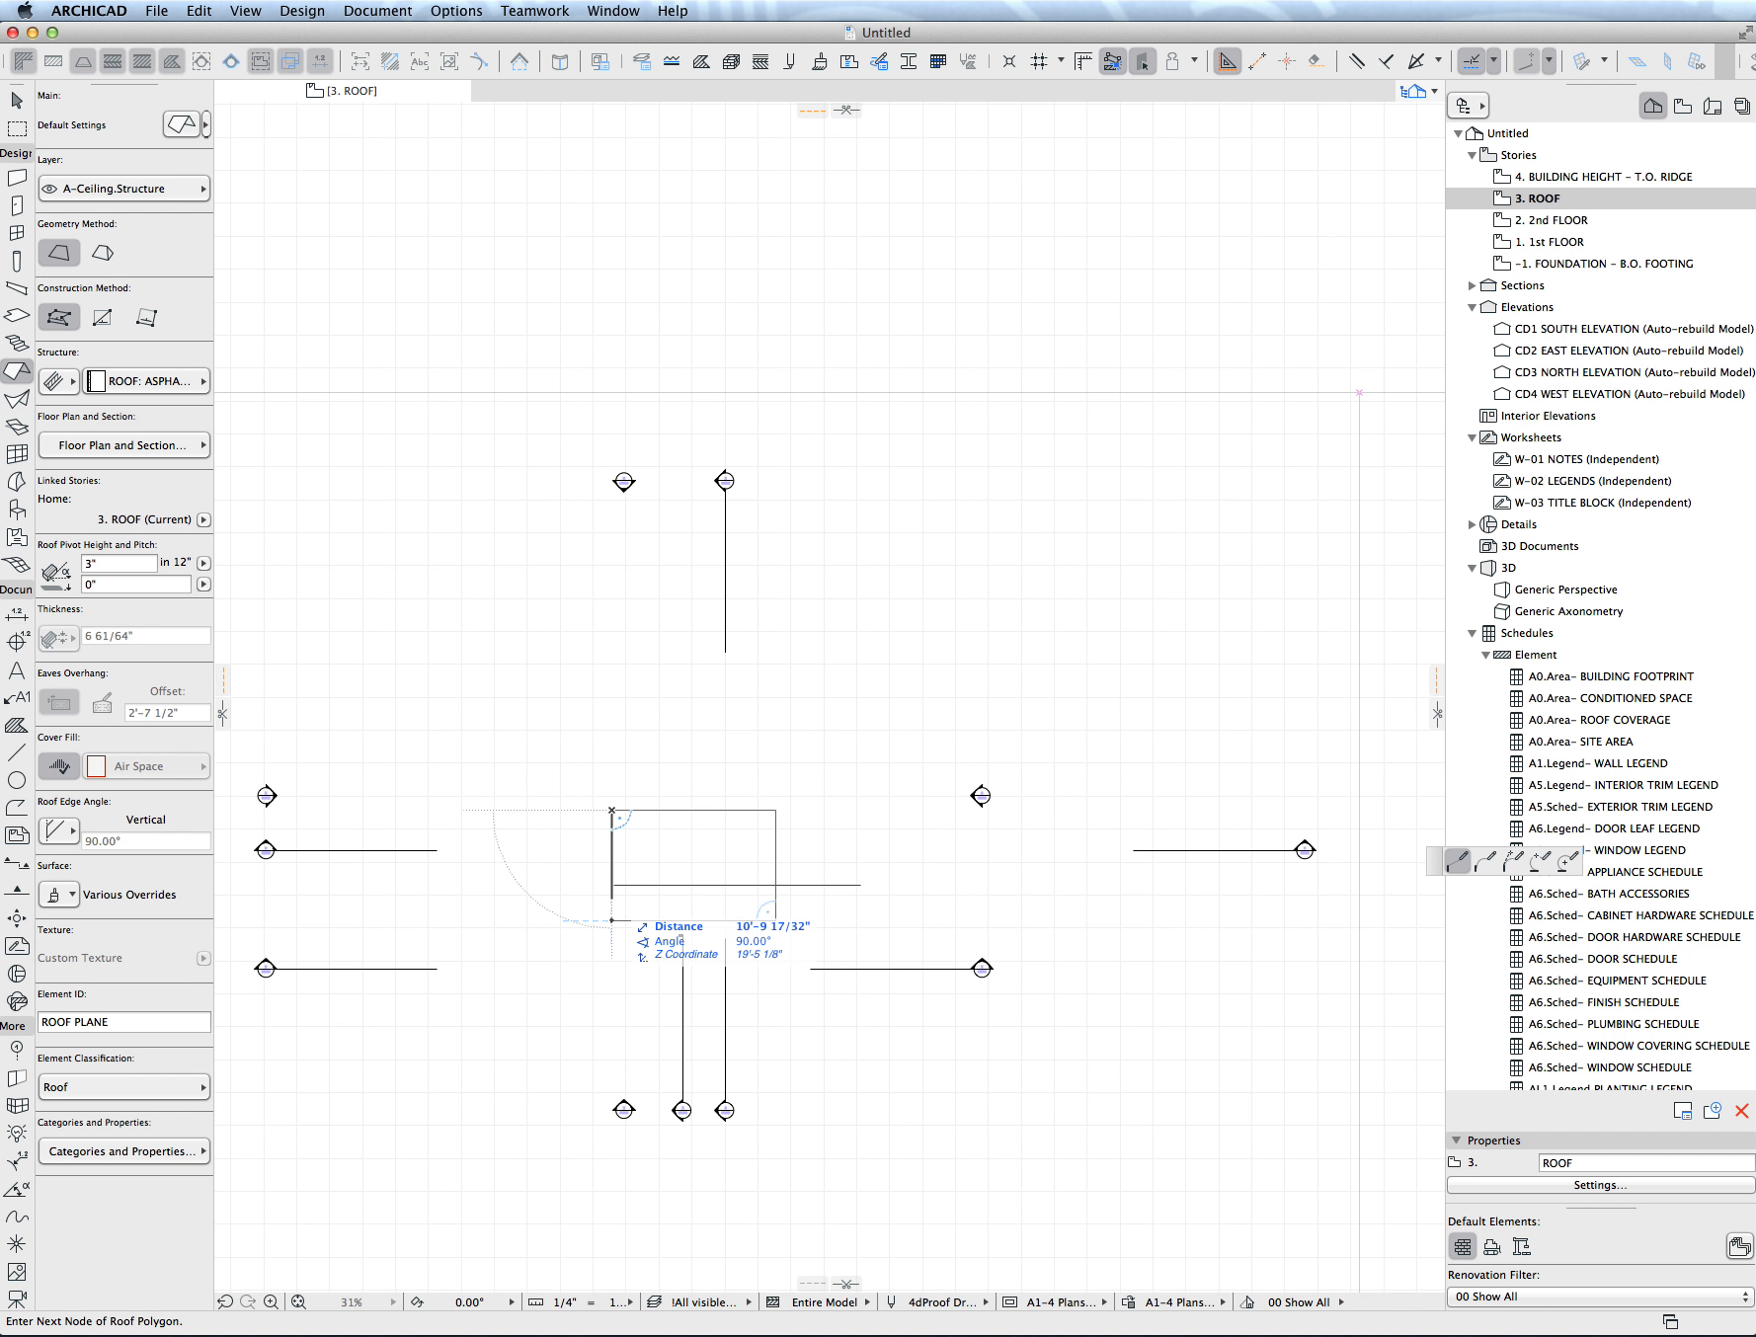
pyautogui.click(611, 921)
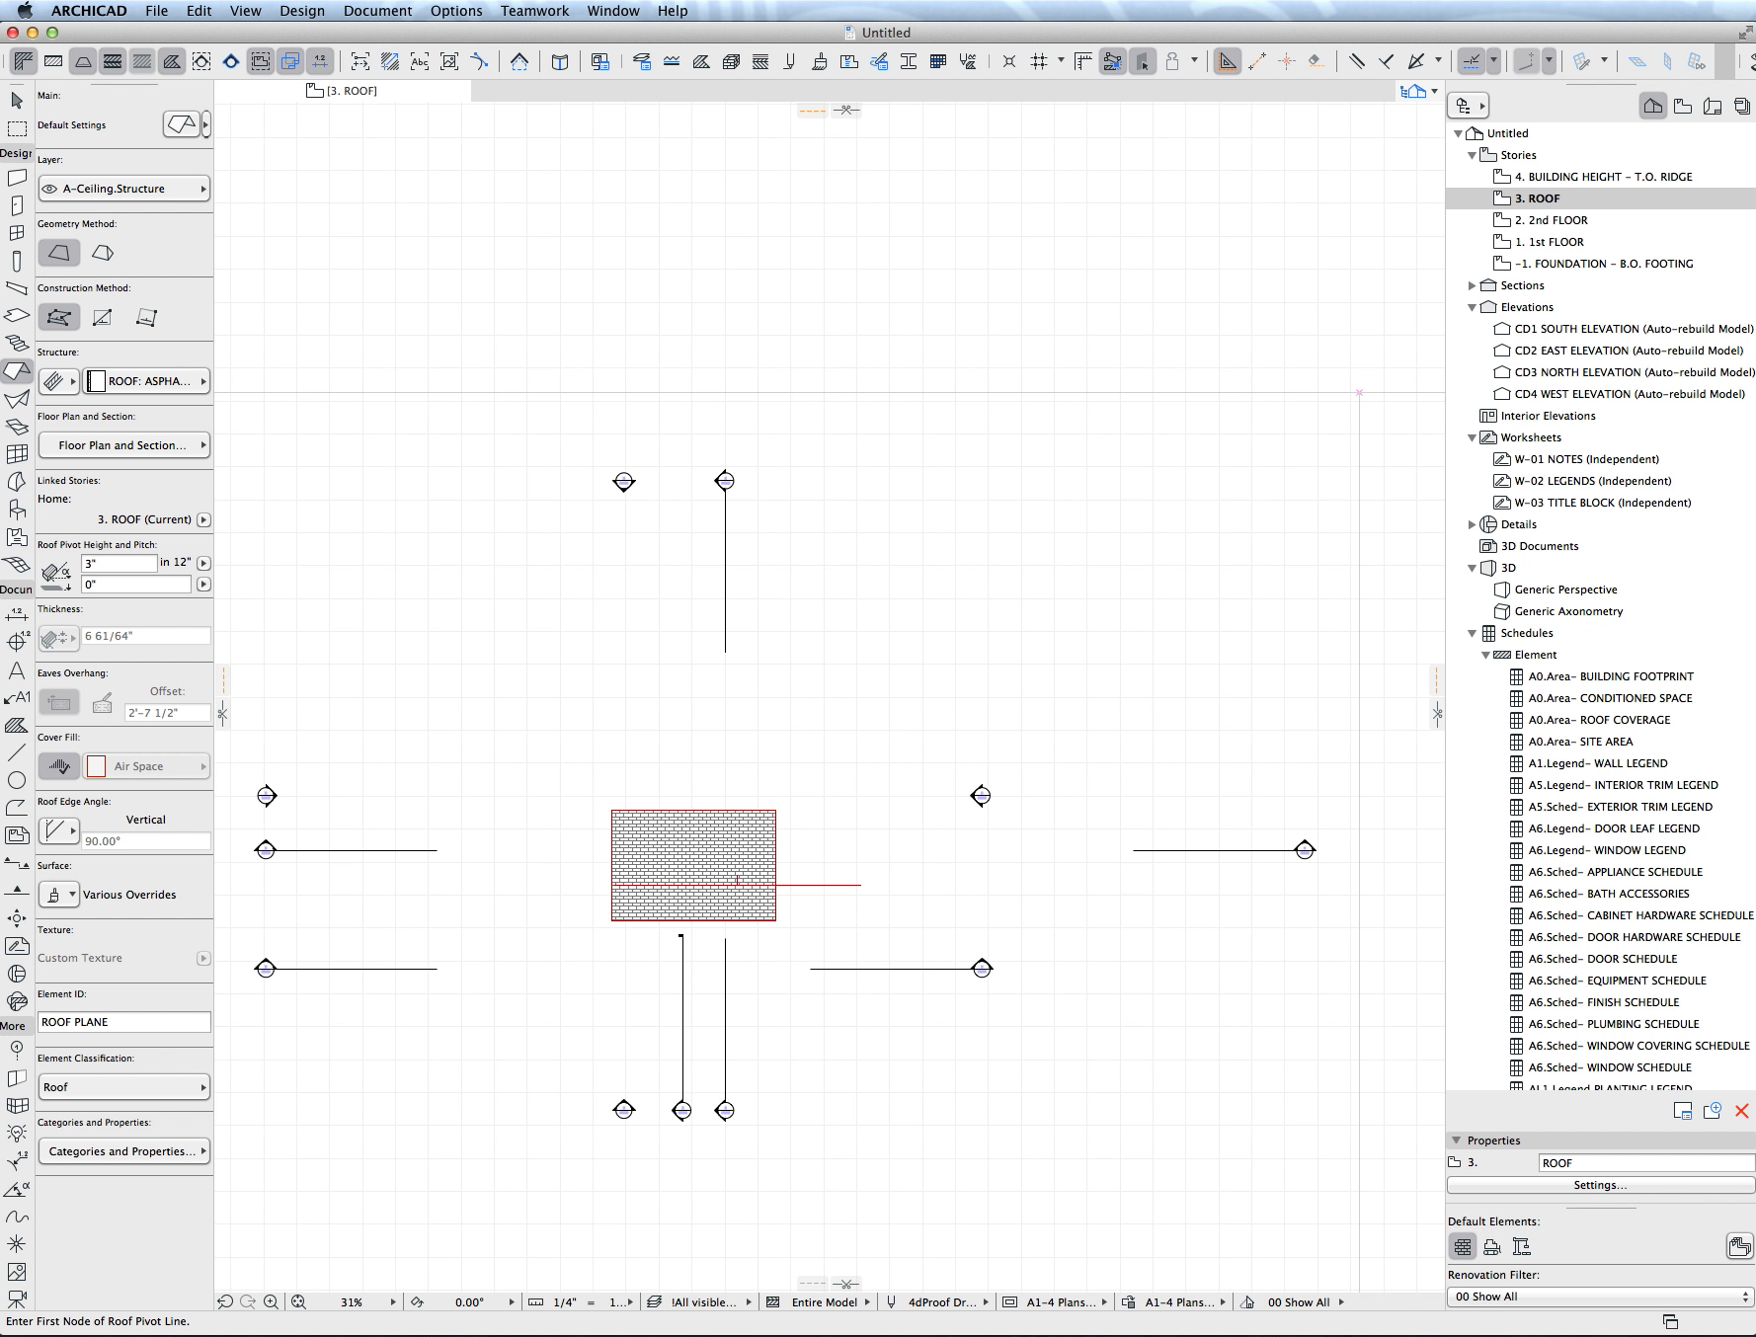
# - Move the new rectangular roof plane, together with its pivot line, upward on the plan
pyautogui.press('Escape')
pyautogui.click(776, 850)
pyautogui.press('Escape')
pyautogui.click(776, 886)
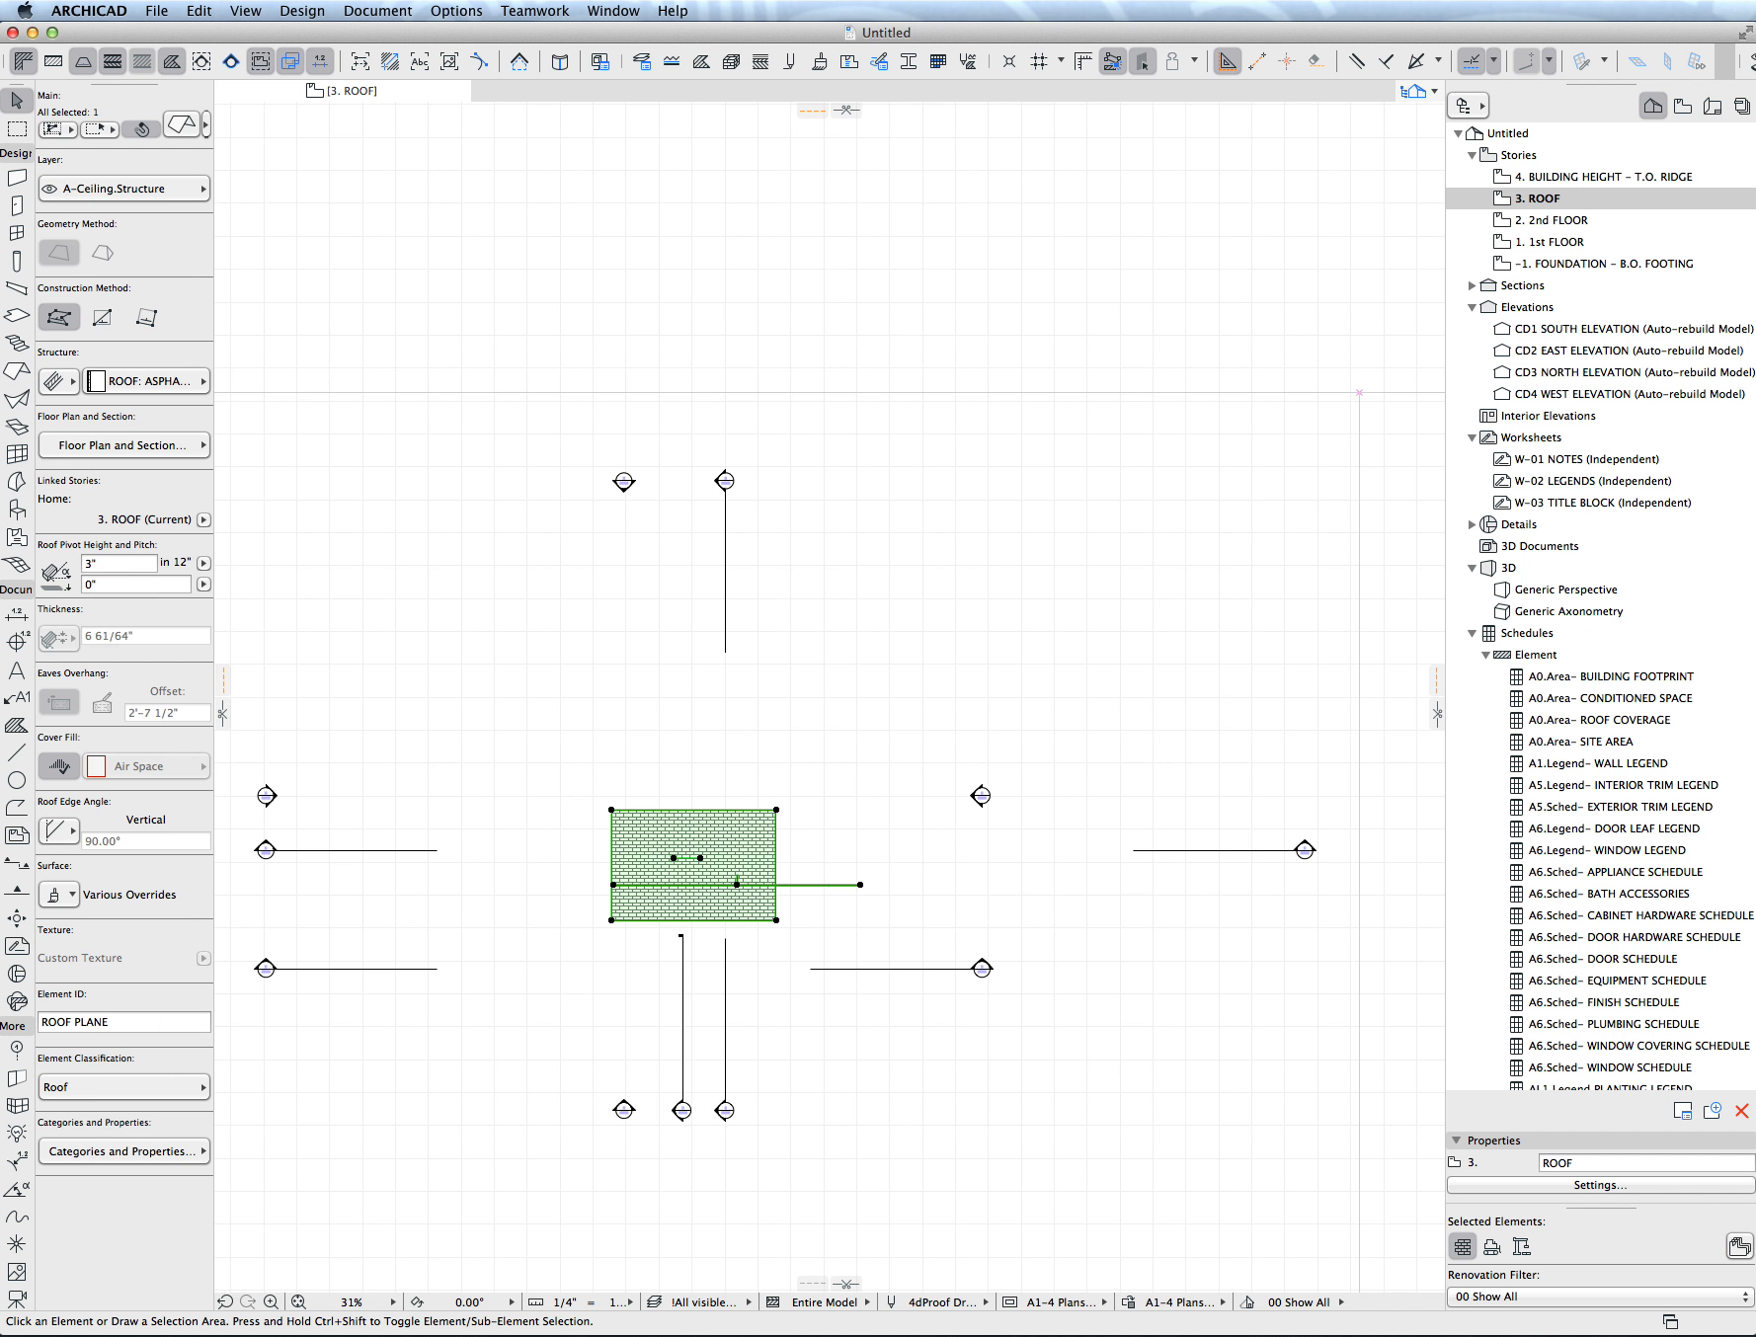
pyautogui.moveTo(737, 879); pyautogui.dragTo(746, 810)
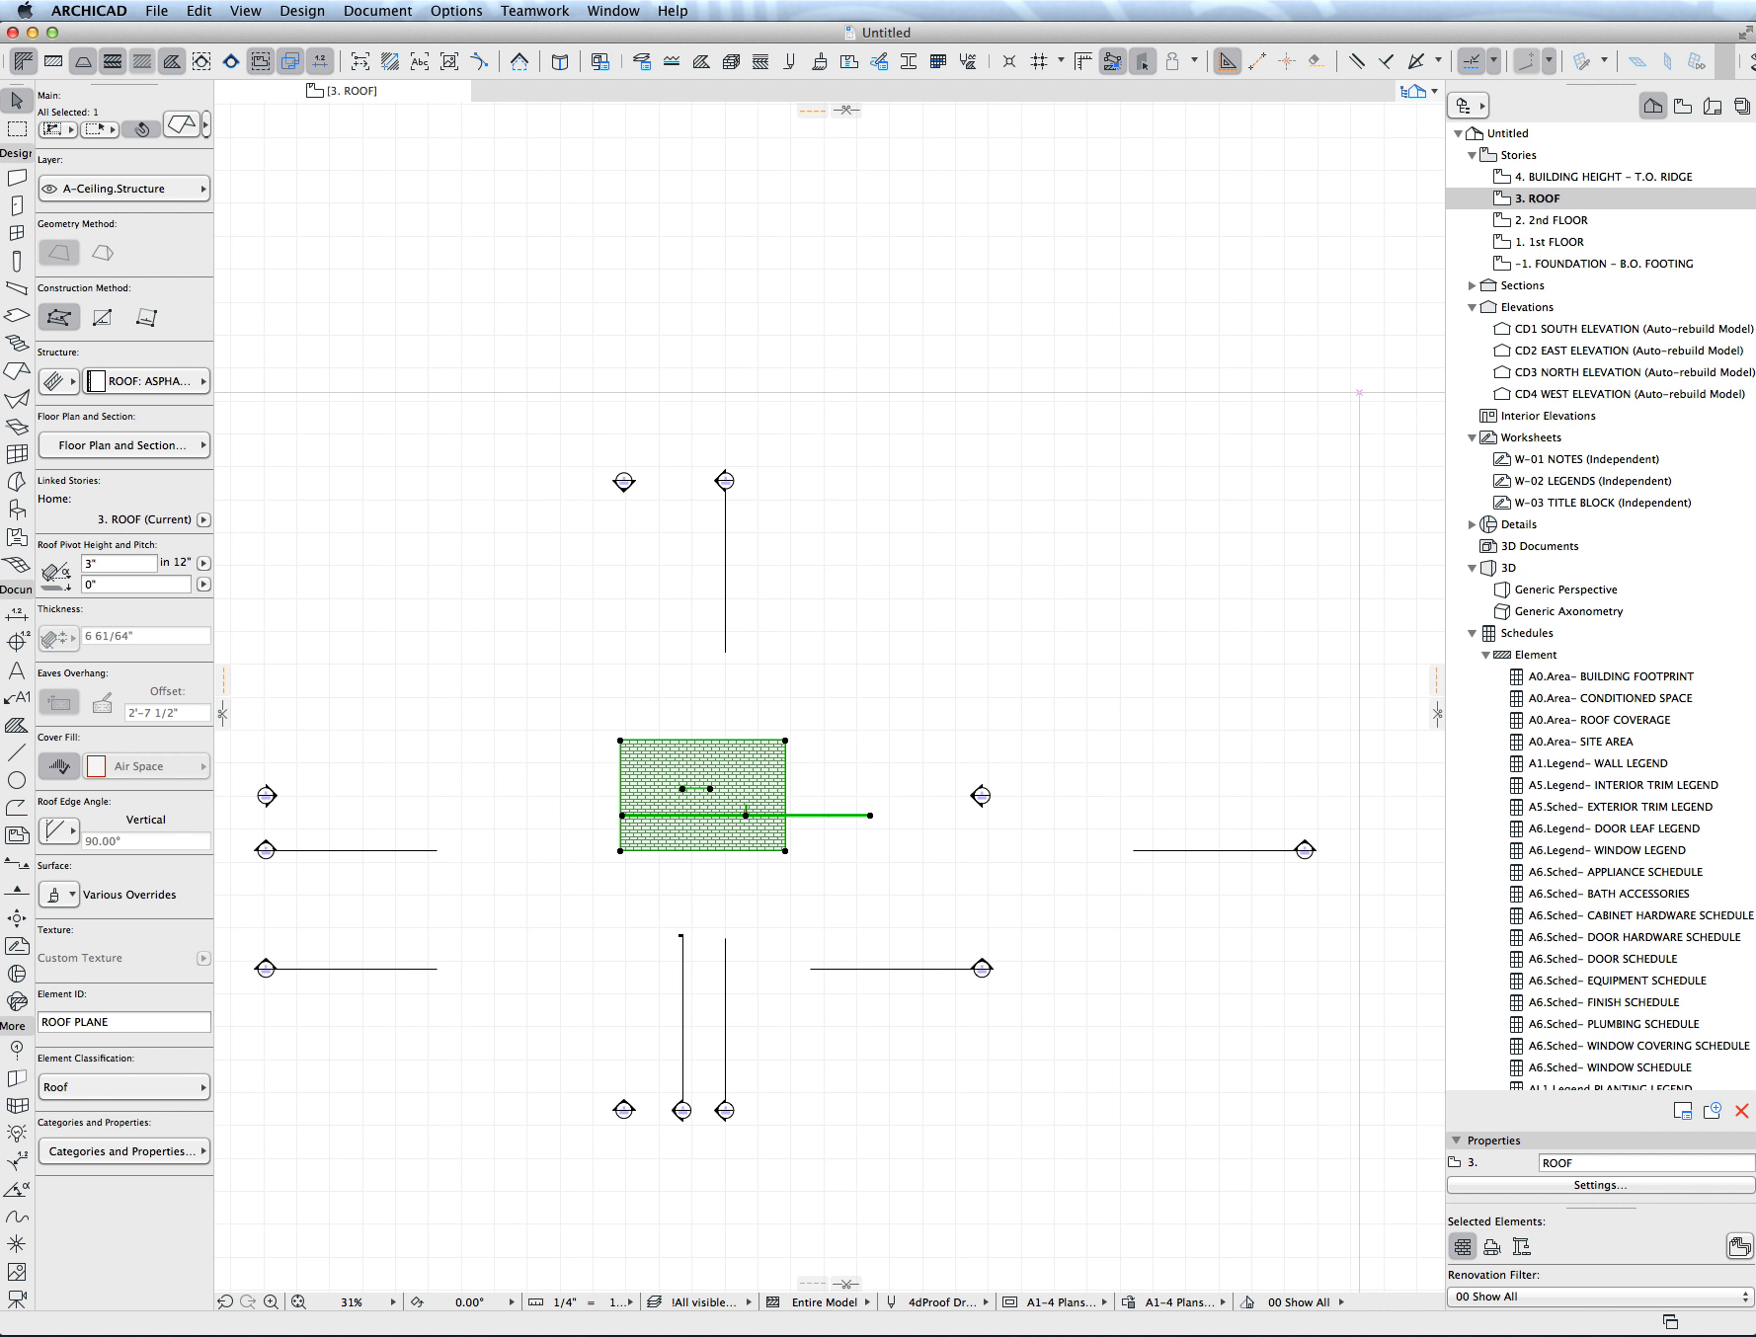
# - Examine the roof plane's slope in 3D and review its roof settings, and return to the floor plan
pyautogui.press('F5')
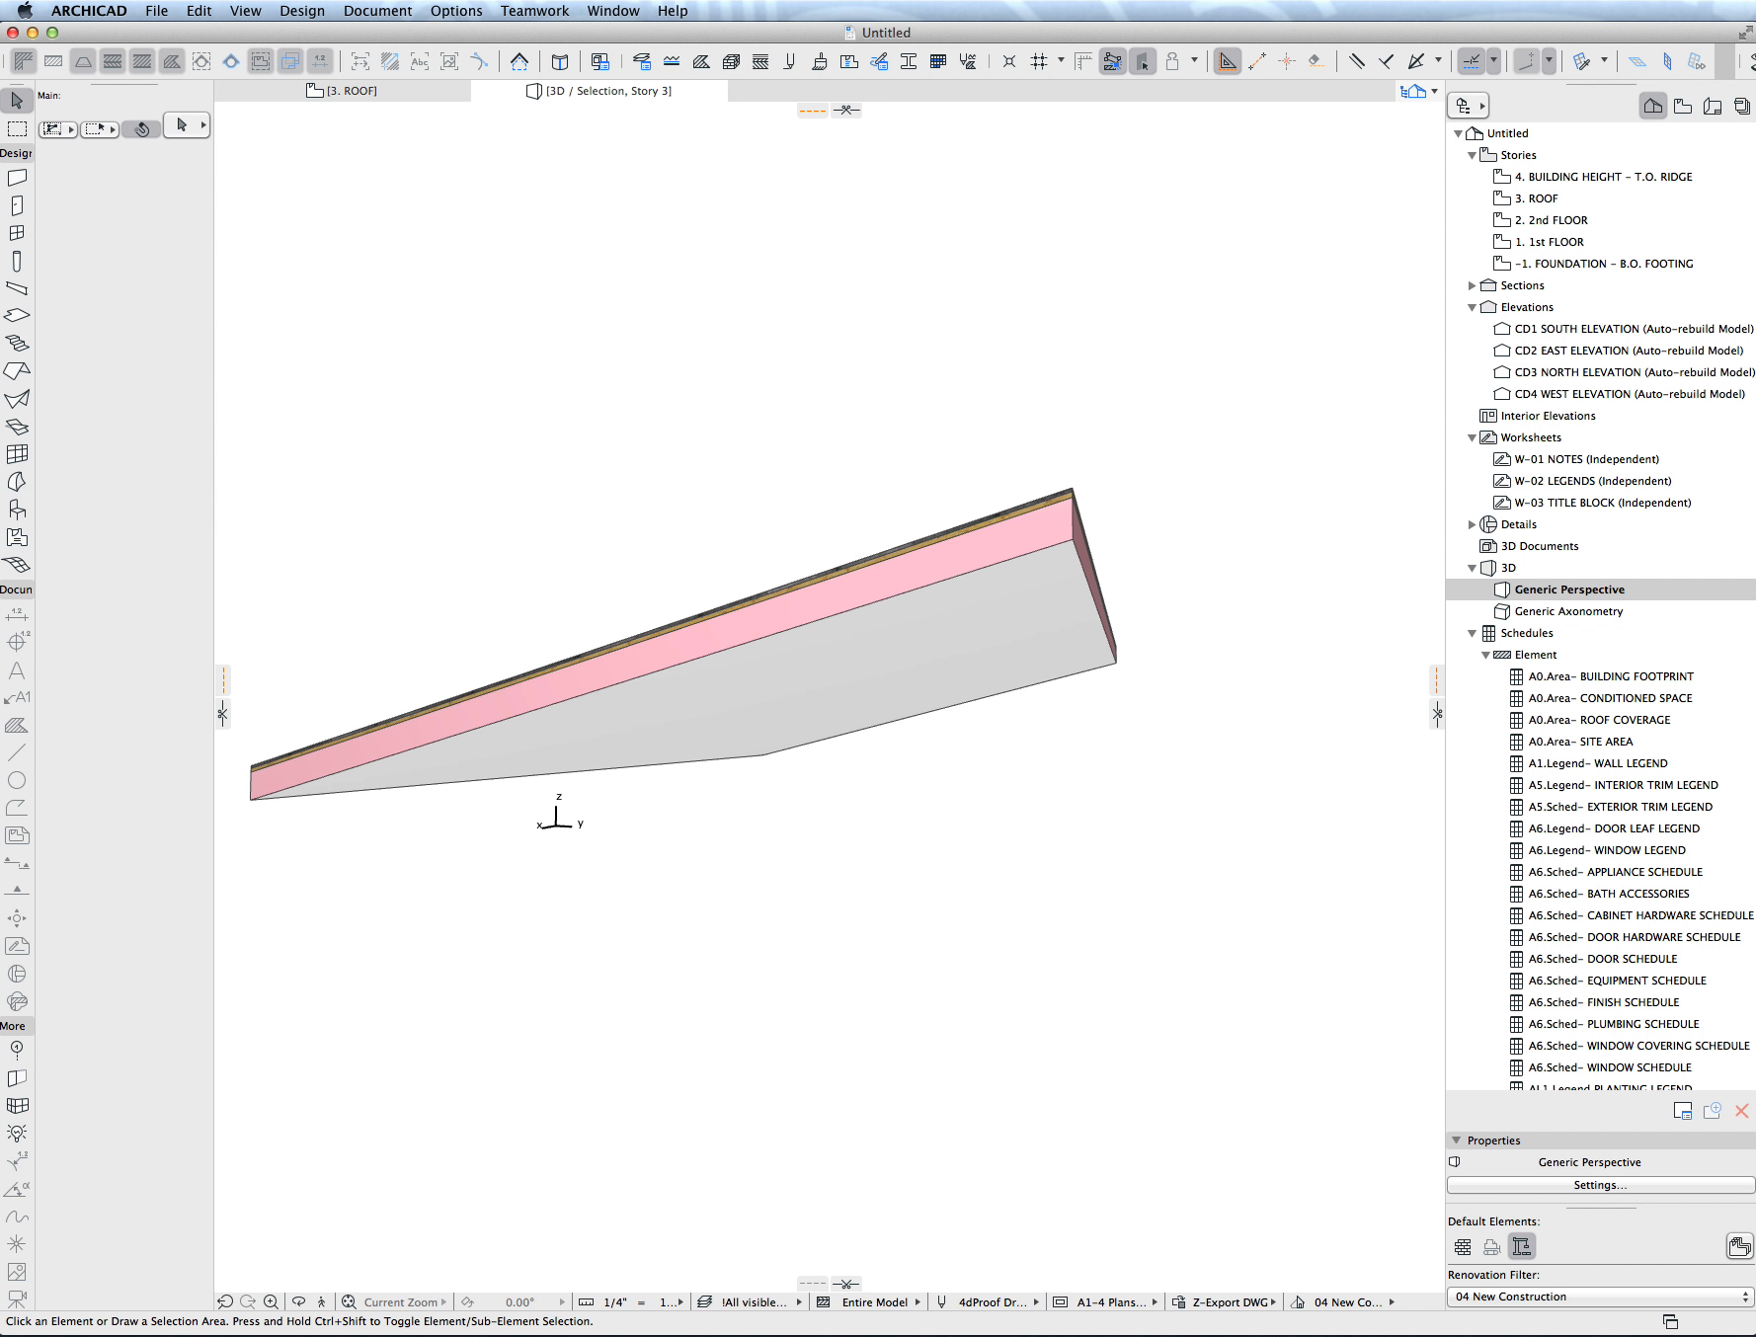
pyautogui.moveTo(812, 612)
pyautogui.keyDown('shift'); pyautogui.mouseDown(button='middle')
pyautogui.moveTo(817, 733)
pyautogui.moveTo(919, 740)
pyautogui.moveTo(790, 726)
pyautogui.moveTo(824, 681)
pyautogui.mouseUp(button='middle'); pyautogui.keyUp('shift')
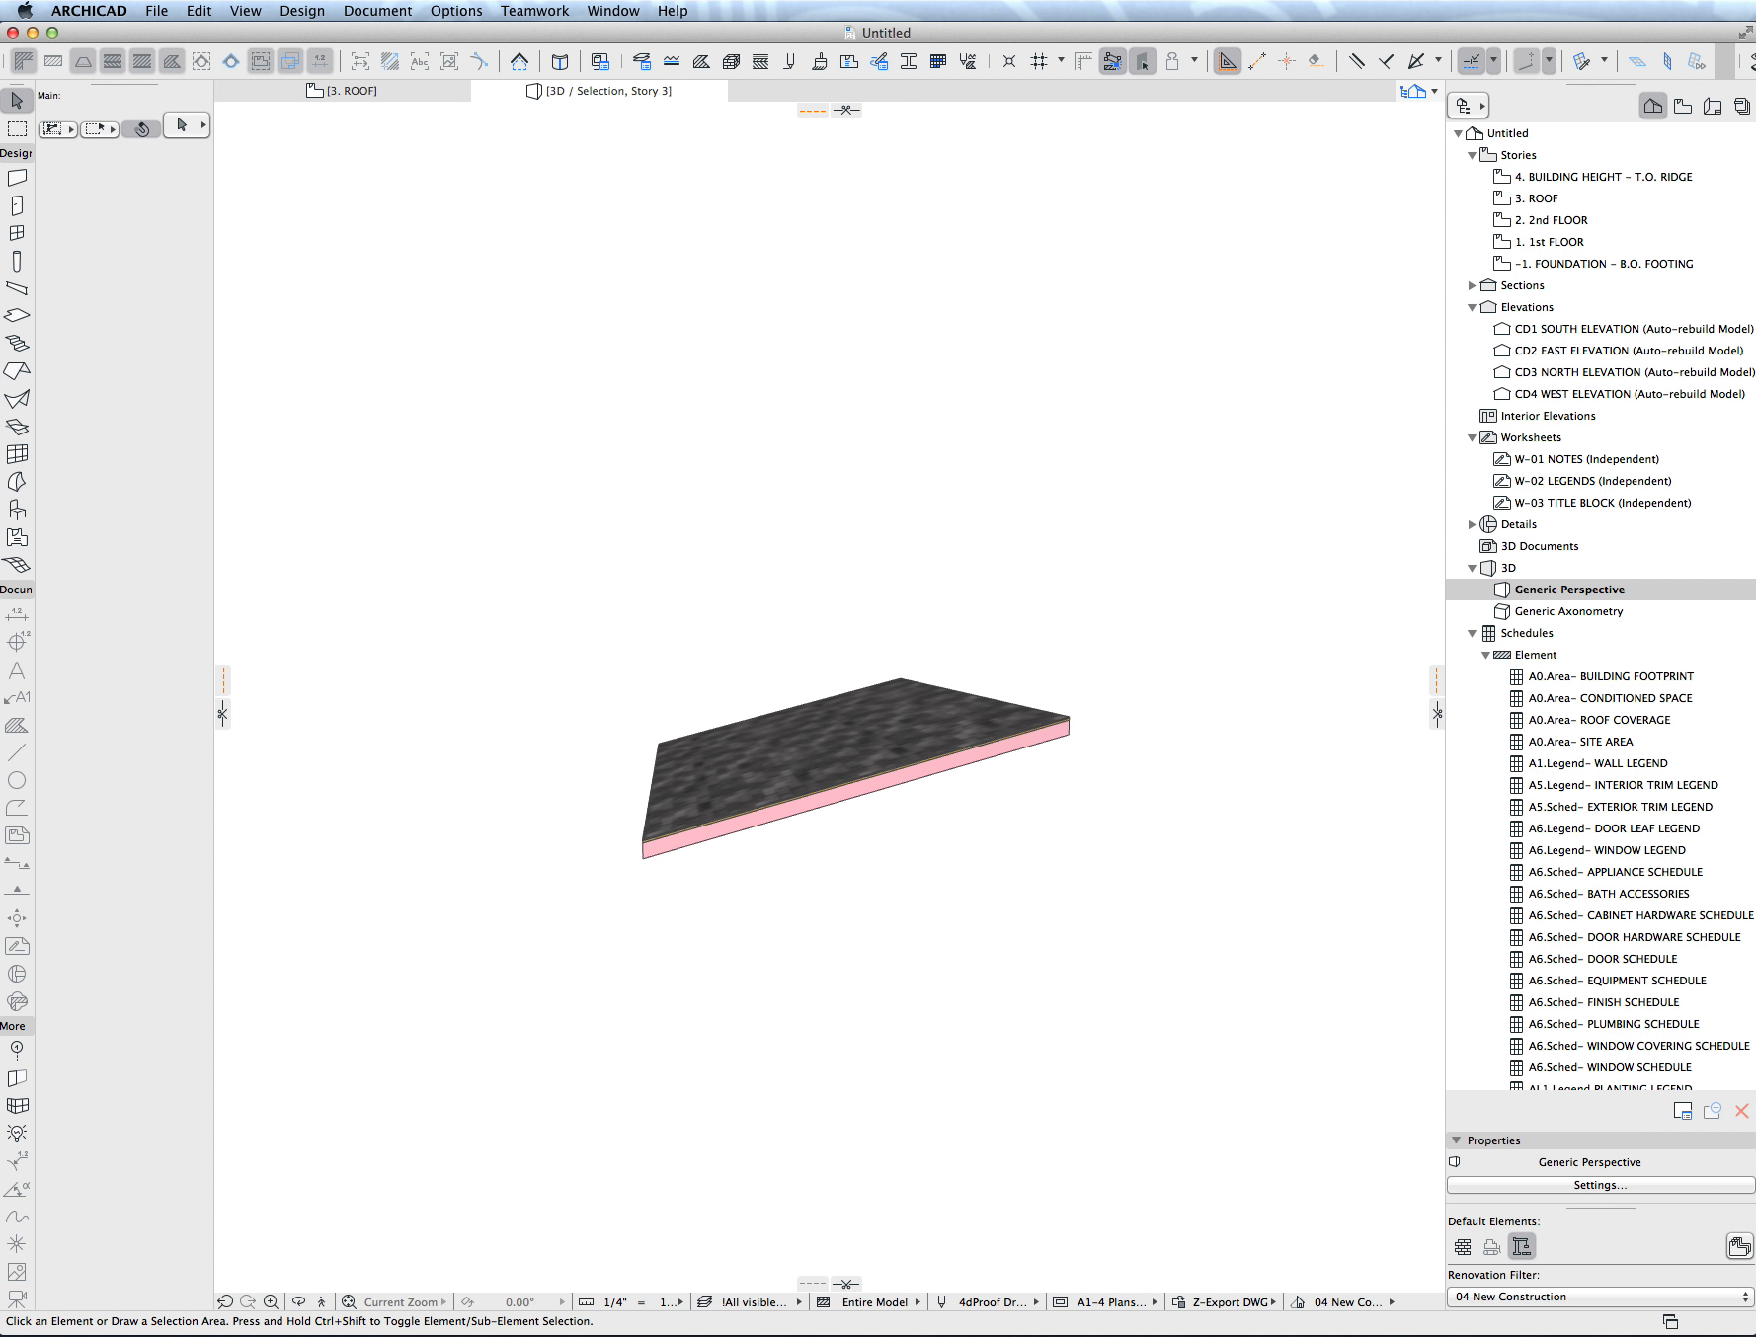
pyautogui.press('super+t')
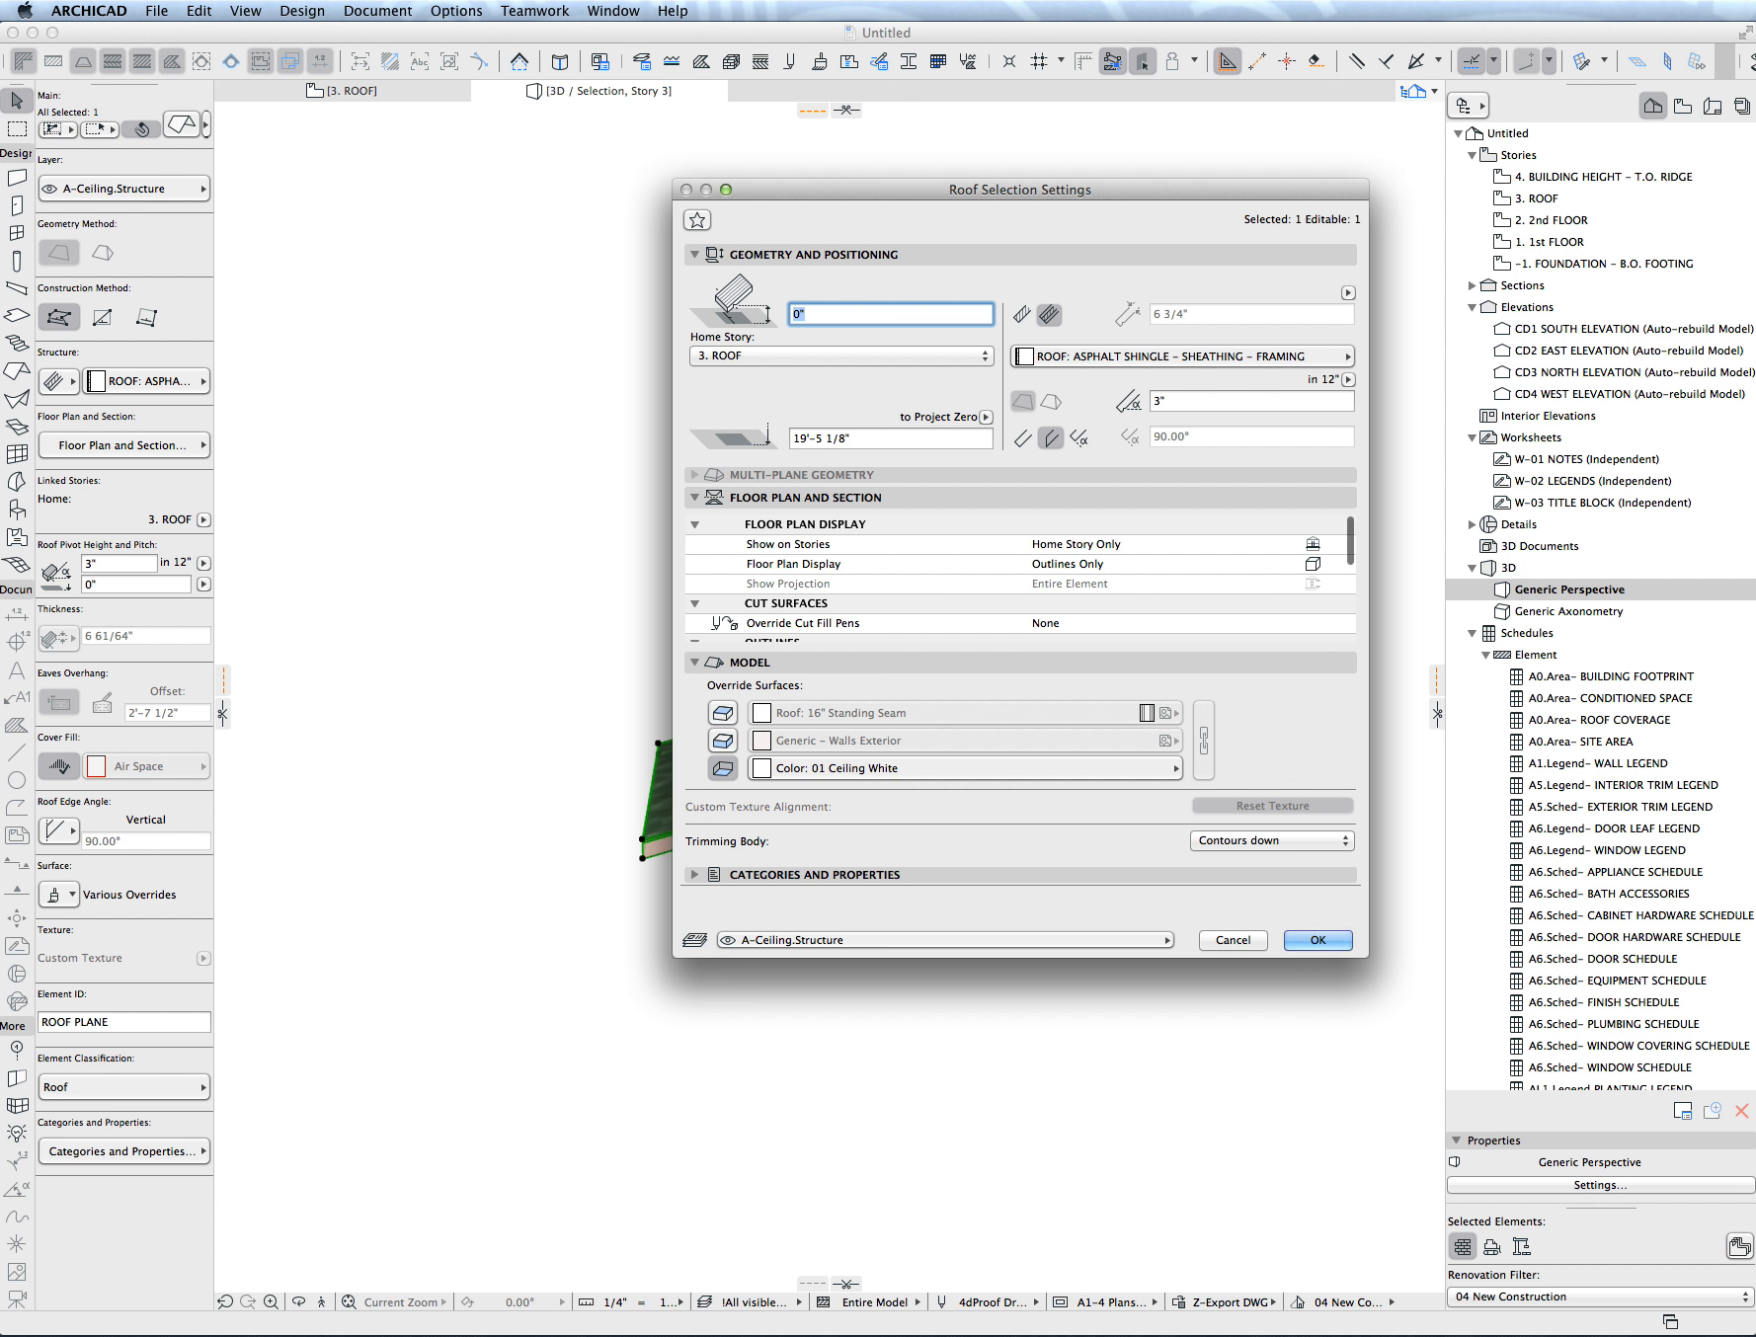
pyautogui.press('Return')
pyautogui.press('F2')
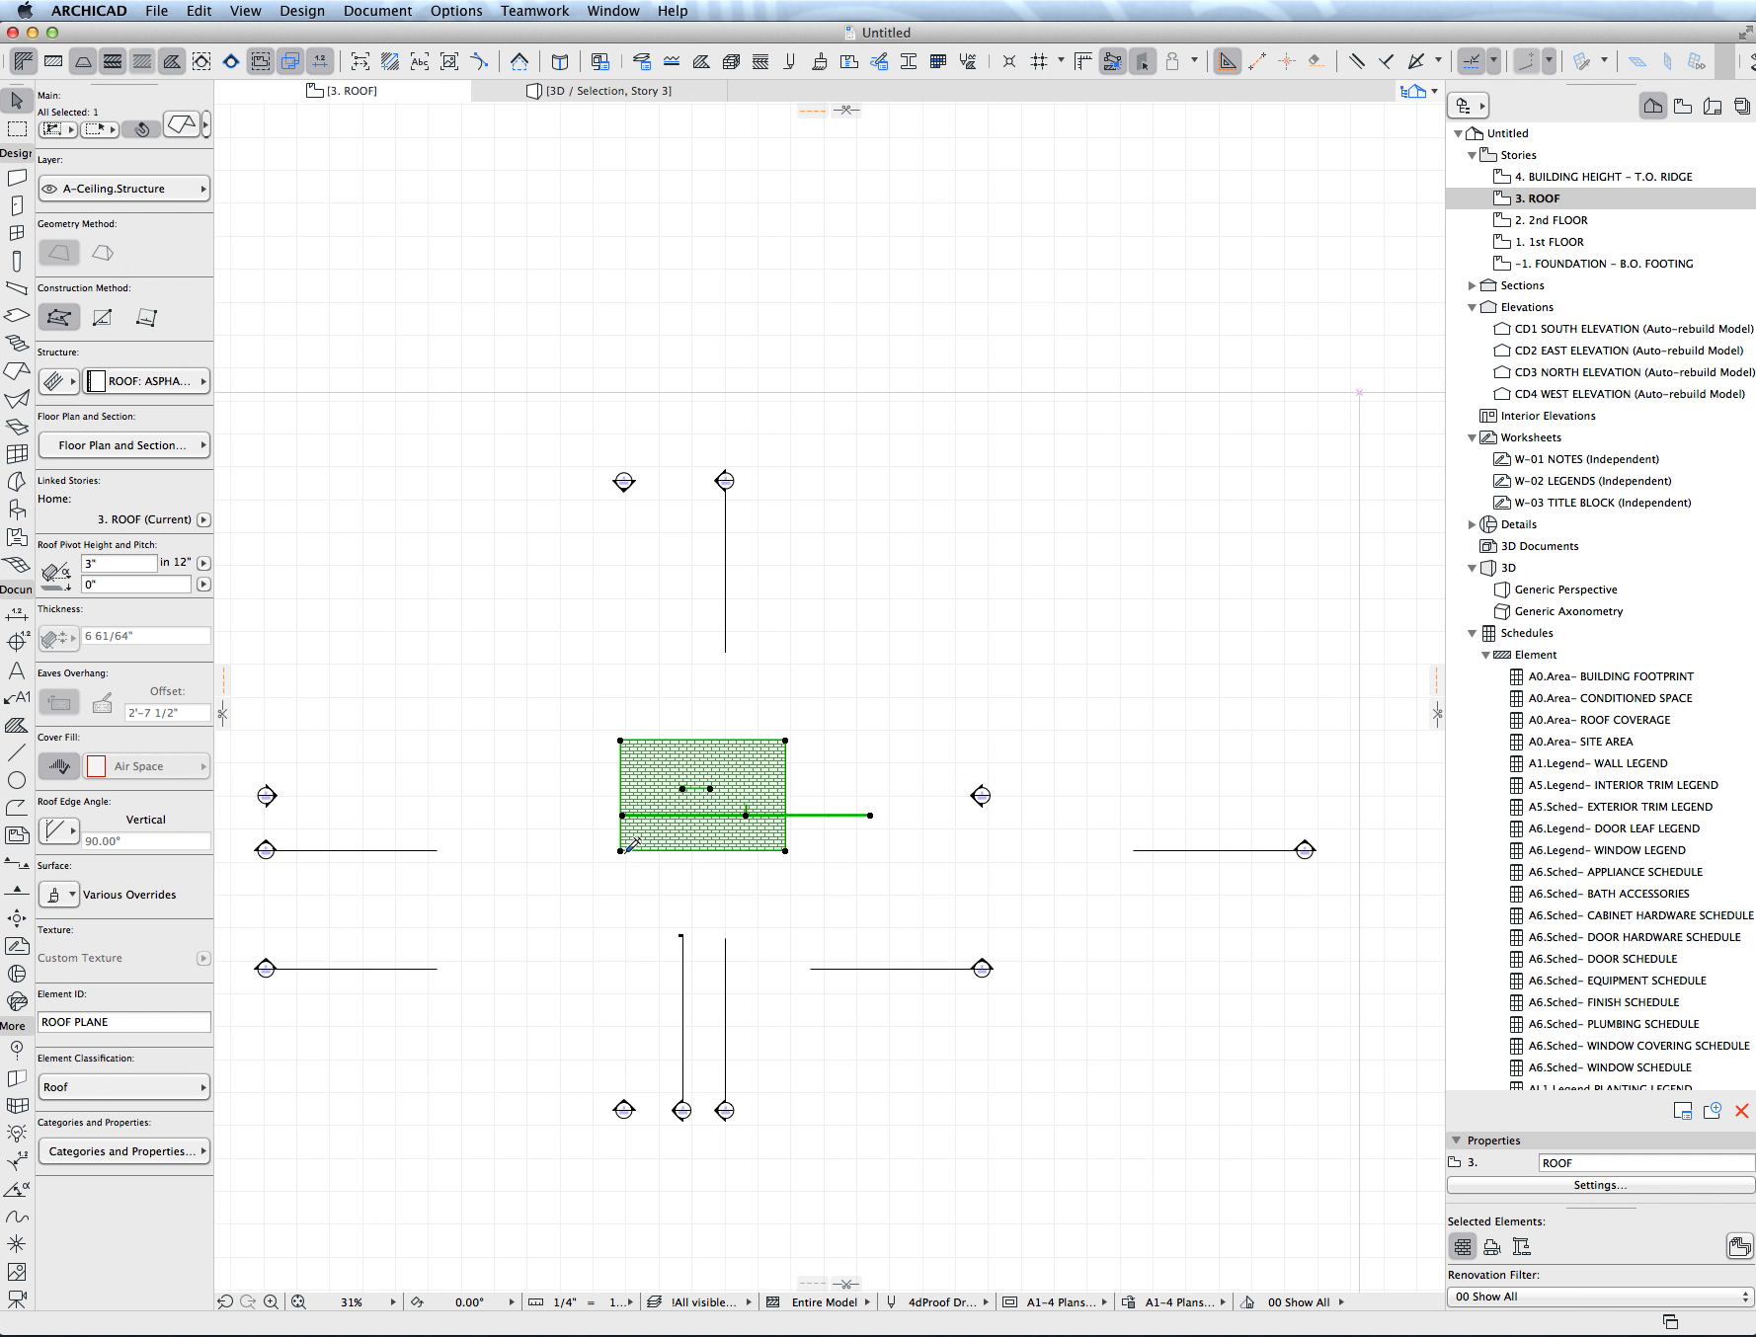
# - Mirror a copy of the roof plane about a 45° diagonal axis through its lower-left corner
pyautogui.press('alt+super+m')
pyautogui.scroll(-10, 626, 853)
pyautogui.scroll(10, 626, 853)
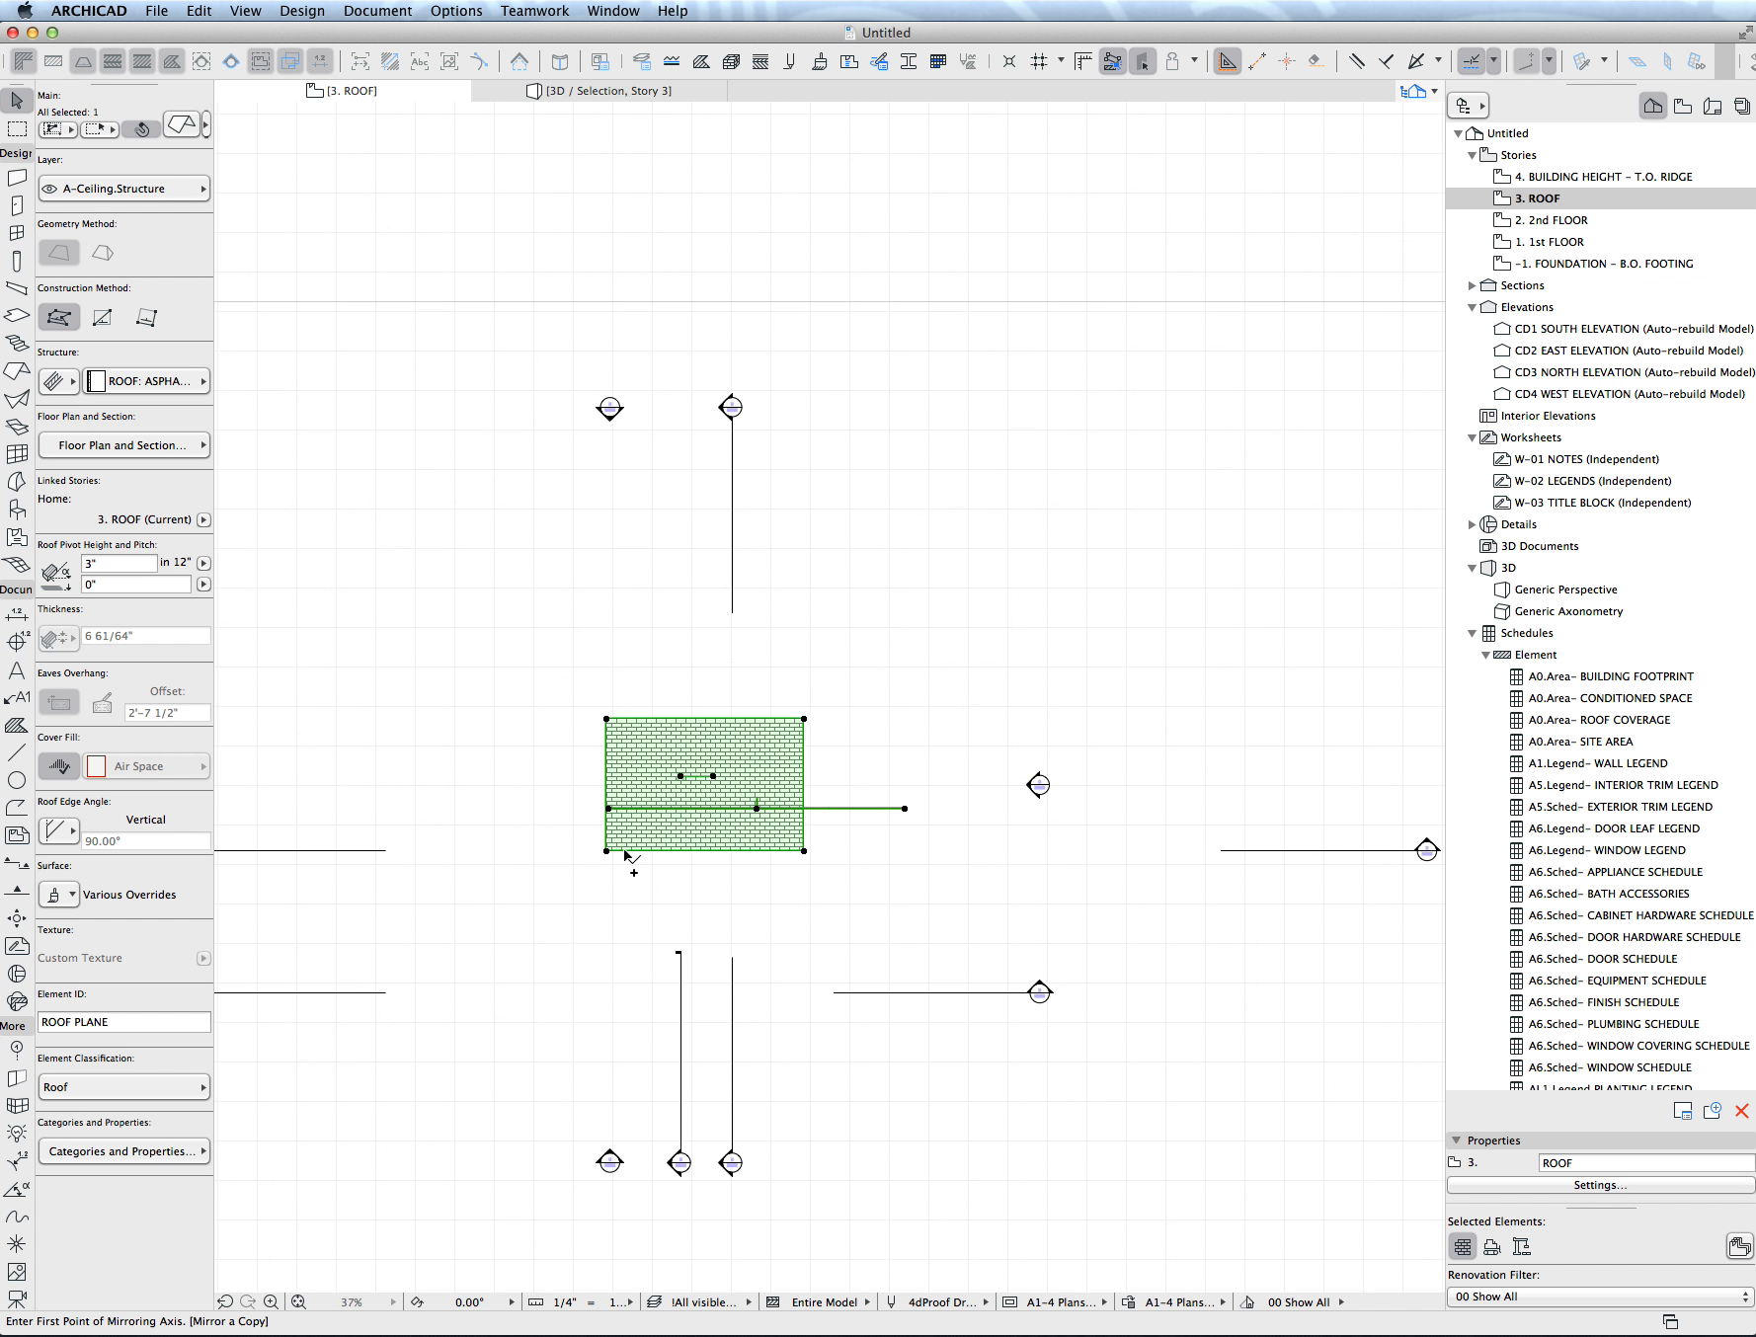
pyautogui.click(607, 850)
pyautogui.click(534, 924)
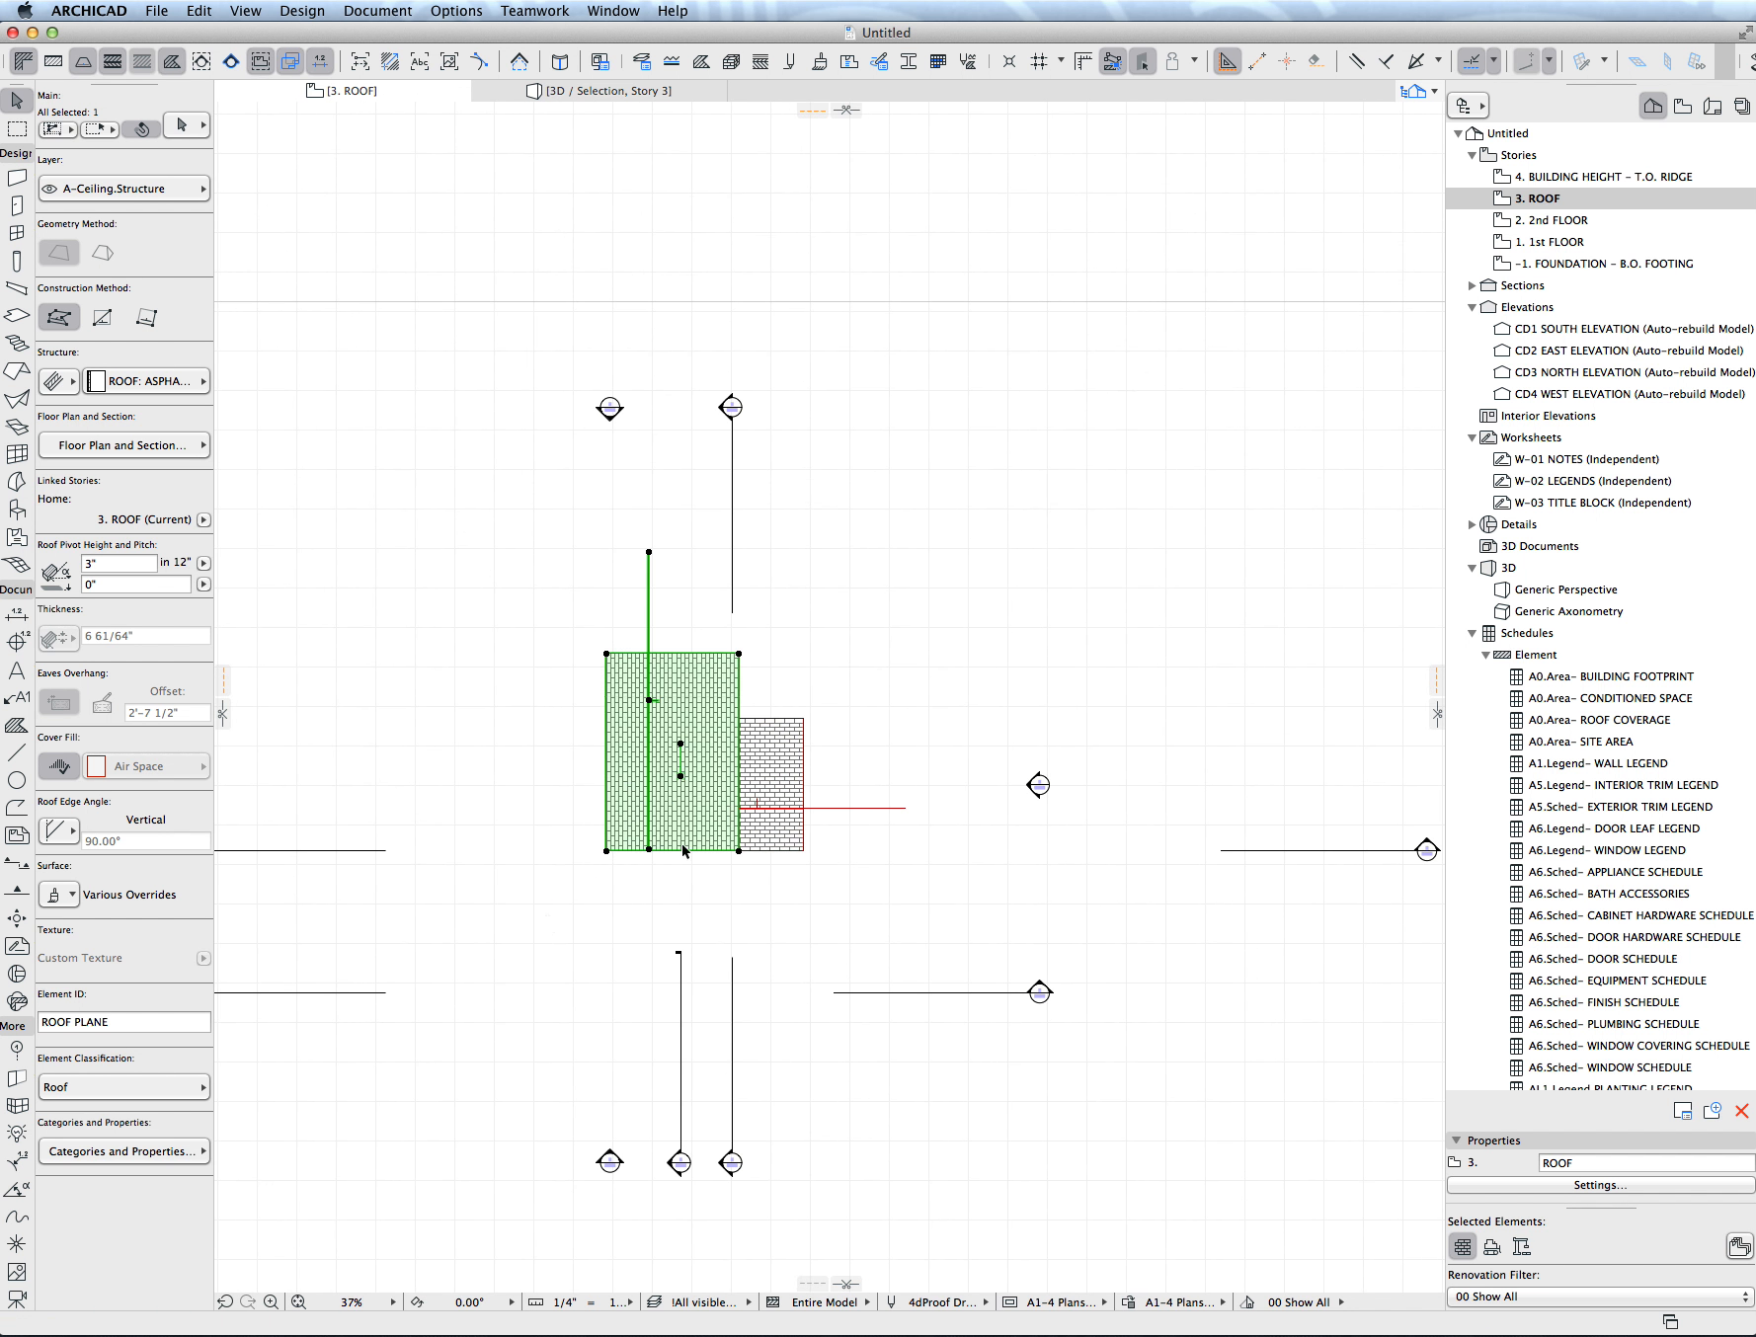
pyautogui.keyDown('shift'); pyautogui.click(785, 784); pyautogui.keyUp('shift')
pyautogui.moveTo(778, 785); pyautogui.dragTo(833, 792)
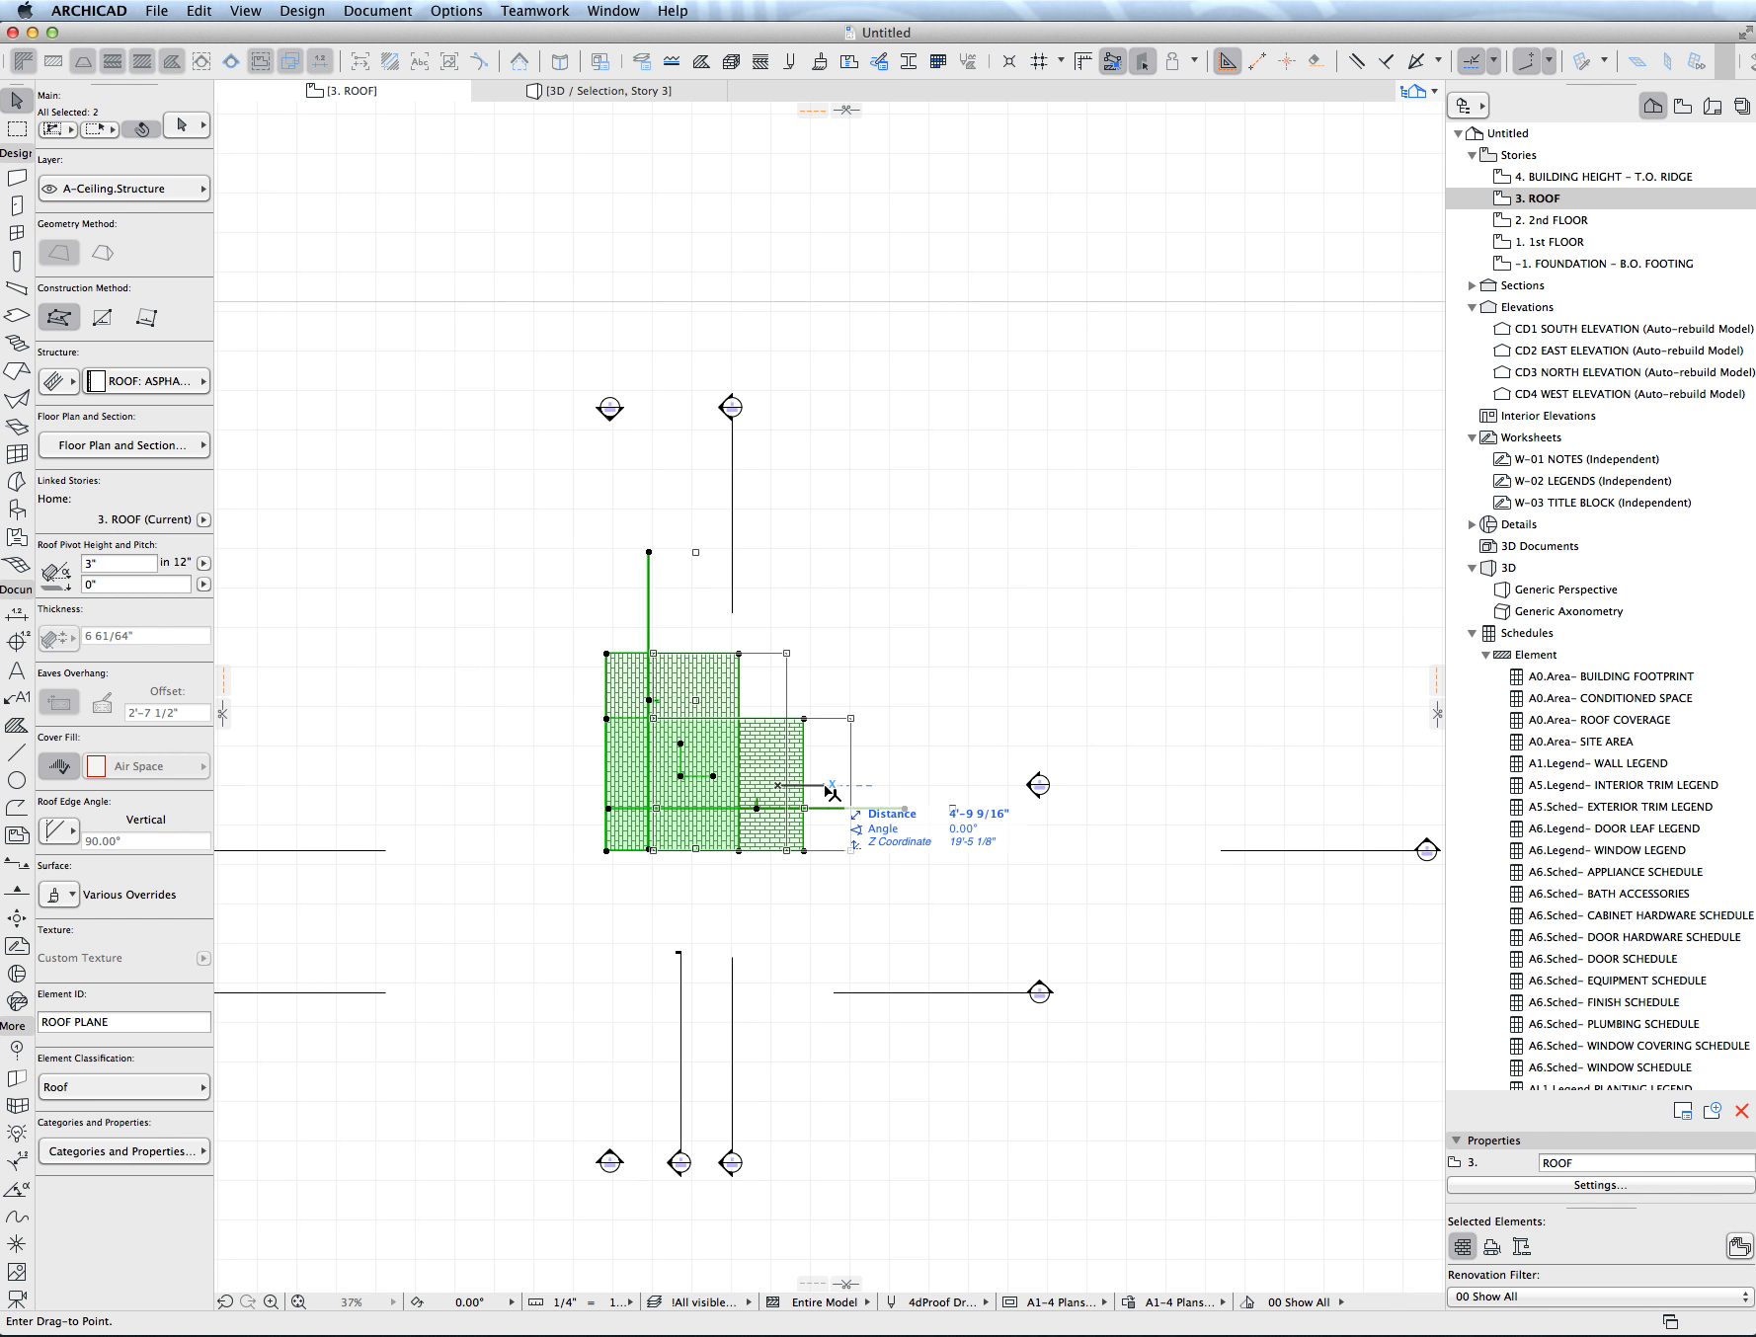
pyautogui.press('Escape')
pyautogui.press('Escape')
# - Move only the original horizontal roof plane to the right, leaving the mirrored copy in place
pyautogui.click(785, 784)
pyautogui.press('super+d')
pyautogui.click(784, 783)
pyautogui.click(836, 784)
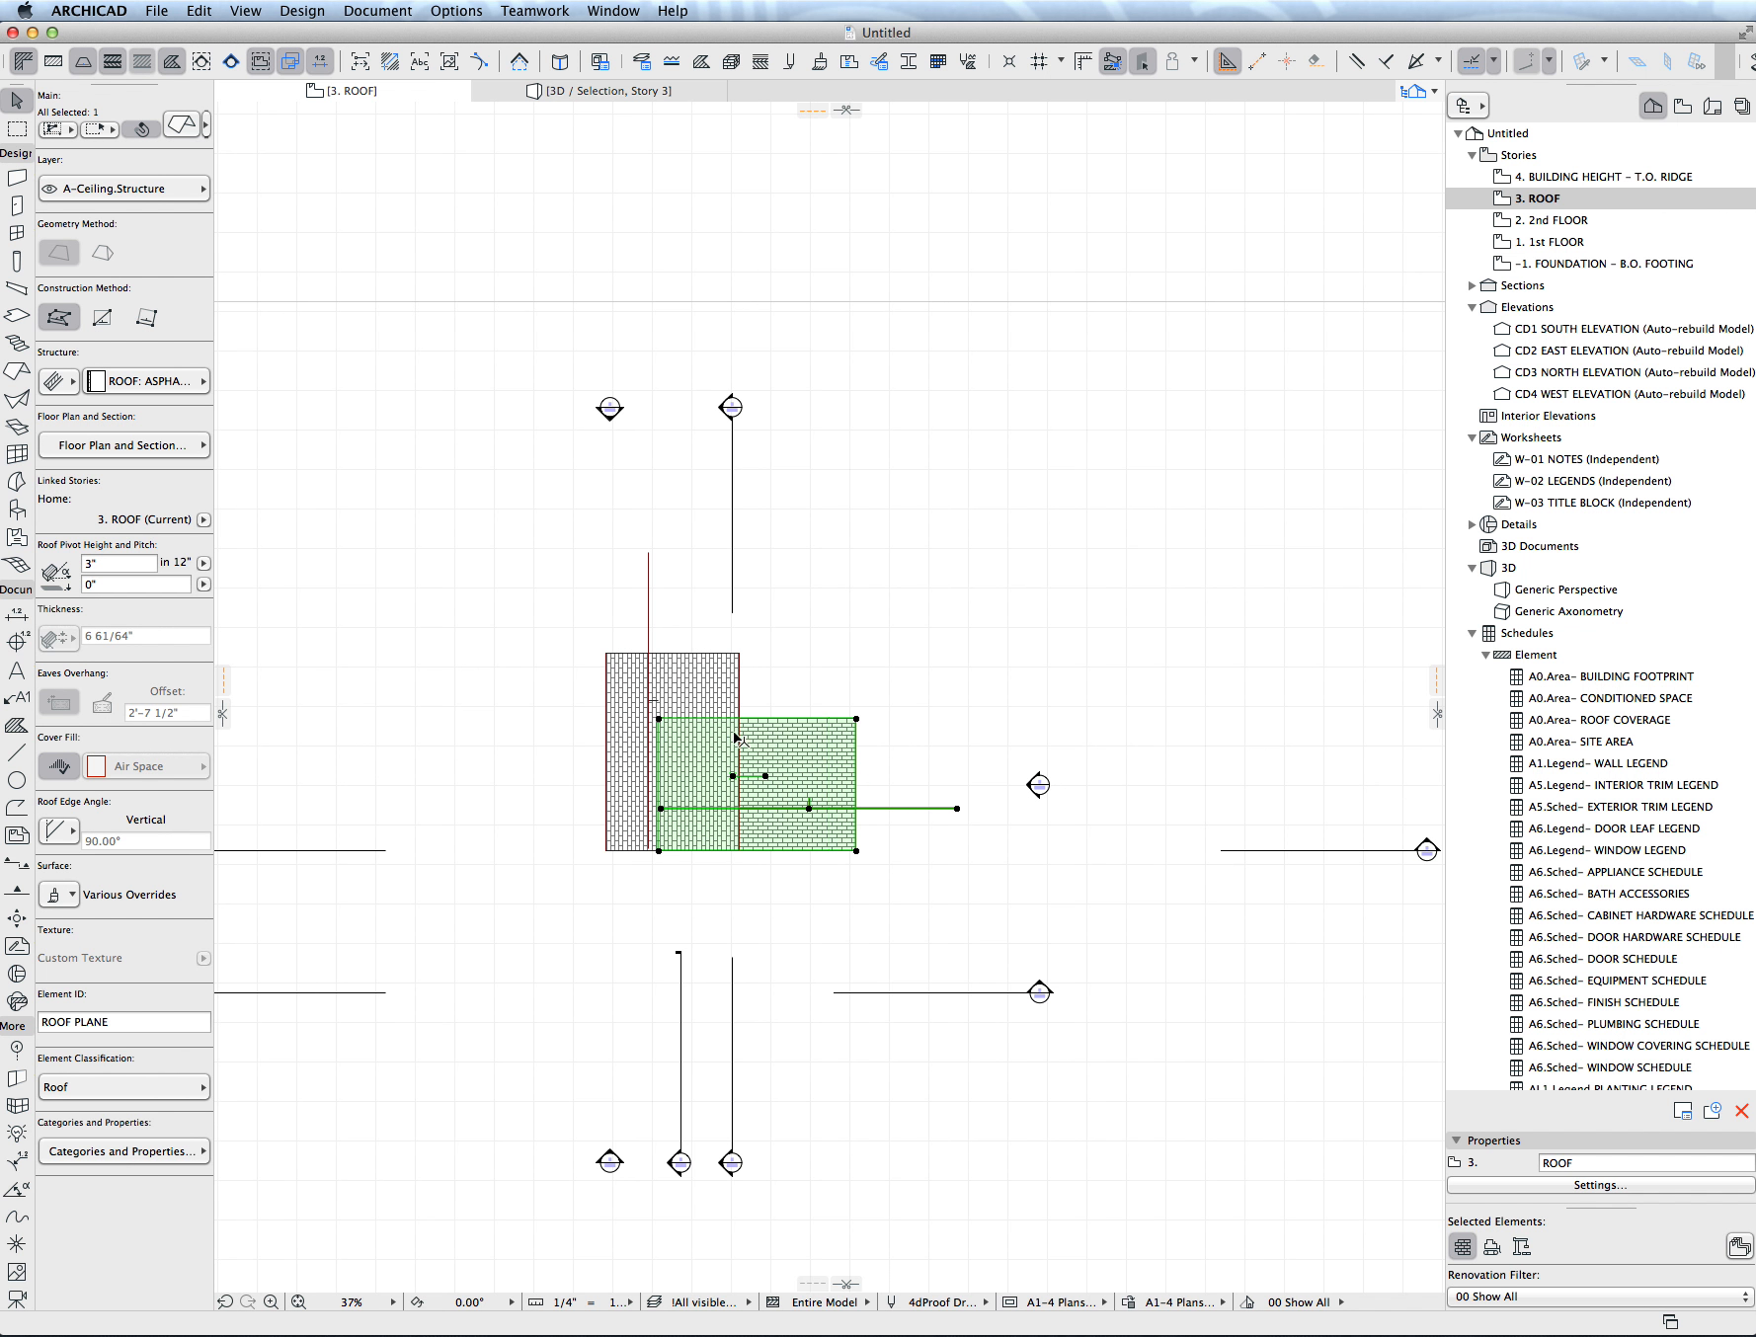
# - Check the top and bottom roof elevations of the planes near their lower edge
pyautogui.click(711, 687)
pyautogui.click(789, 751)
pyautogui.press('super+9')
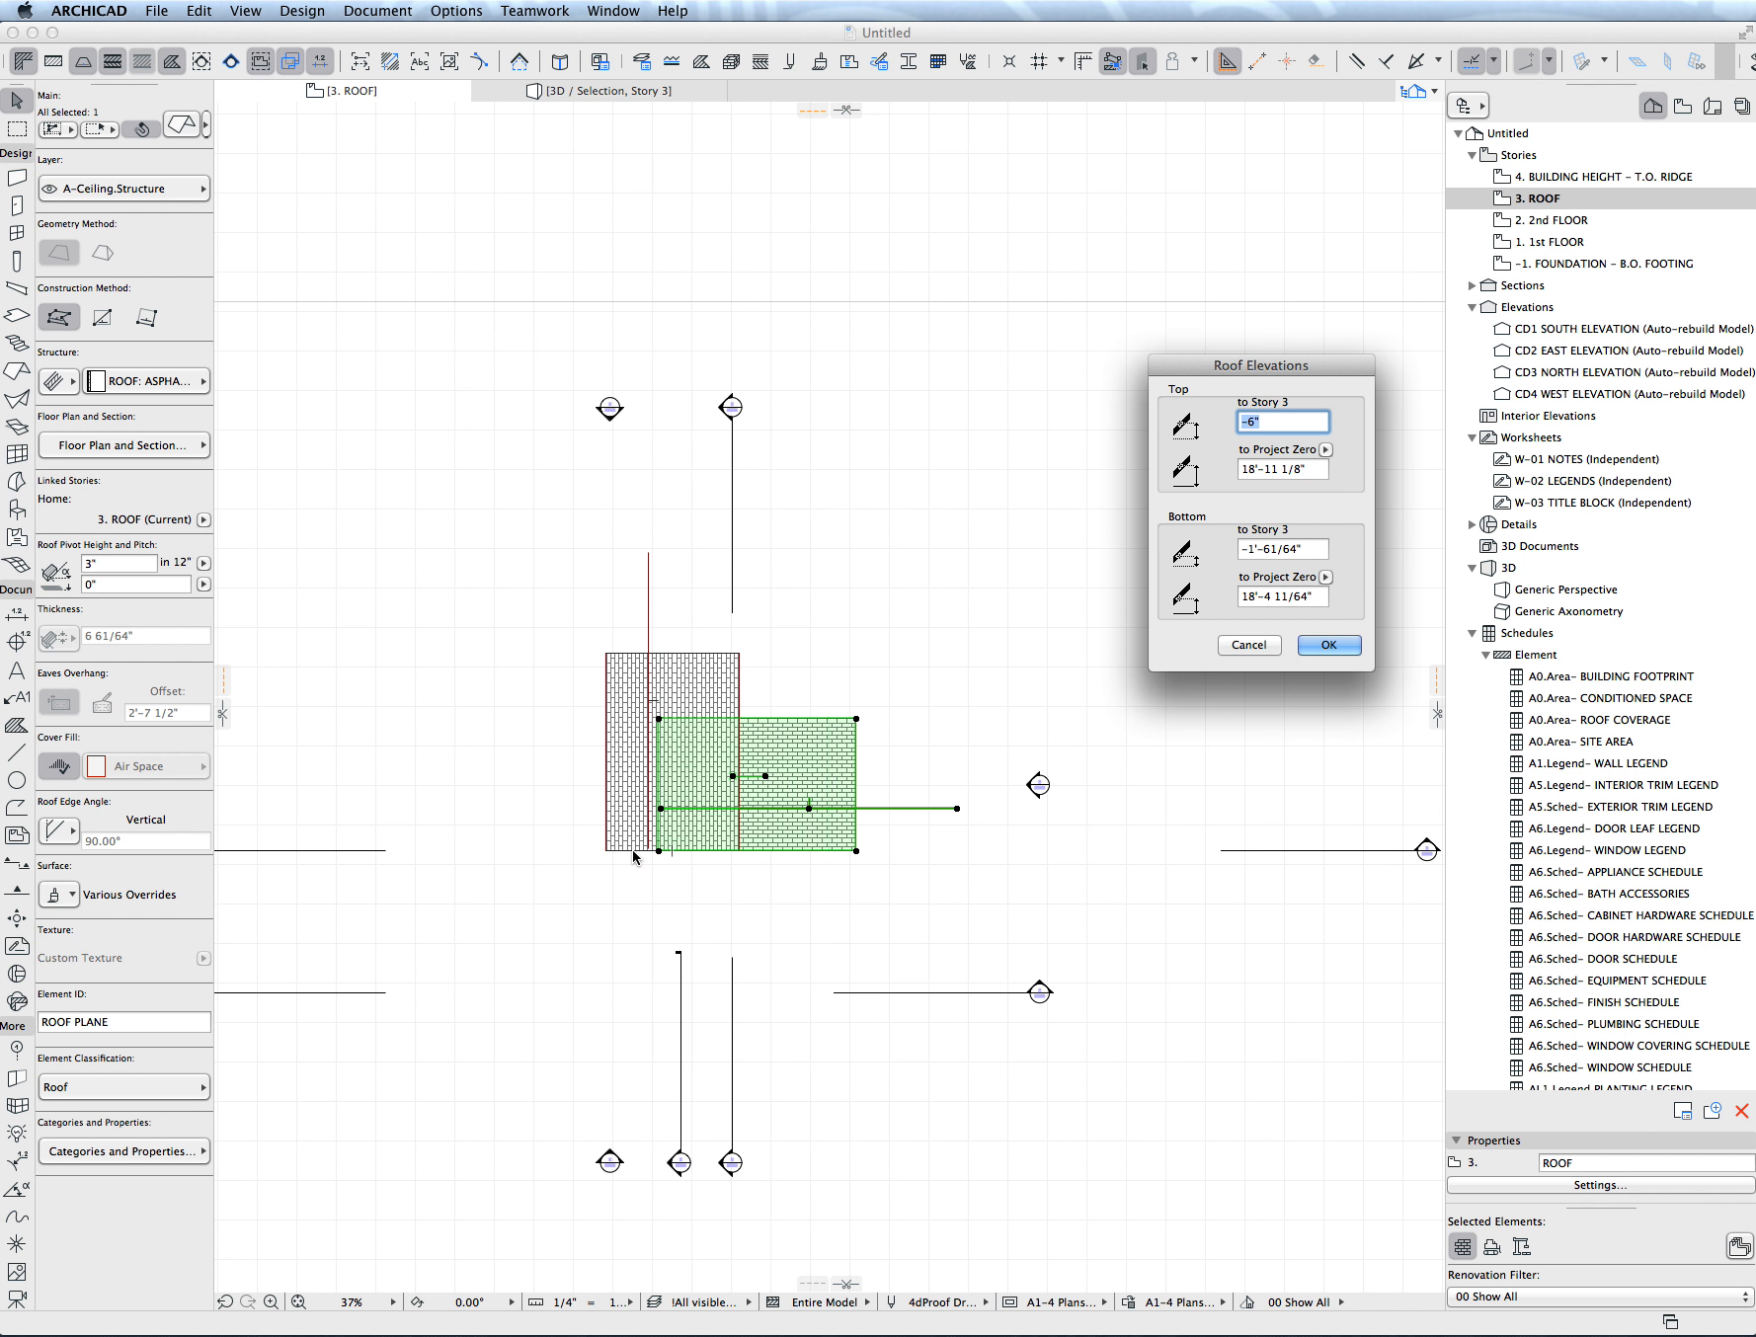
pyautogui.click(1329, 644)
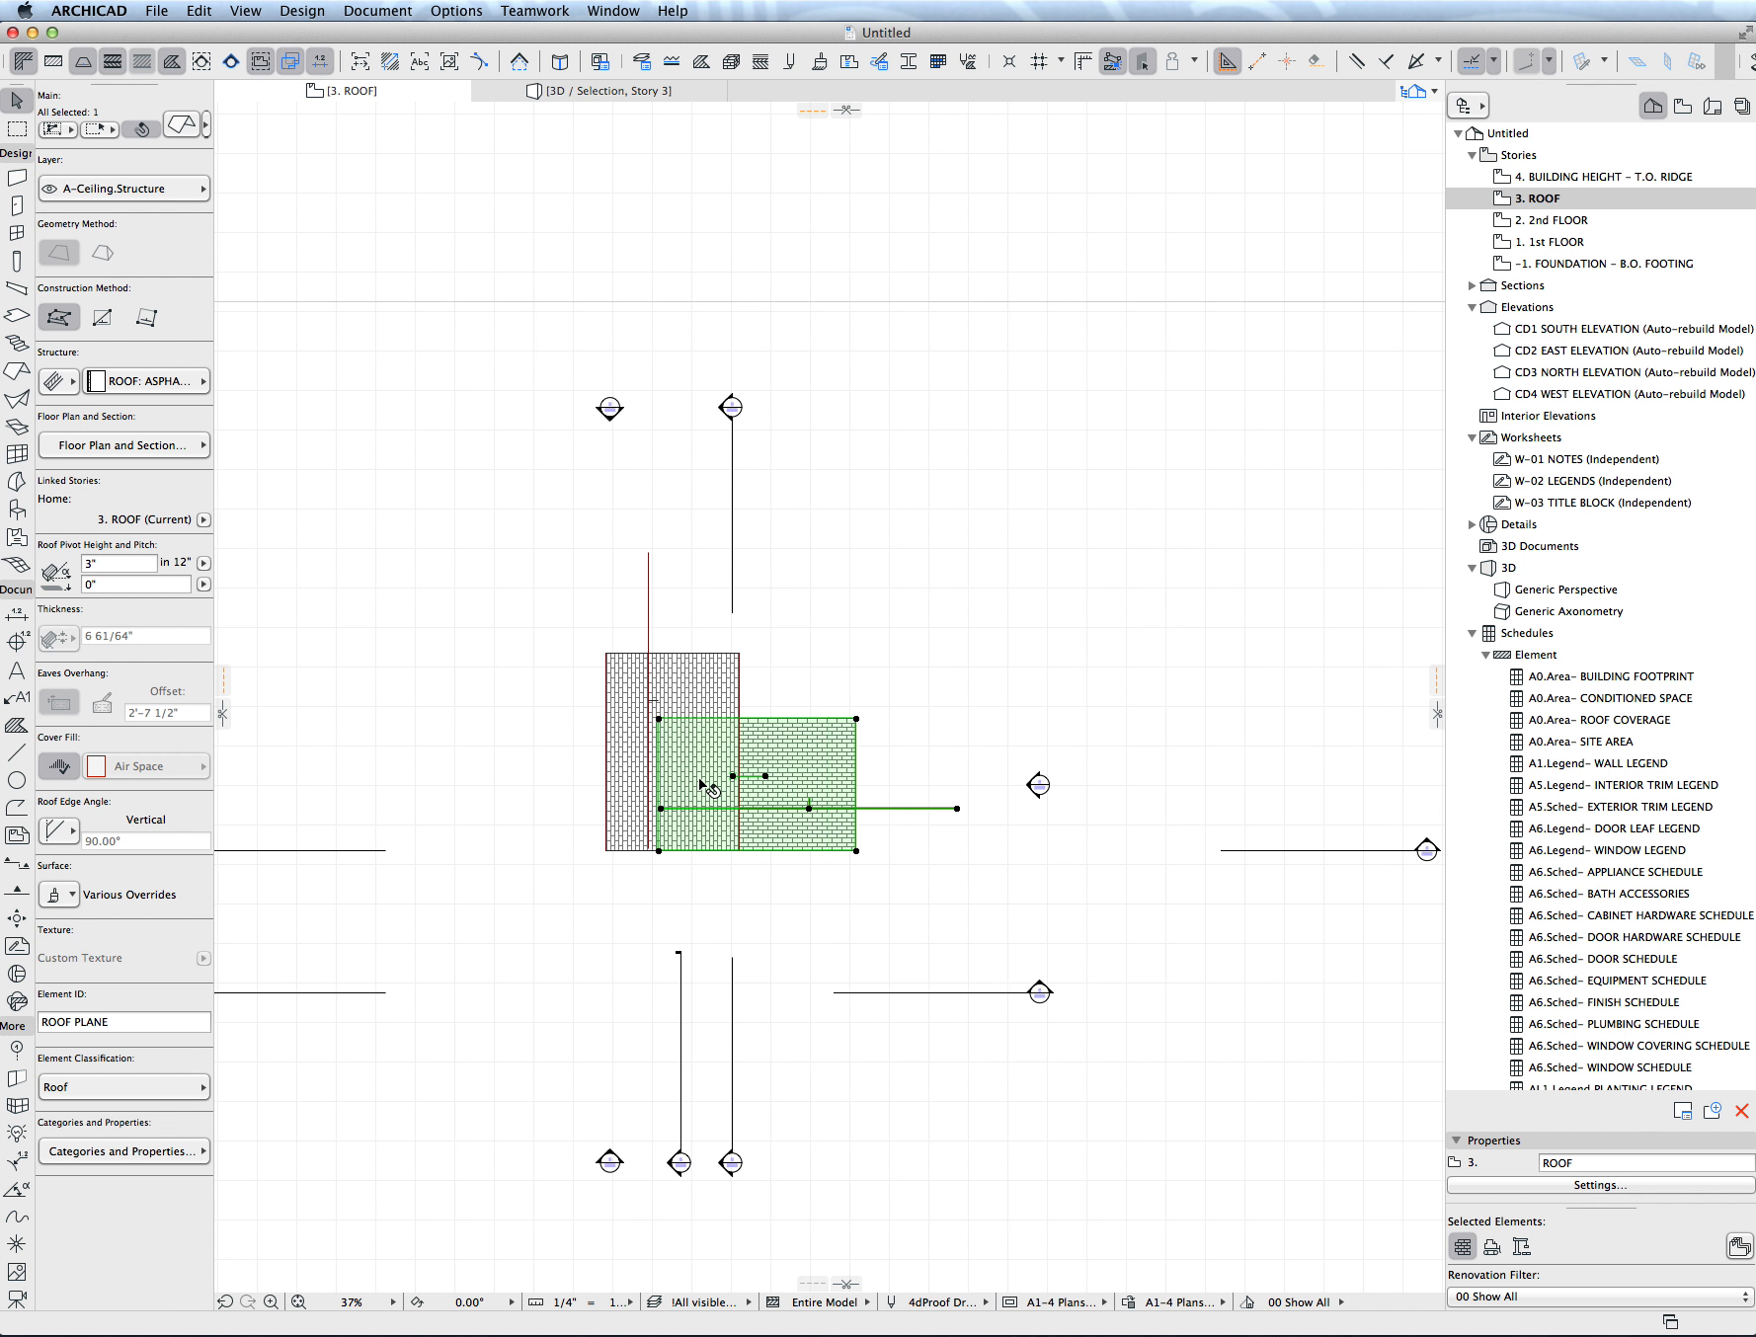
pyautogui.scroll(5, 701, 786)
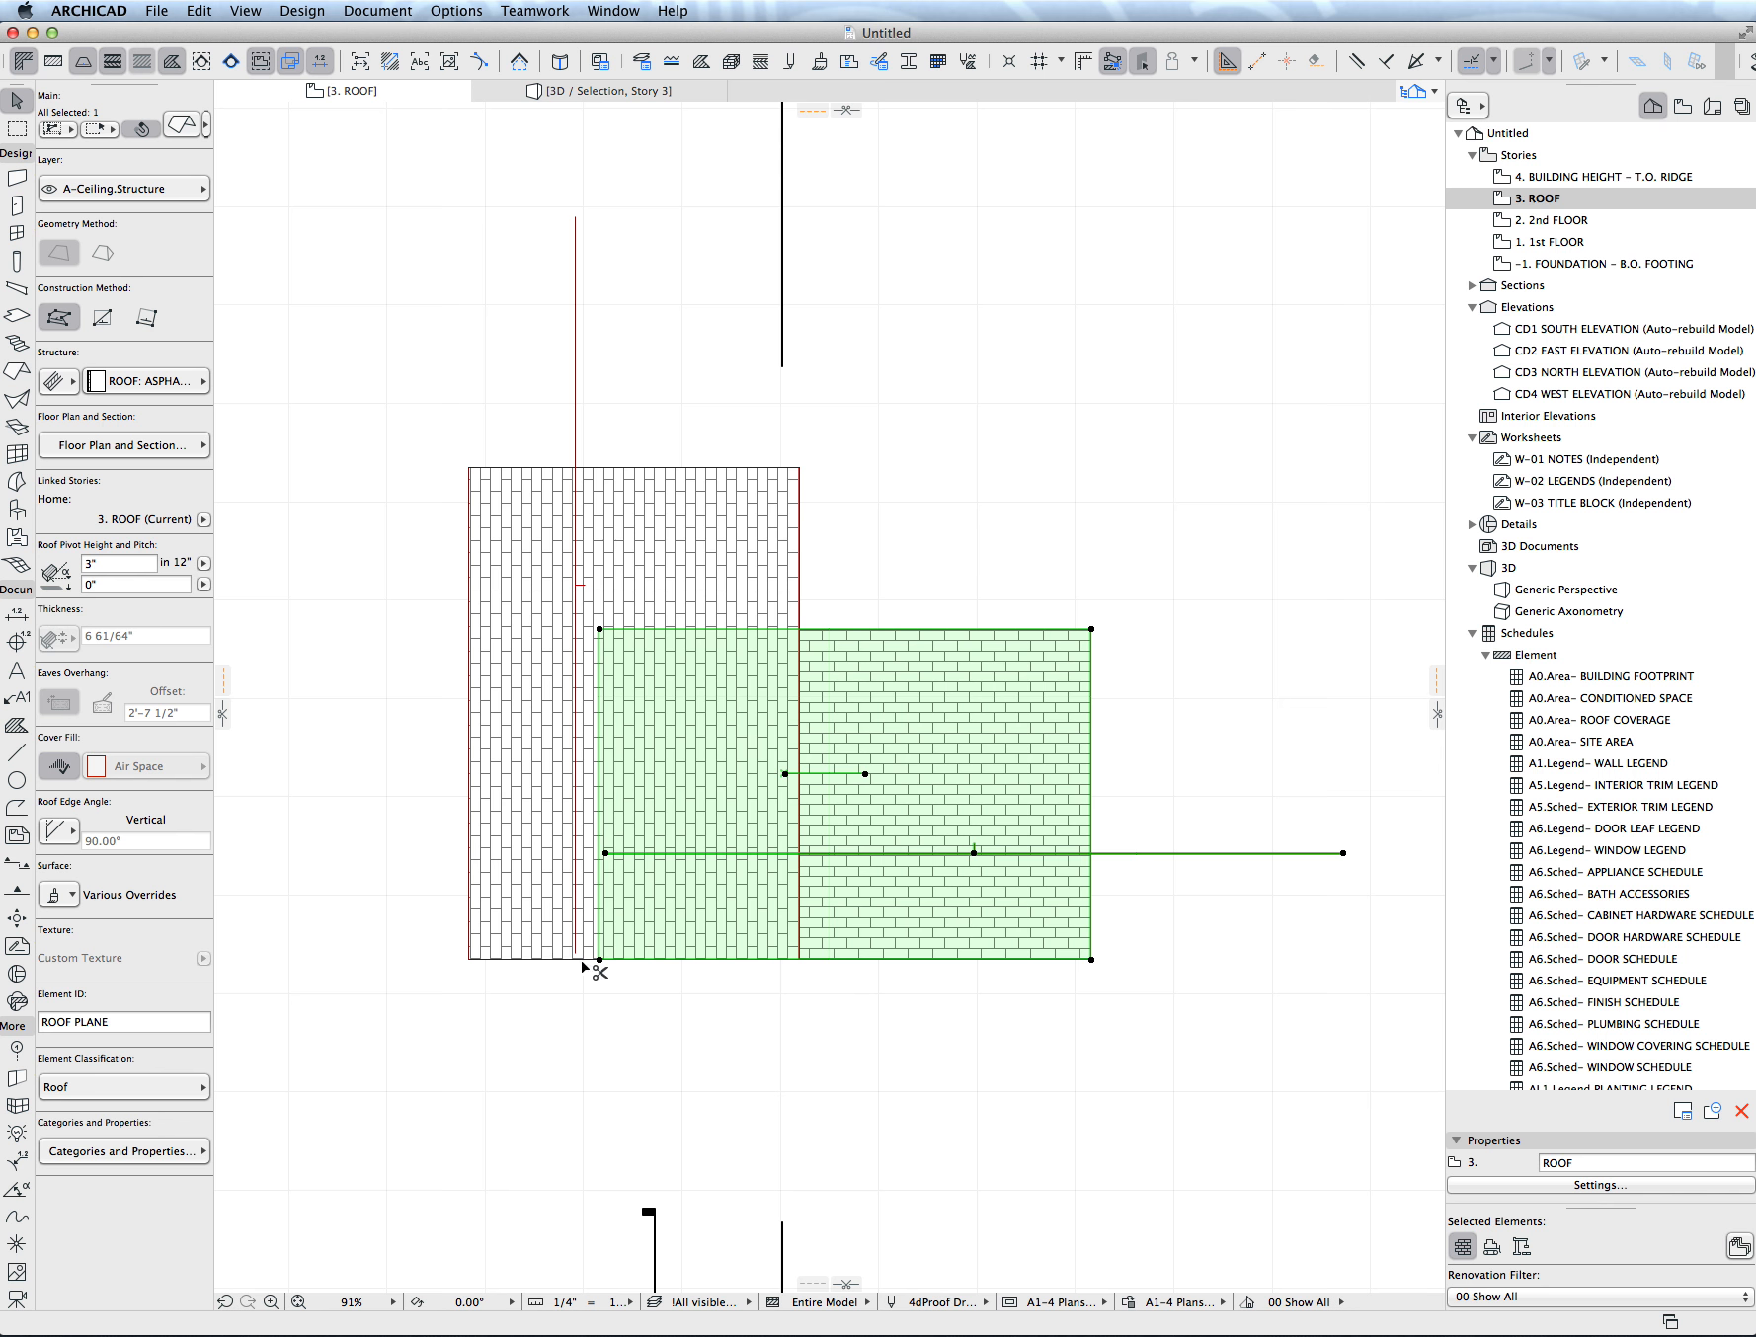
pyautogui.press('super+9')
pyautogui.click(1330, 646)
# - Move the mirrored vertical roof plane straight up, so its lower edge sits above that of the horizontal plane
pyautogui.press('Escape')
pyautogui.click(798, 473)
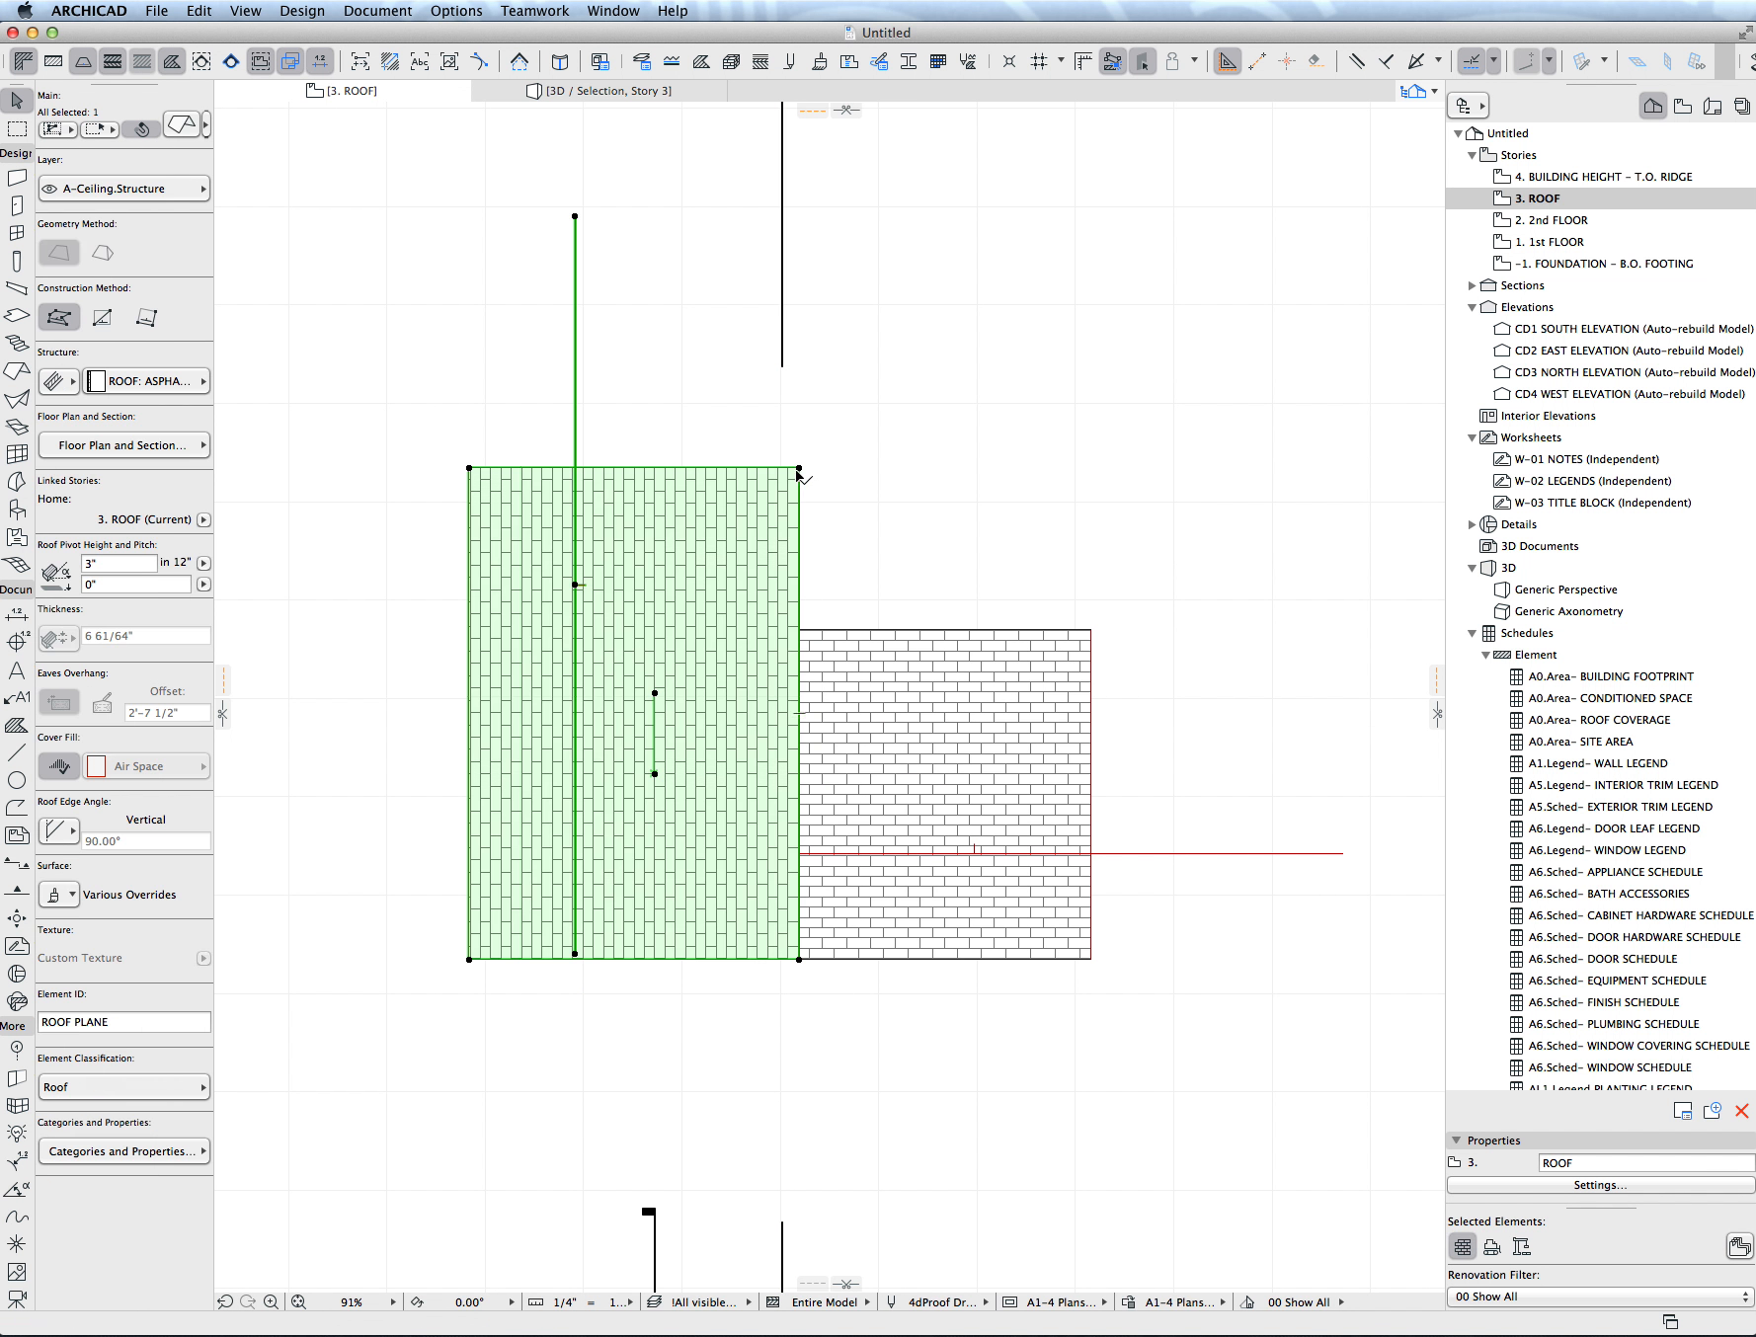
pyautogui.moveTo(798, 474); pyautogui.dragTo(798, 388)
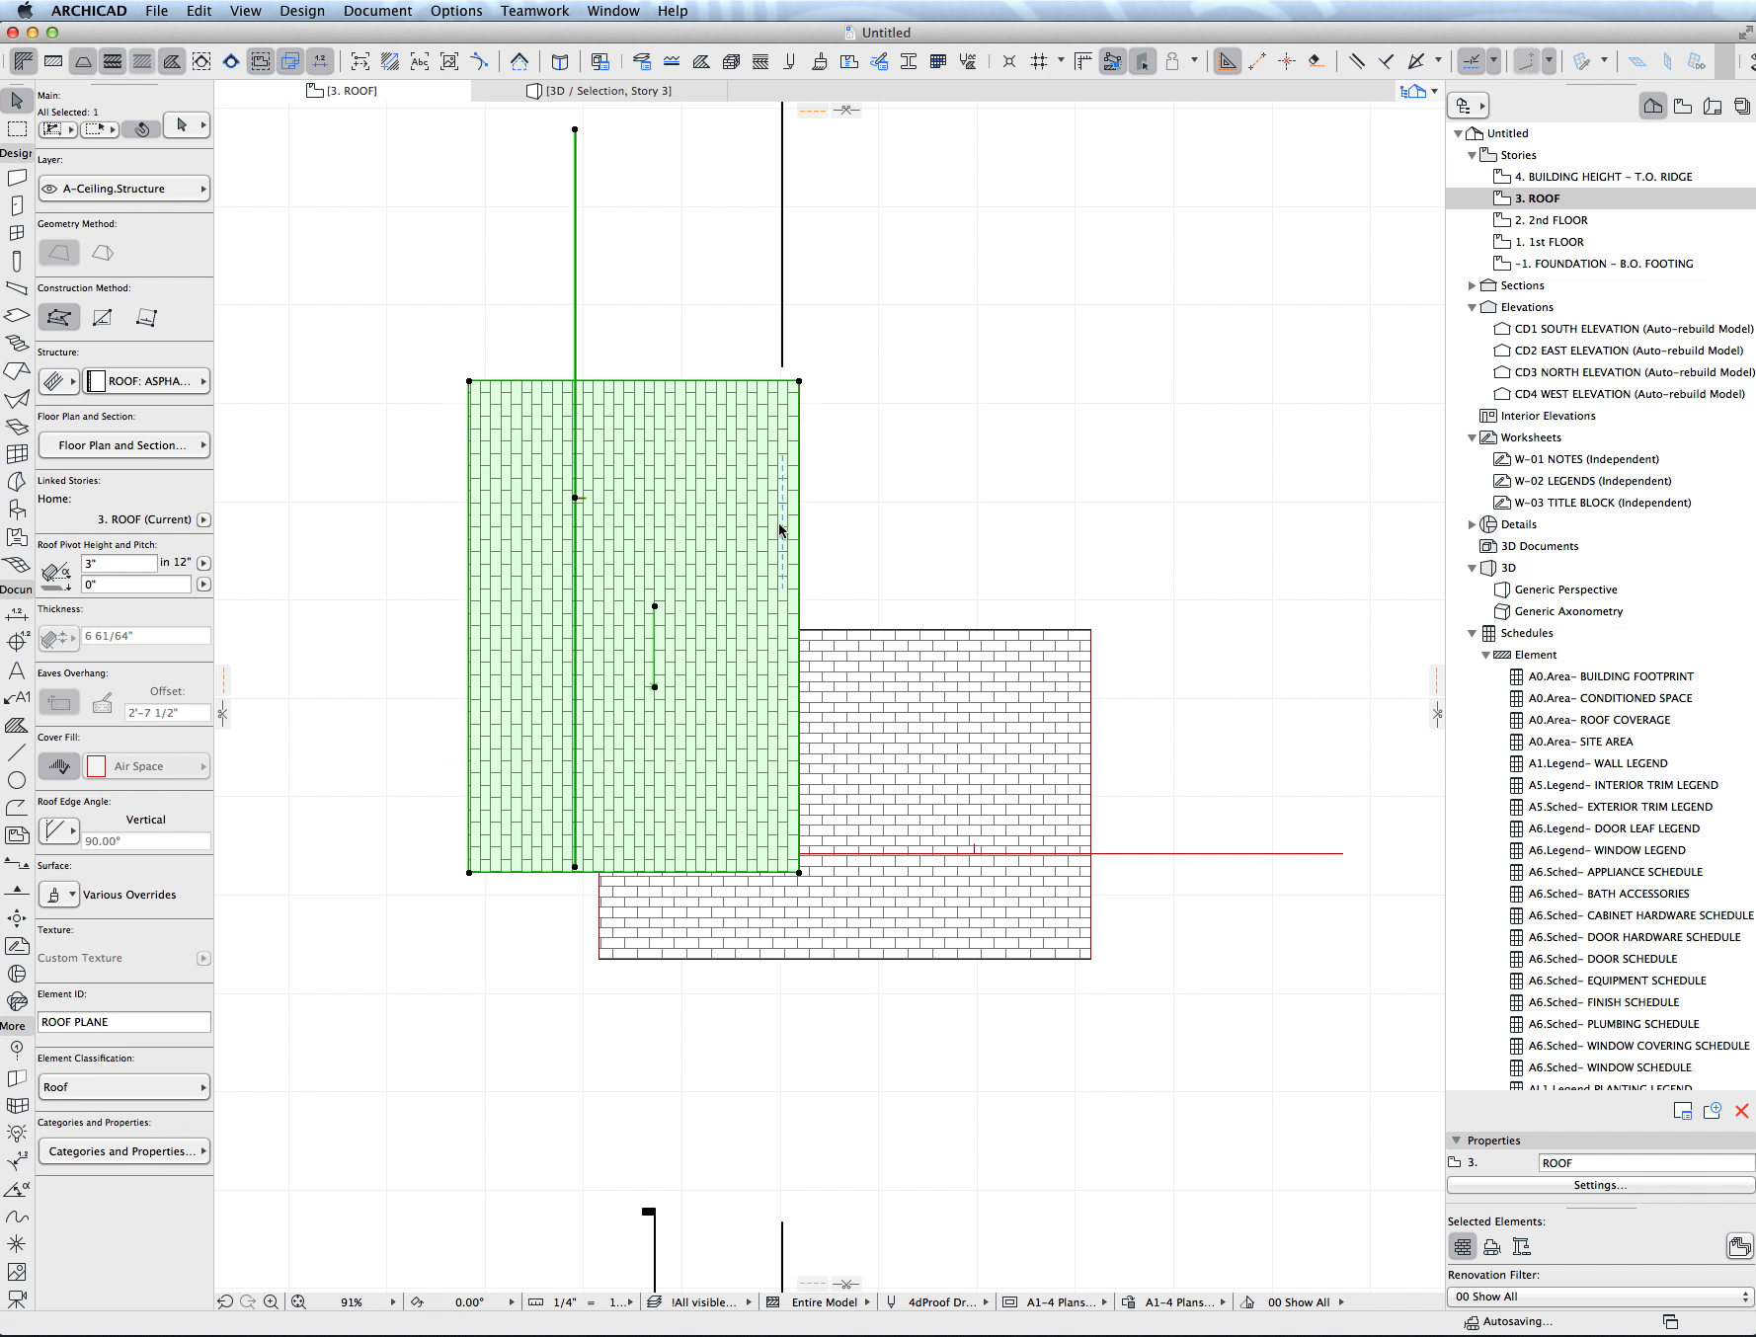
# - Trim the horizontal and vertical roof planes to each other so they meet along a diagonal valley line
pyautogui.keyDown('super'); pyautogui.click(603, 925); pyautogui.keyUp('super')
pyautogui.click(598, 908)
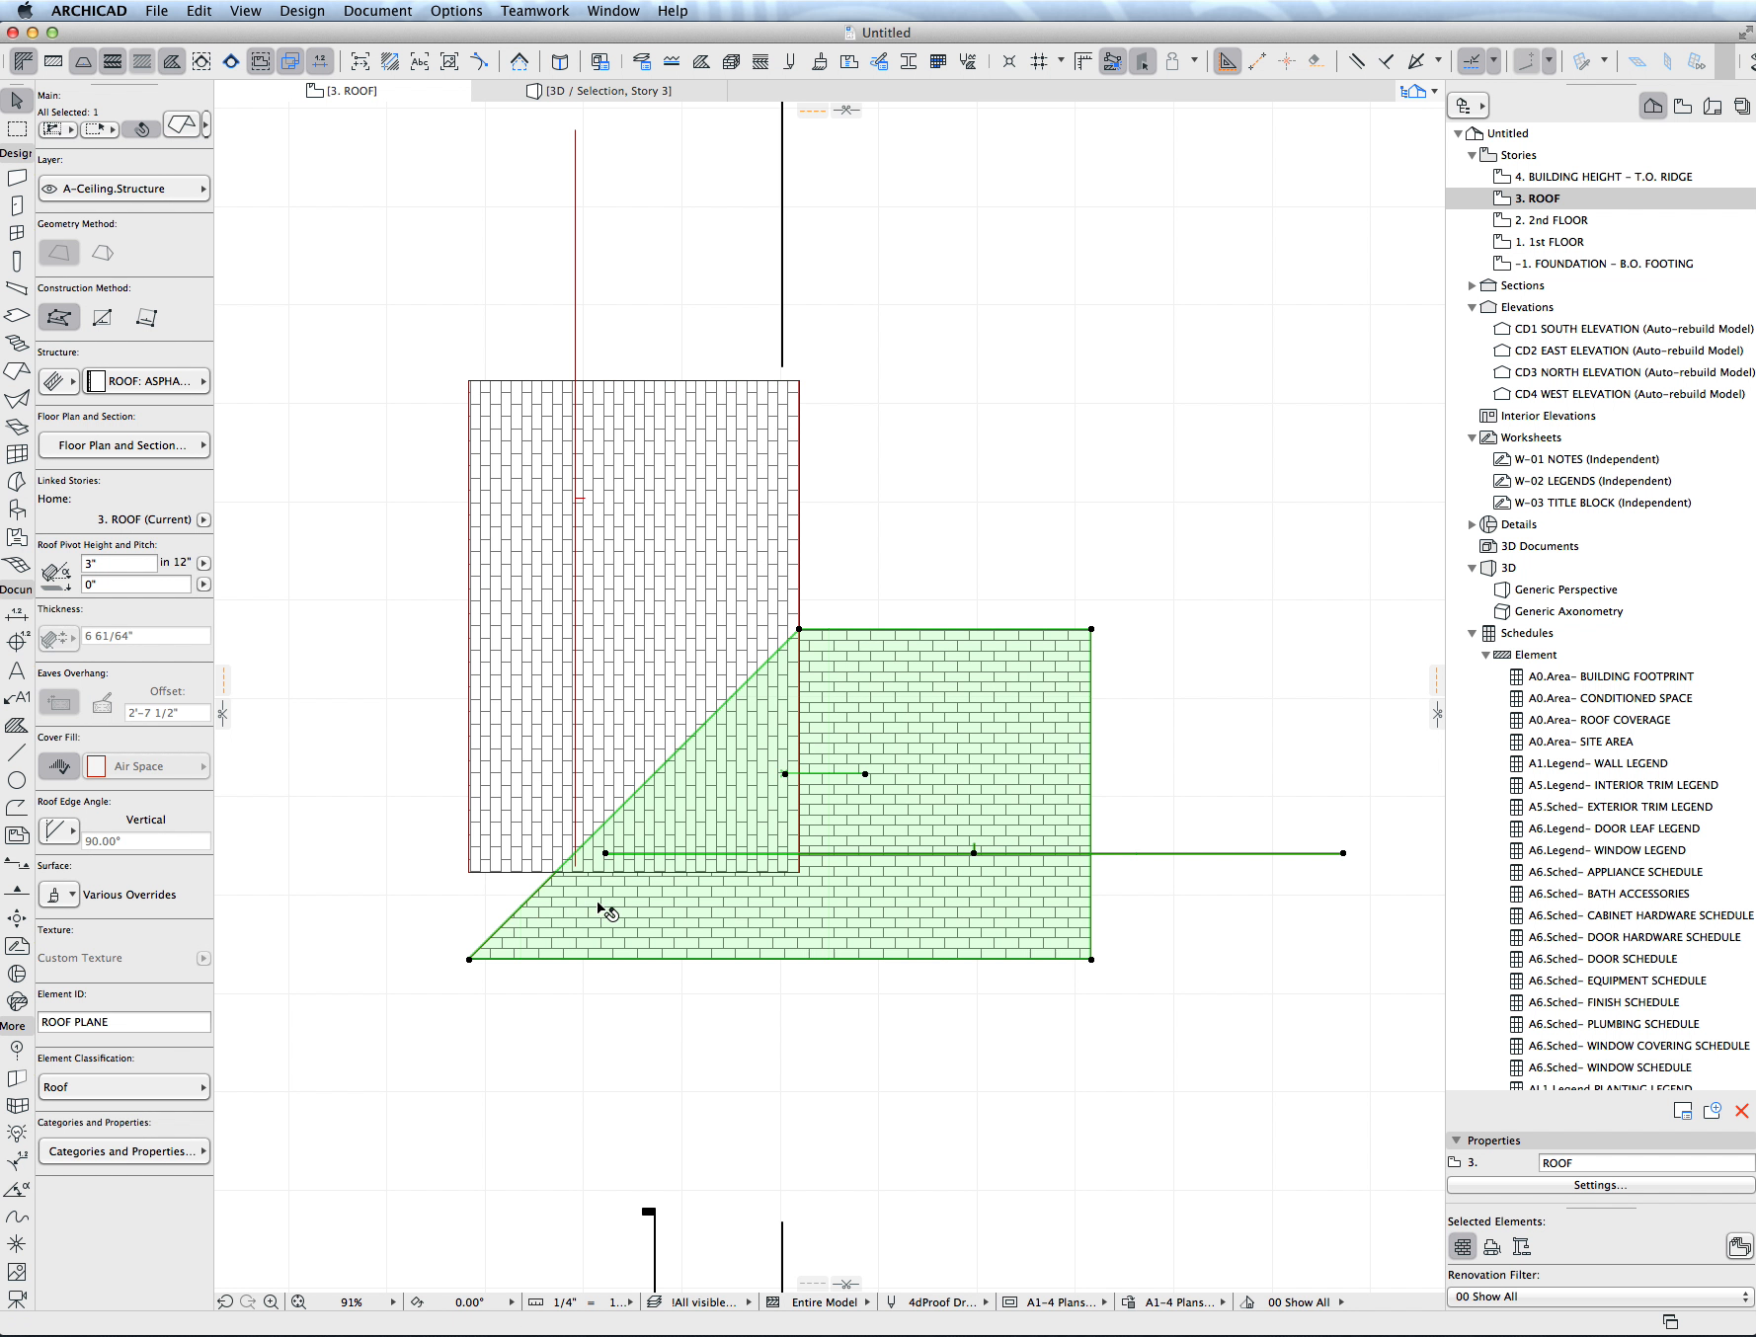
pyautogui.keyDown('super'); pyautogui.click(536, 877); pyautogui.keyUp('super')
pyautogui.press('Escape')
pyautogui.click(780, 759)
pyautogui.keyDown('shift'); pyautogui.click(710, 662); pyautogui.keyUp('shift')
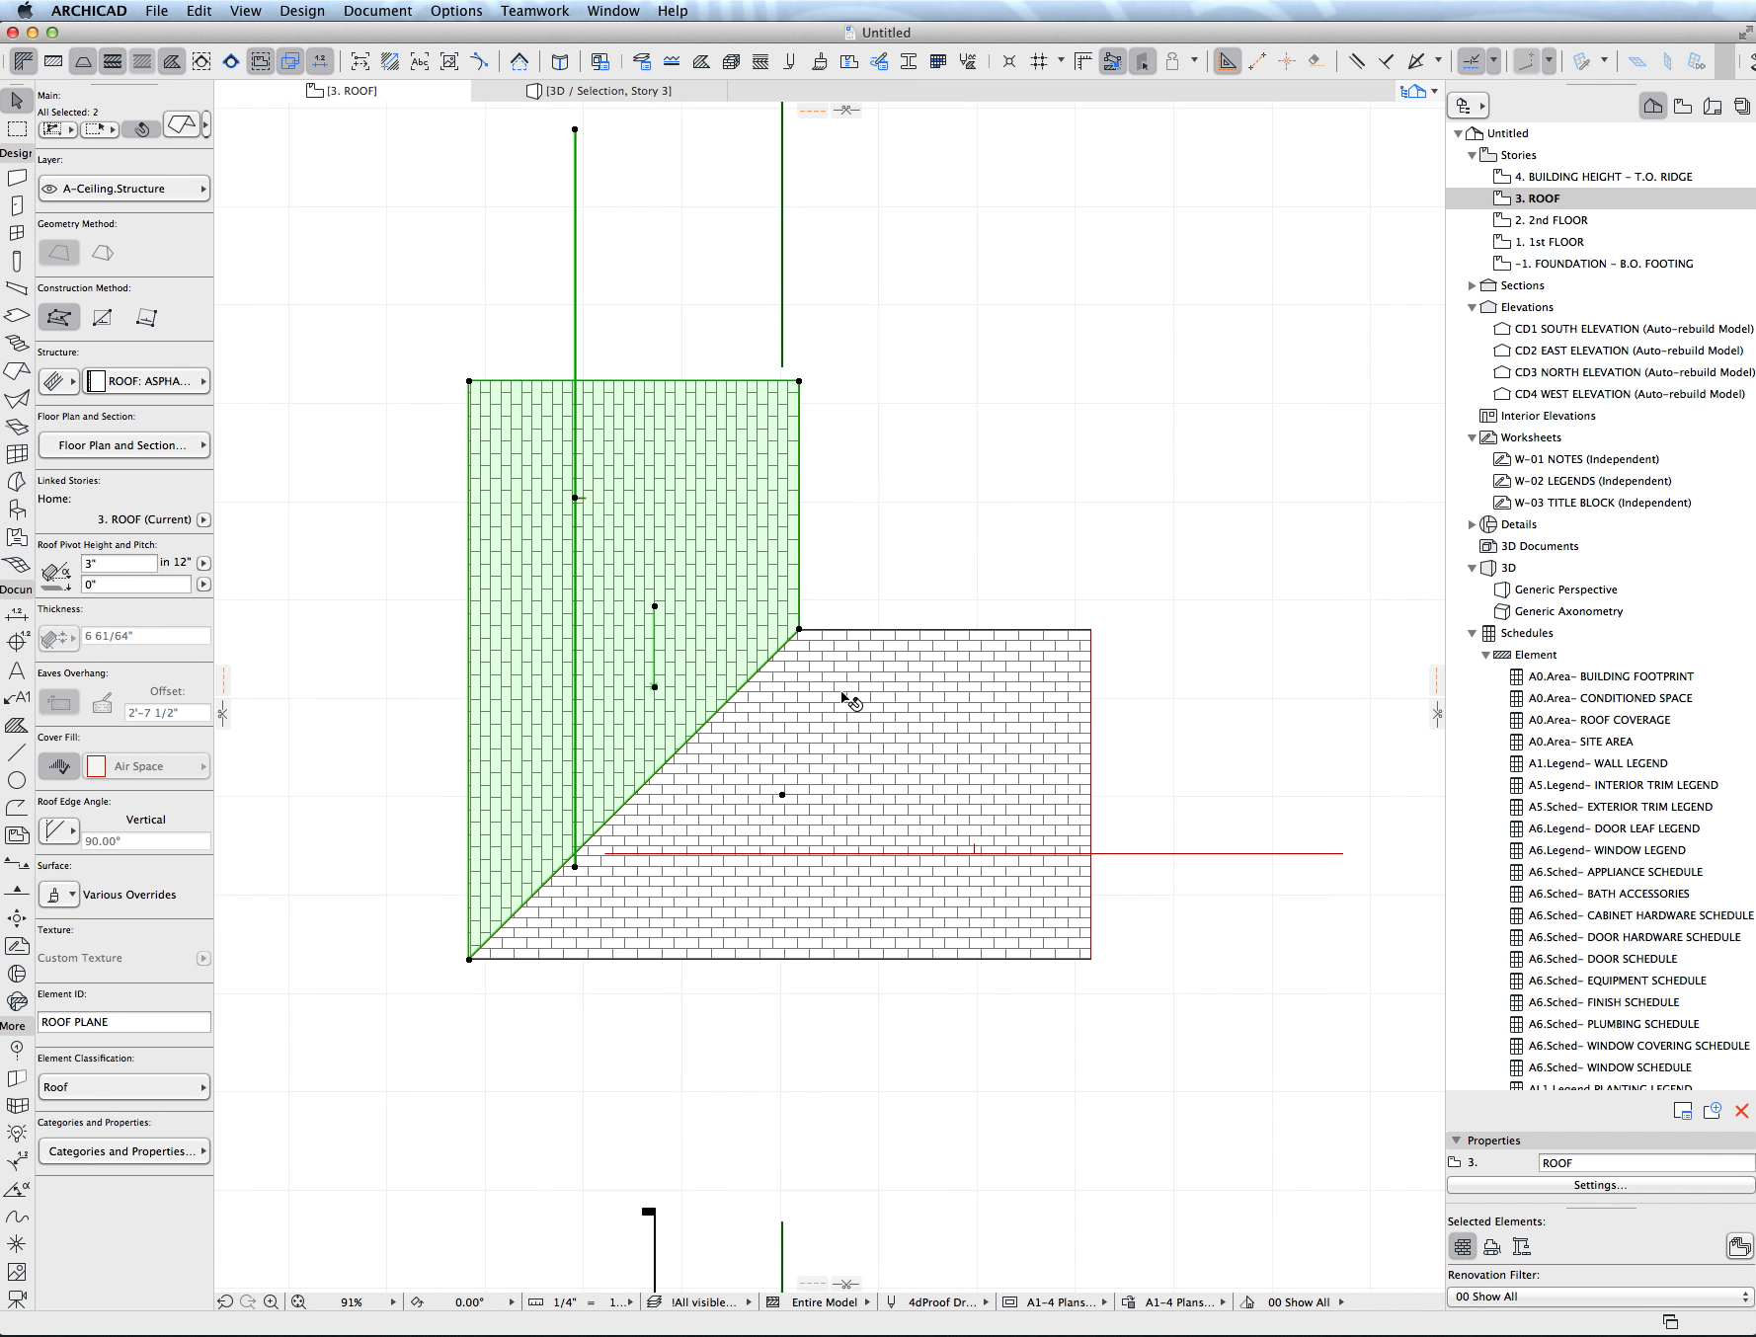
# - Show both joined roof planes in 3D and orbit around to examine how they meet
pyautogui.click(841, 693)
pyautogui.keyDown('shift'); pyautogui.click(772, 598); pyautogui.keyUp('shift')
pyautogui.press('F5')
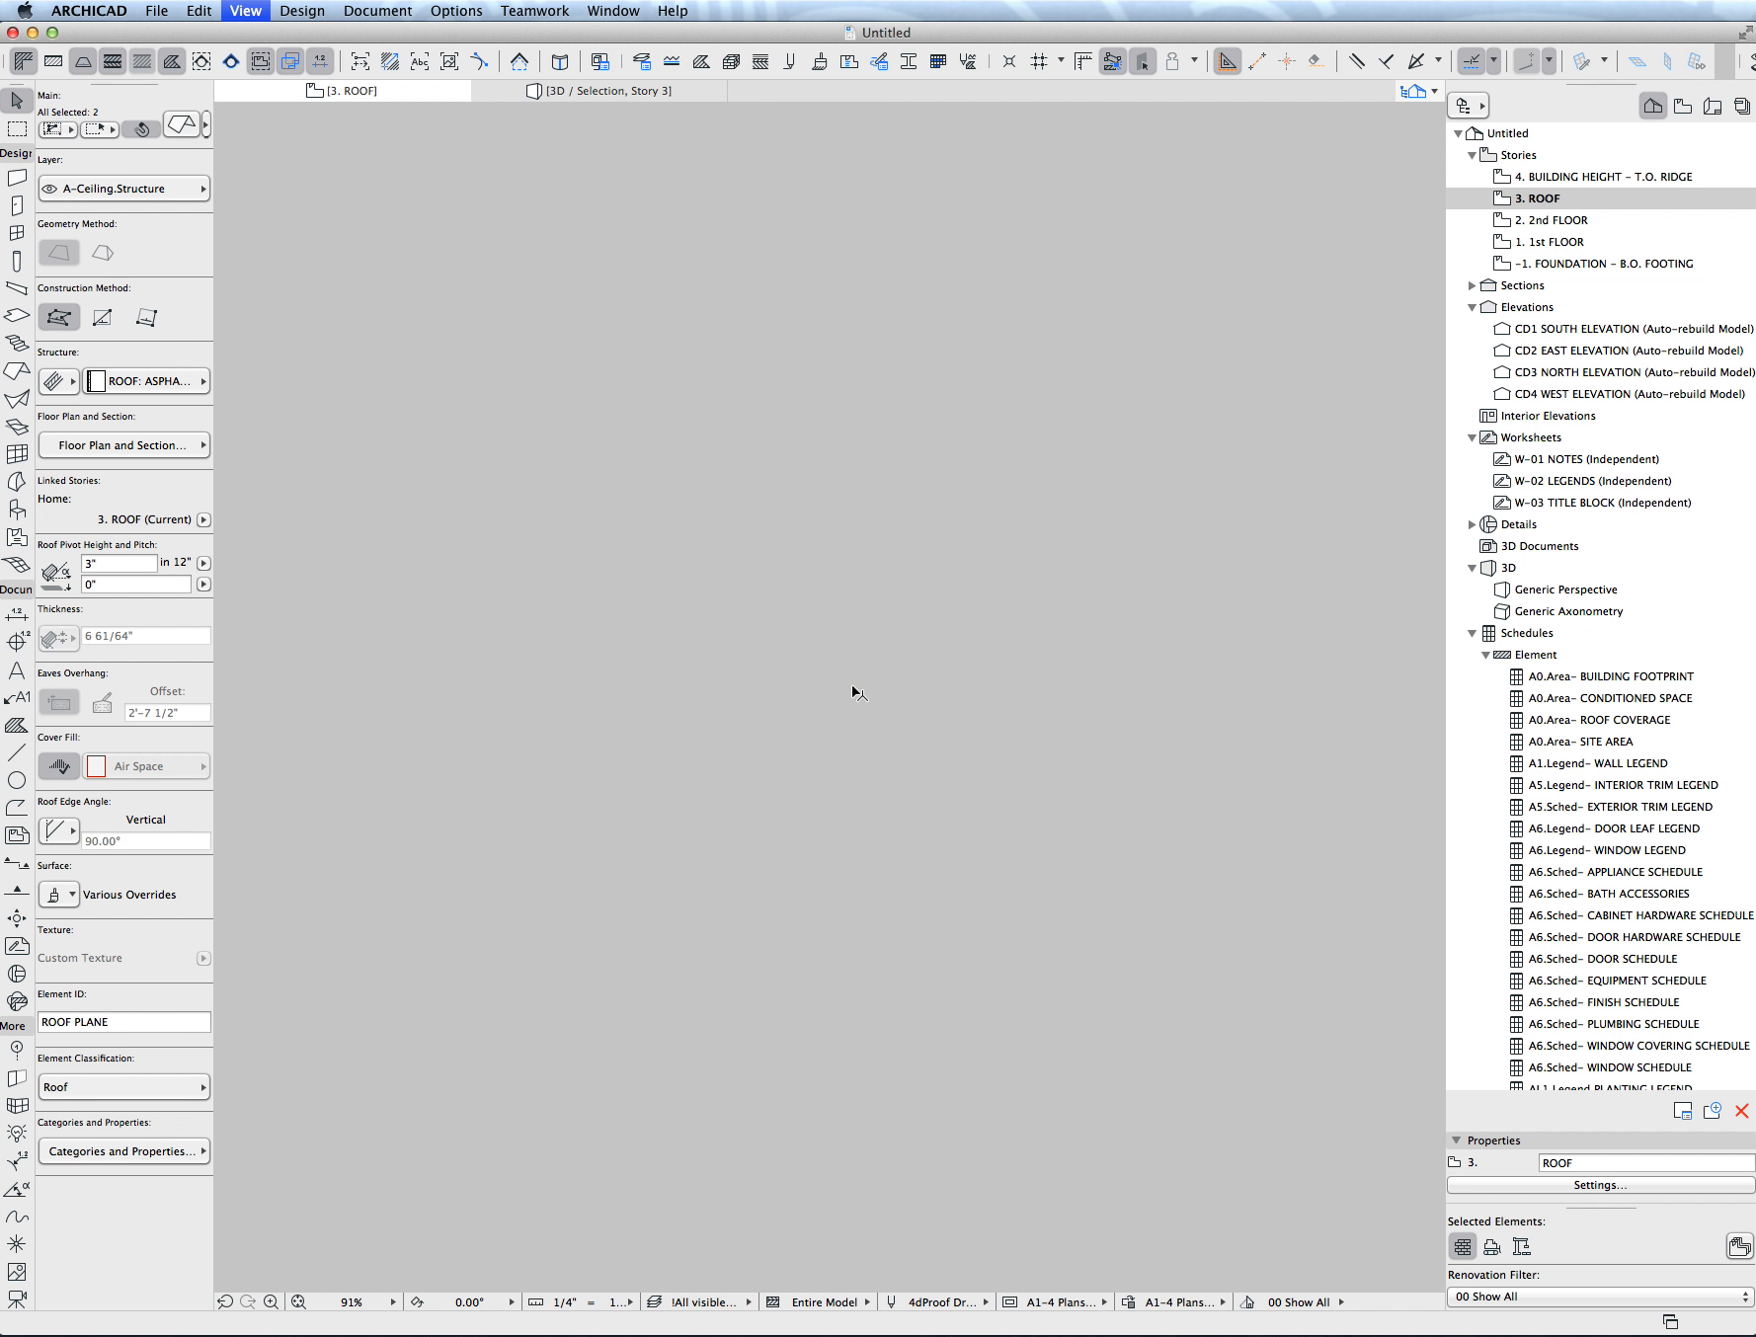
pyautogui.keyDown('shift'); pyautogui.moveTo(958, 756); pyautogui.dragTo(837, 933, button='middle'); pyautogui.keyUp('shift')
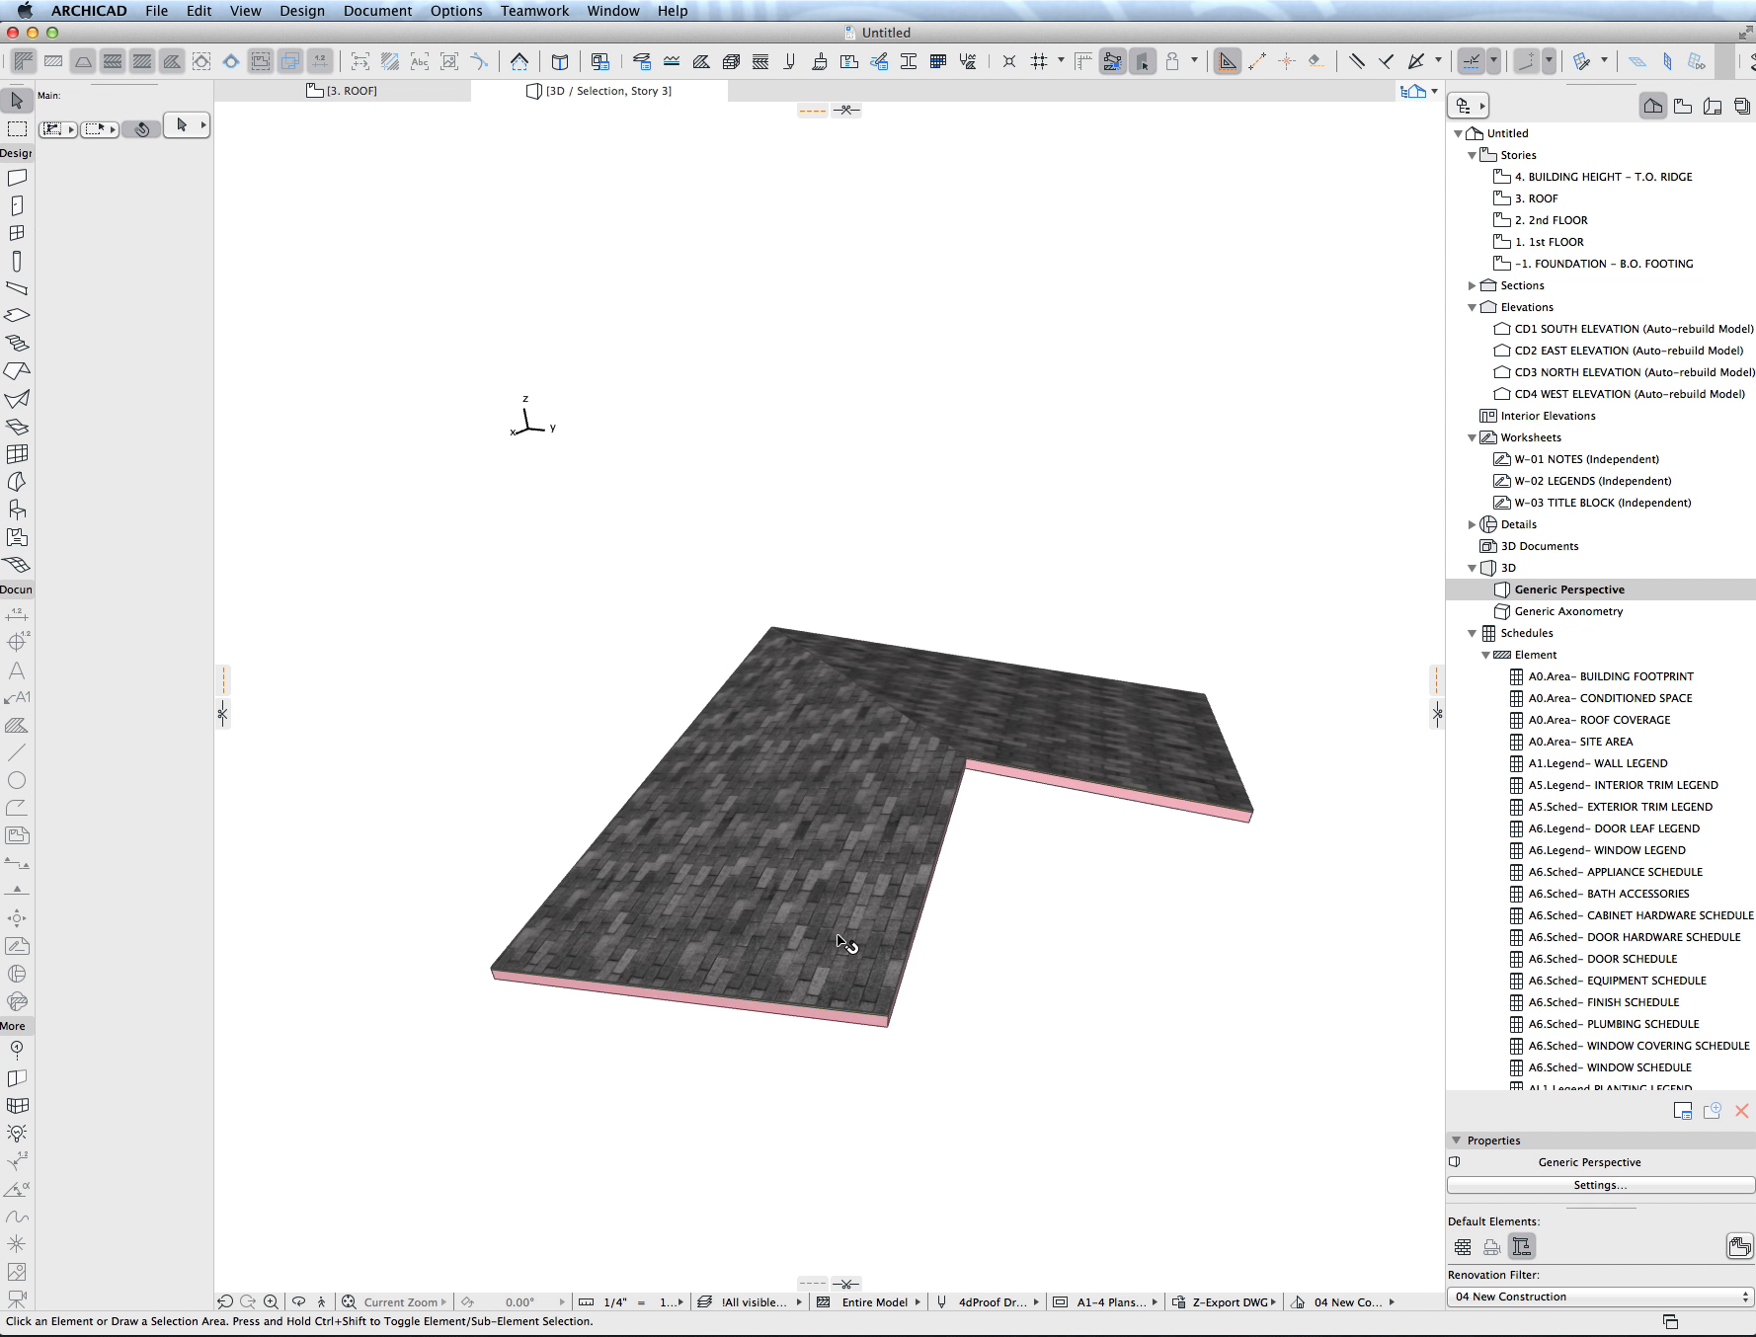
# - Return to the roof plan and mirror a copy of the horizontal roof plane upward about a horizontal axis across the vertical plane
pyautogui.press('F2')
pyautogui.scroll(-5, 850, 882)
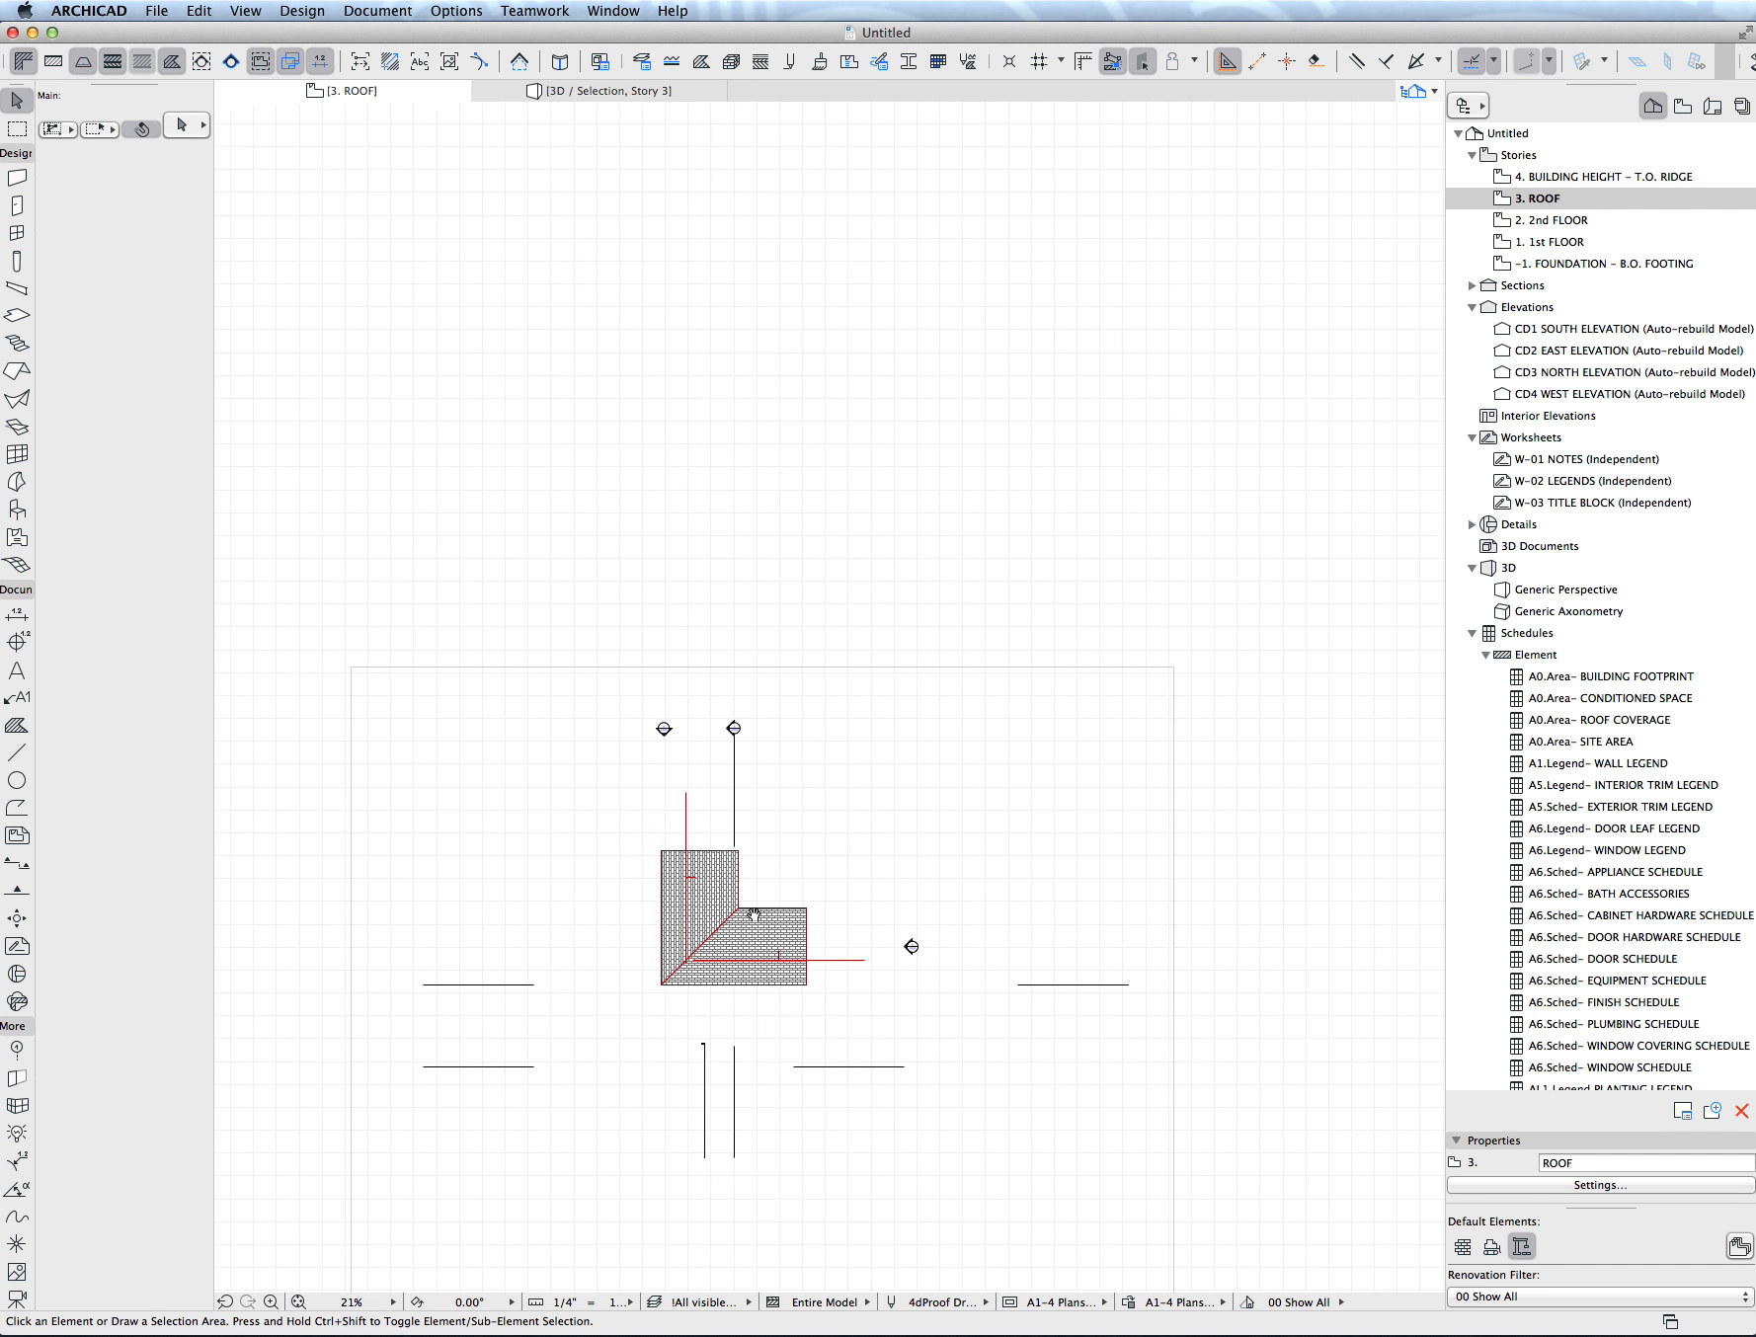
pyautogui.click(784, 936)
pyautogui.press('alt+super+m')
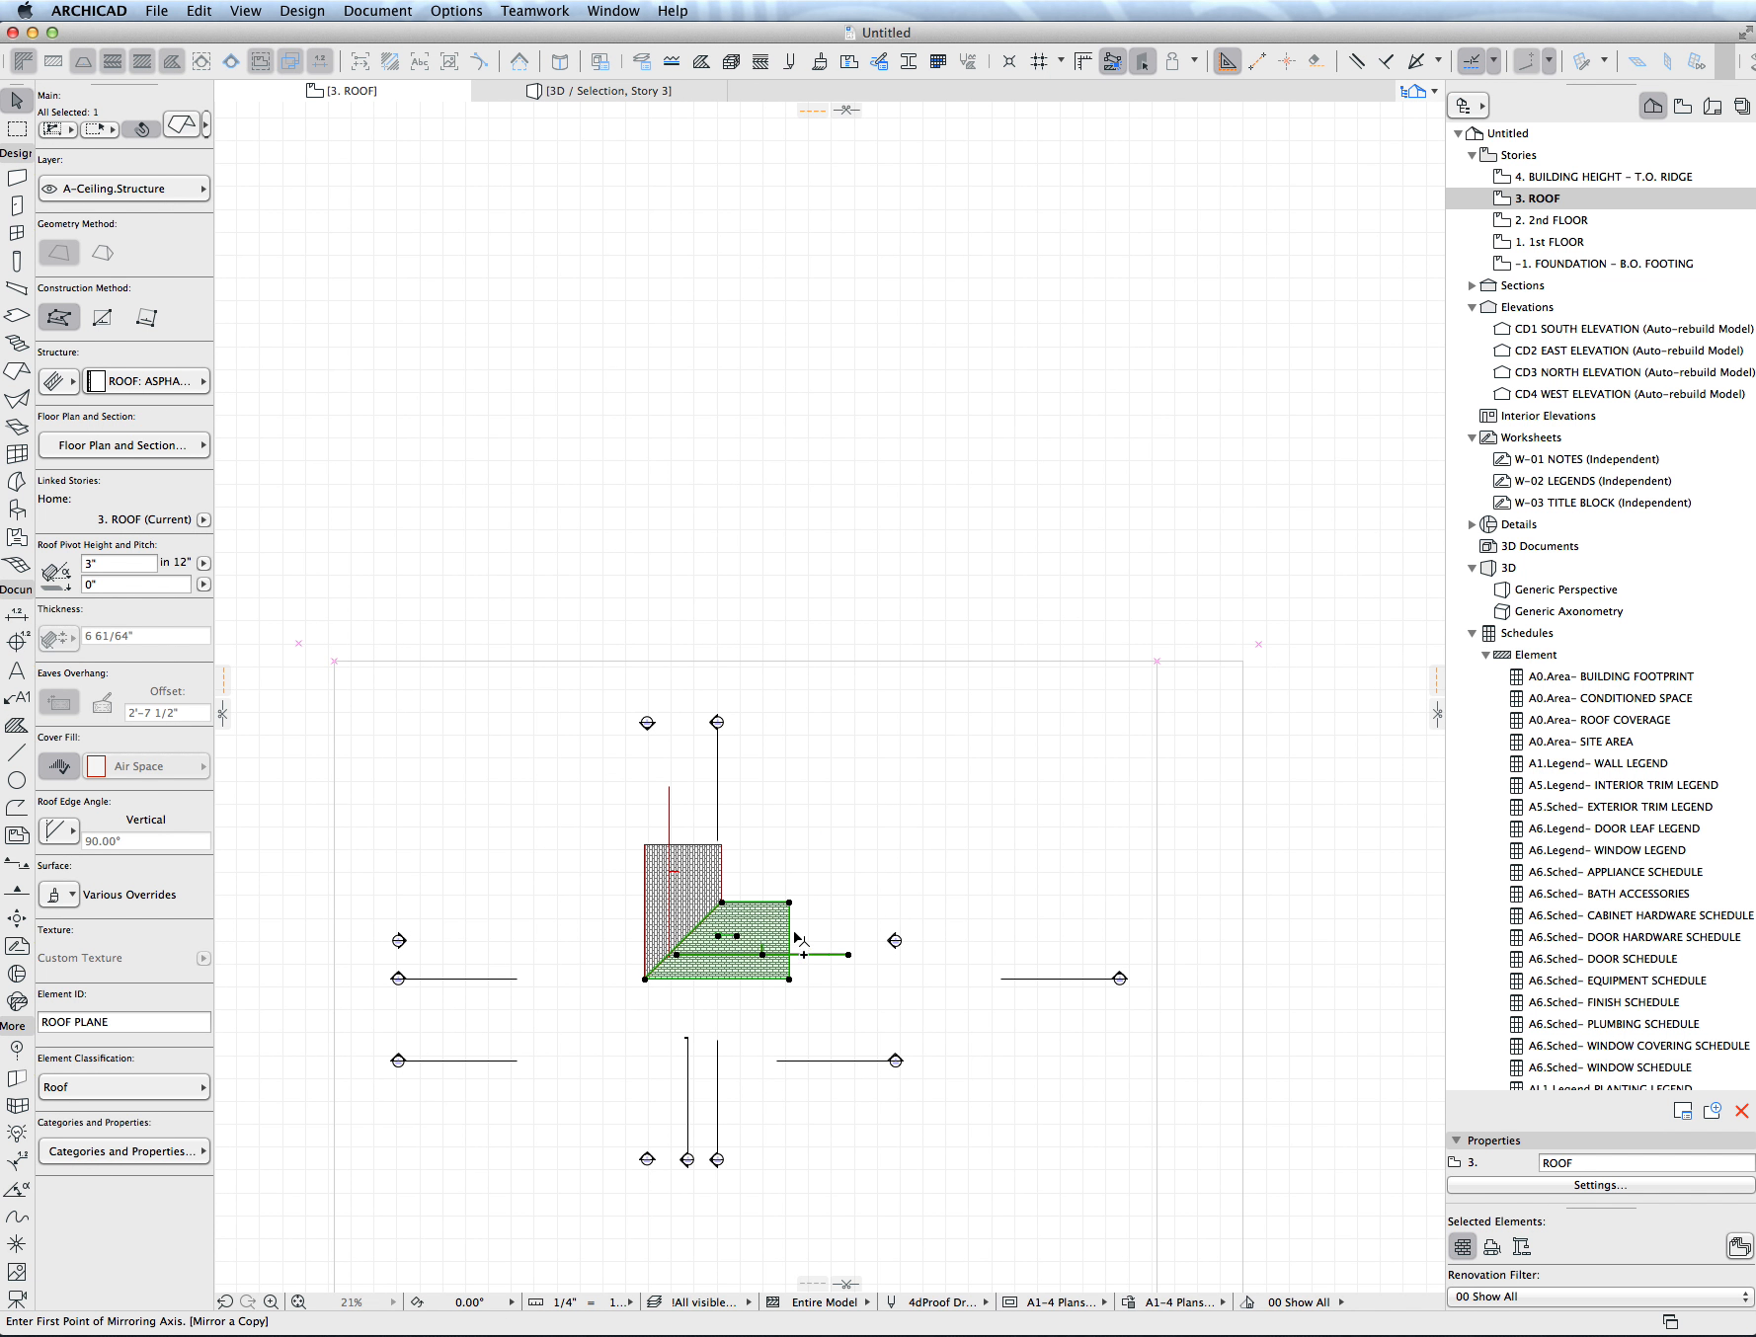
pyautogui.click(644, 880)
pyautogui.click(776, 883)
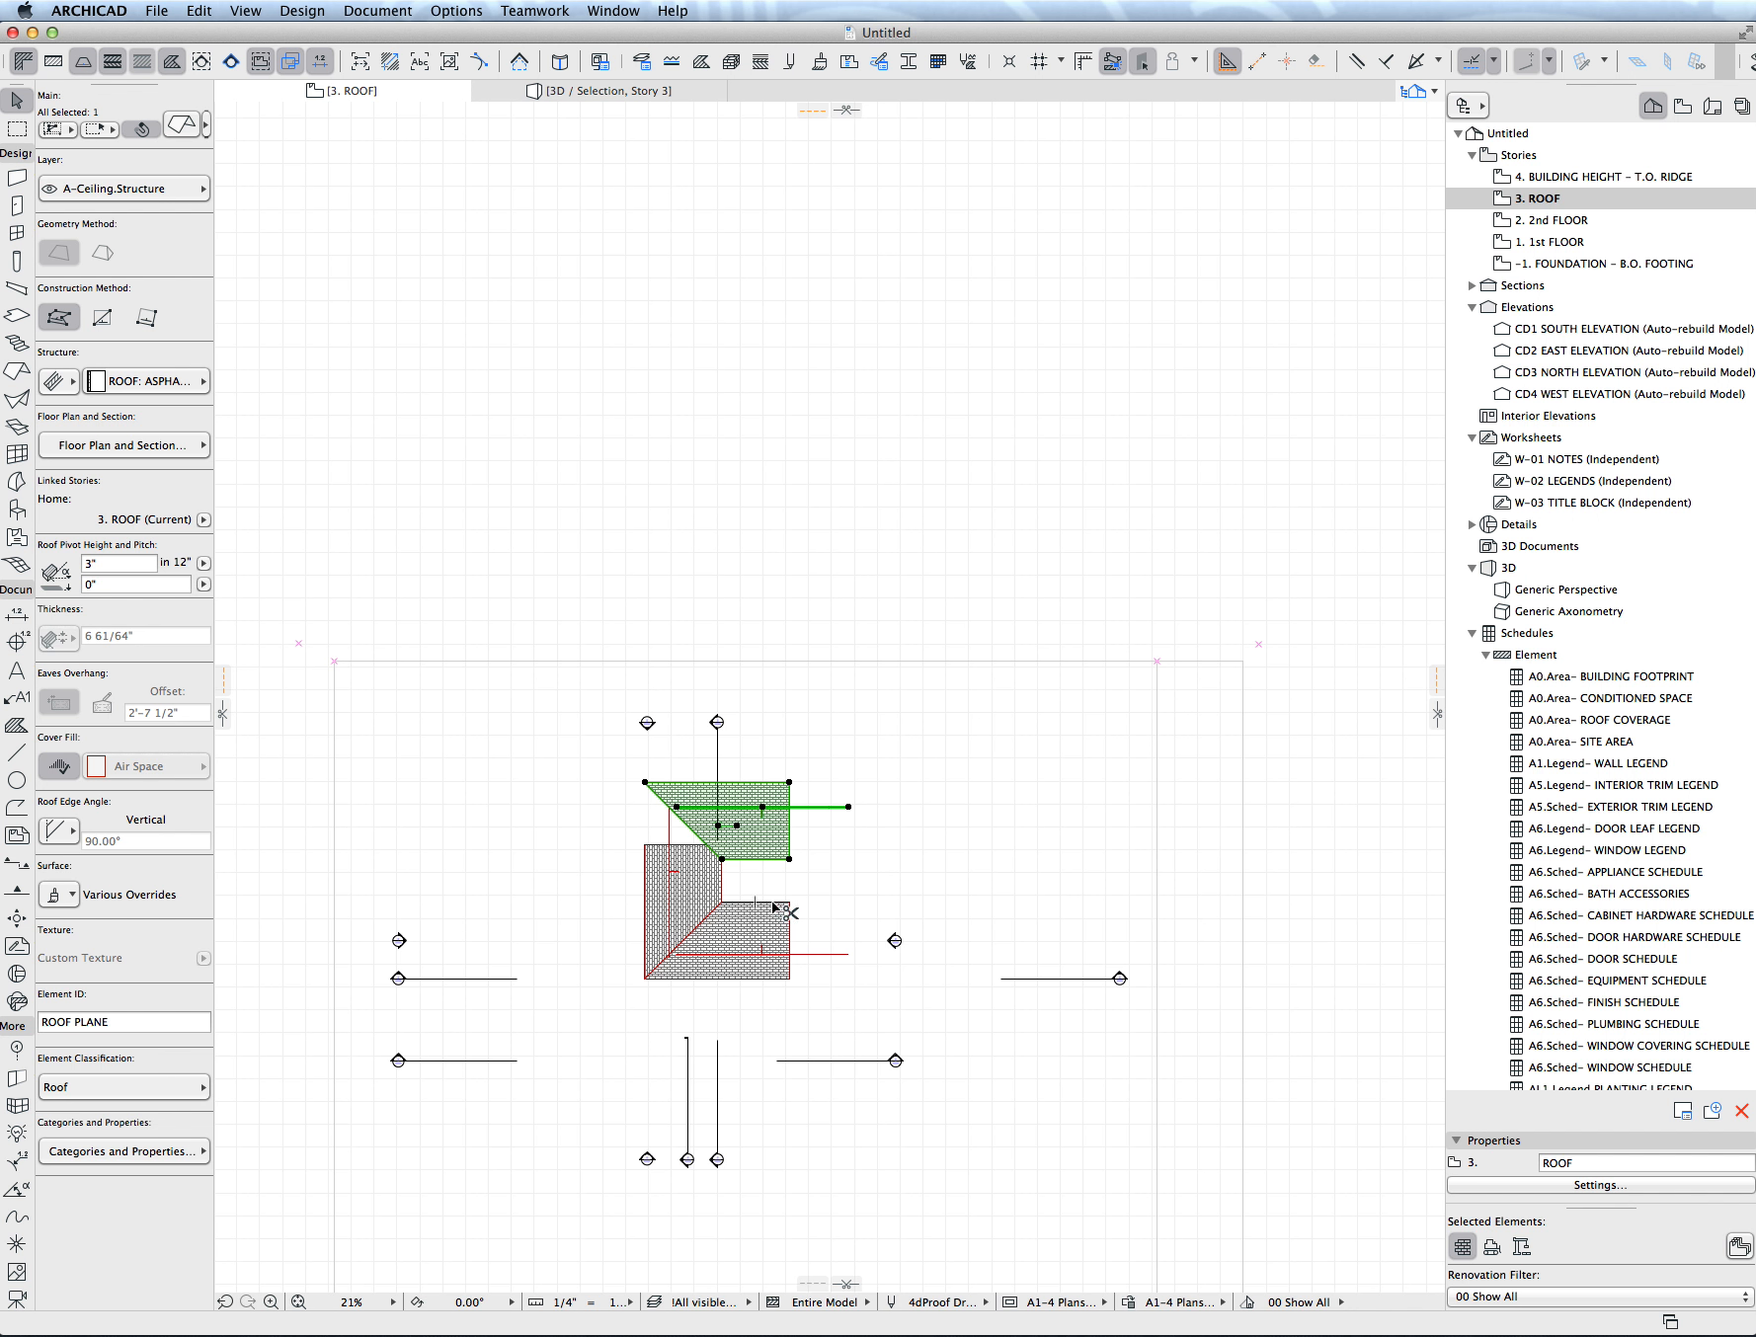
# - Trim the two mirrored horizontal planes to each other along a ridge and to the vertical plane along the upper diagonal
pyautogui.click(778, 877)
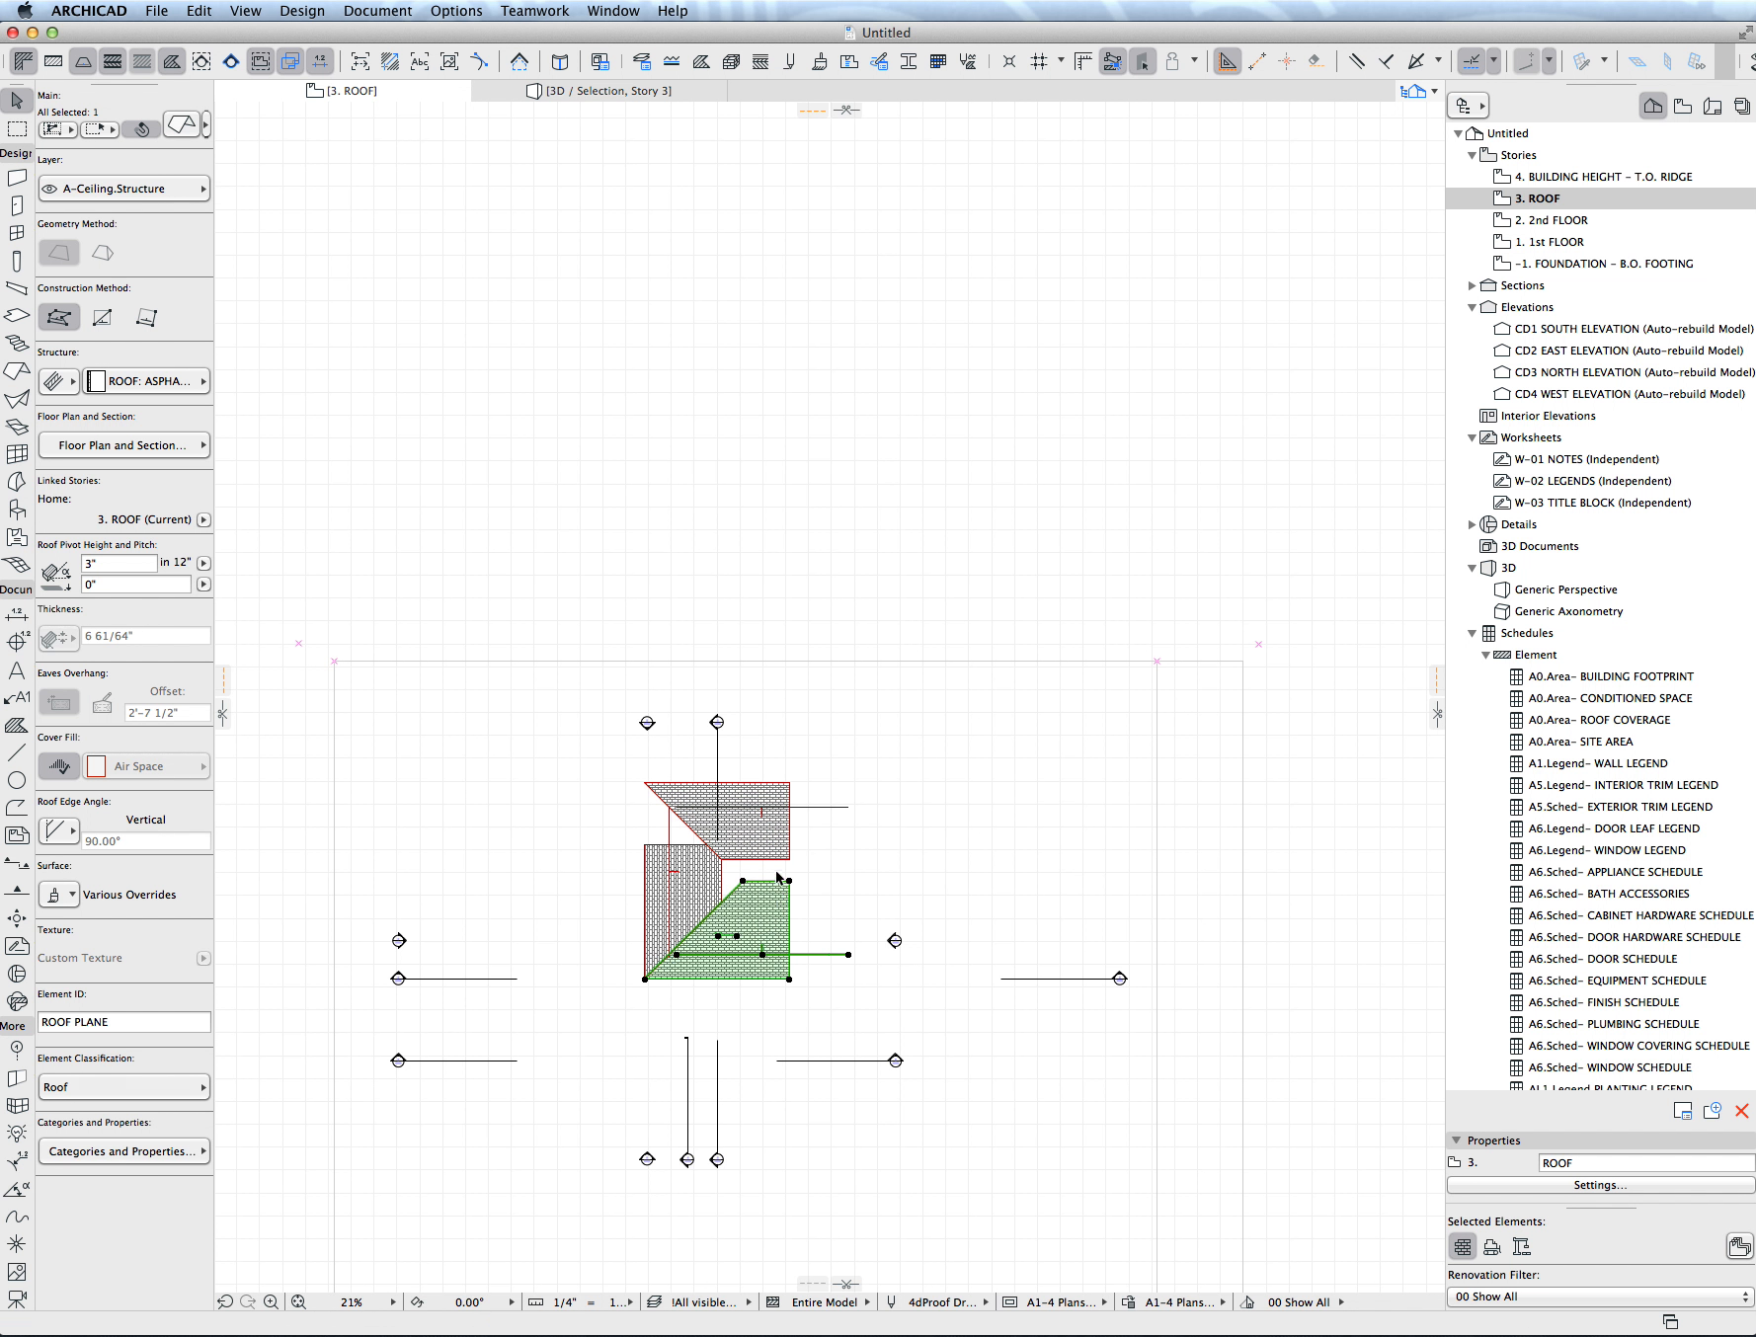
pyautogui.keyDown('super'); pyautogui.click(776, 861); pyautogui.keyUp('super')
pyautogui.click(691, 853)
pyautogui.press('Escape')
# - Mirror a copy of the lower horizontal roof plane about a 45° axis through its lower outer corner
pyautogui.click(771, 929)
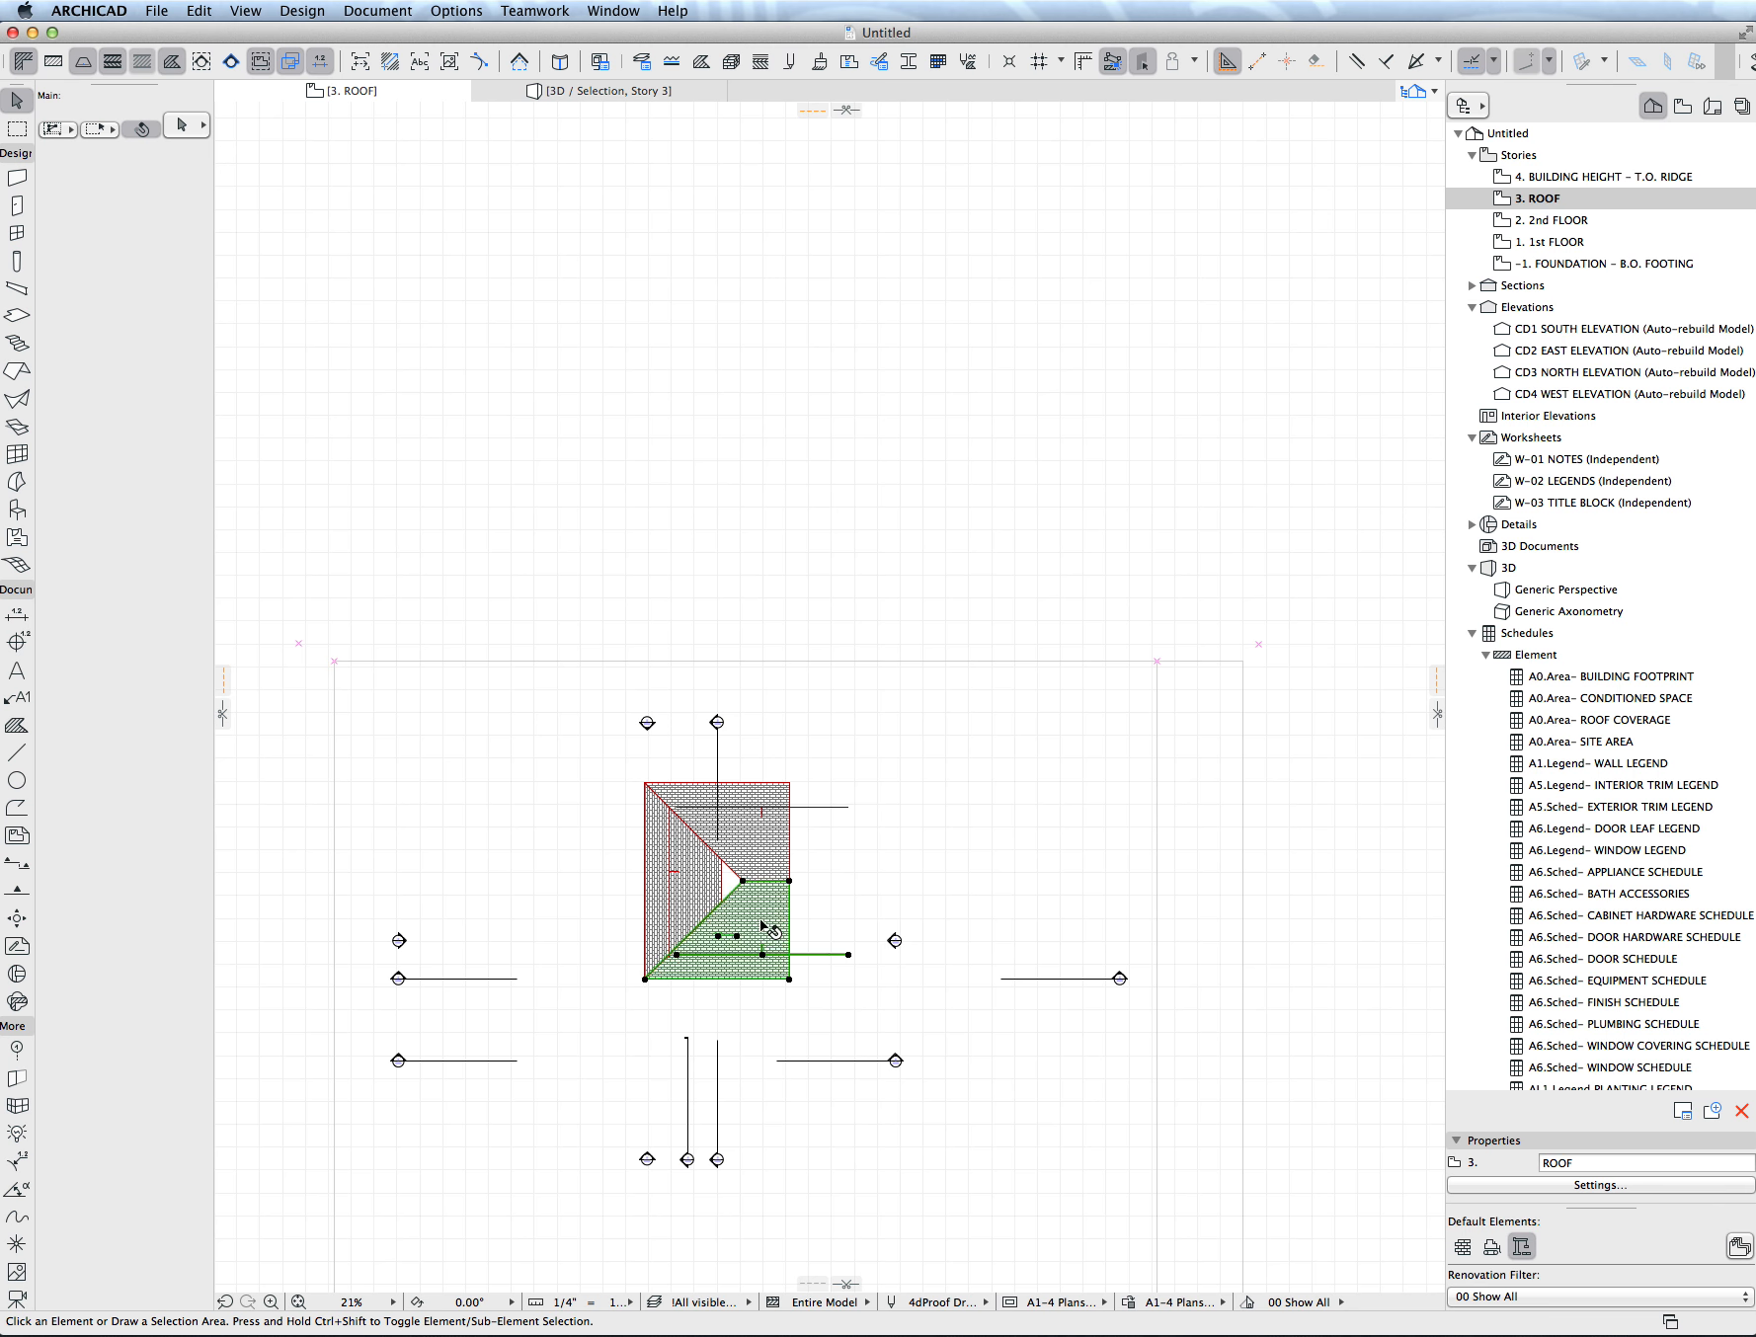
pyautogui.press('super+alt+m')
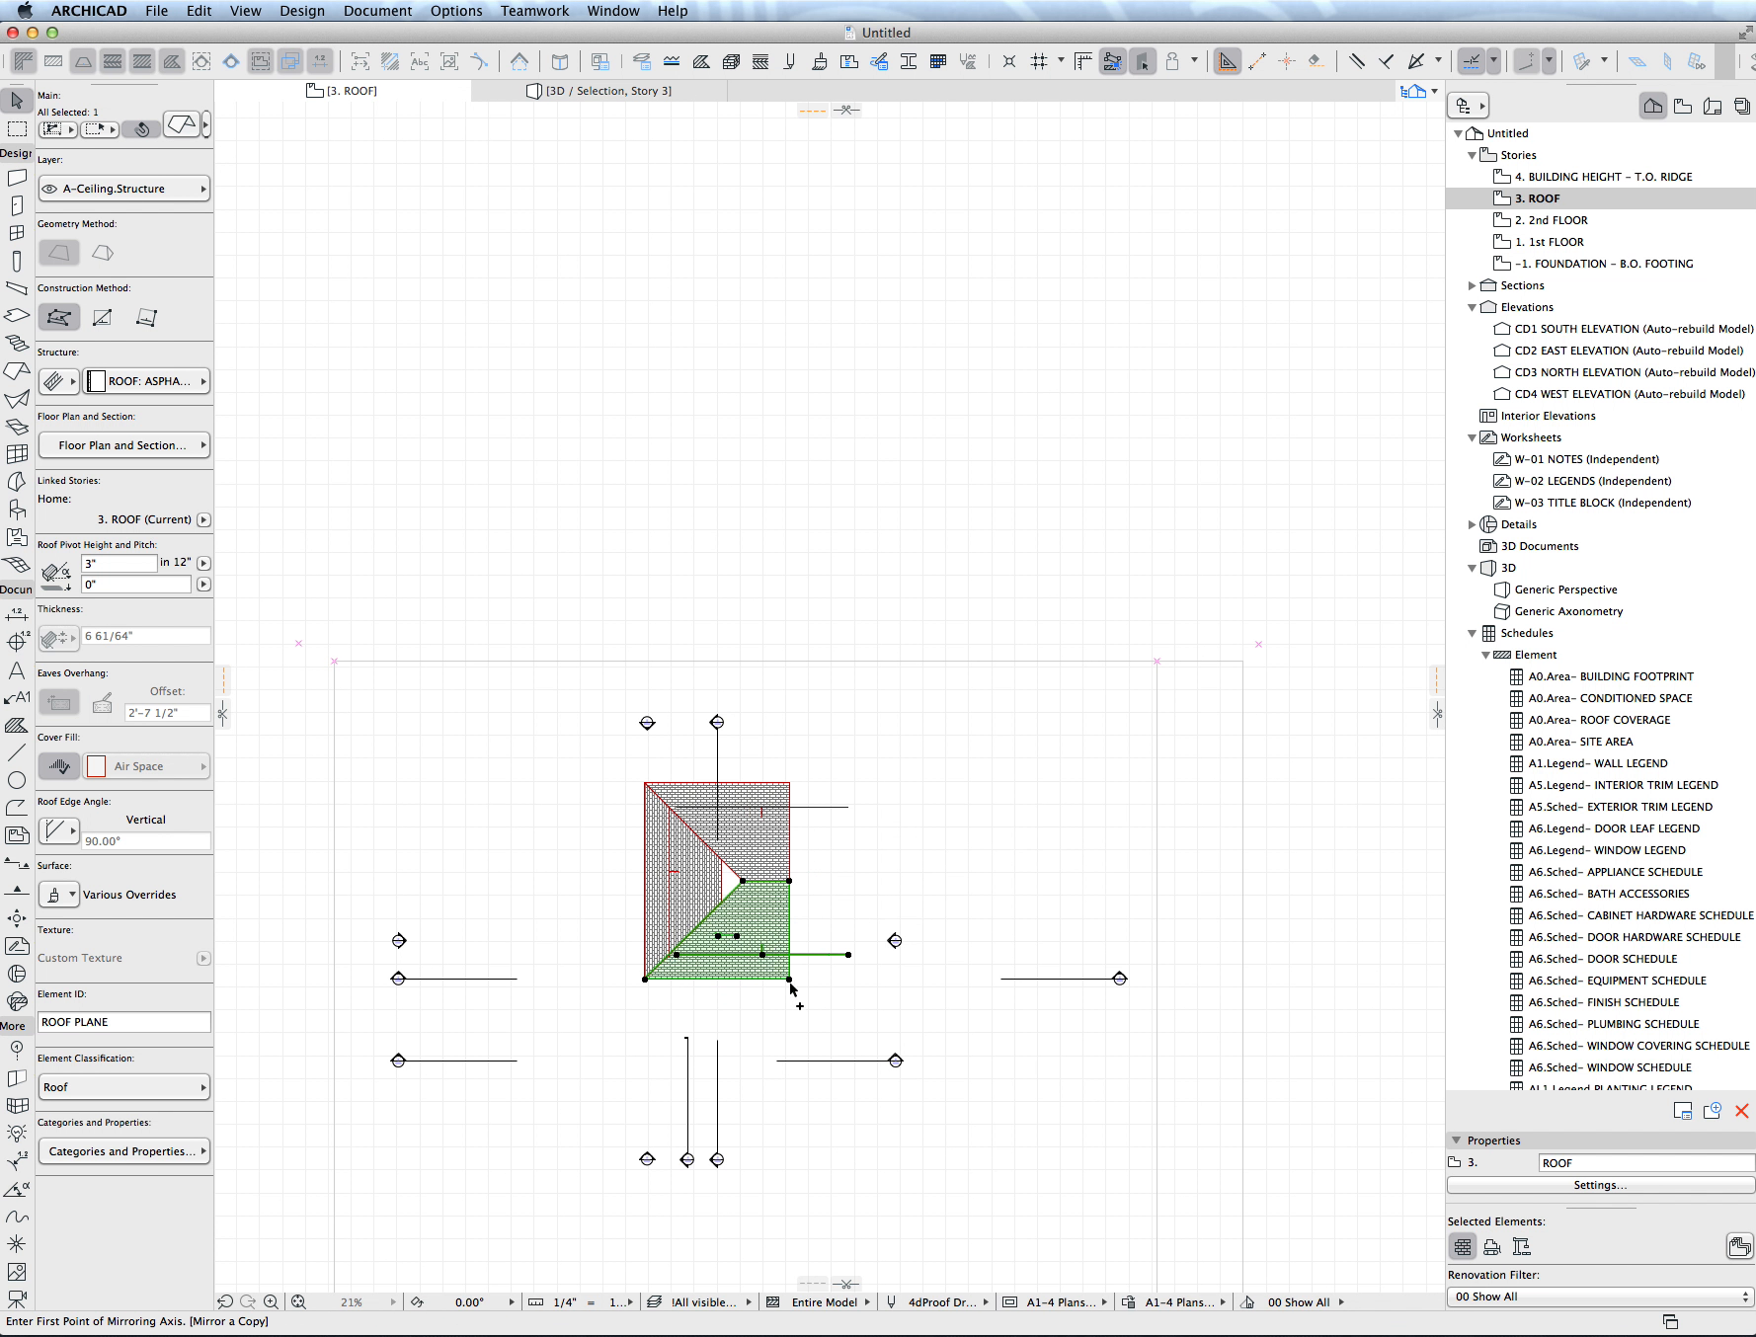
pyautogui.click(790, 984)
pyautogui.click(718, 1051)
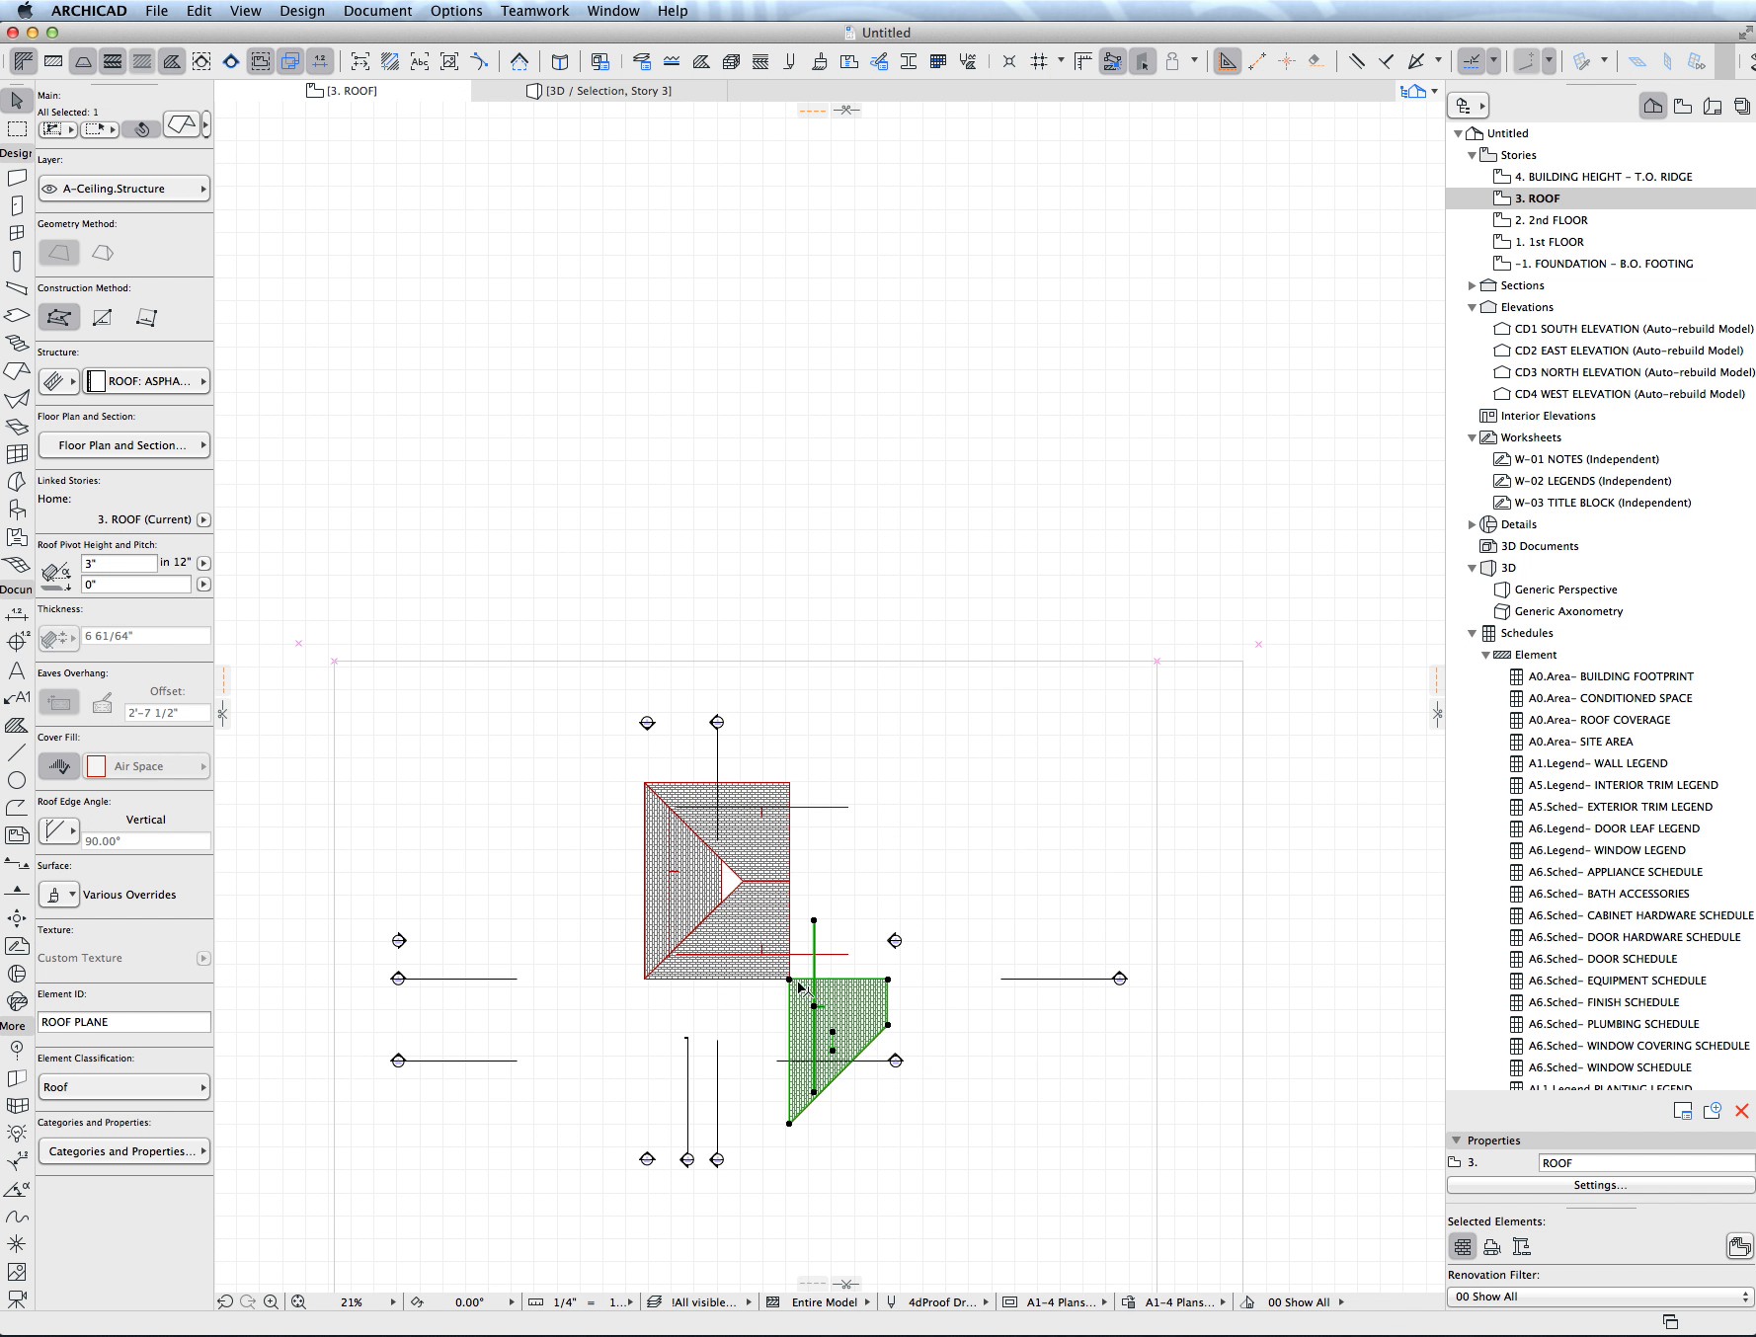
# - Trim the outer end of the lower horizontal plane to the new mirrored plane so it extends to a diagonal edge
pyautogui.click(756, 968)
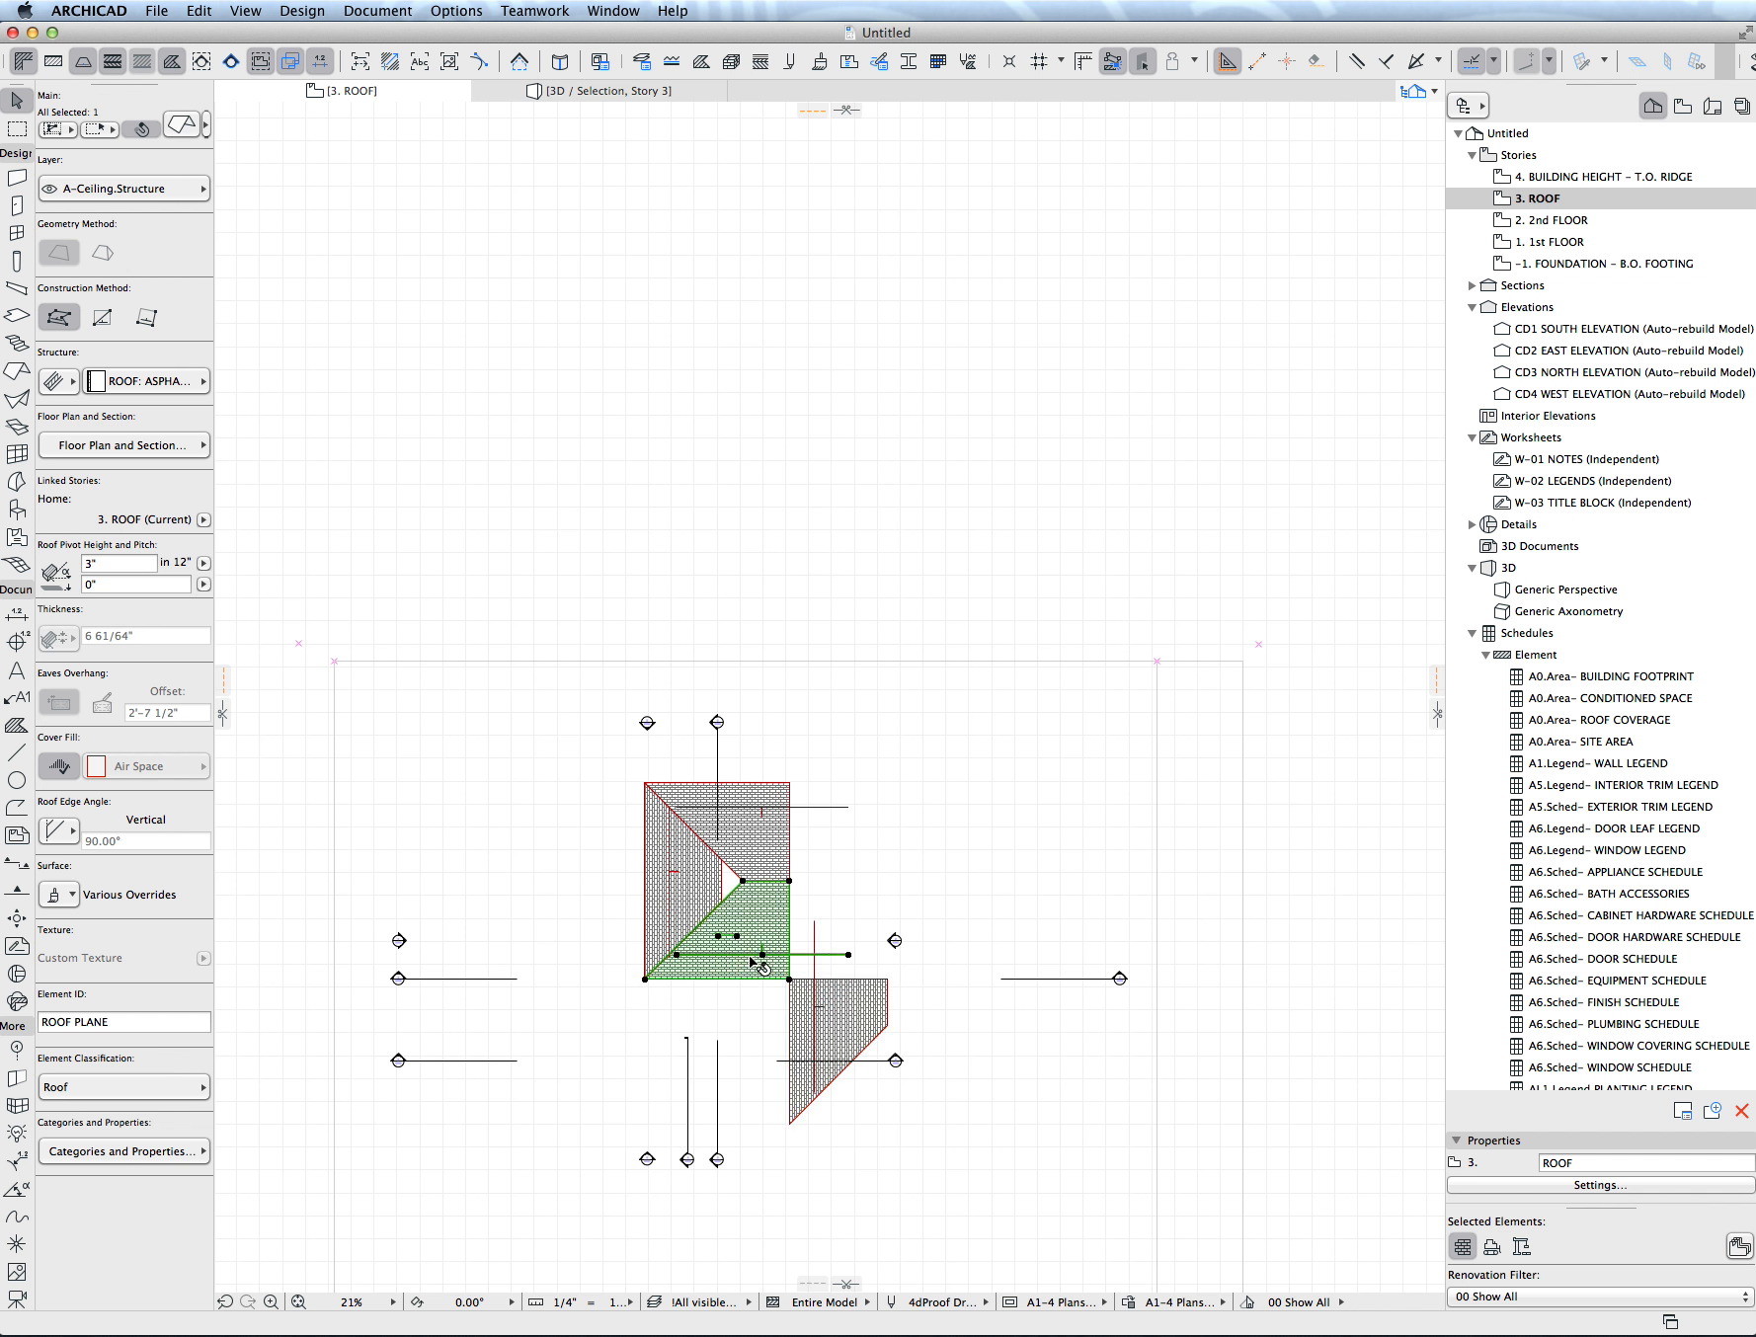
pyautogui.press('Escape')
pyautogui.click(851, 1007)
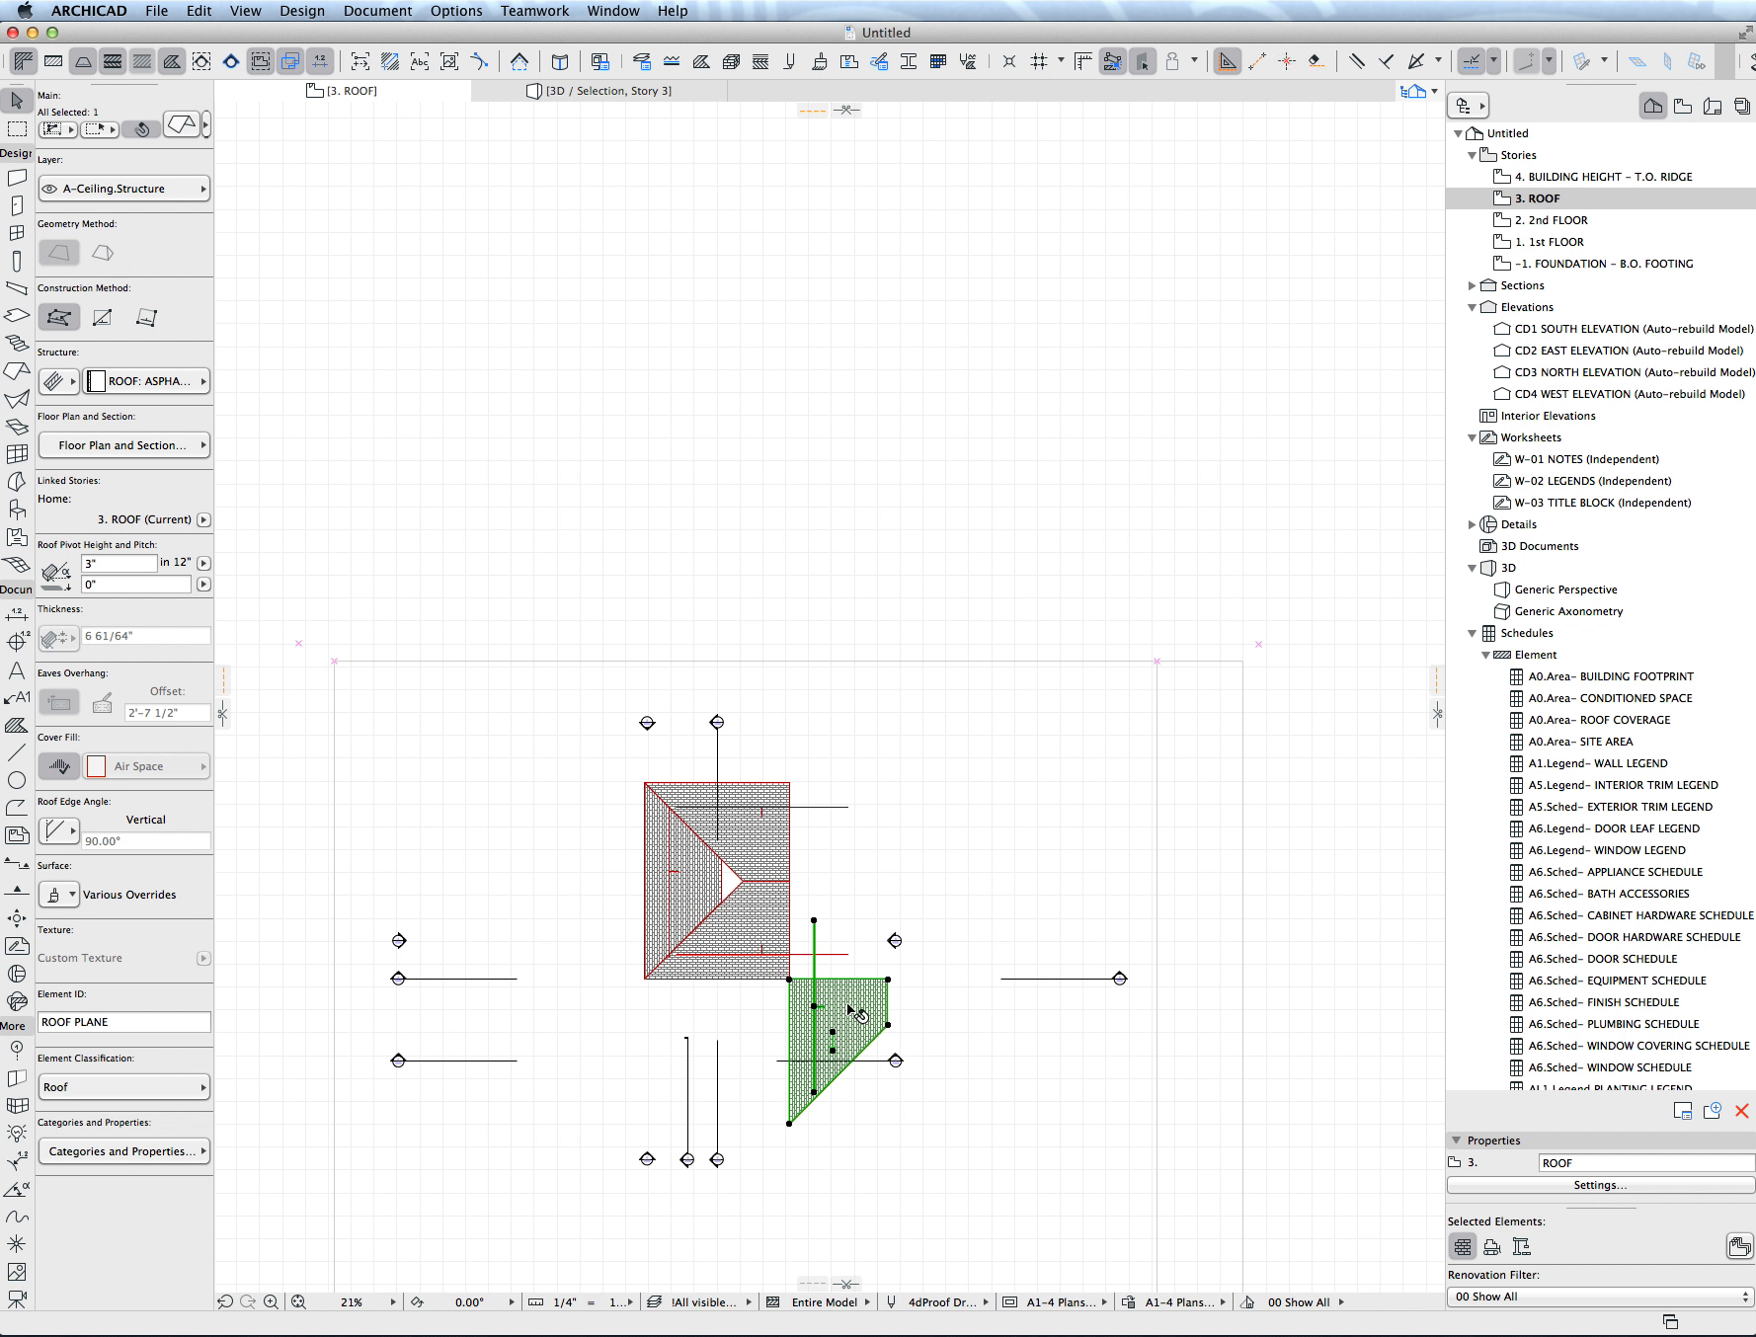
pyautogui.keyDown('super'); pyautogui.click(789, 917); pyautogui.keyUp('super')
pyautogui.click(854, 918)
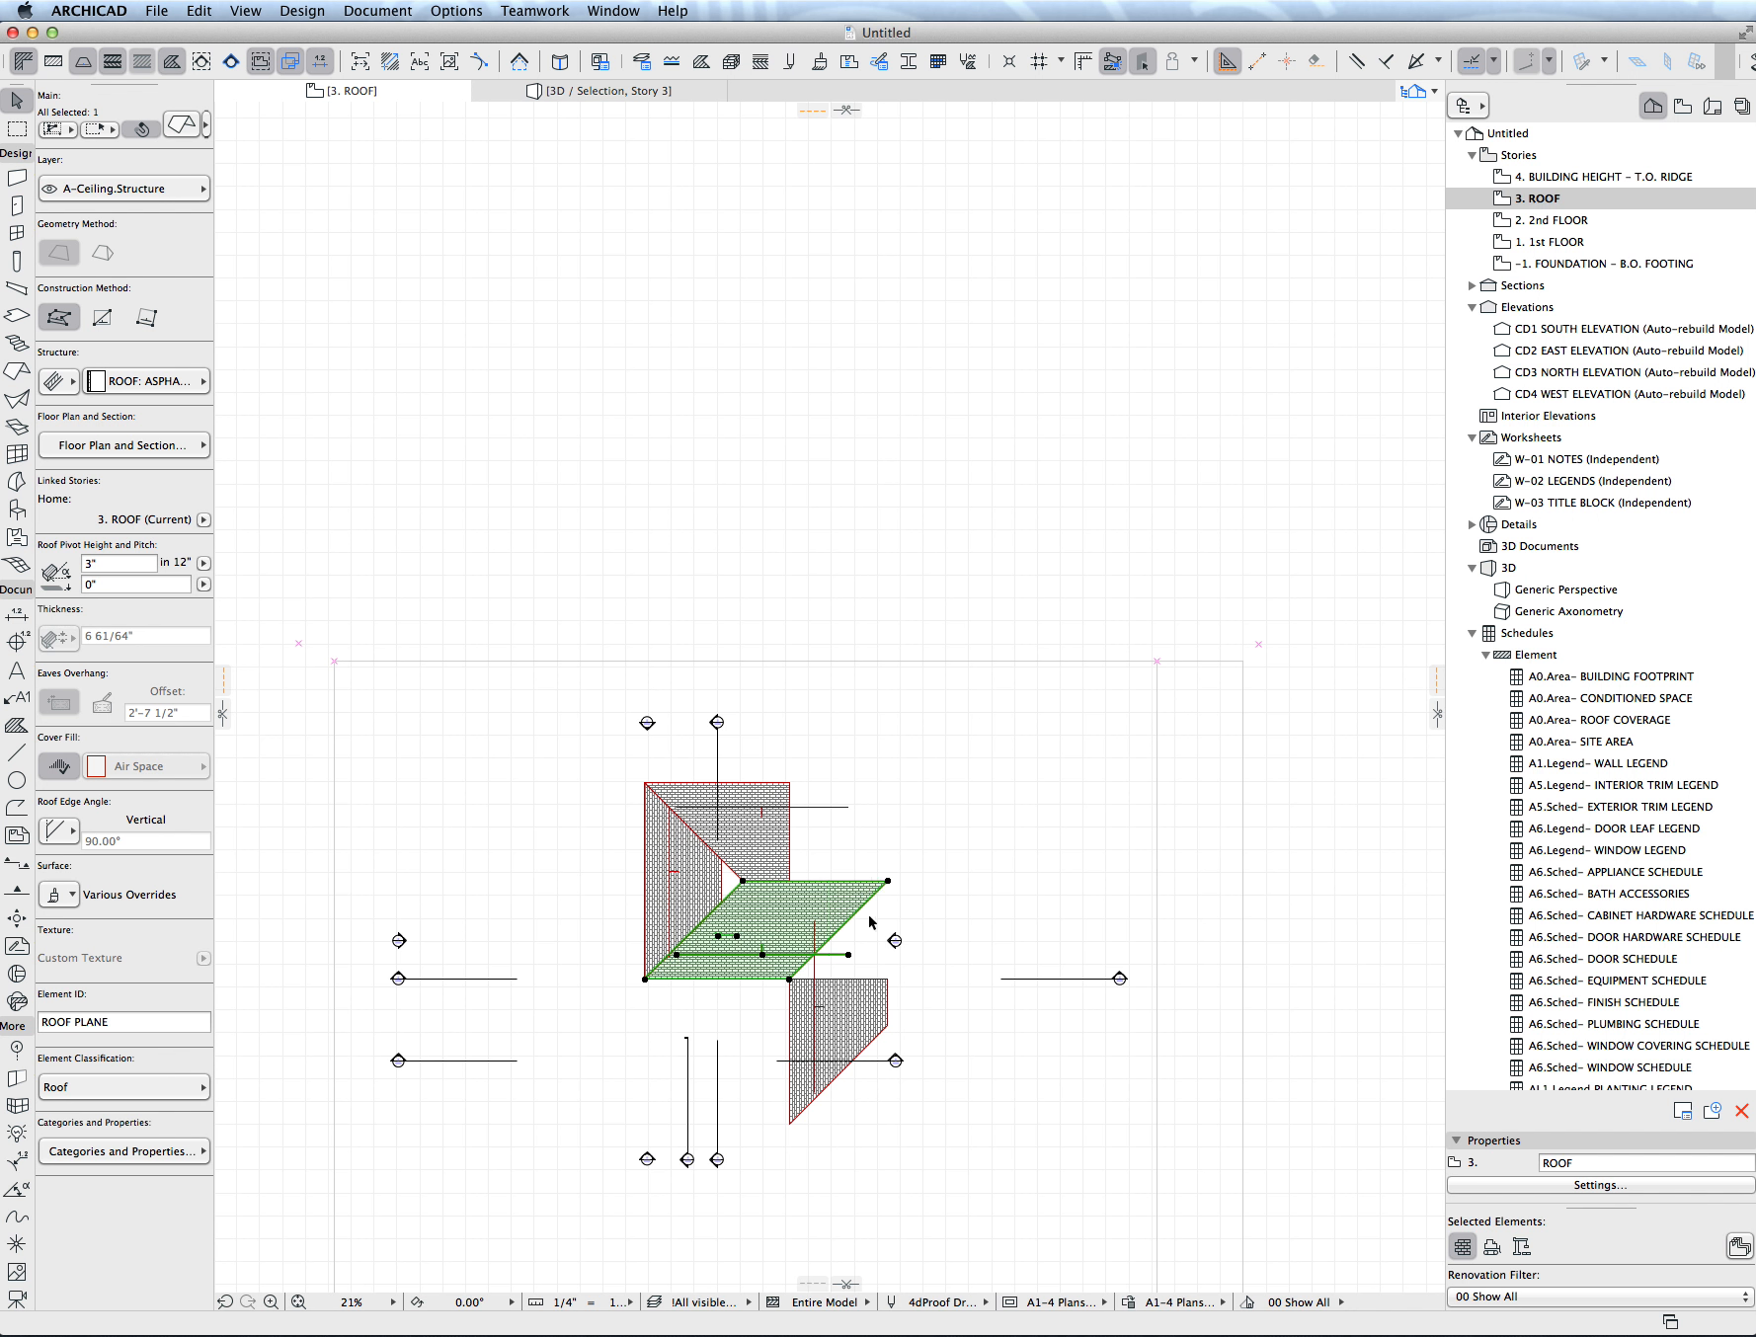
pyautogui.press('Escape')
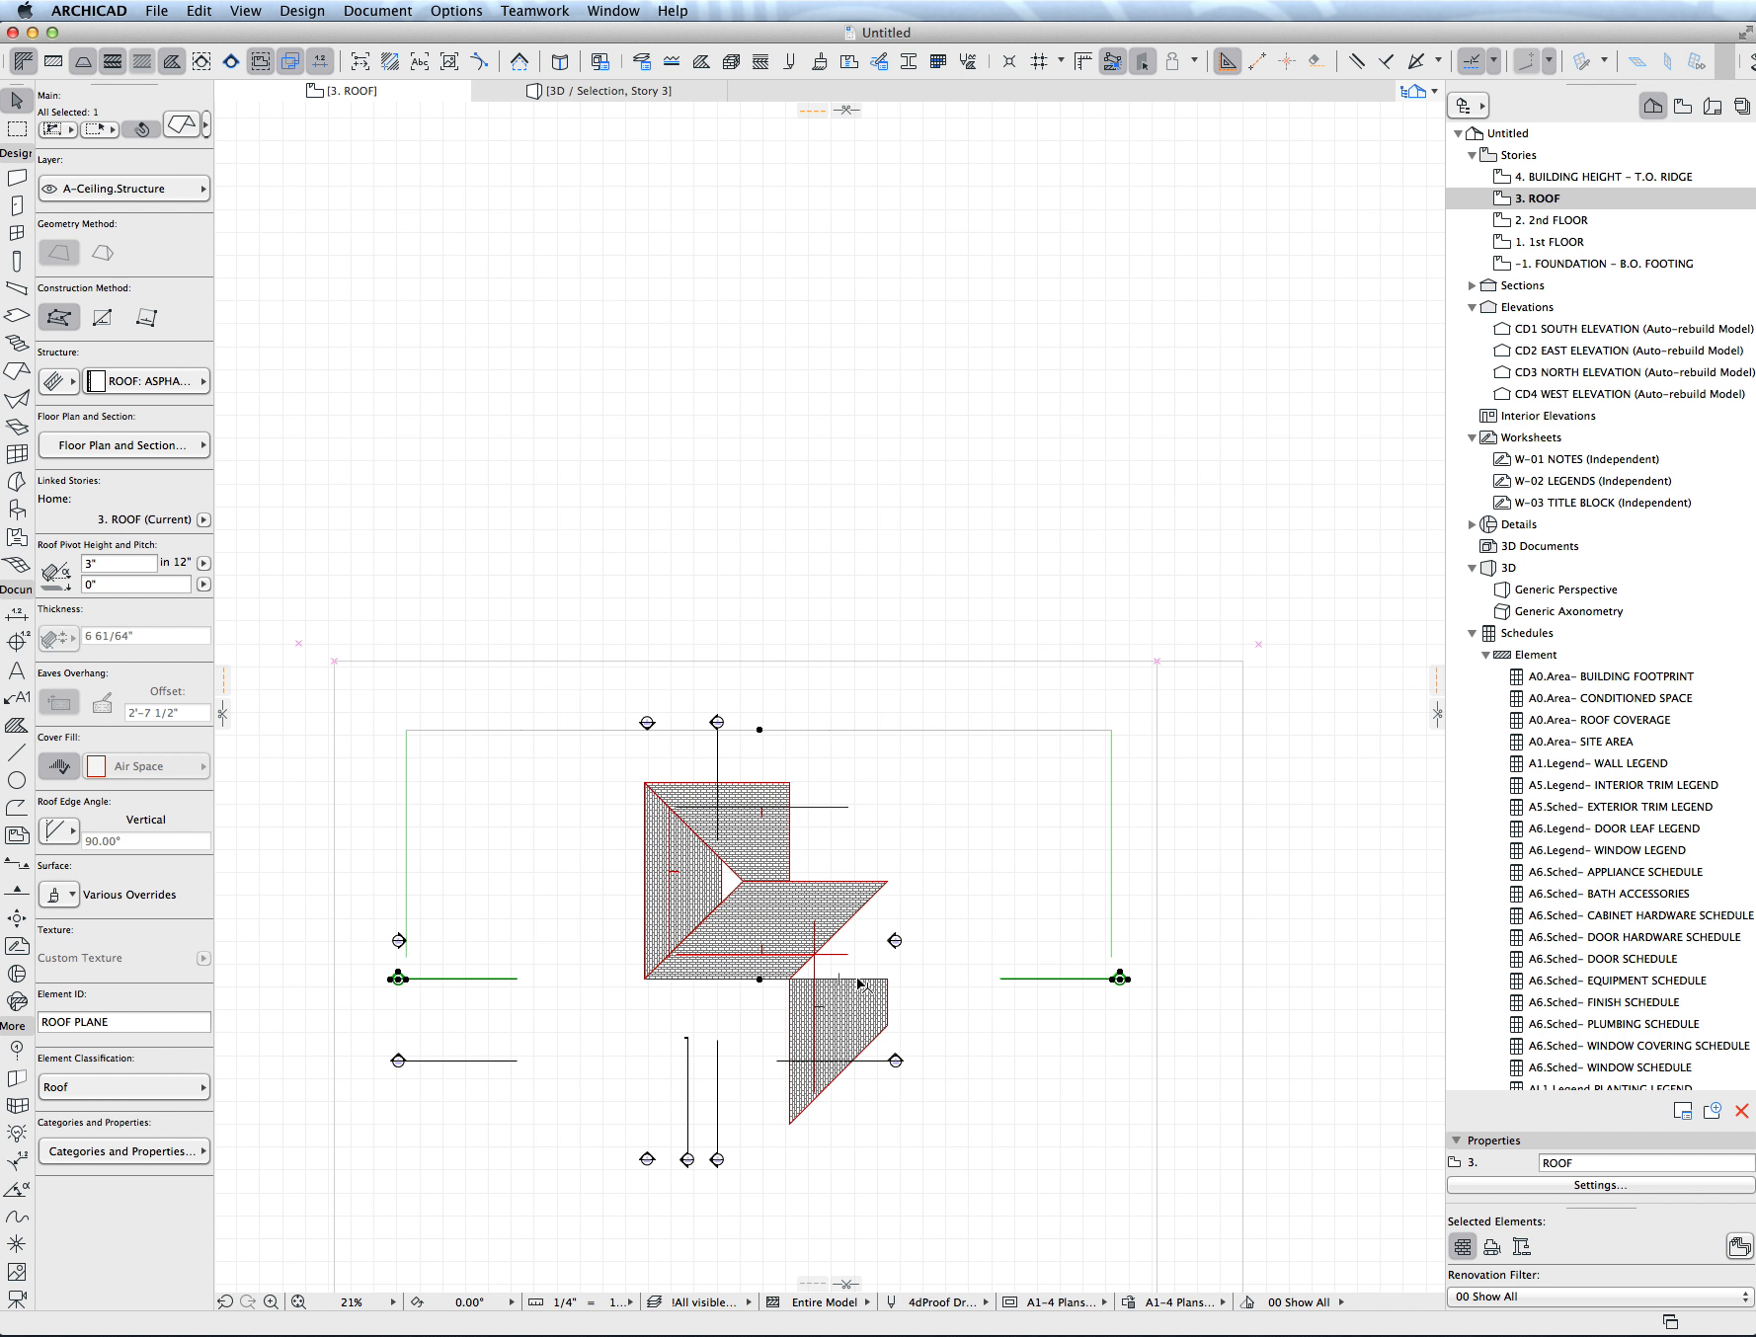
# - Offset the new mirrored plane's upper edge past the ridge line and trim it to the lower horizontal plane along the diagonal
pyautogui.click(884, 983)
pyautogui.click(879, 979)
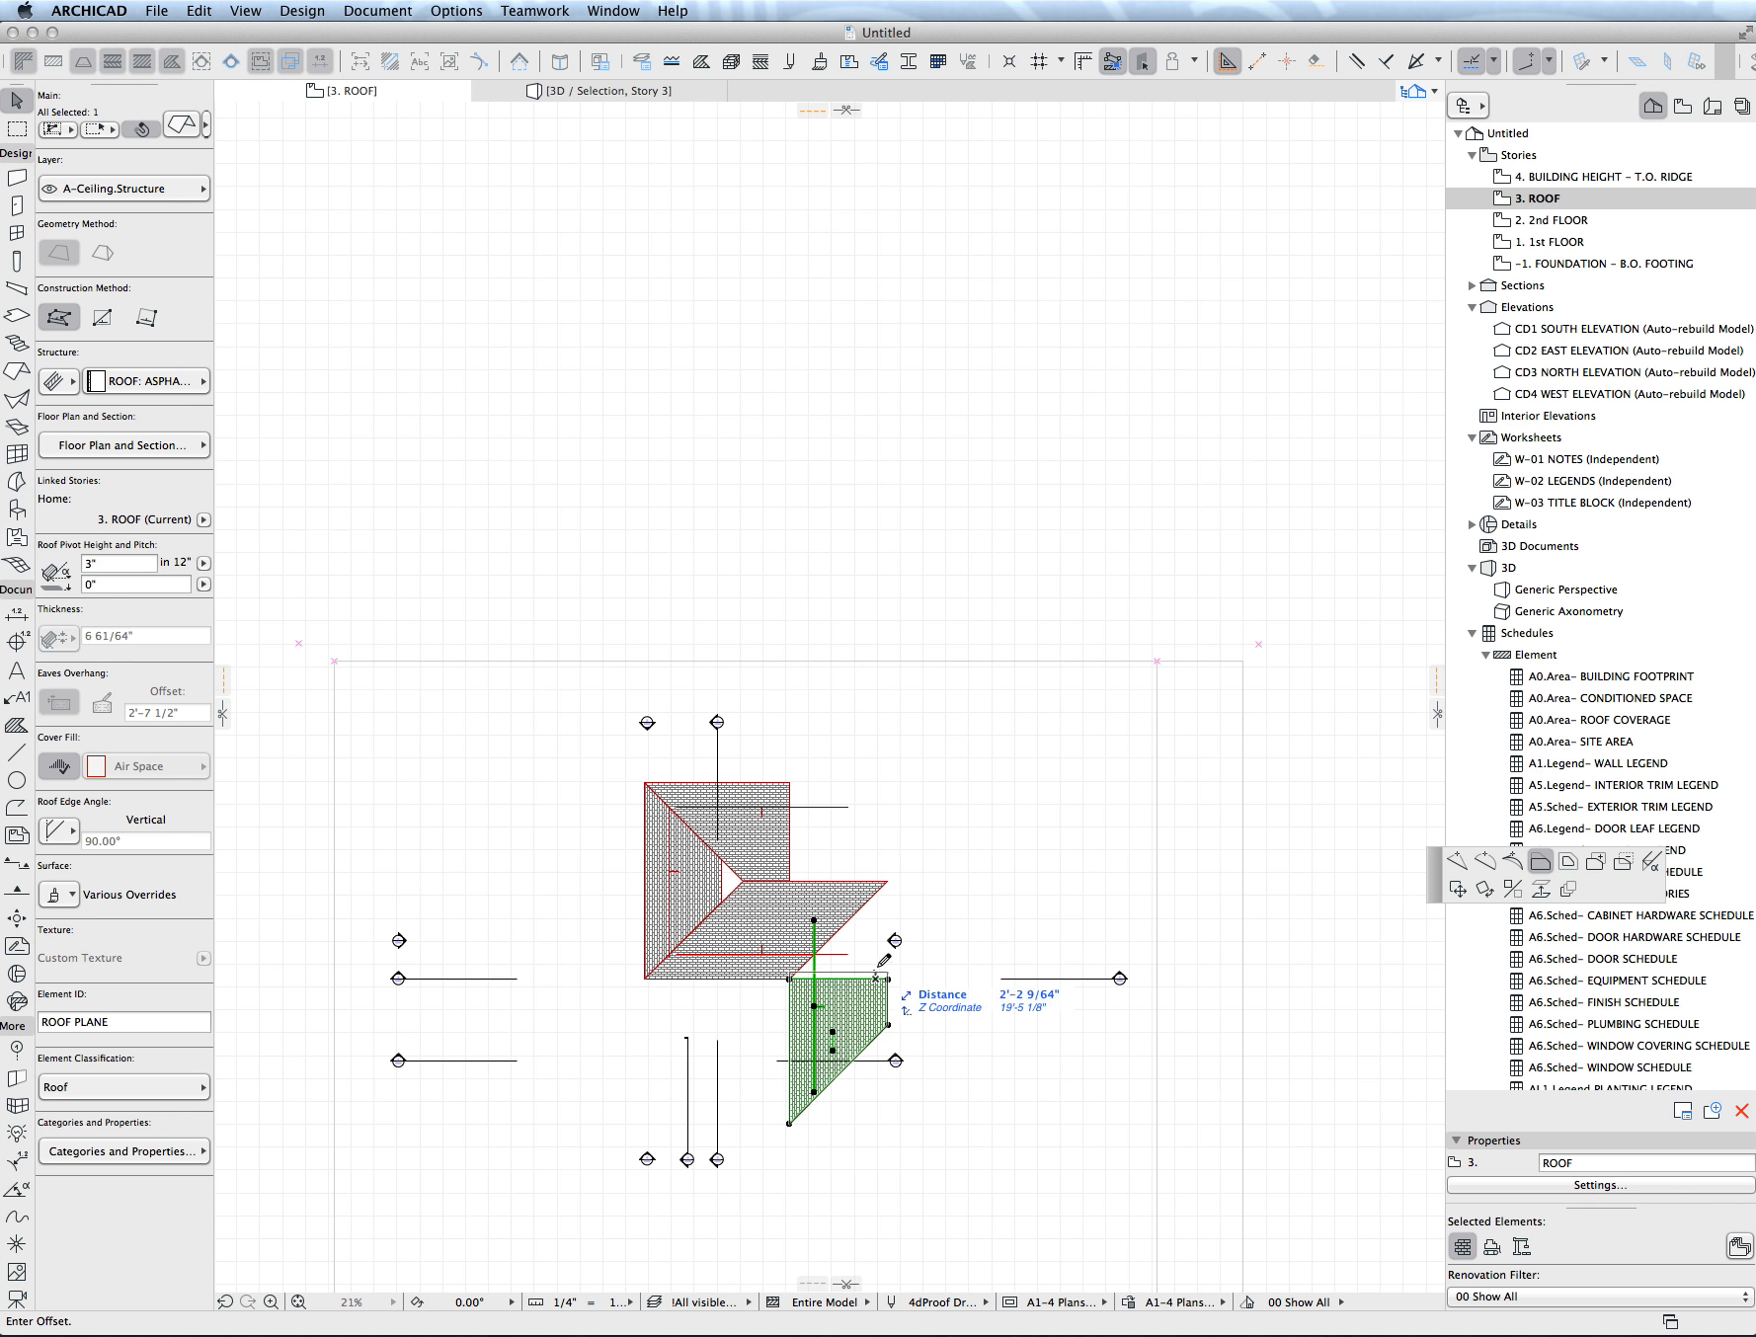
pyautogui.click(900, 835)
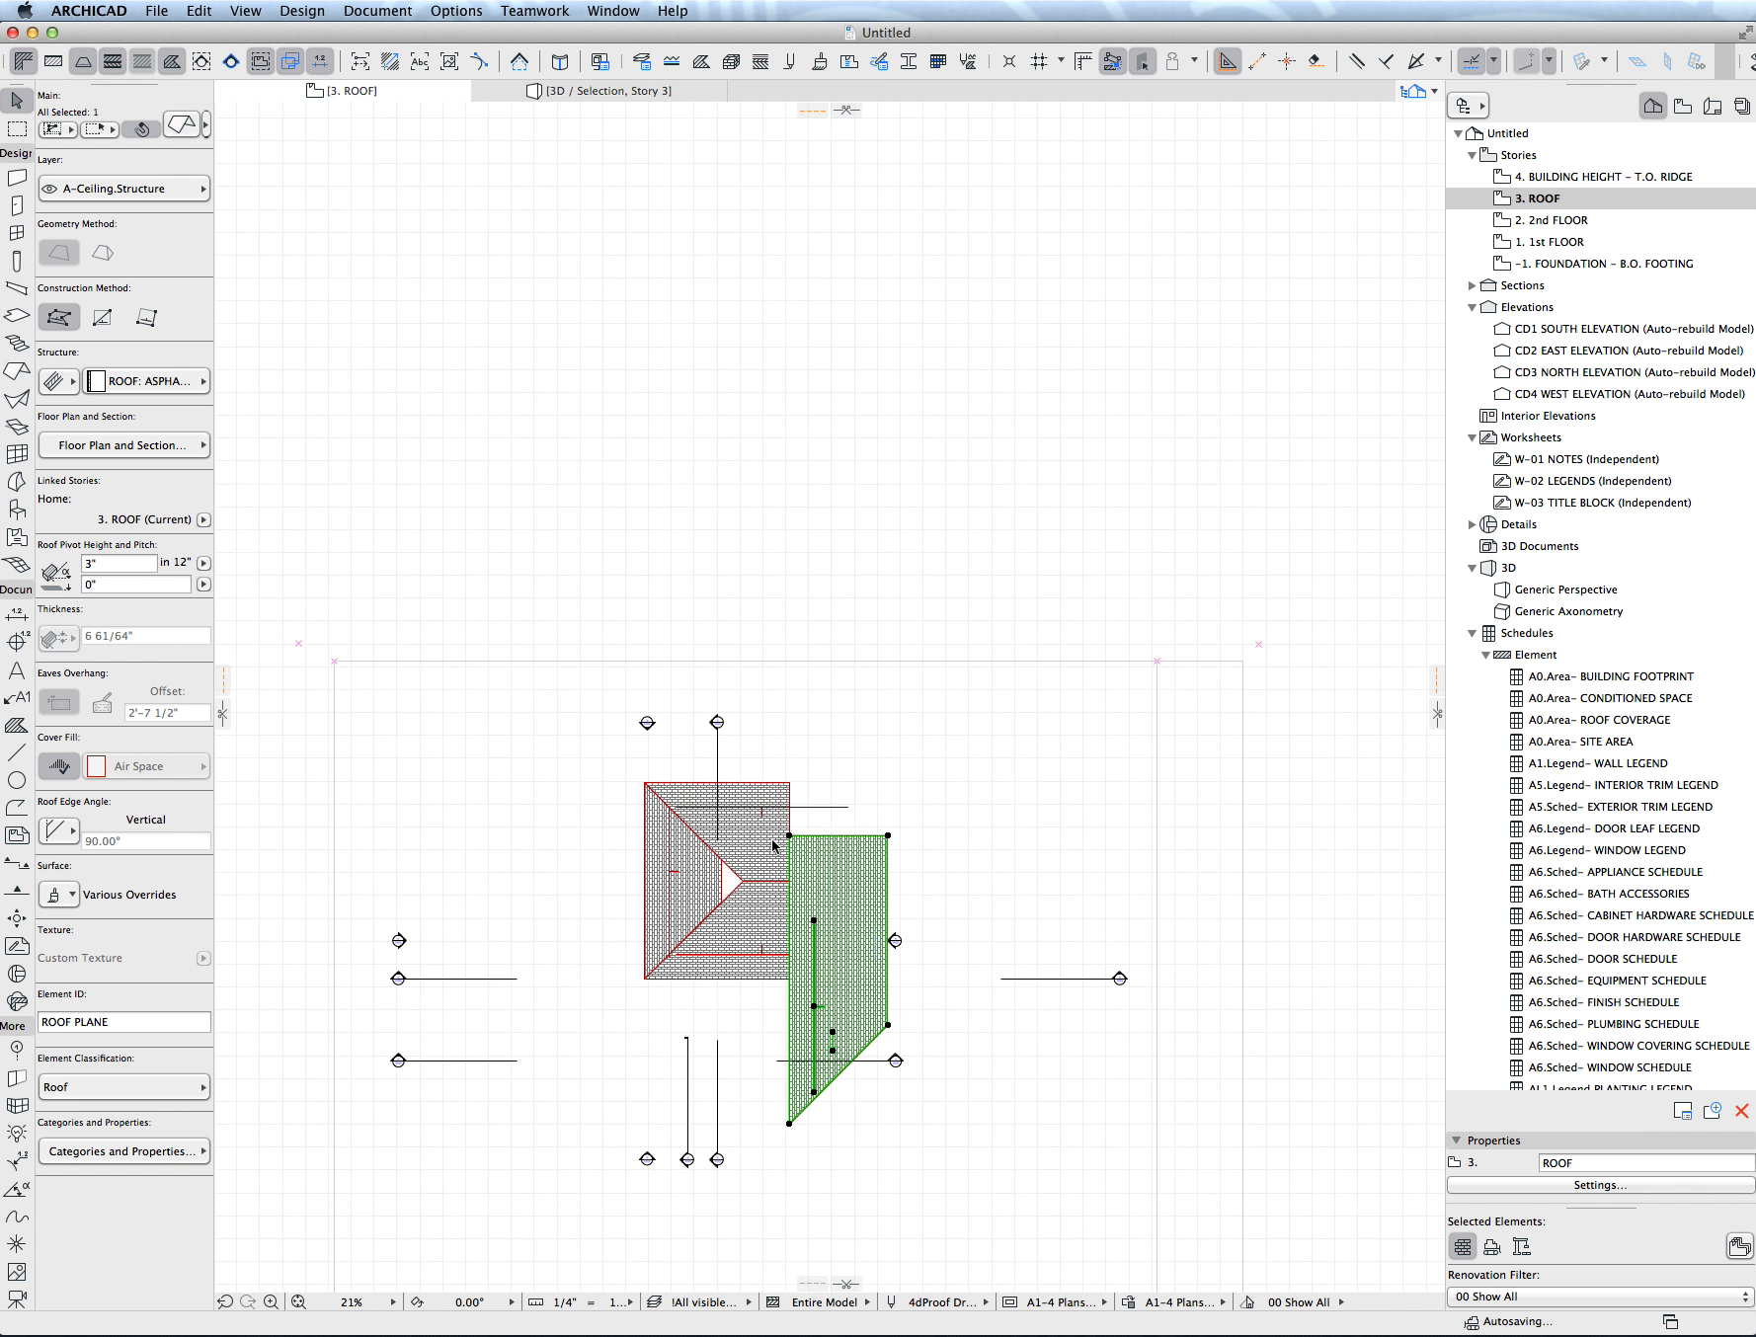
pyautogui.click(798, 916)
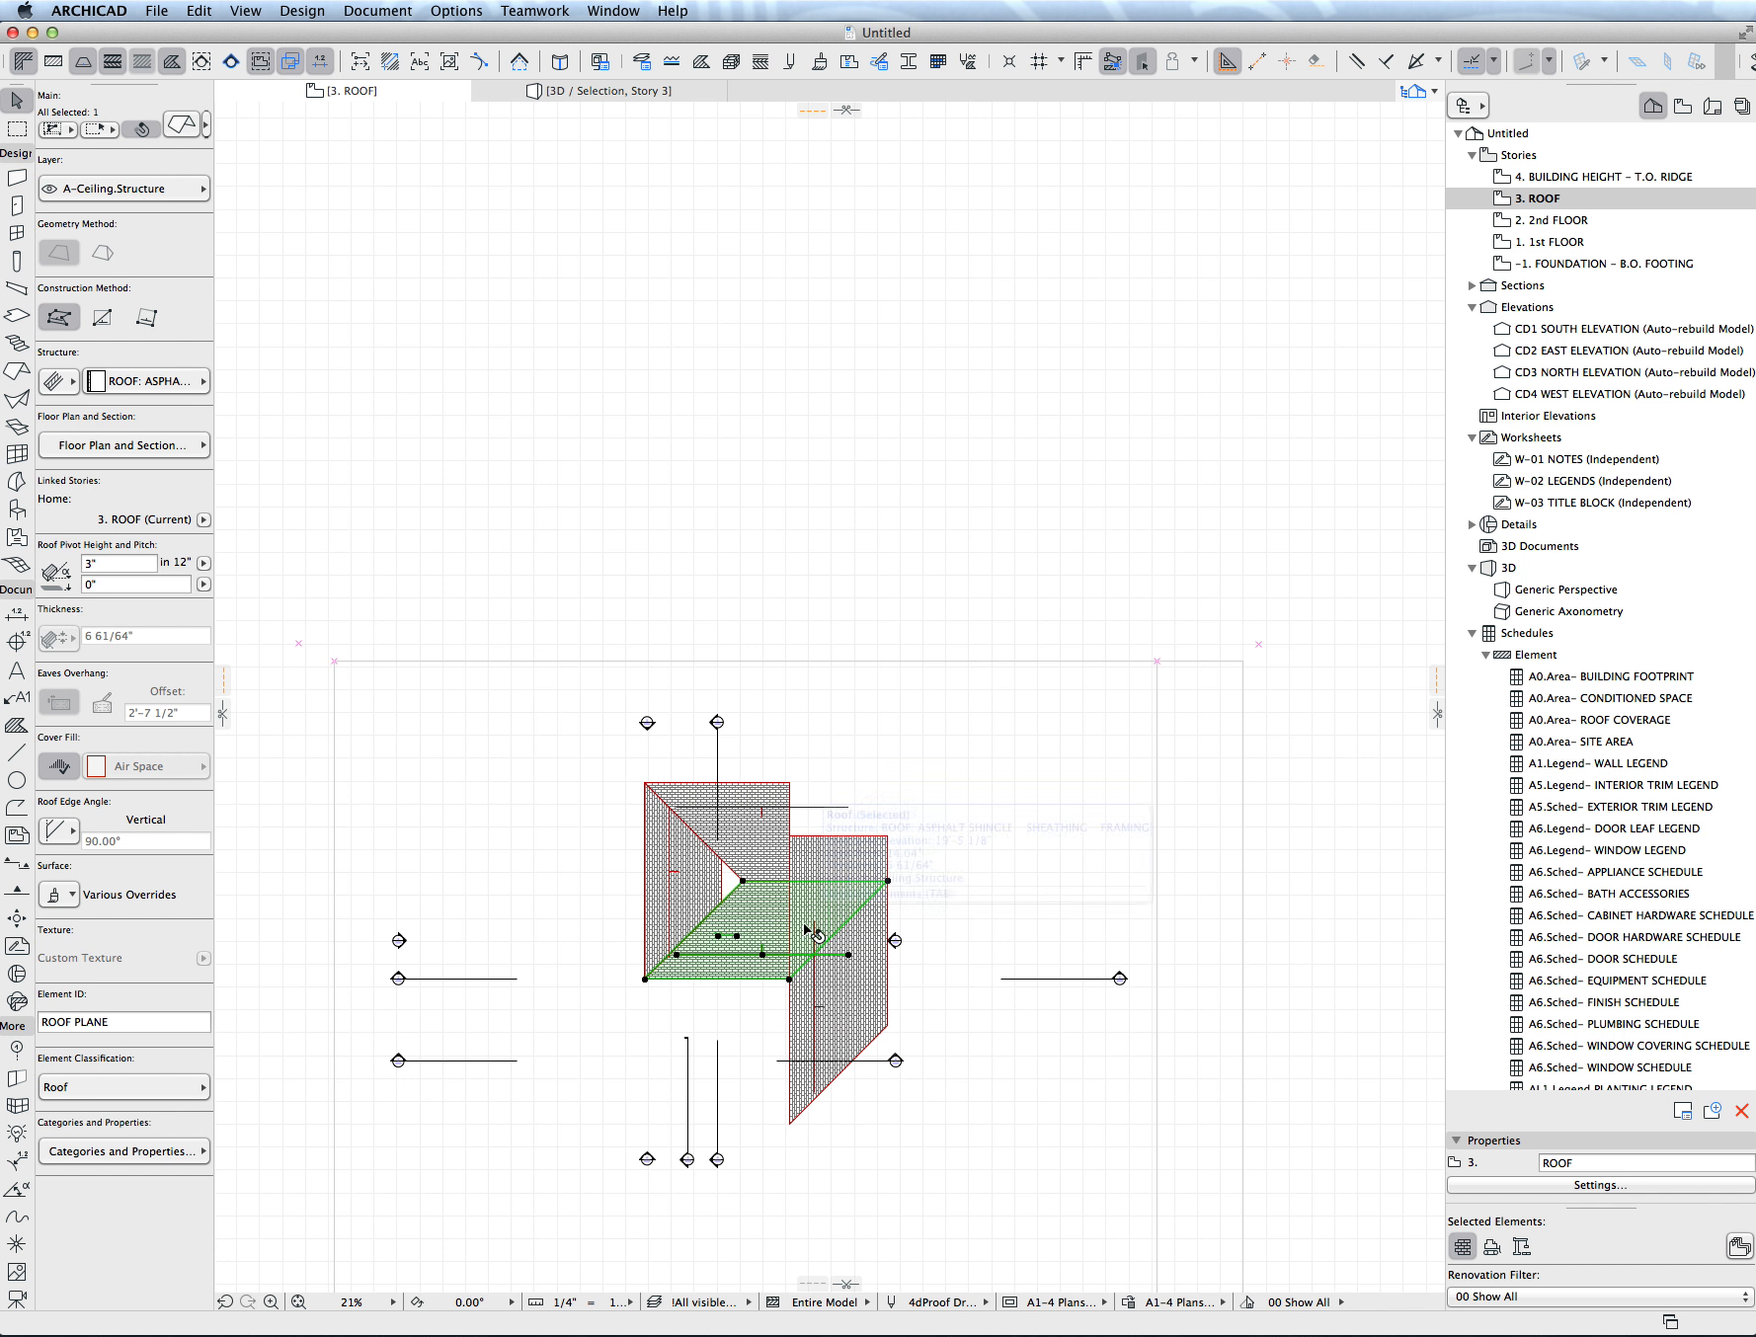
pyautogui.keyDown('super'); pyautogui.click(874, 841); pyautogui.keyUp('super')
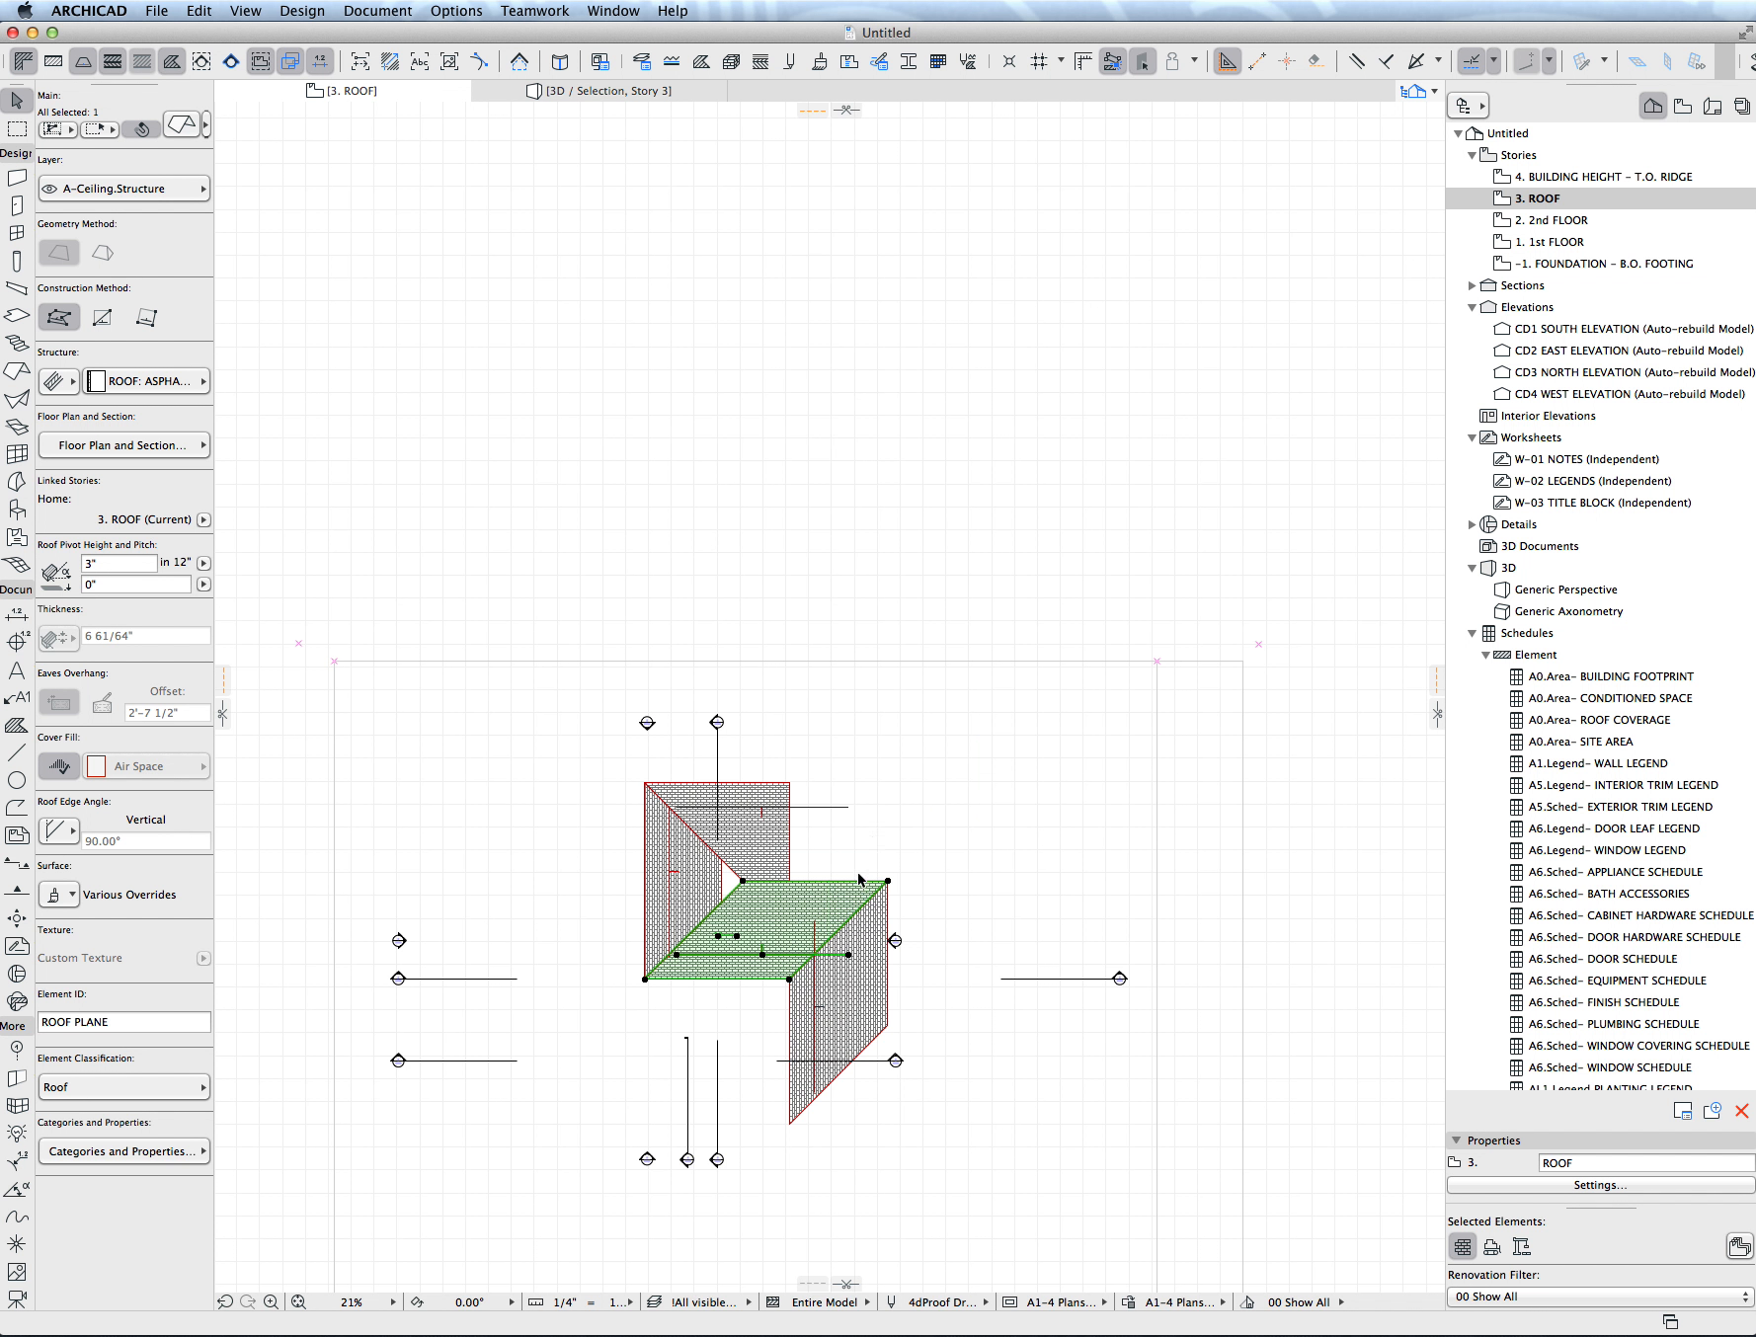
pyautogui.press('Escape')
# - Show the whole roof in 3D and offset the hip plane's short top edge upward to close the gap at the peak
pyautogui.press('F5')
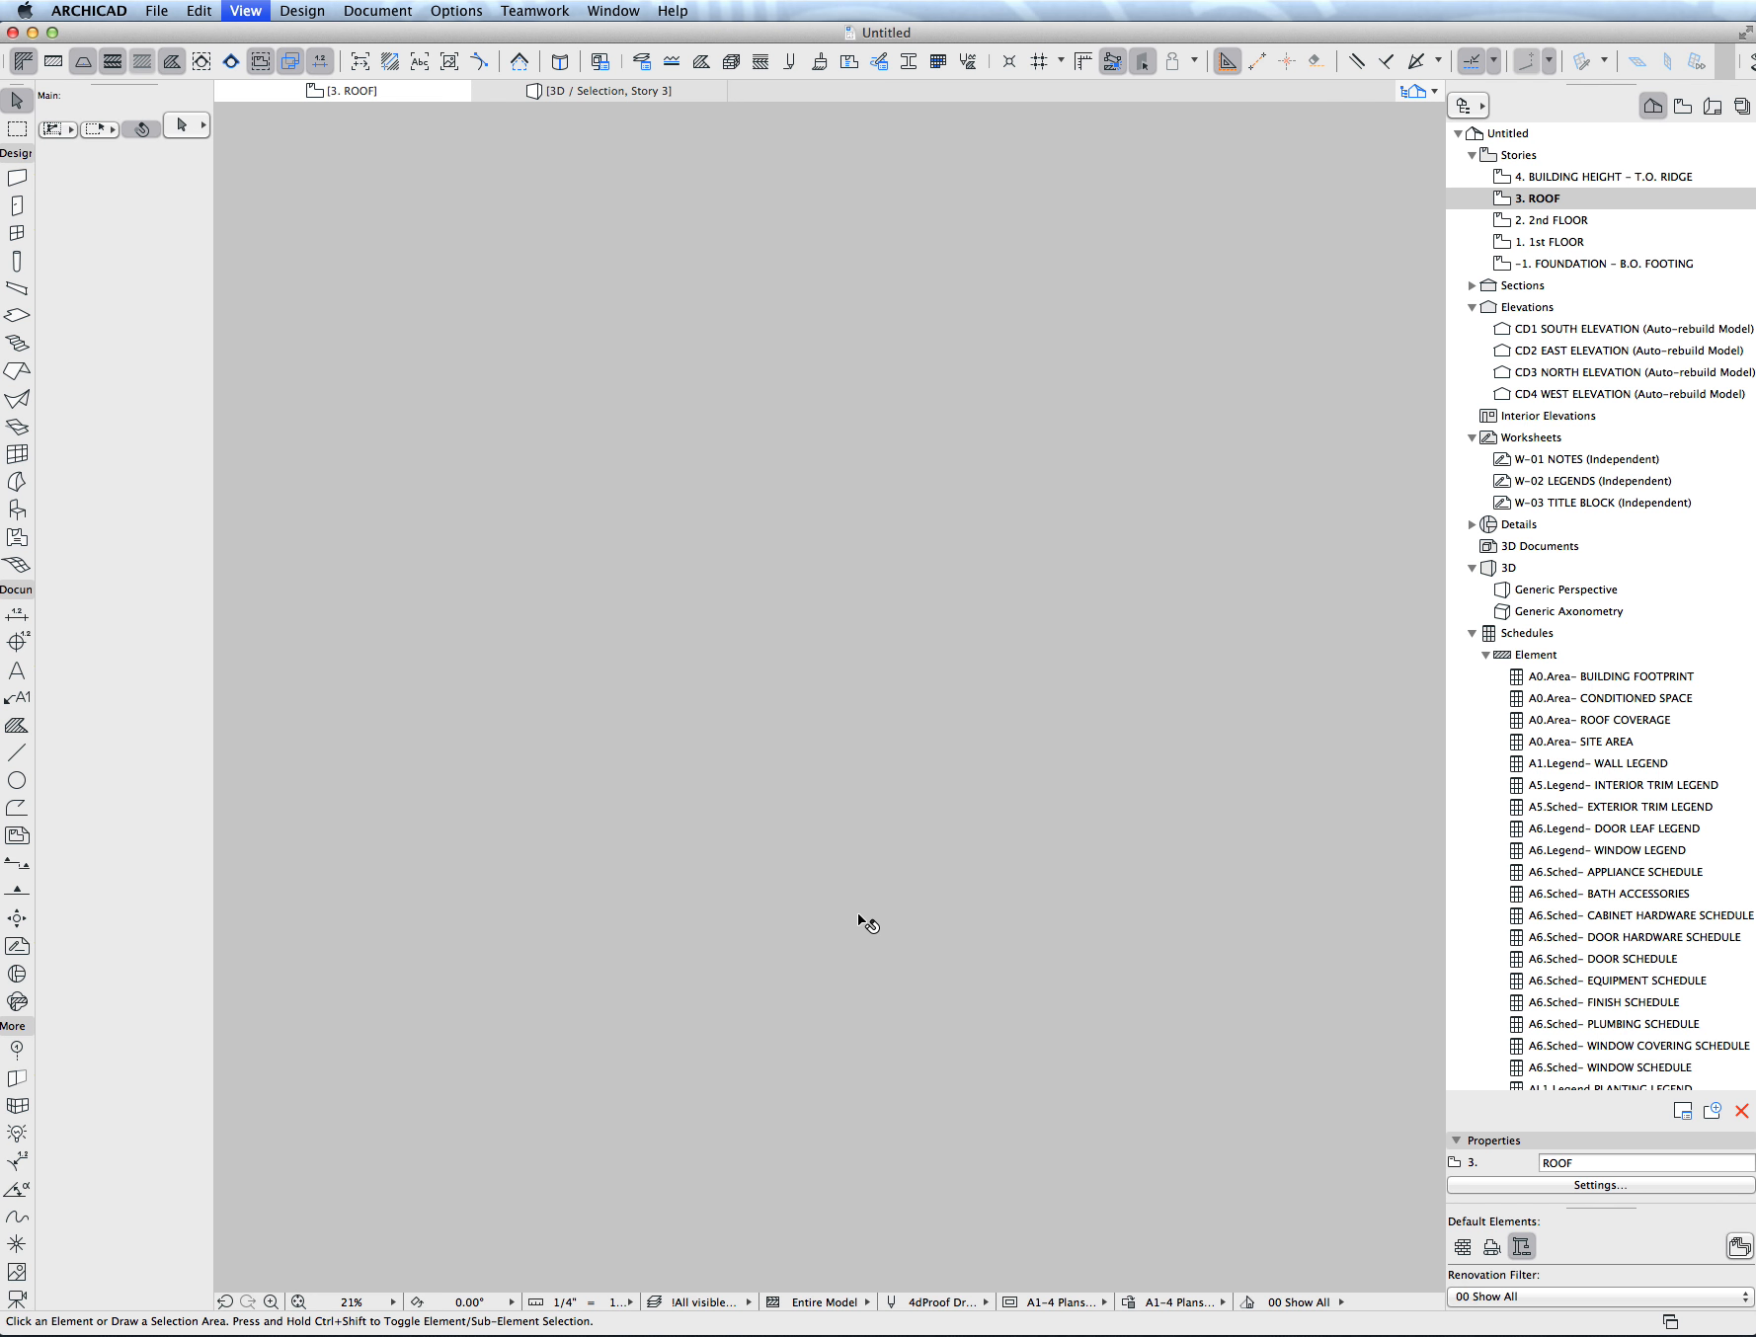
pyautogui.scroll(-5, 881, 848)
pyautogui.keyDown('shift'); pyautogui.moveTo(879, 848); pyautogui.dragTo(678, 897, button='middle'); pyautogui.keyUp('shift')
pyautogui.click(678, 897)
pyautogui.click(672, 889)
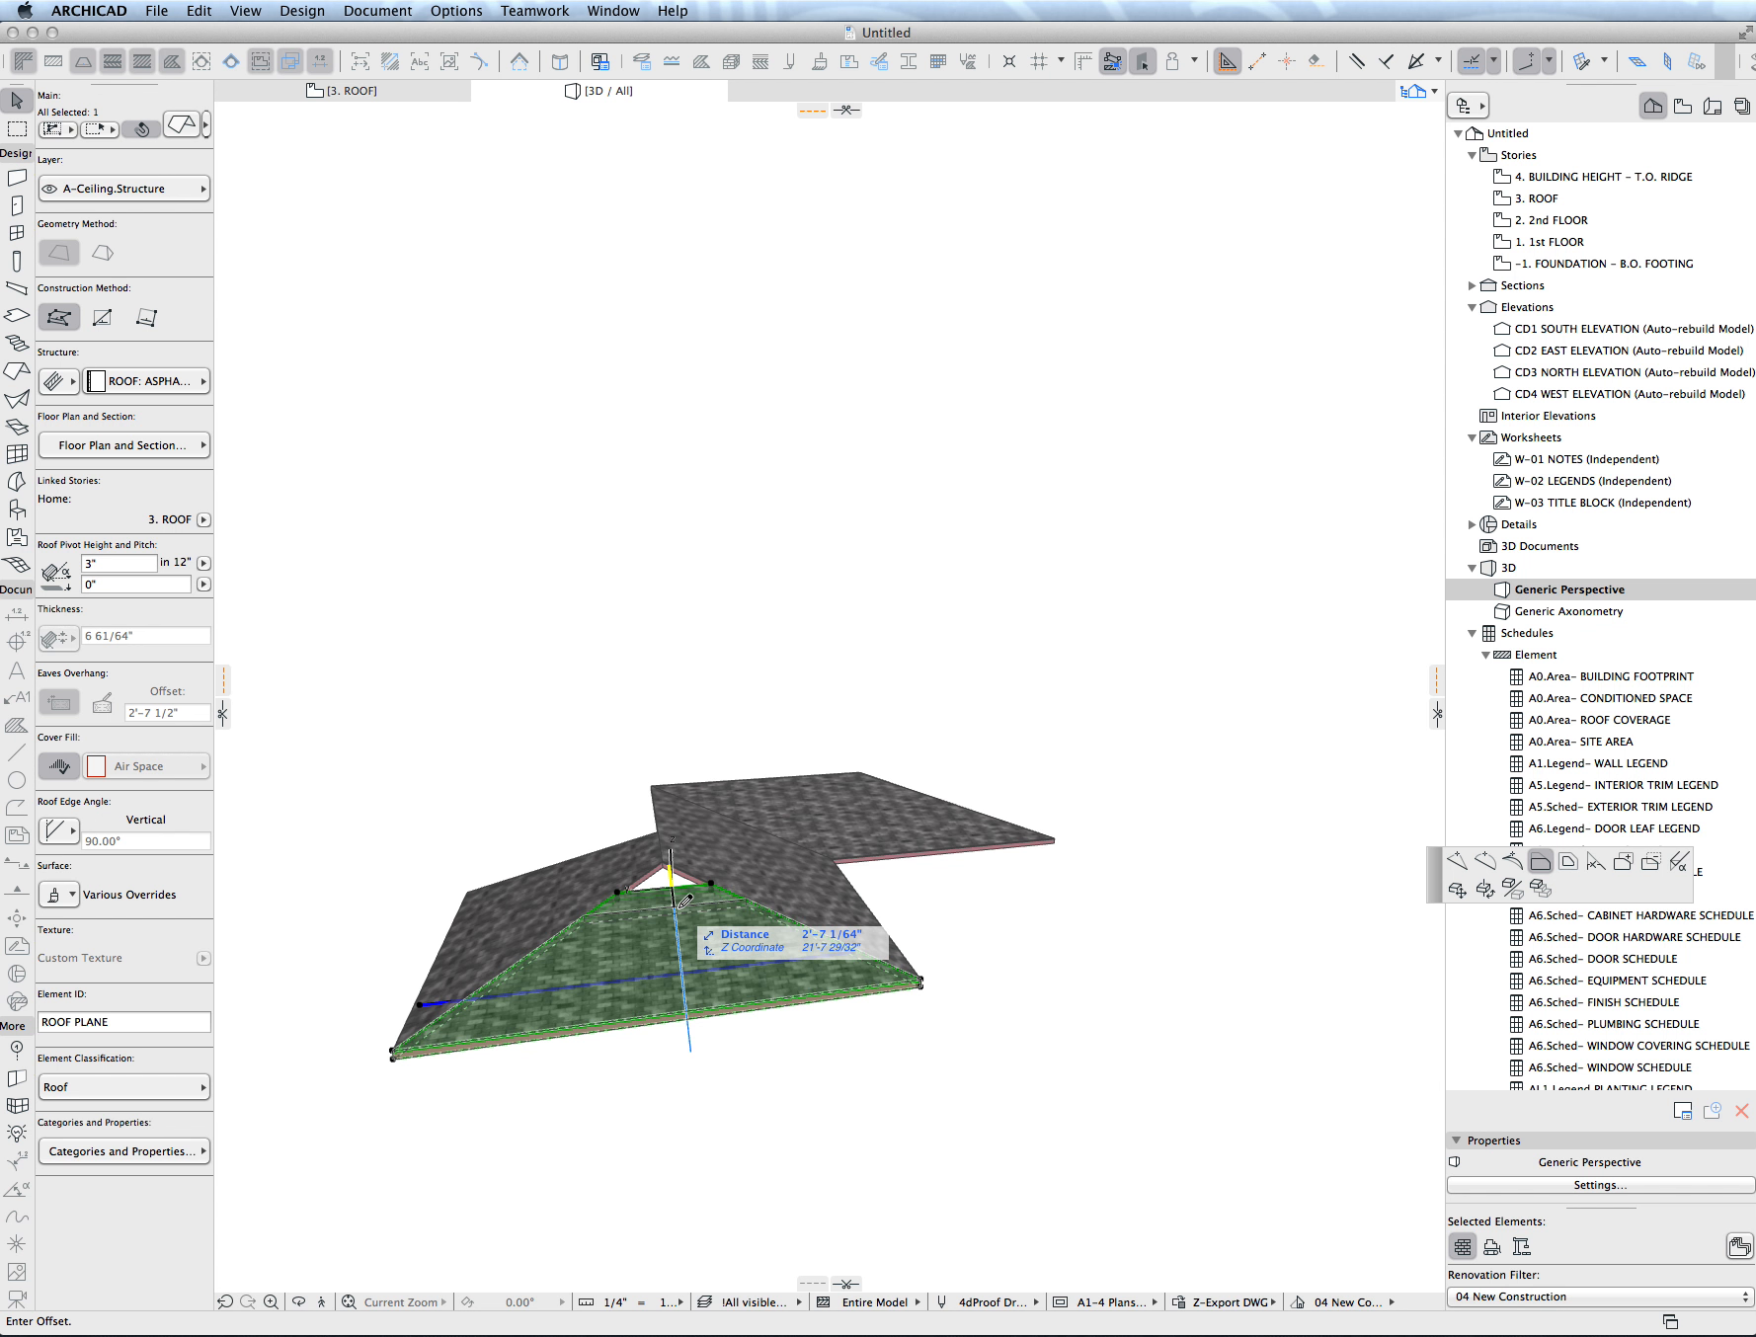
pyautogui.click(668, 828)
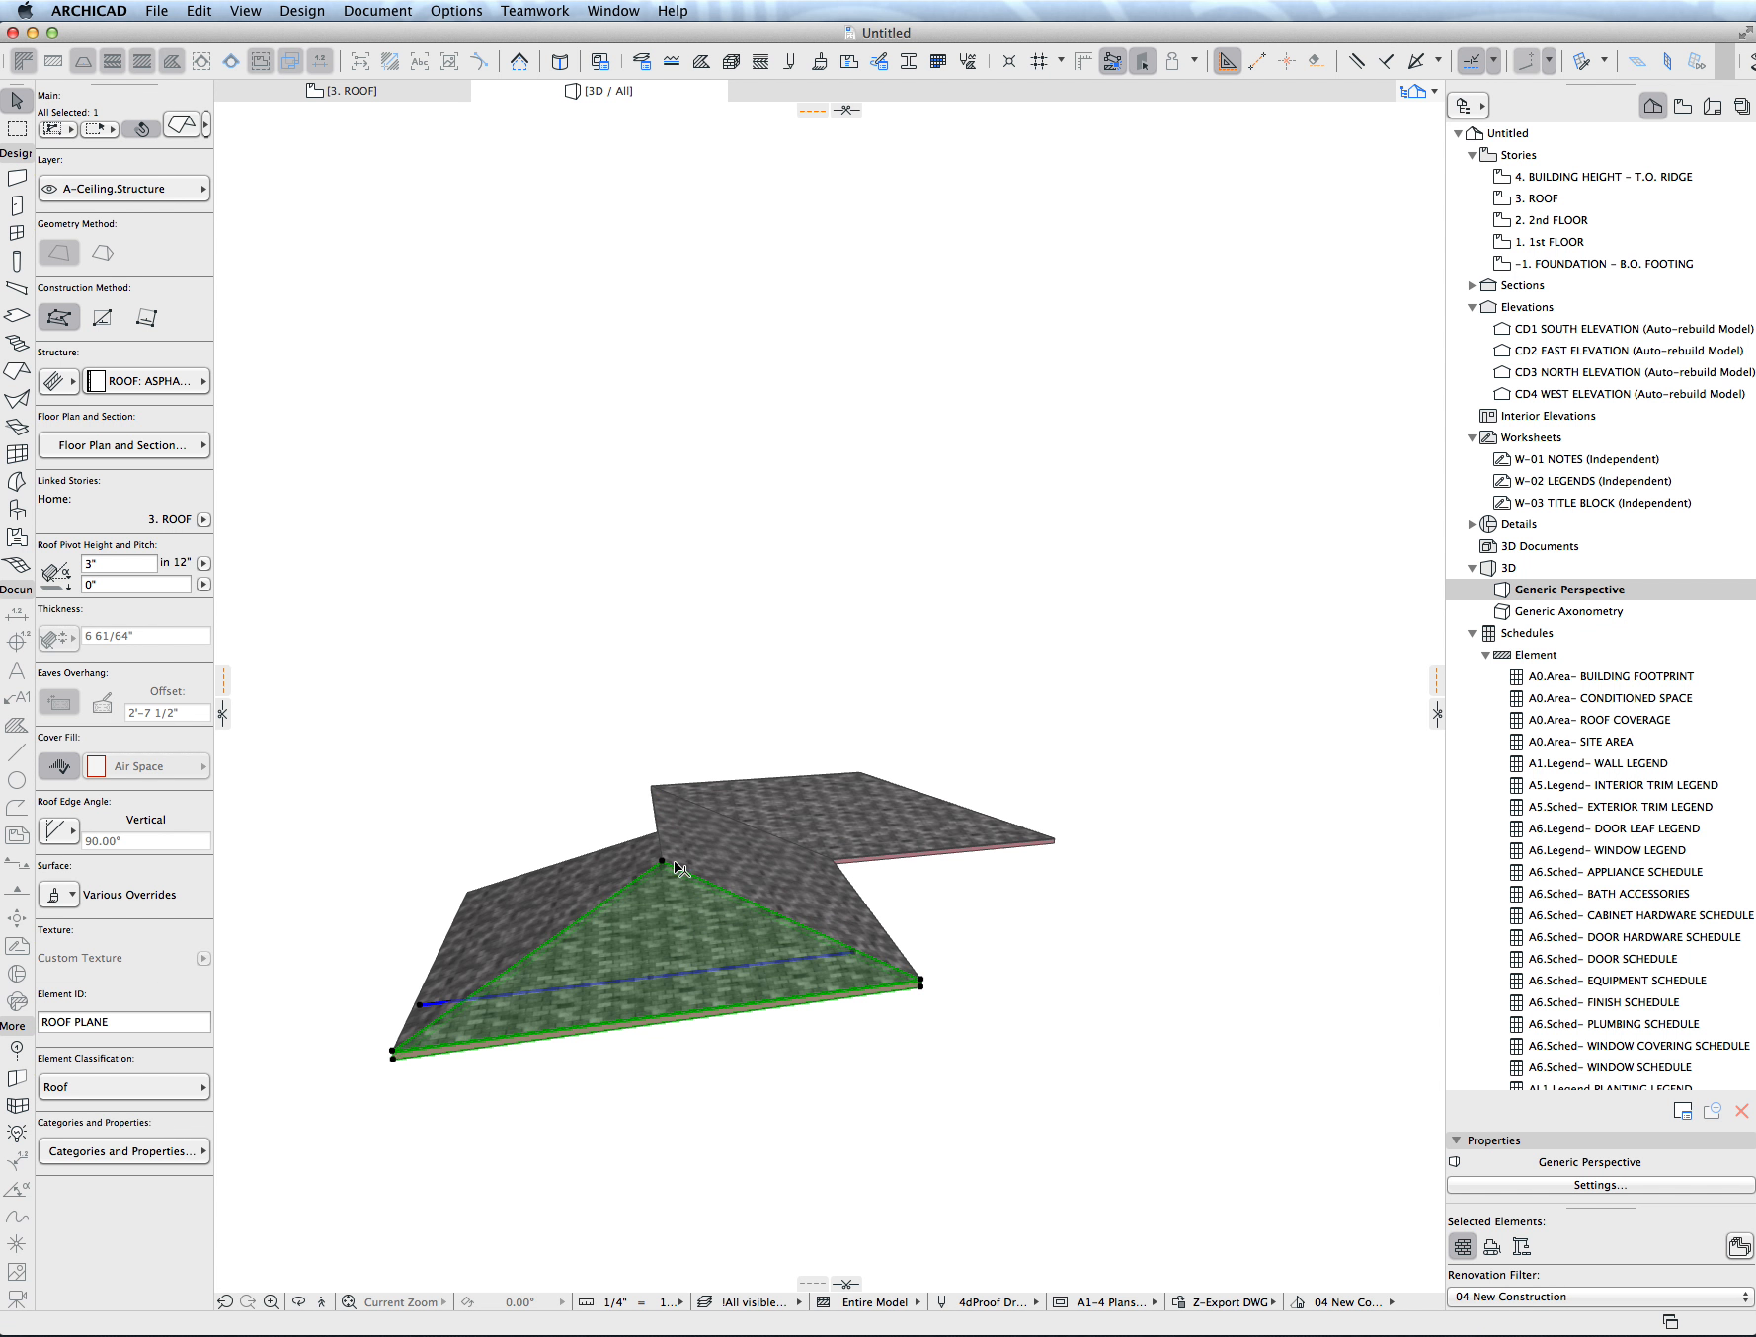
# - Offset the triangular hip plane's eave edge inward to its pivot line
pyautogui.keyDown('shift'); pyautogui.moveTo(669, 828); pyautogui.dragTo(900, 936, button='middle'); pyautogui.keyUp('shift')
pyautogui.click(780, 978)
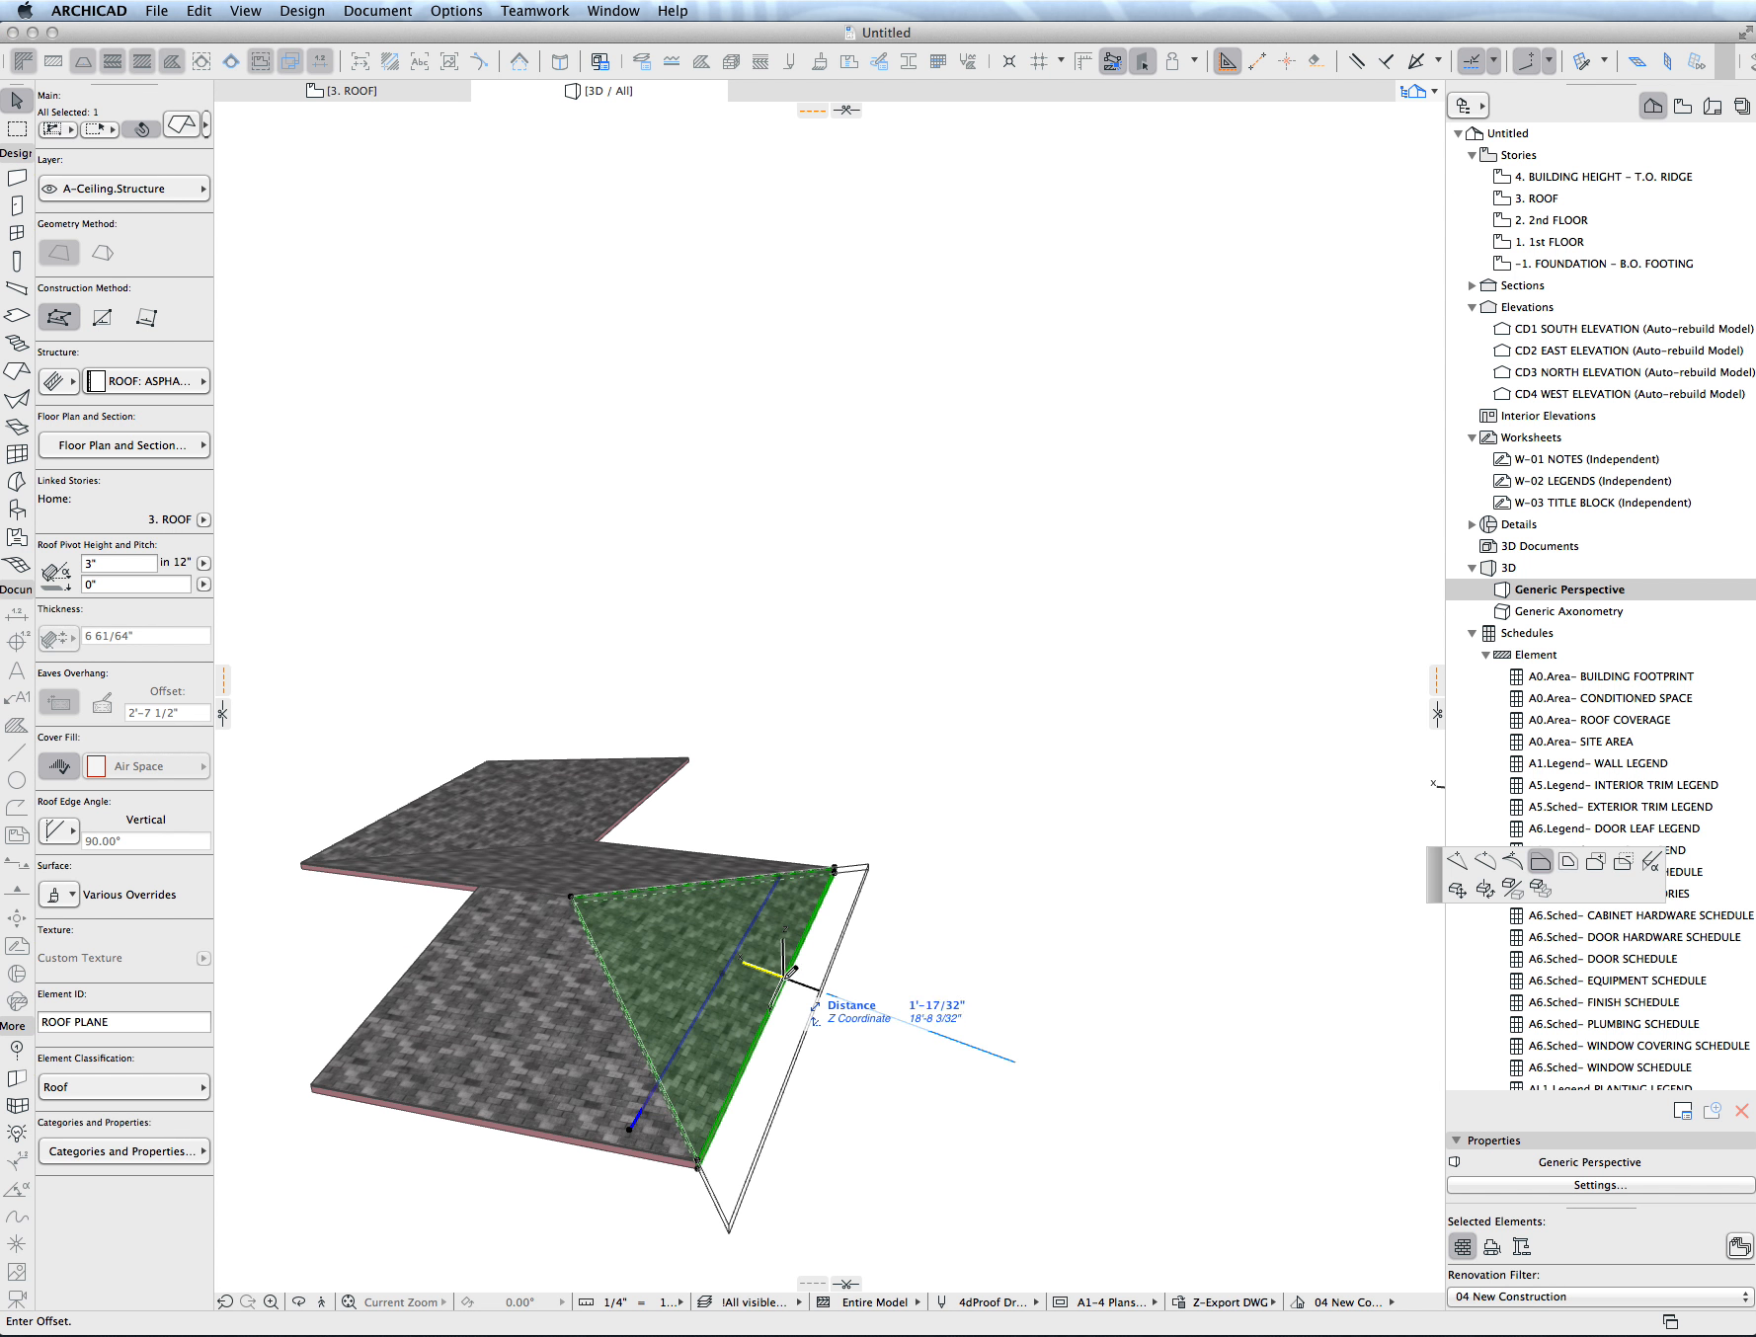
pyautogui.click(729, 958)
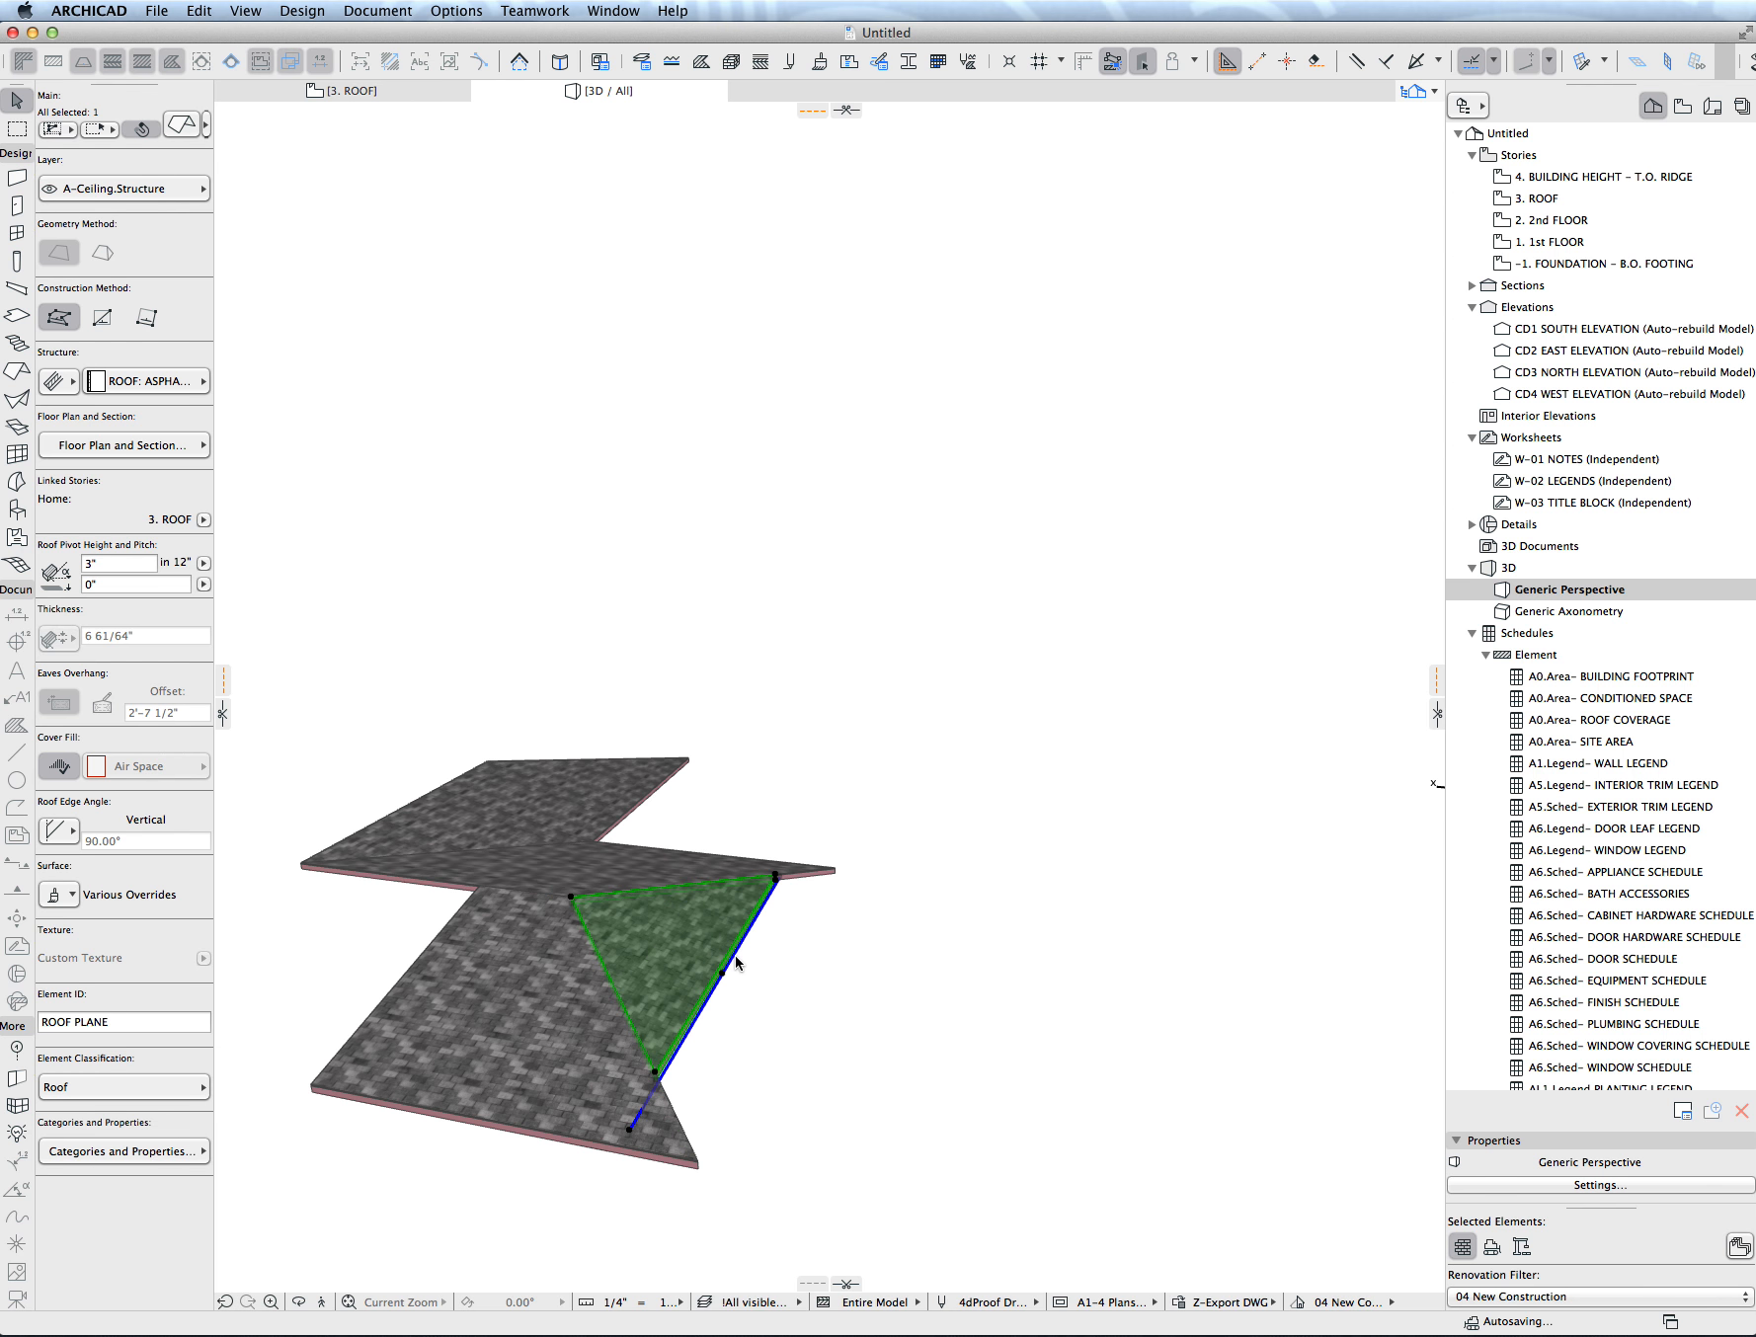
pyautogui.click(737, 958)
pyautogui.press('Escape')
# - Try to offset the hip plane's eave edge outward 2' from its pivot line in 3D, and undo it
pyautogui.click(744, 929)
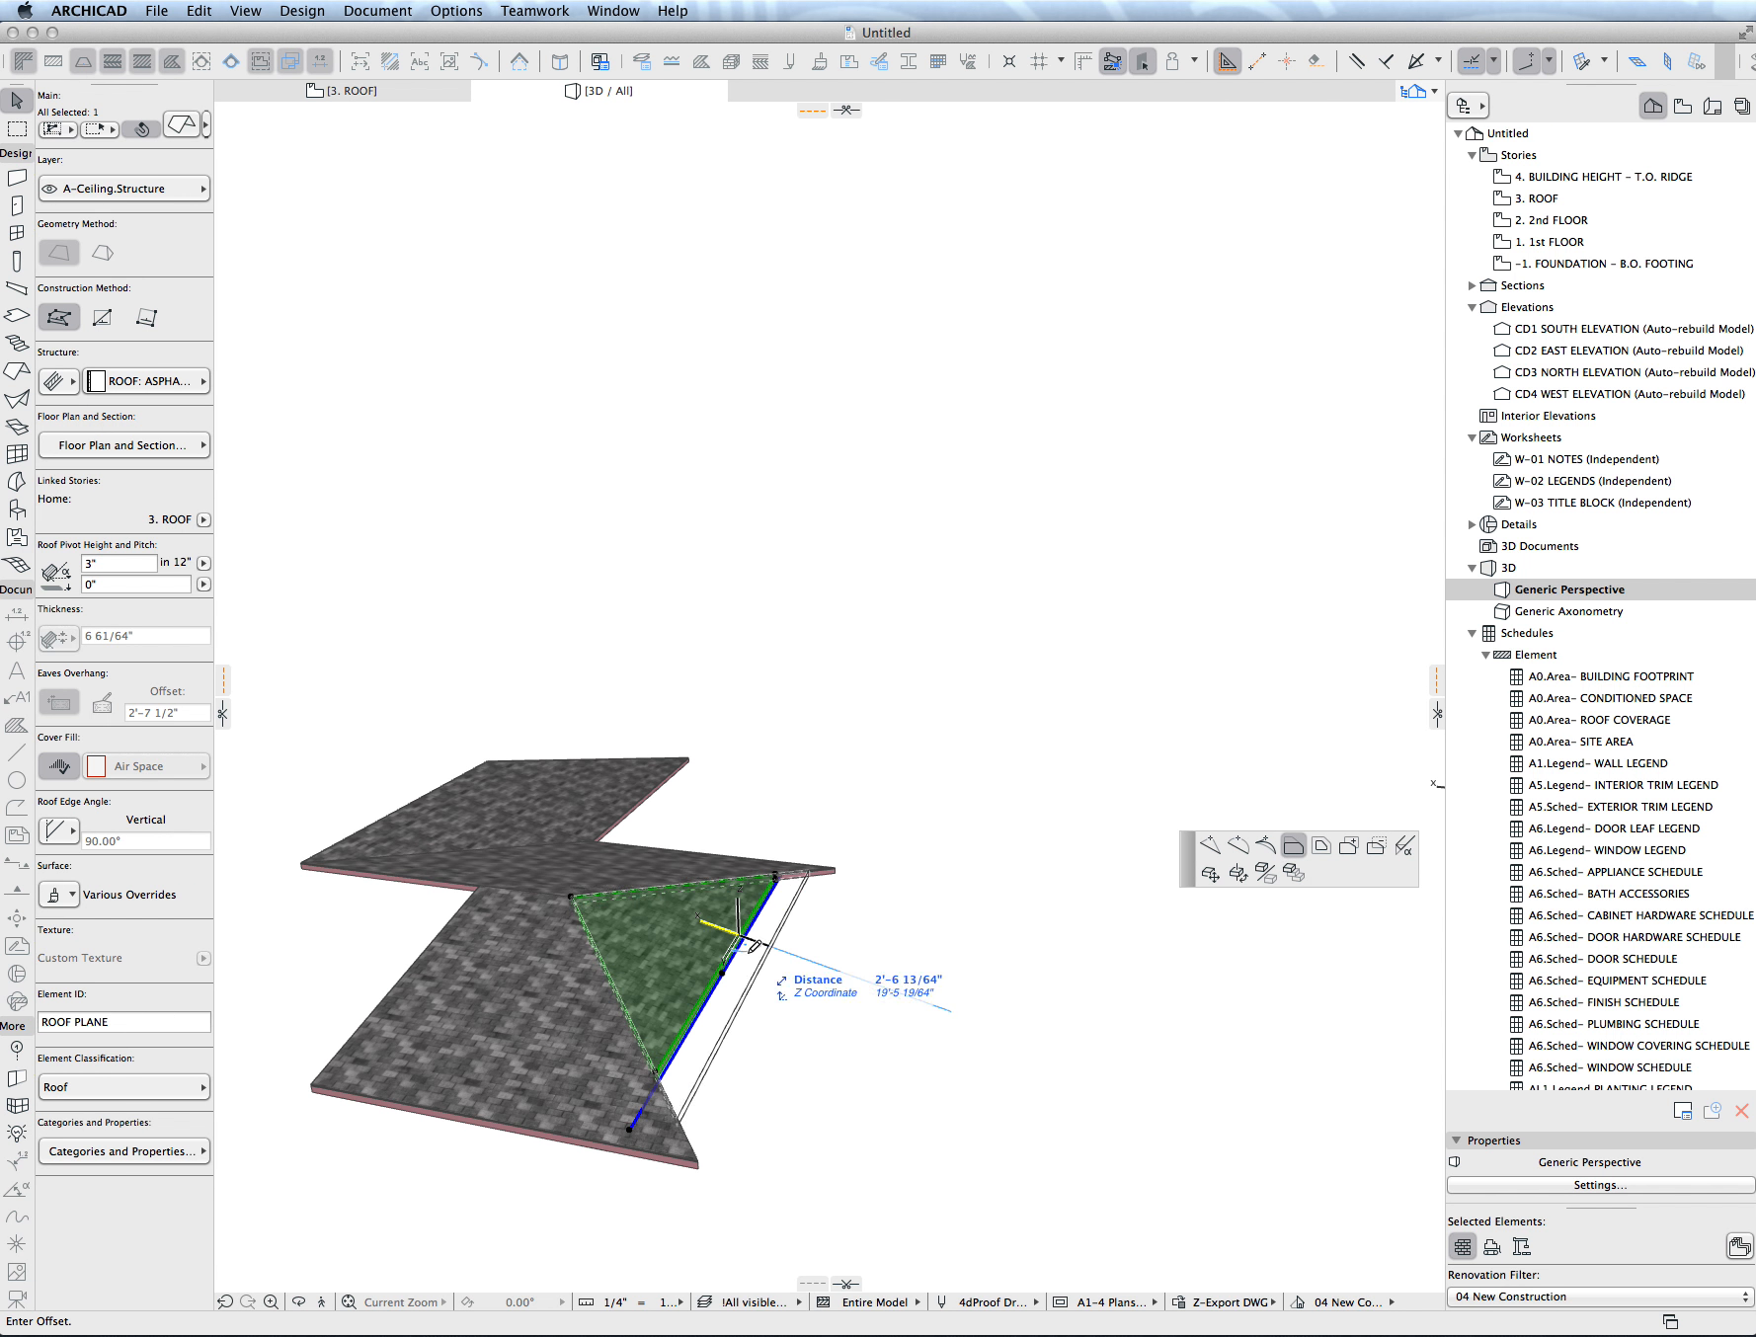
pyautogui.write('2')
pyautogui.press('Return')
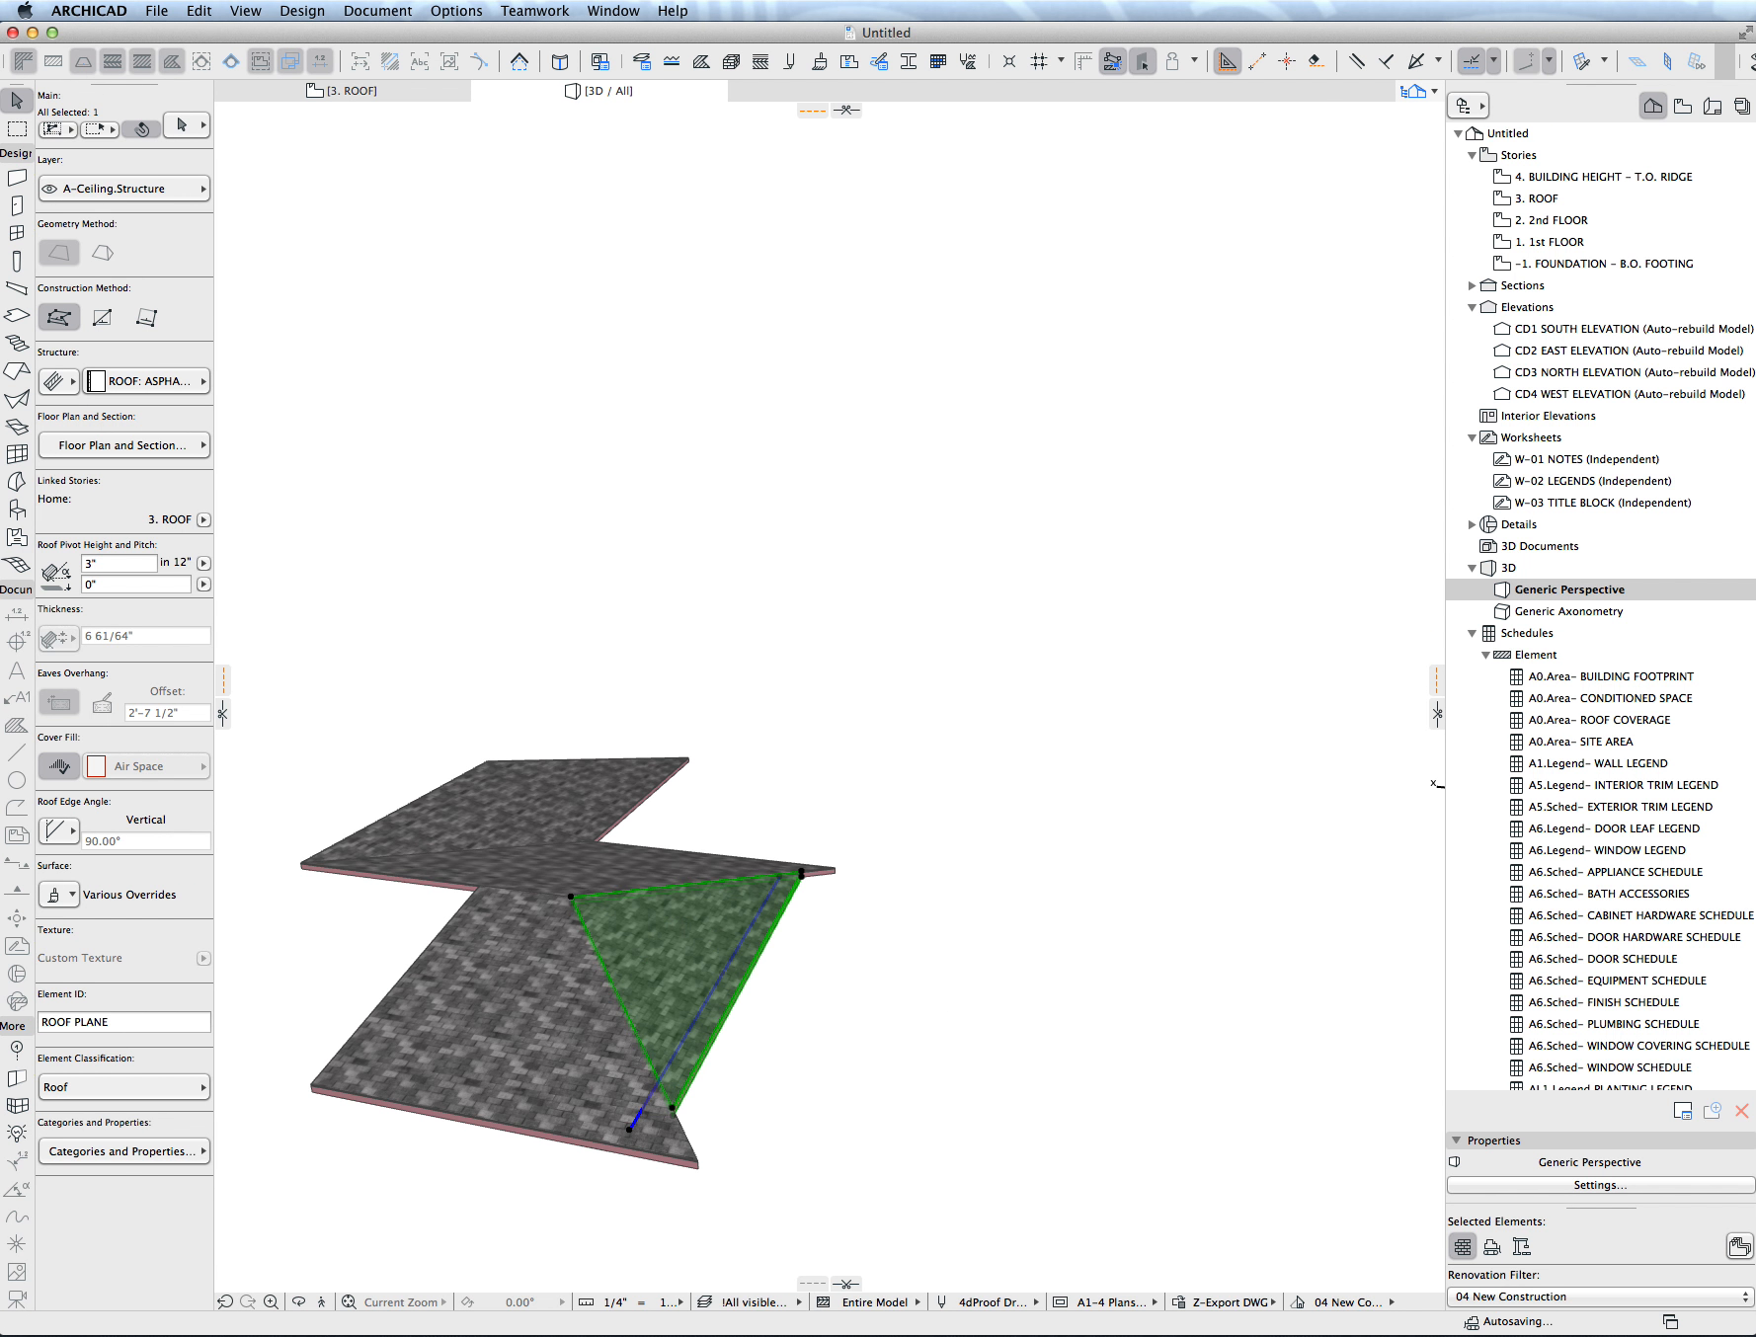
pyautogui.press('super+z')
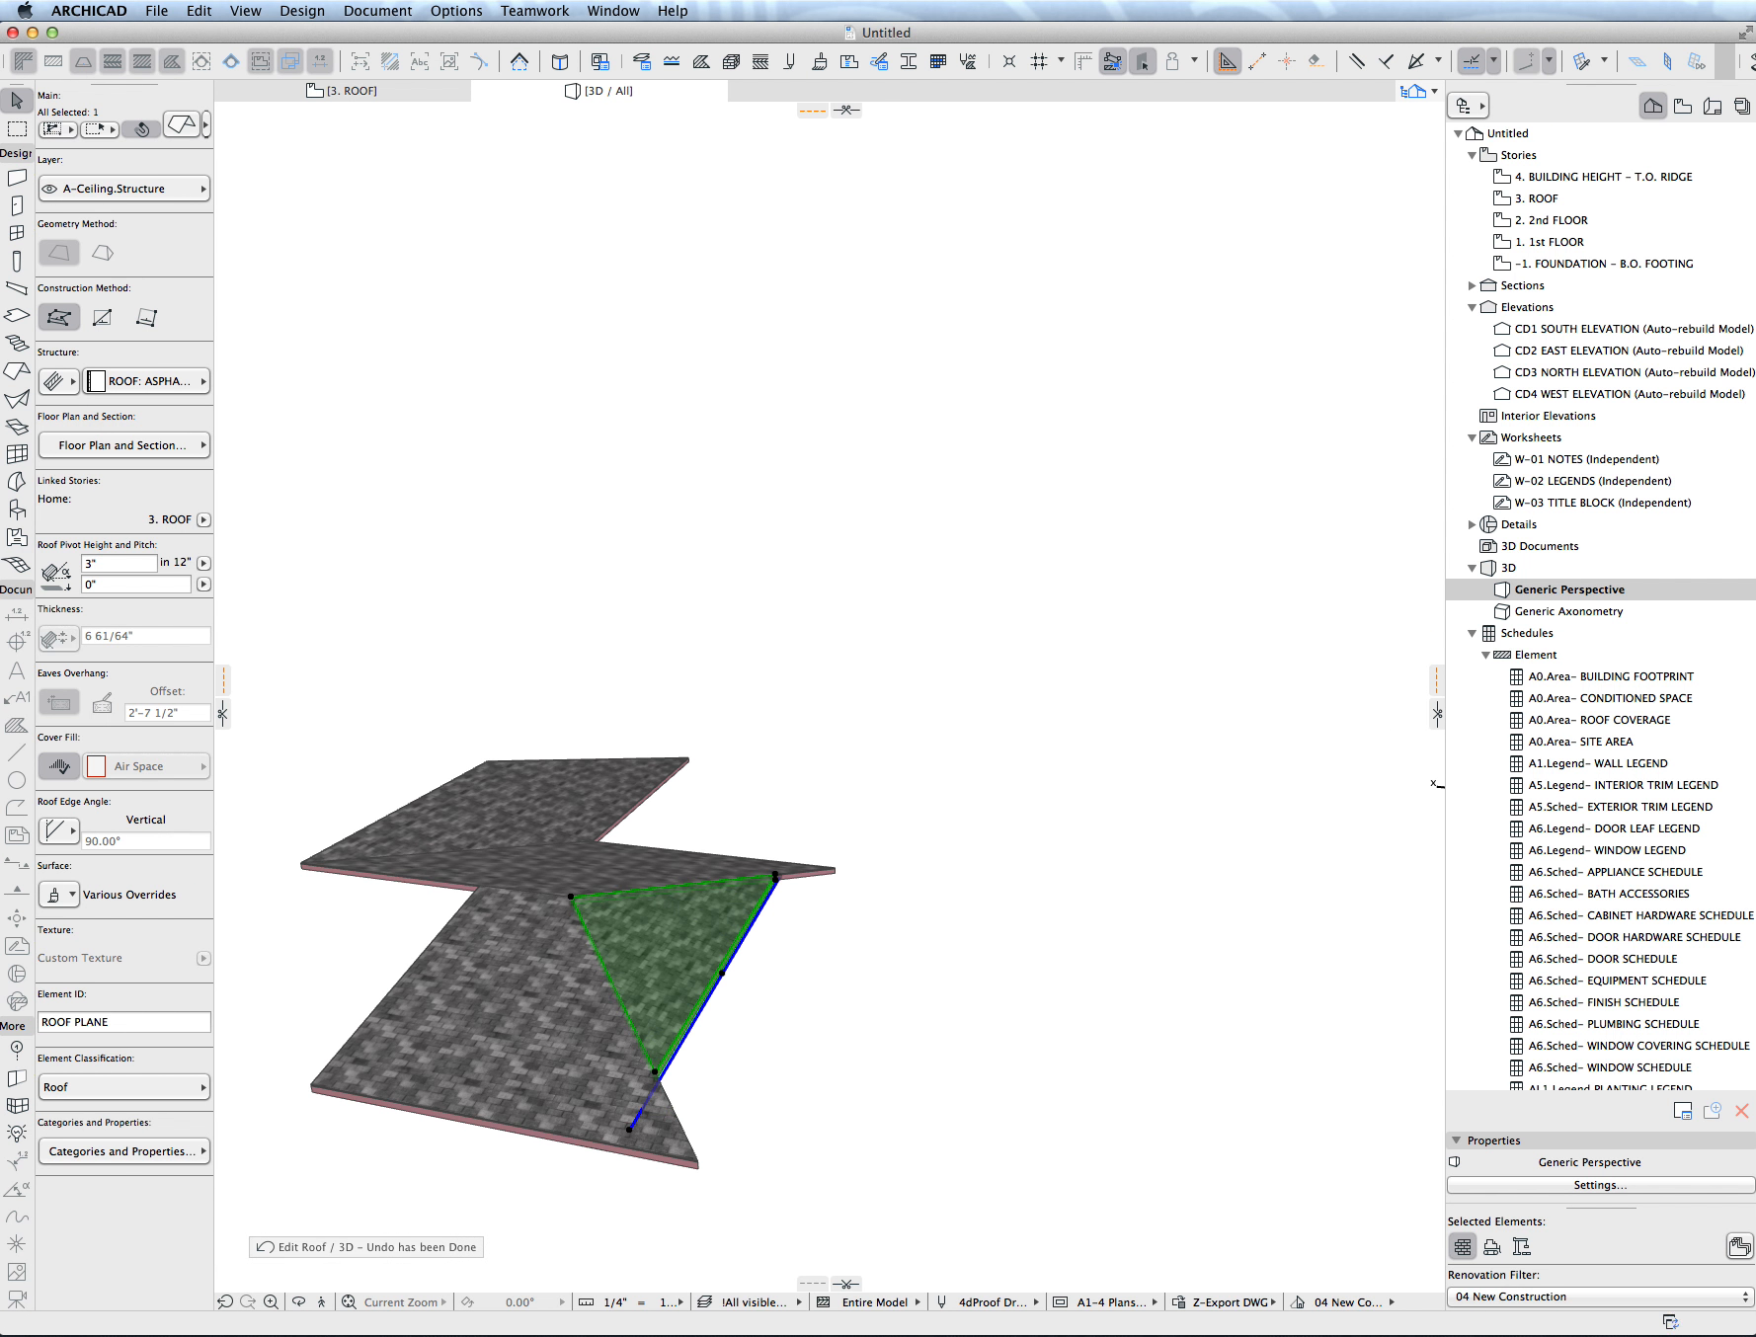
# - Offset the hip plane's eave edge outward from its pivot line using the Horizontal editing plane
pyautogui.click(694, 1010)
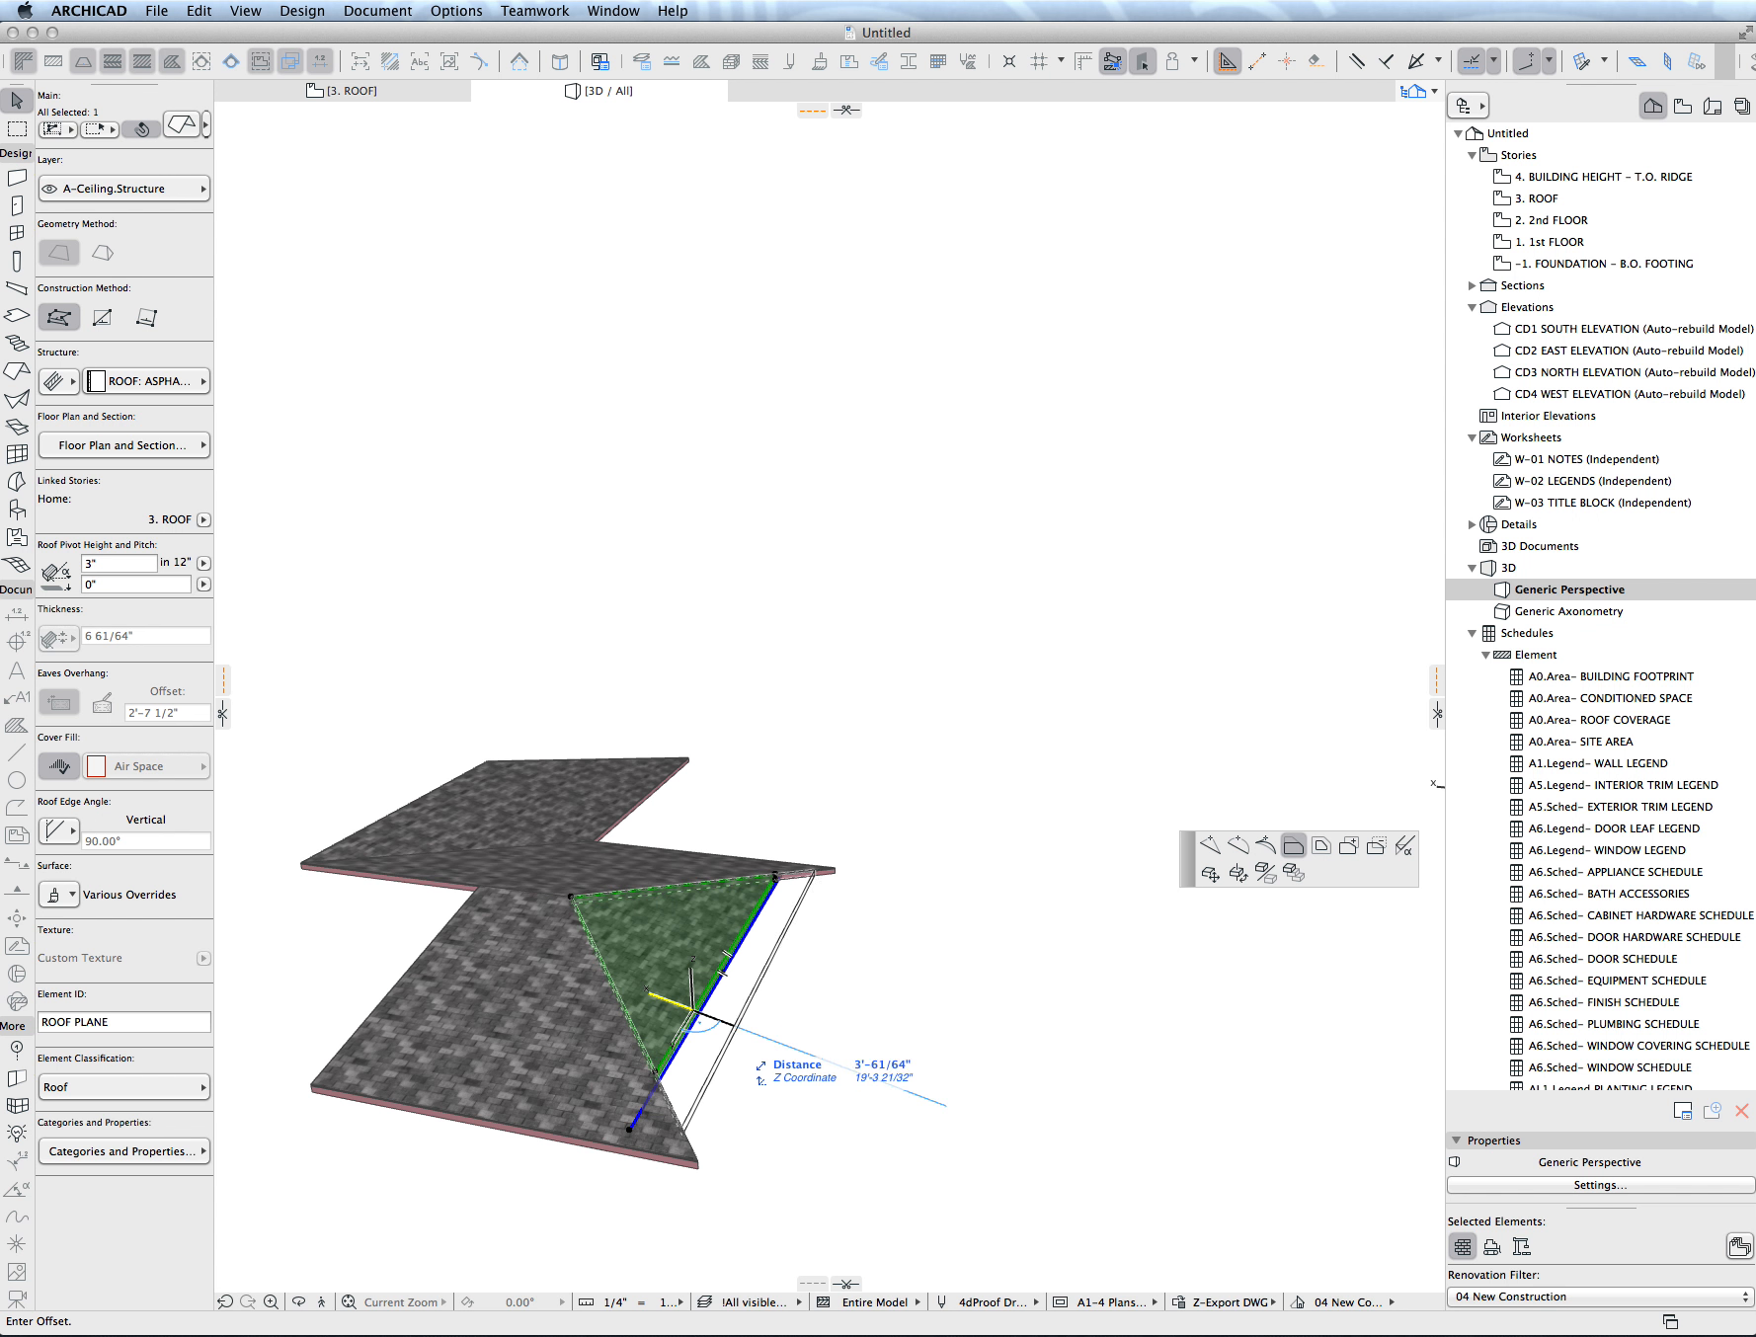
pyautogui.rightClick(724, 1021)
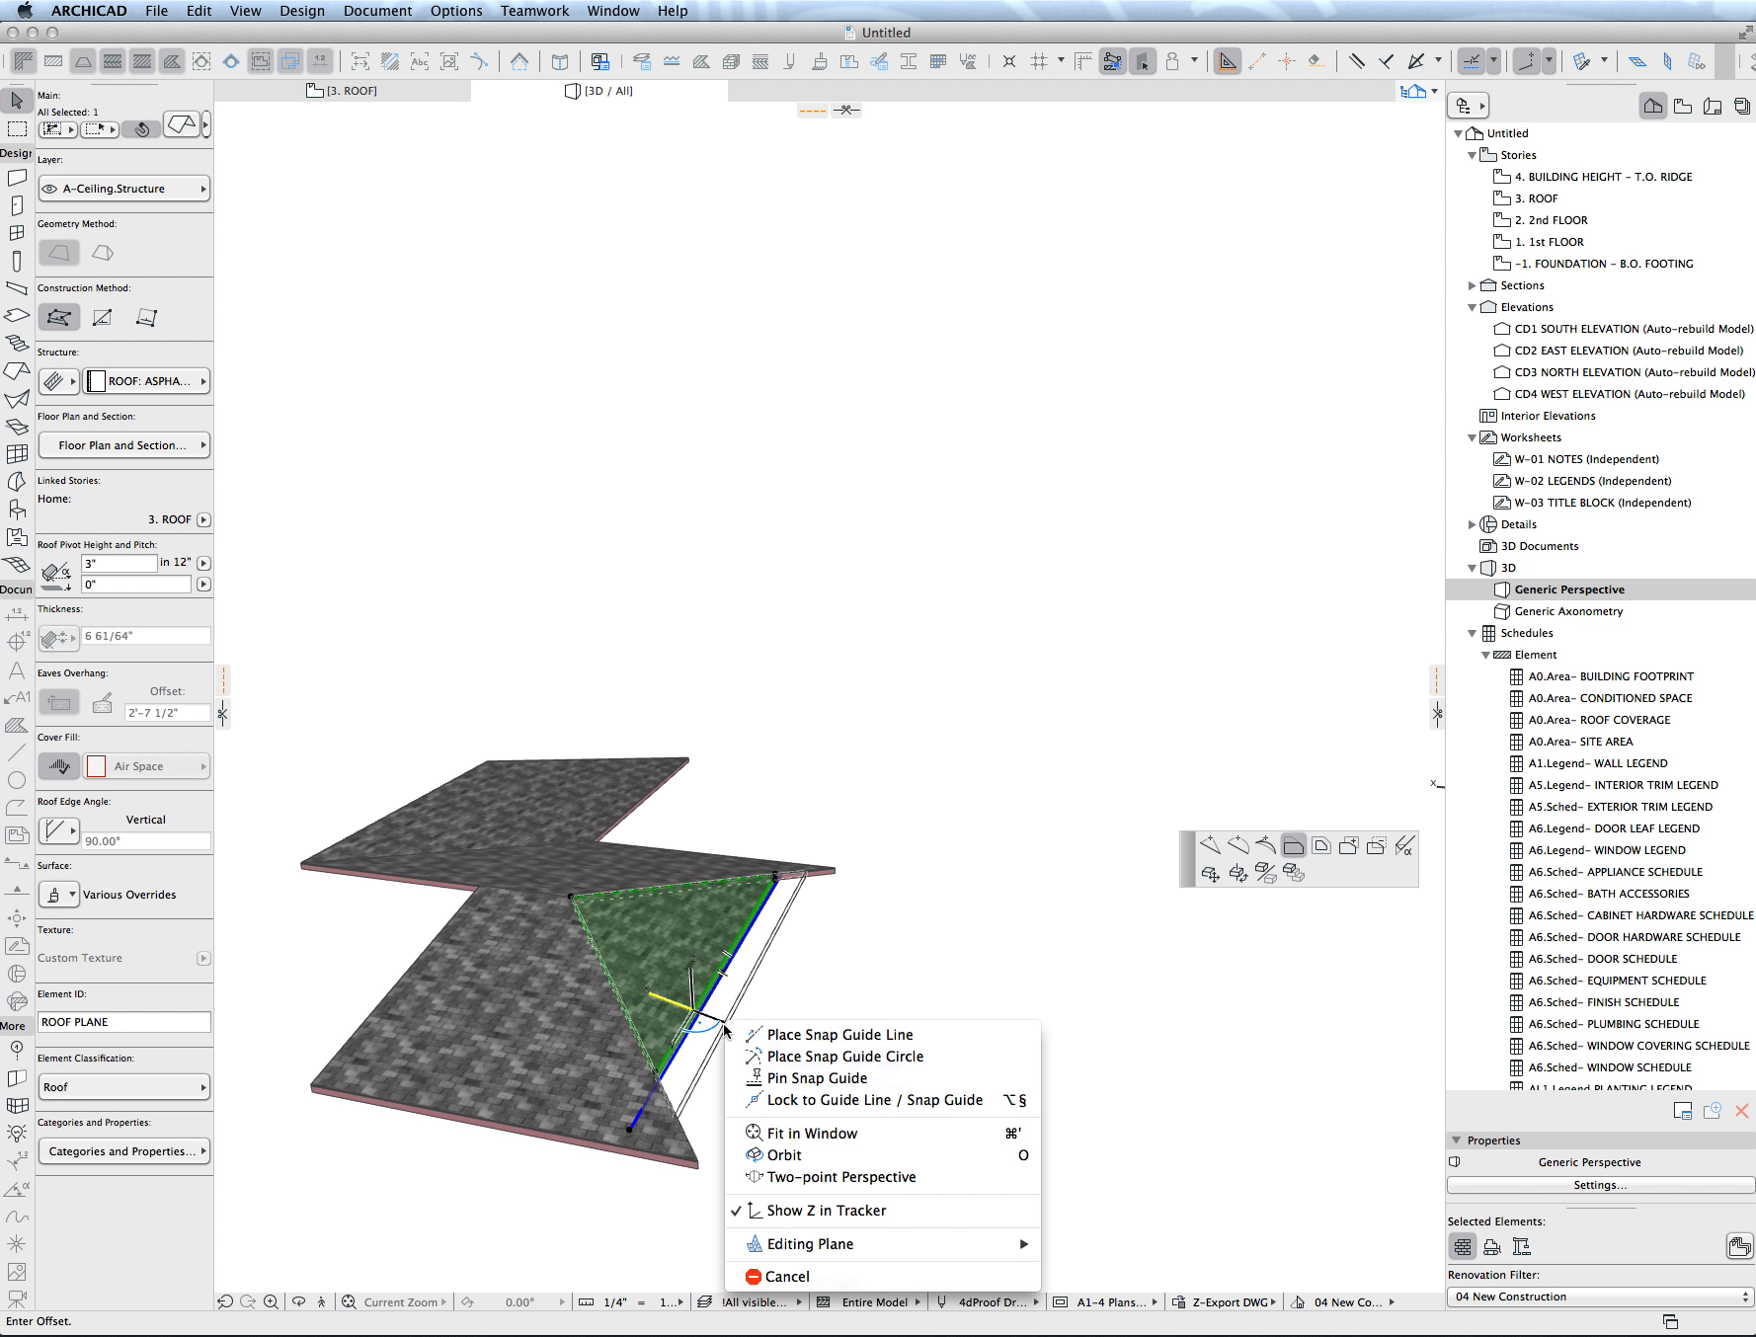
pyautogui.moveTo(882, 1253)
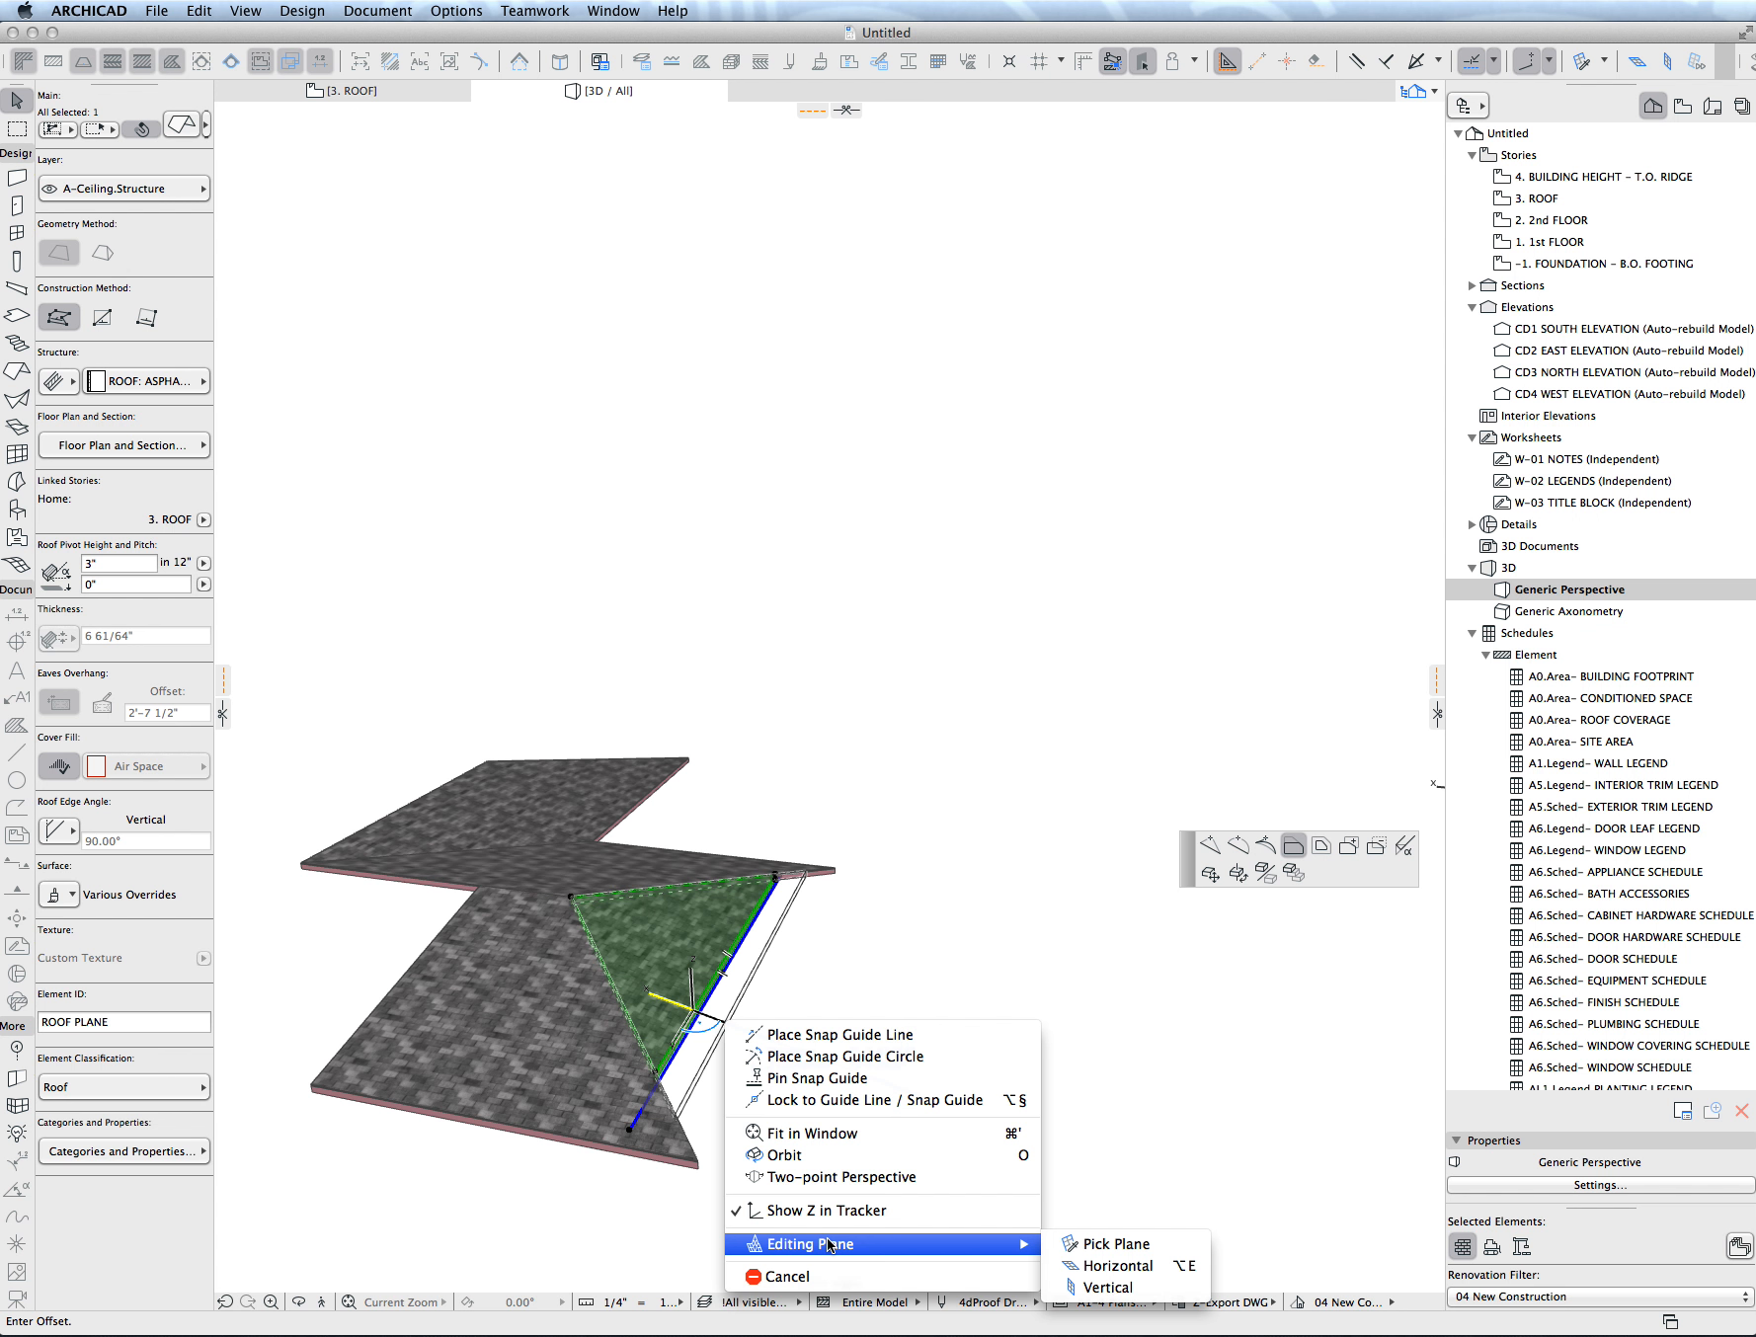
pyautogui.click(1091, 1274)
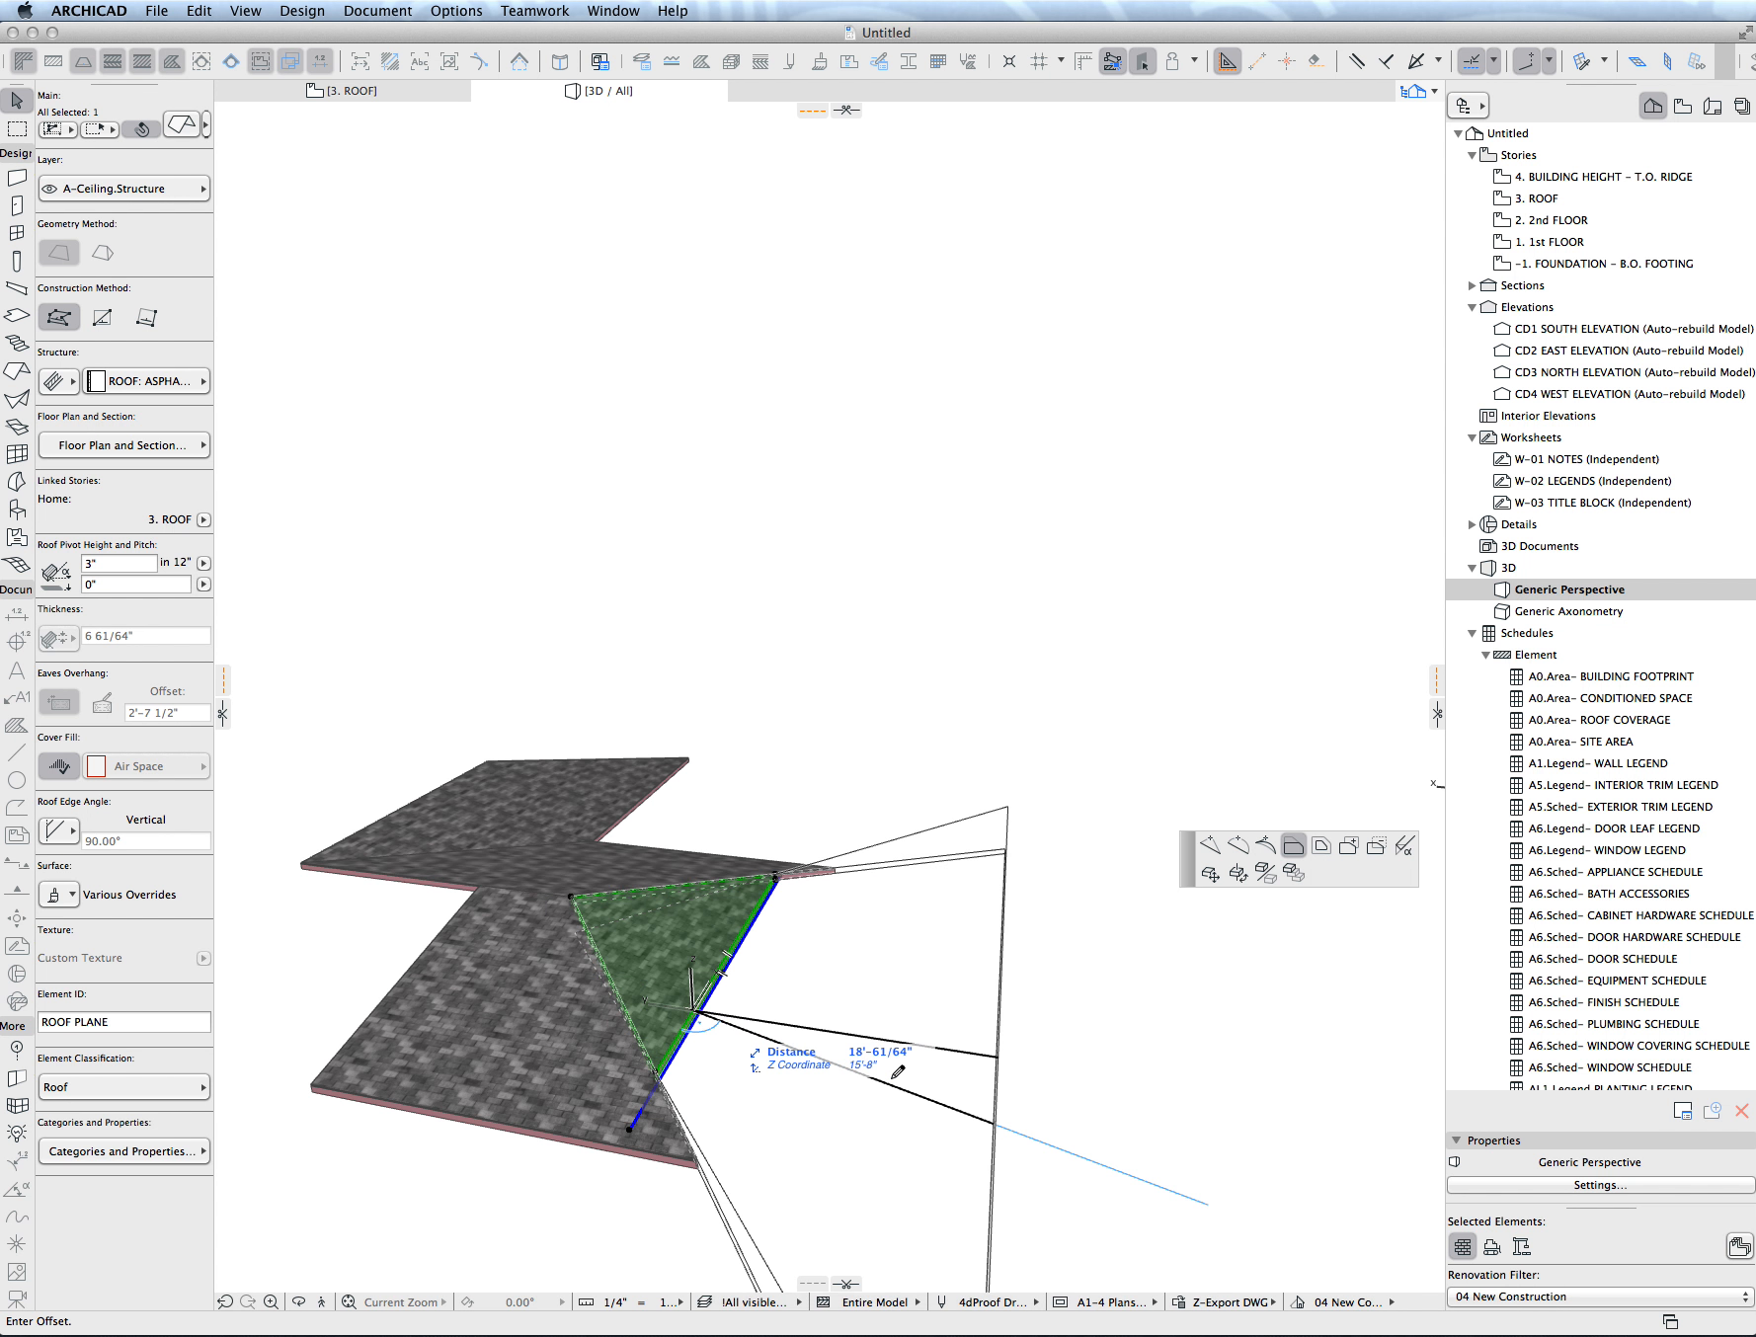
pyautogui.click(780, 1020)
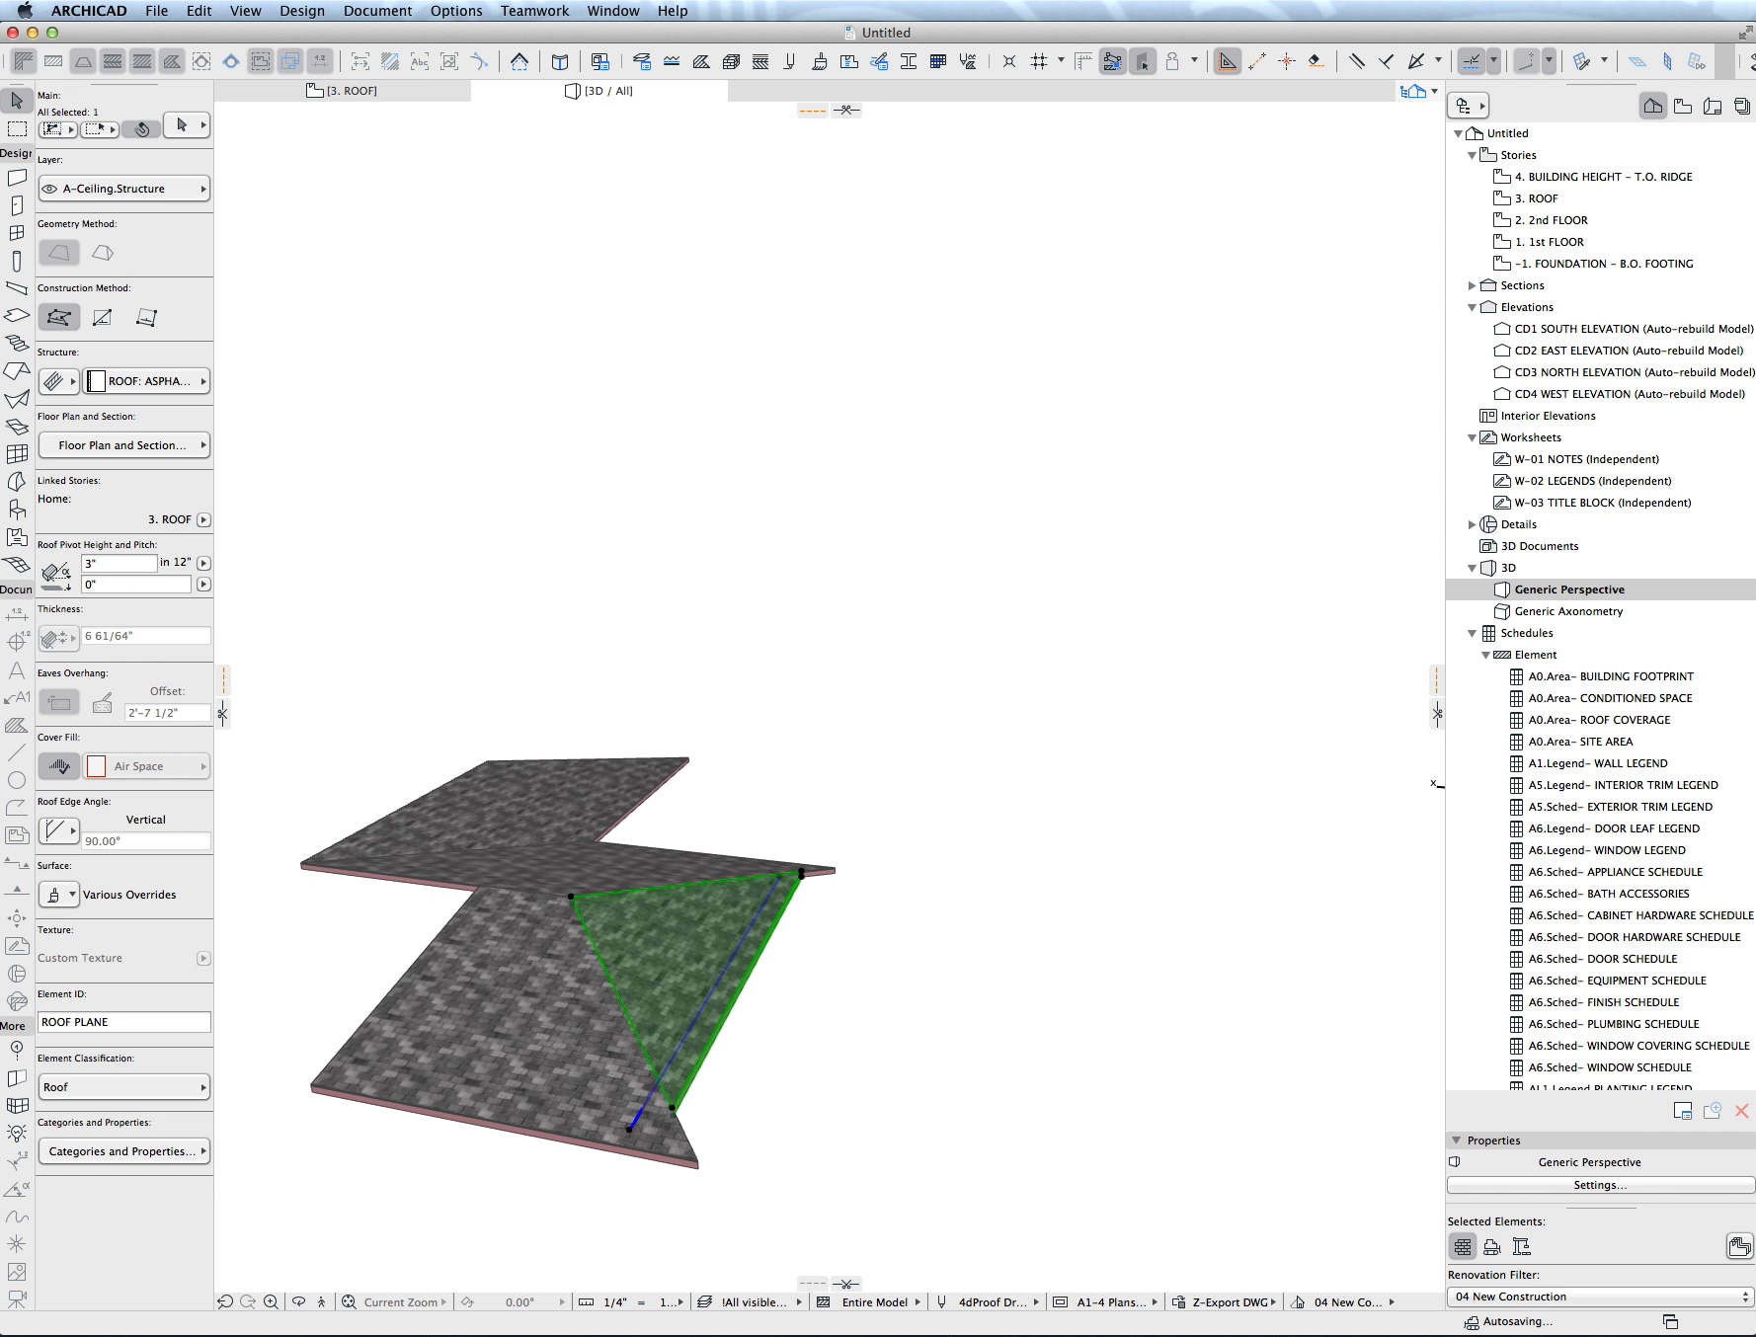
pyautogui.press('Escape')
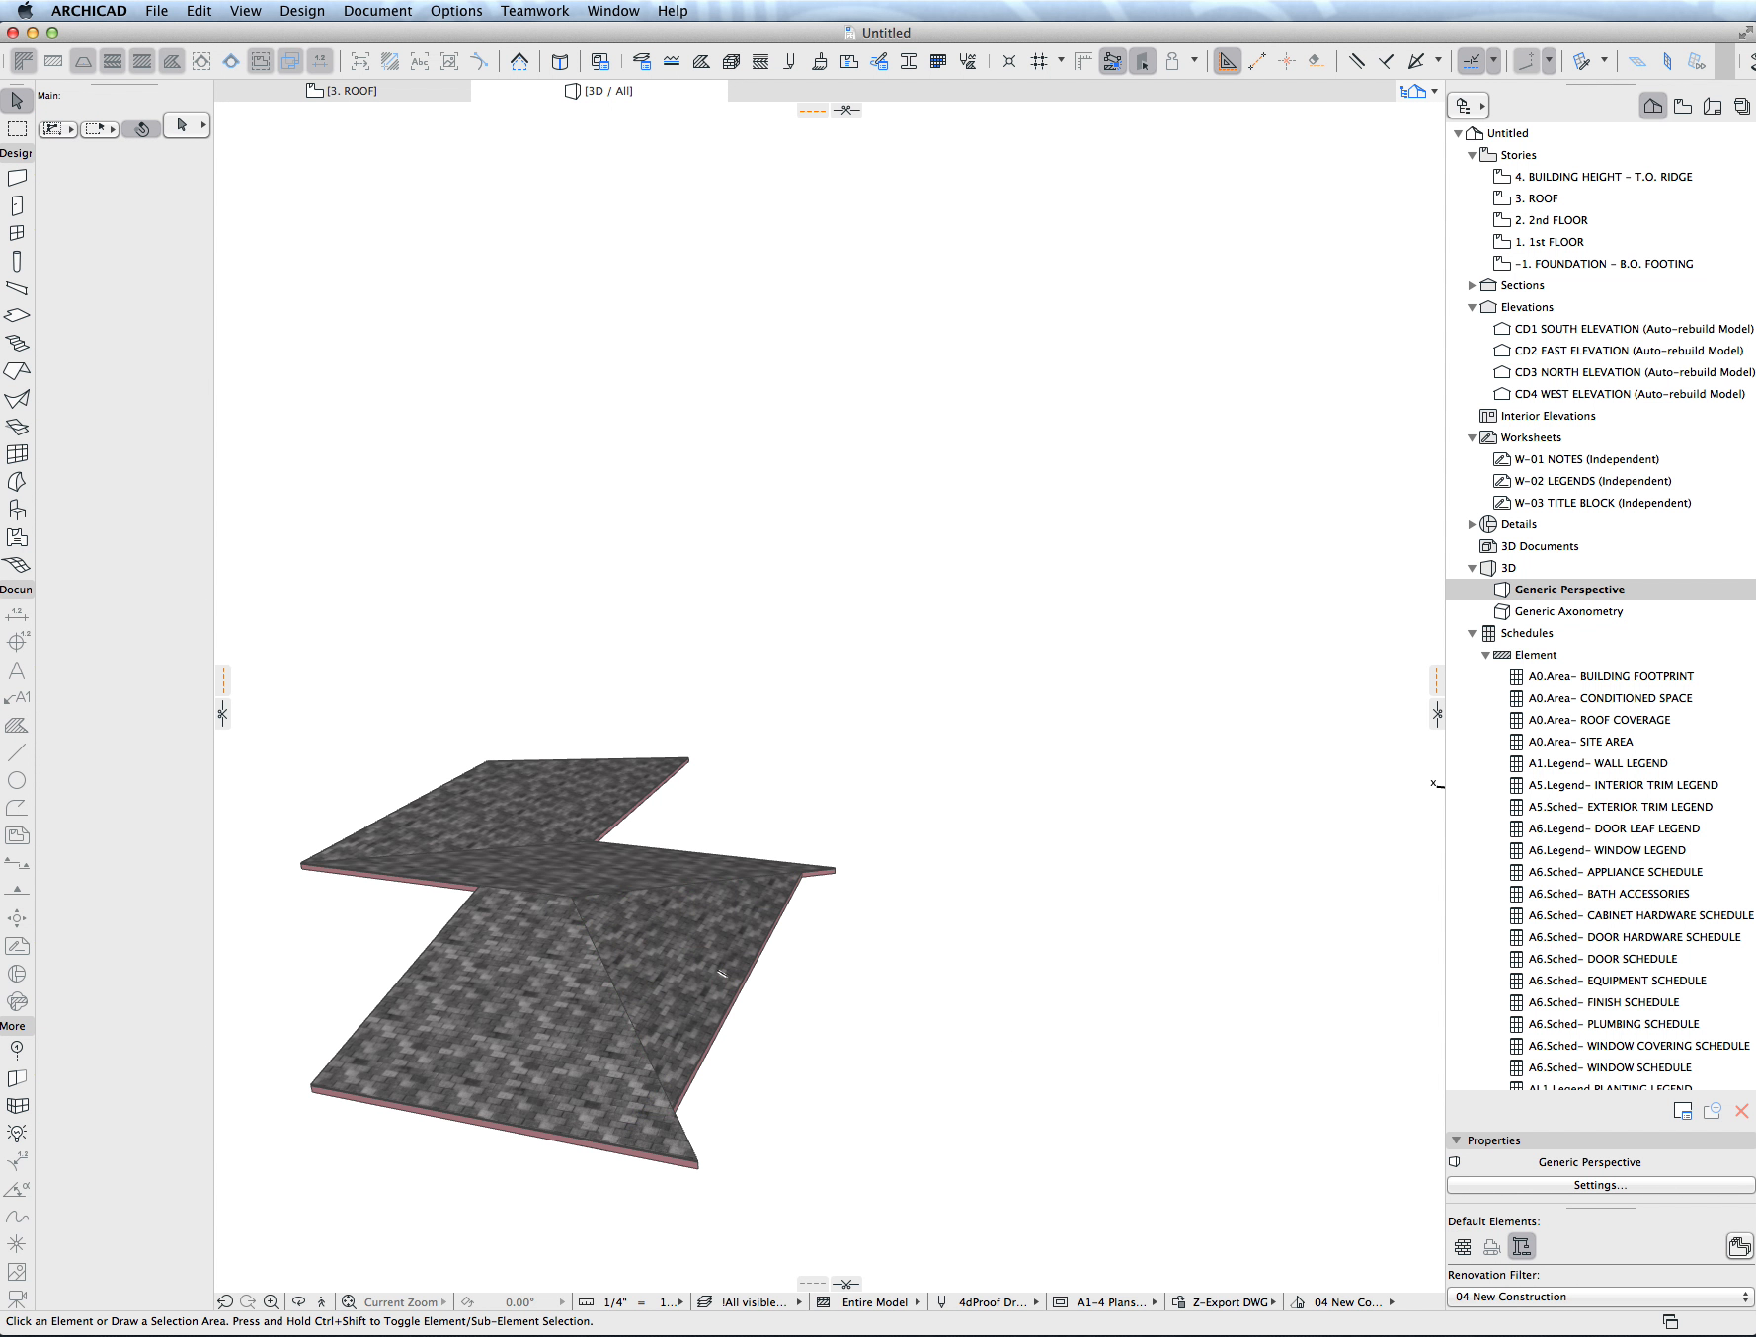
# - In the roof plan, offset the upper horizontal plane's eave edge to its pivot line and back outward by 2'
pyautogui.press('F2')
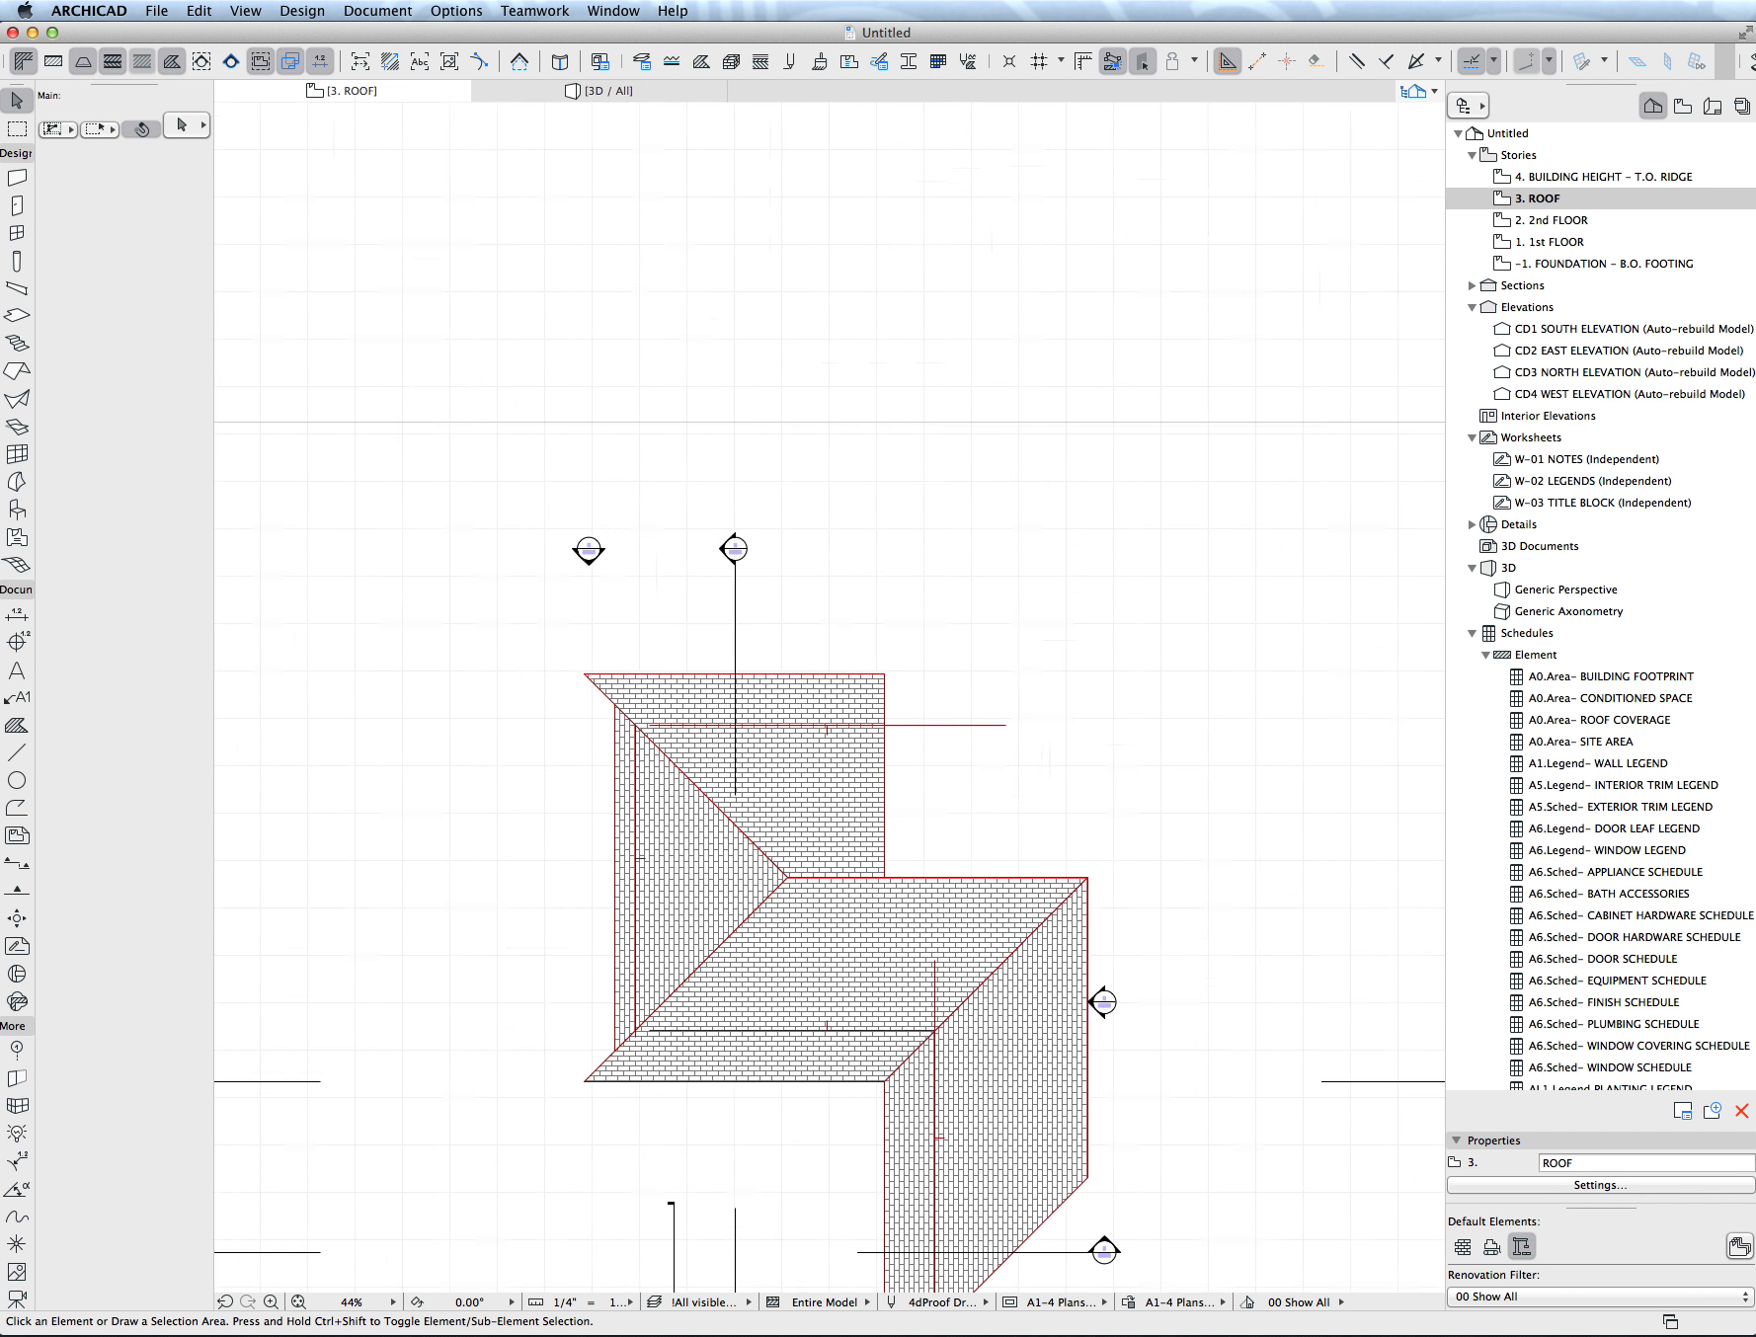
pyautogui.click(788, 632)
pyautogui.click(788, 632)
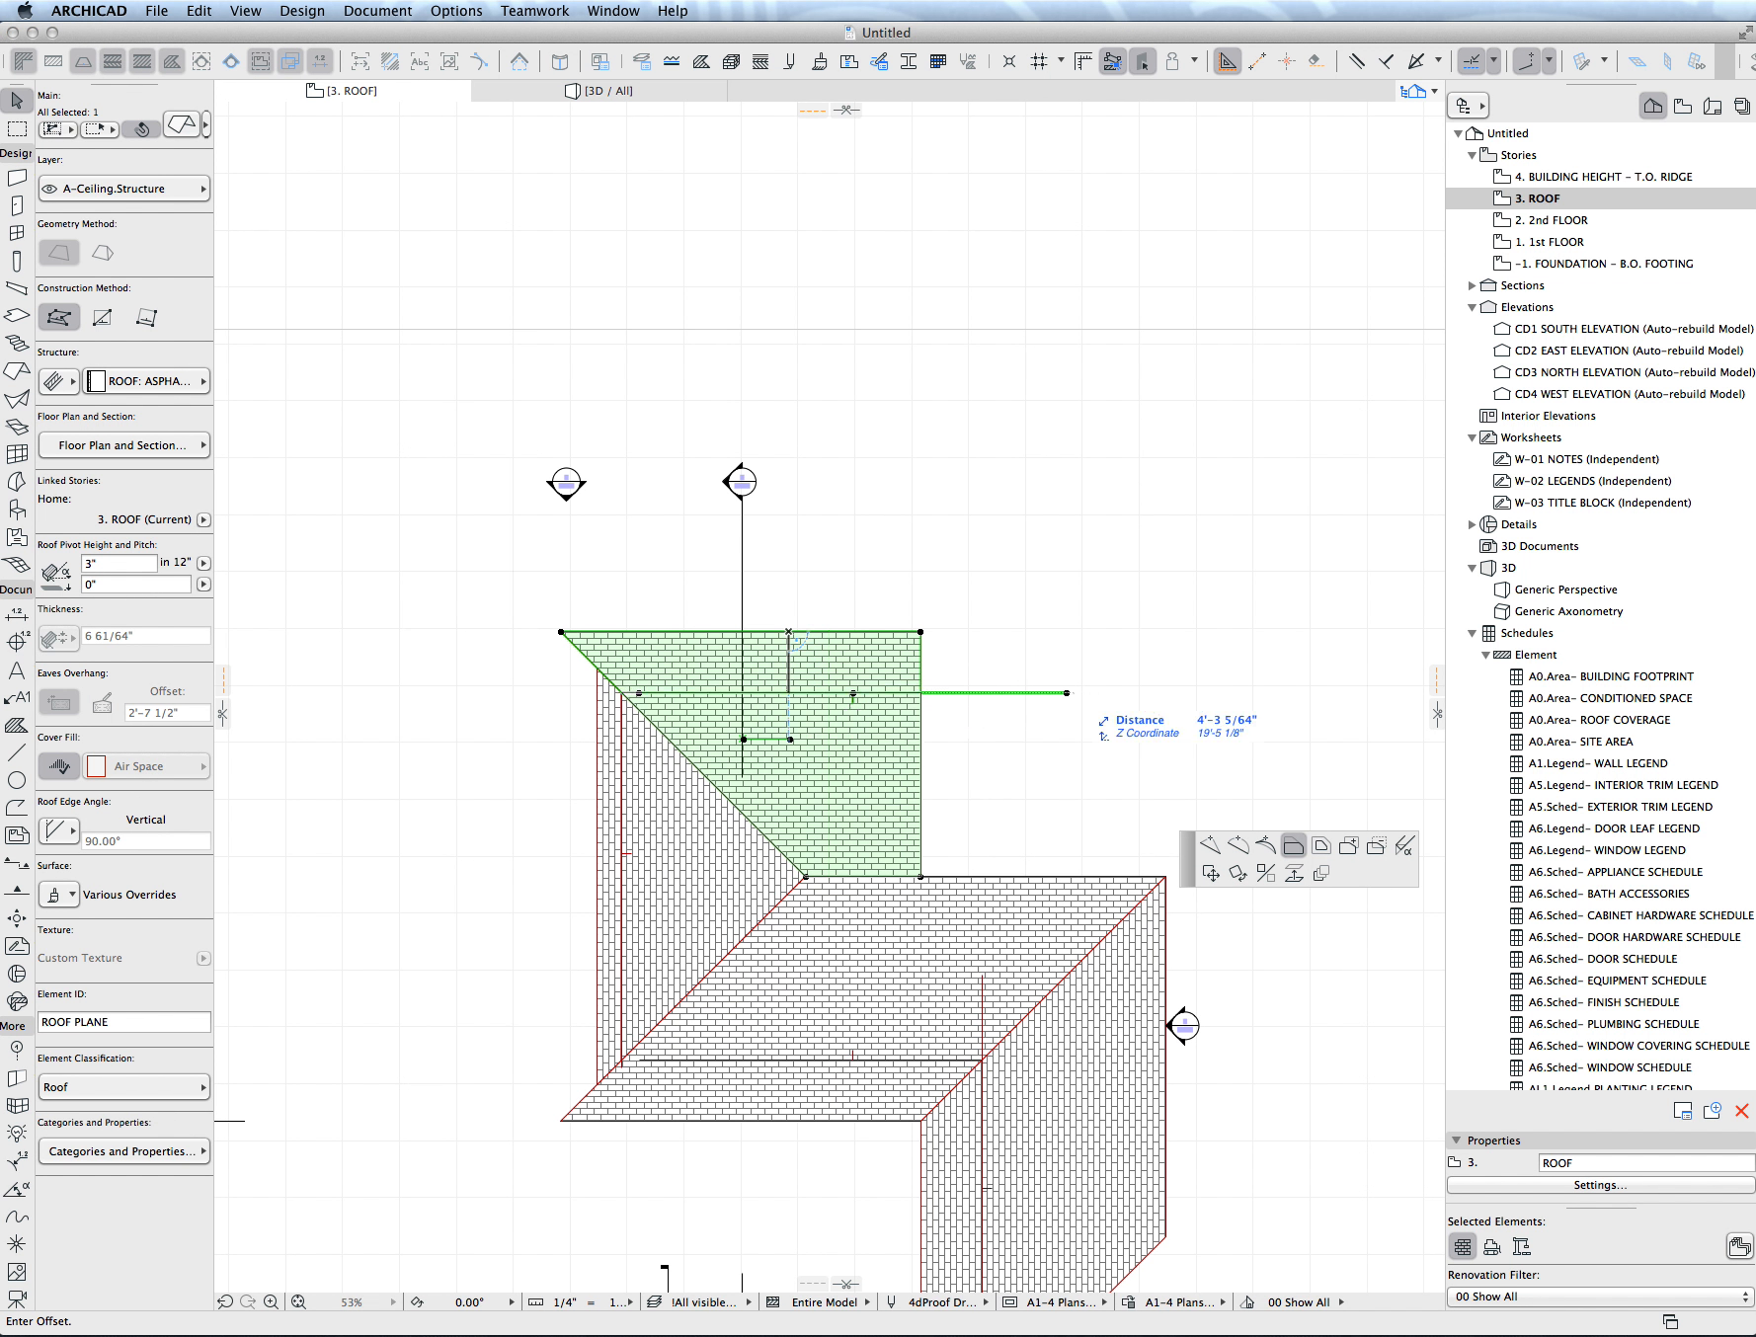
pyautogui.click(987, 693)
pyautogui.click(888, 693)
pyautogui.press('Tab')
pyautogui.write('3')
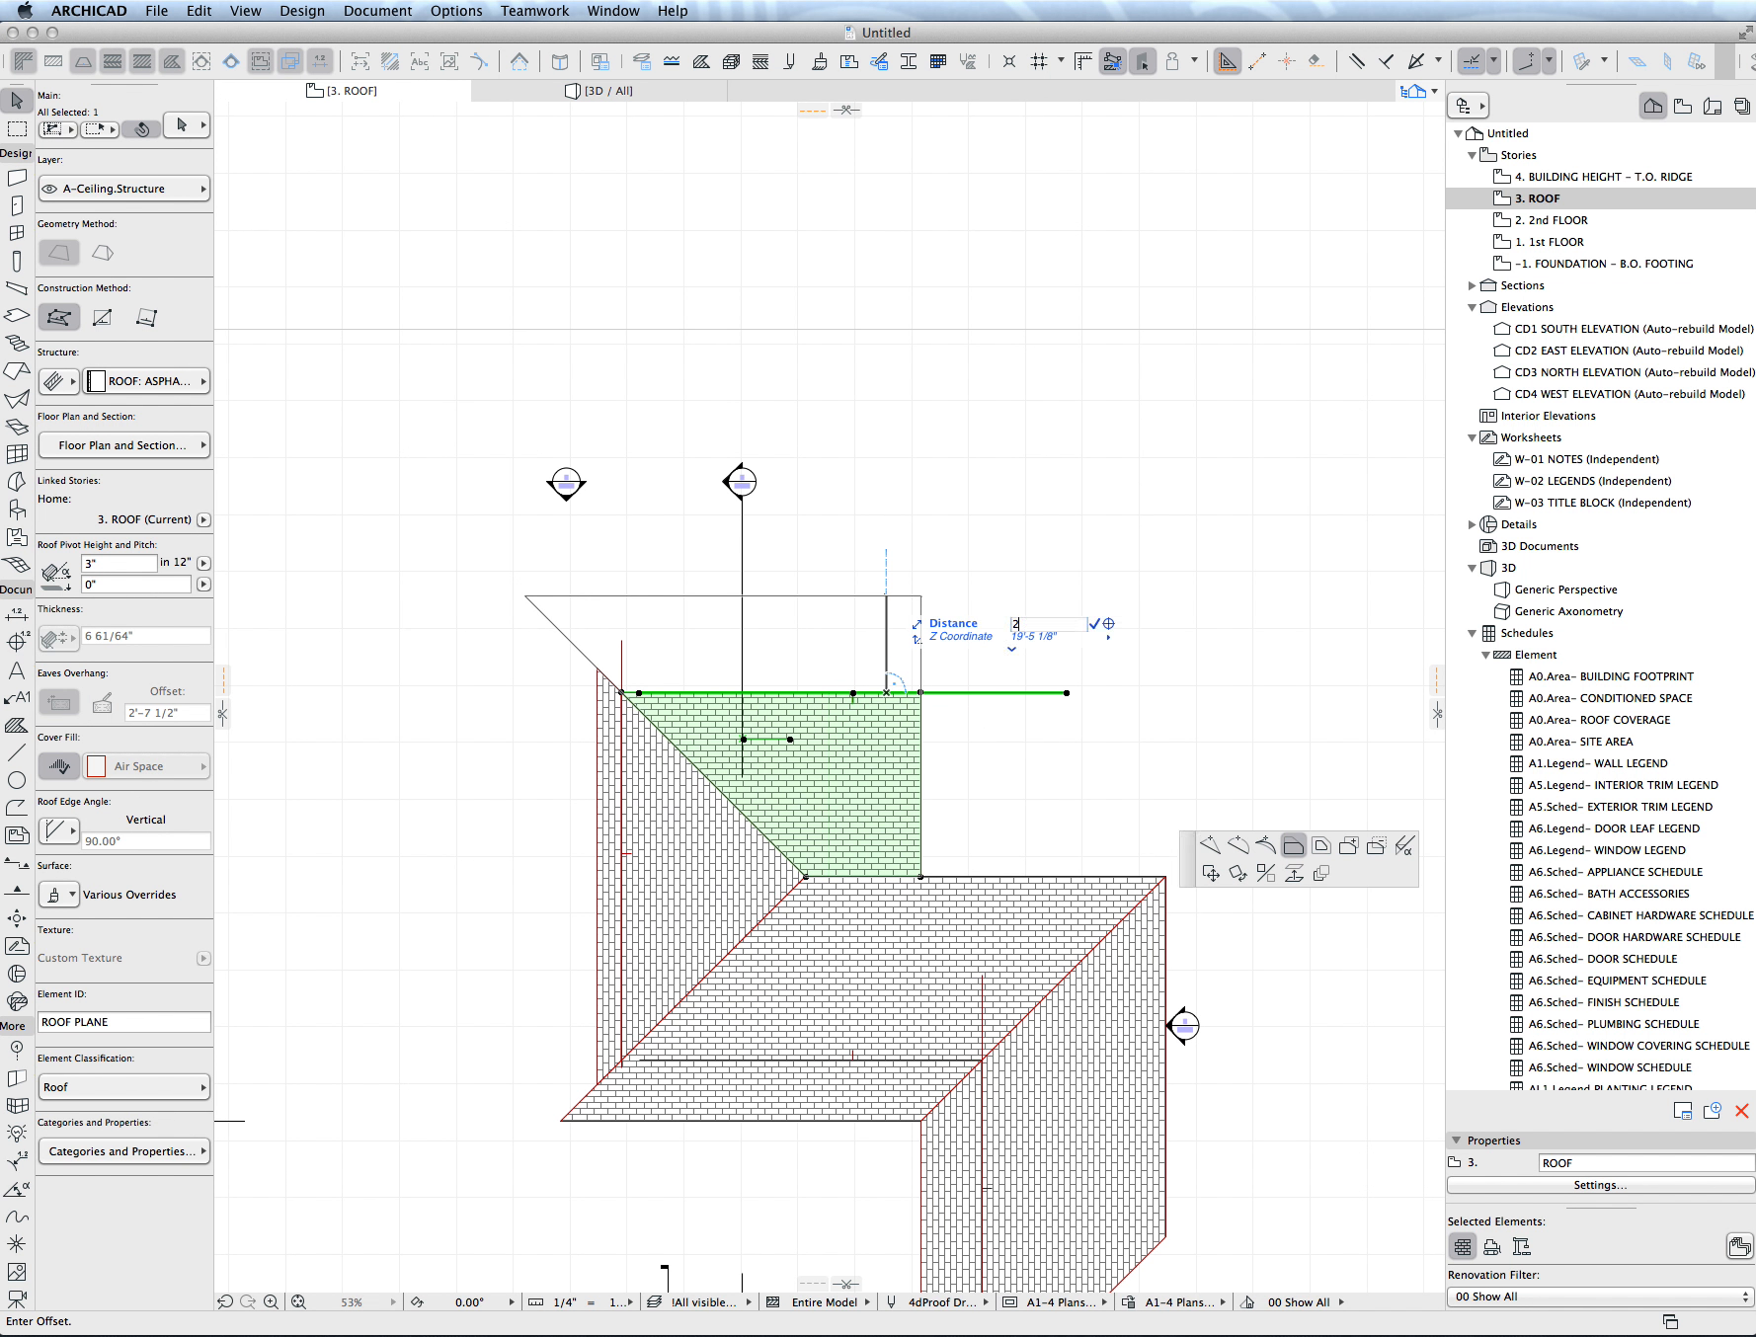
pyautogui.press('Return')
# - Offset the hip plane's eave edge to the outer corner of the upper horizontal plane's eave
pyautogui.click(596, 777)
pyautogui.click(597, 777)
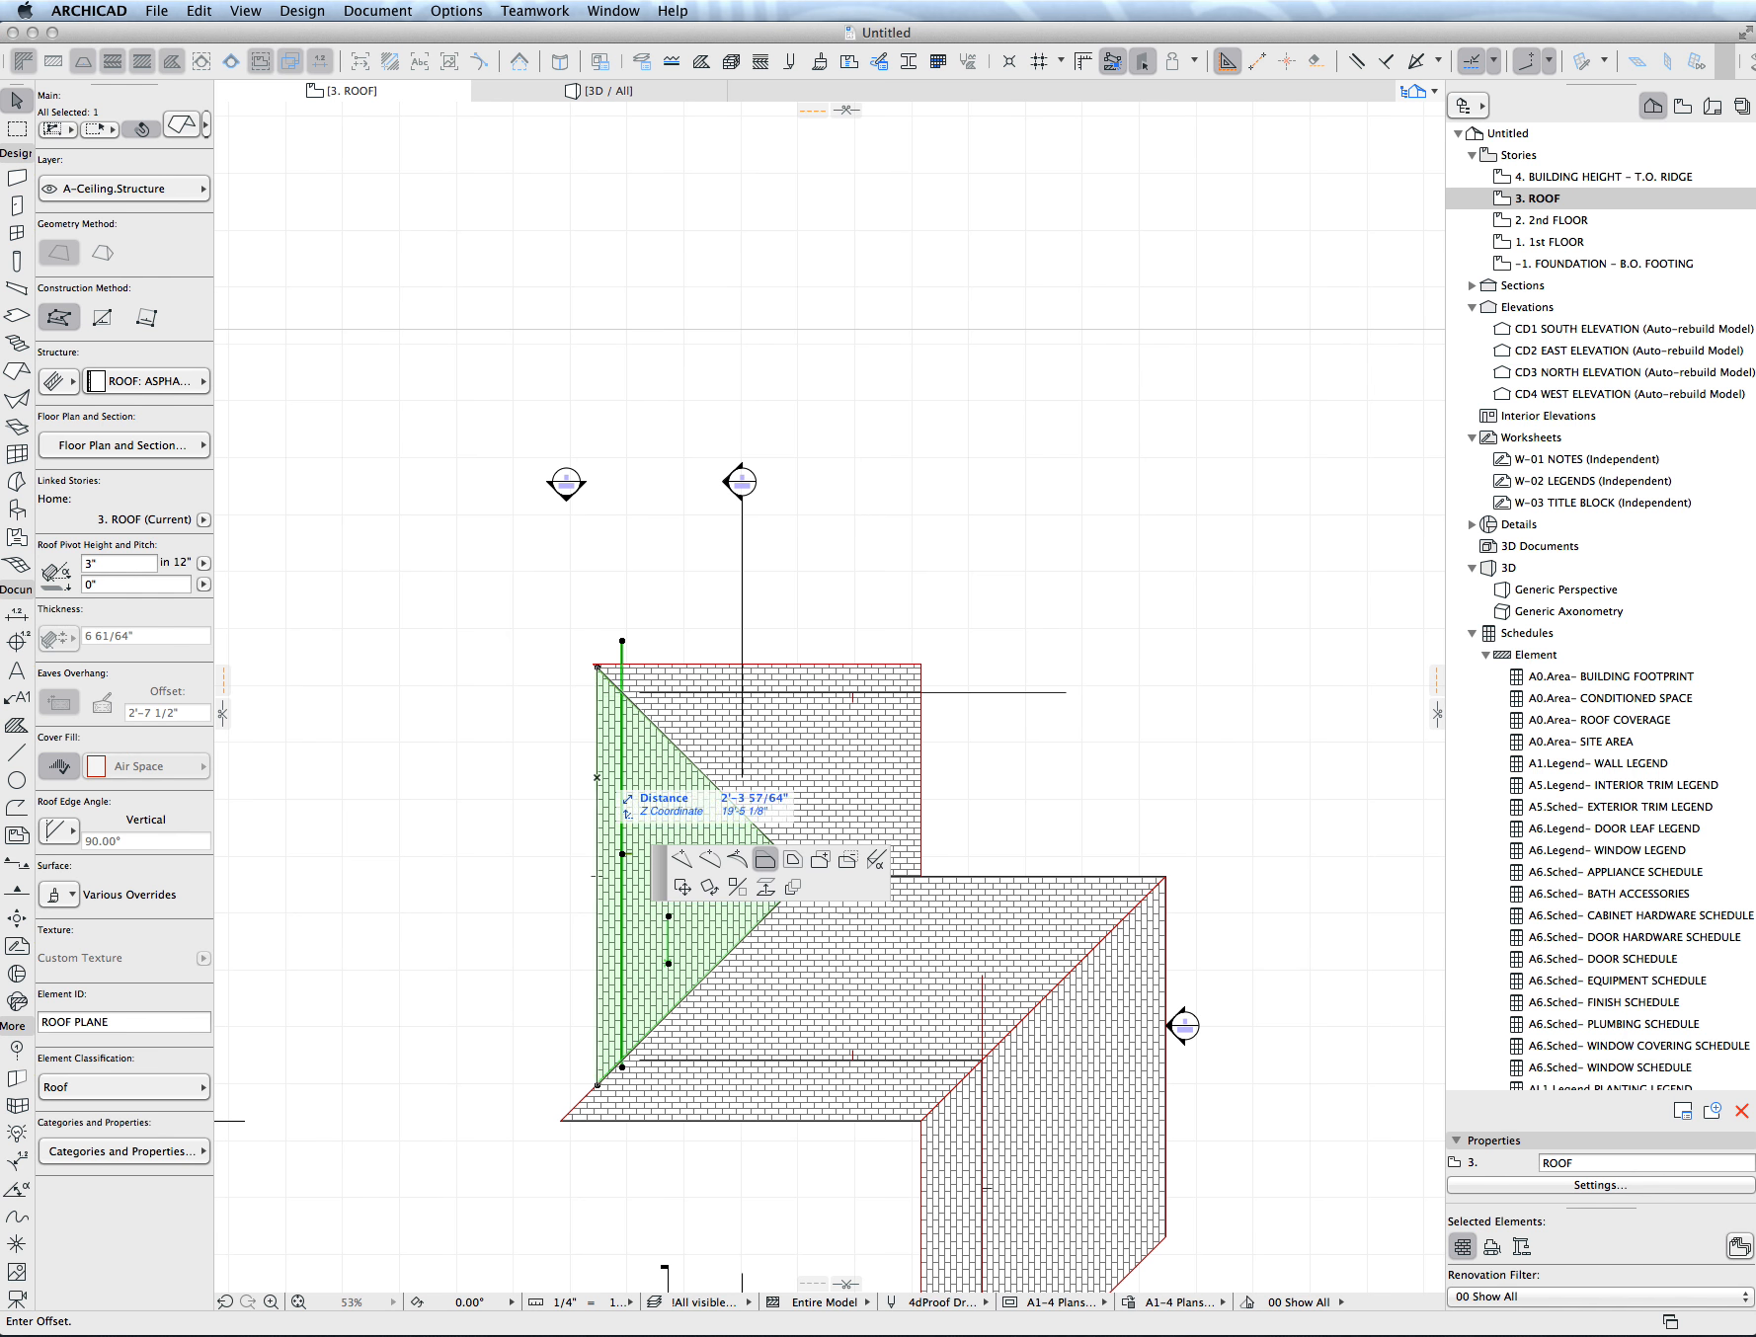
pyautogui.scroll(4, 593, 664)
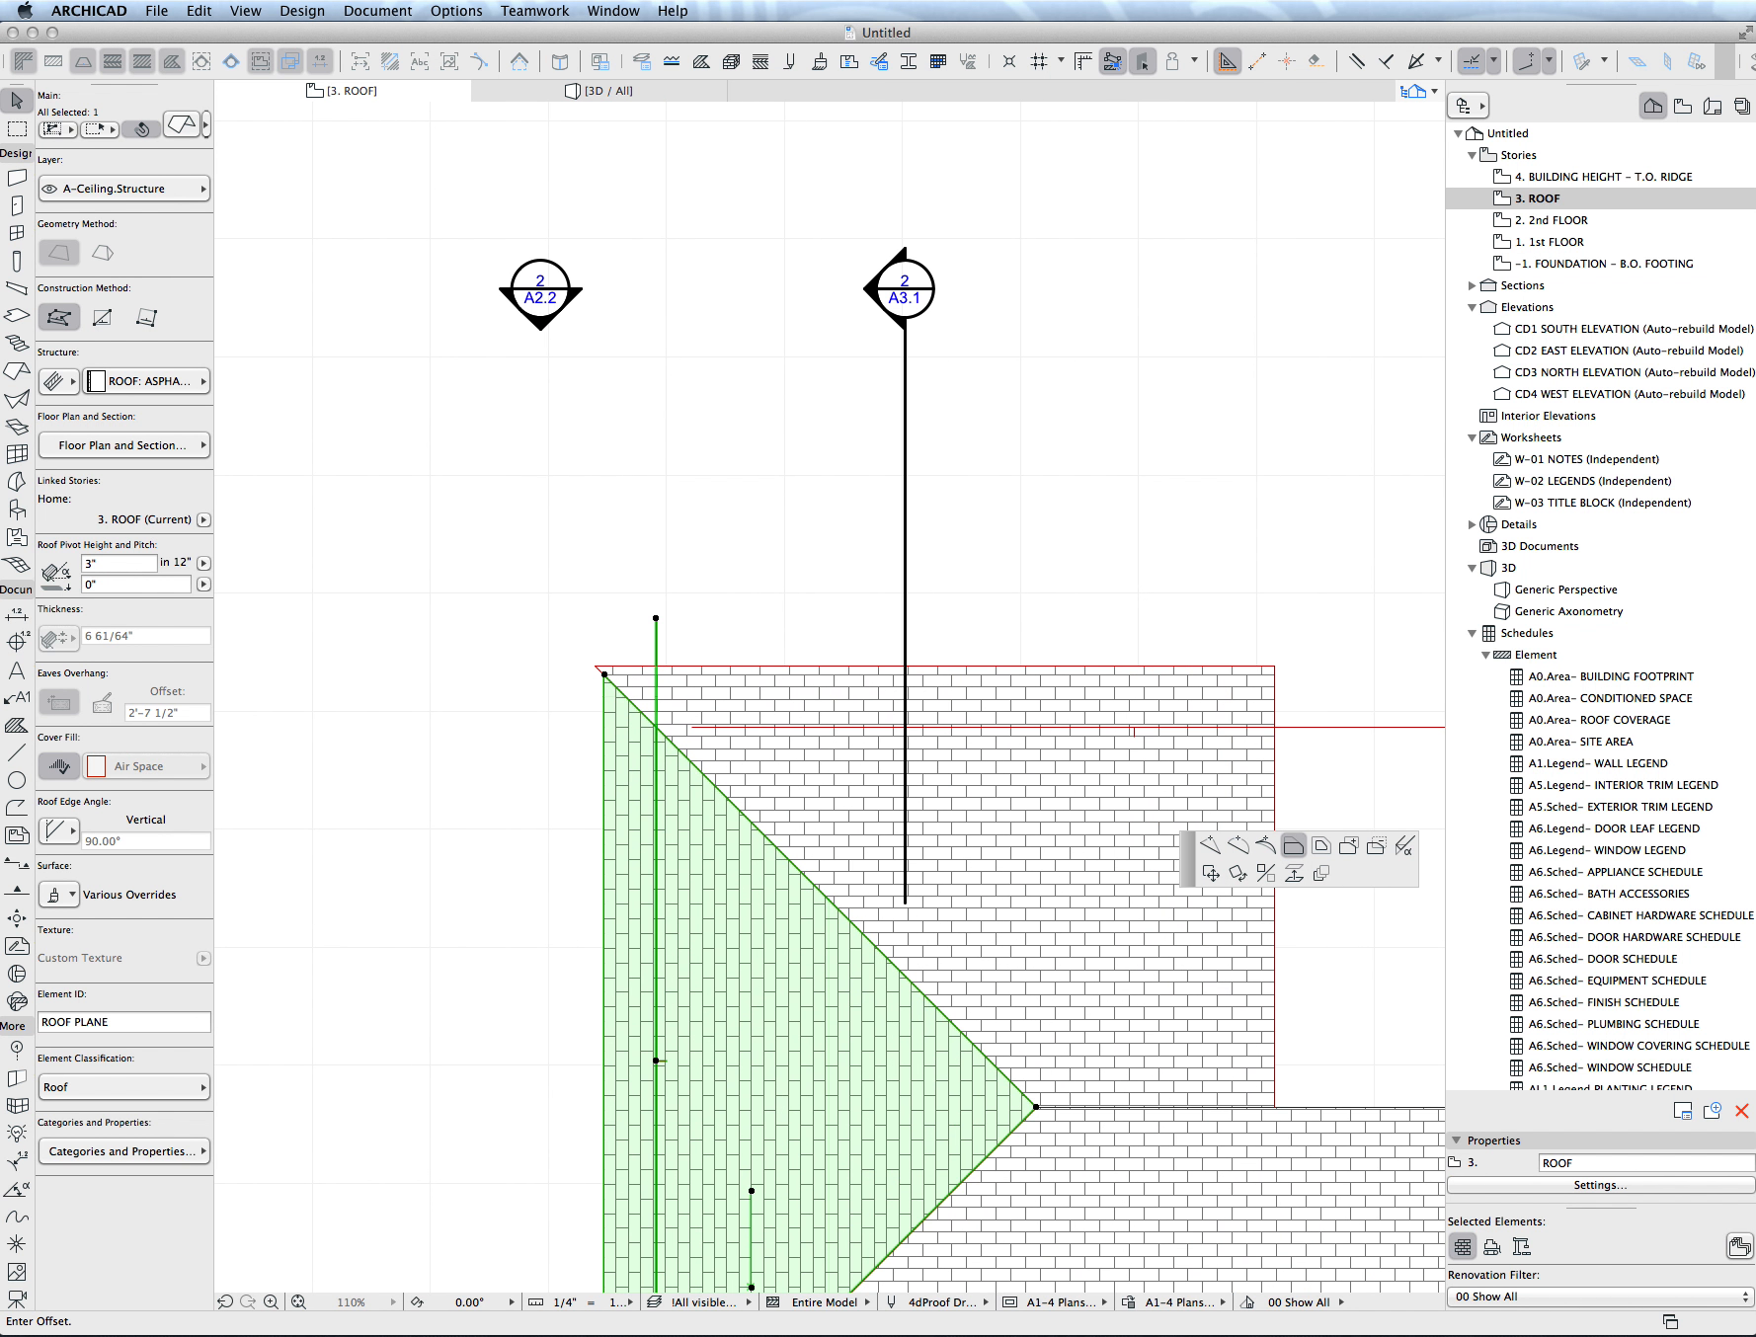
pyautogui.click(594, 667)
pyautogui.scroll(-5, 830, 692)
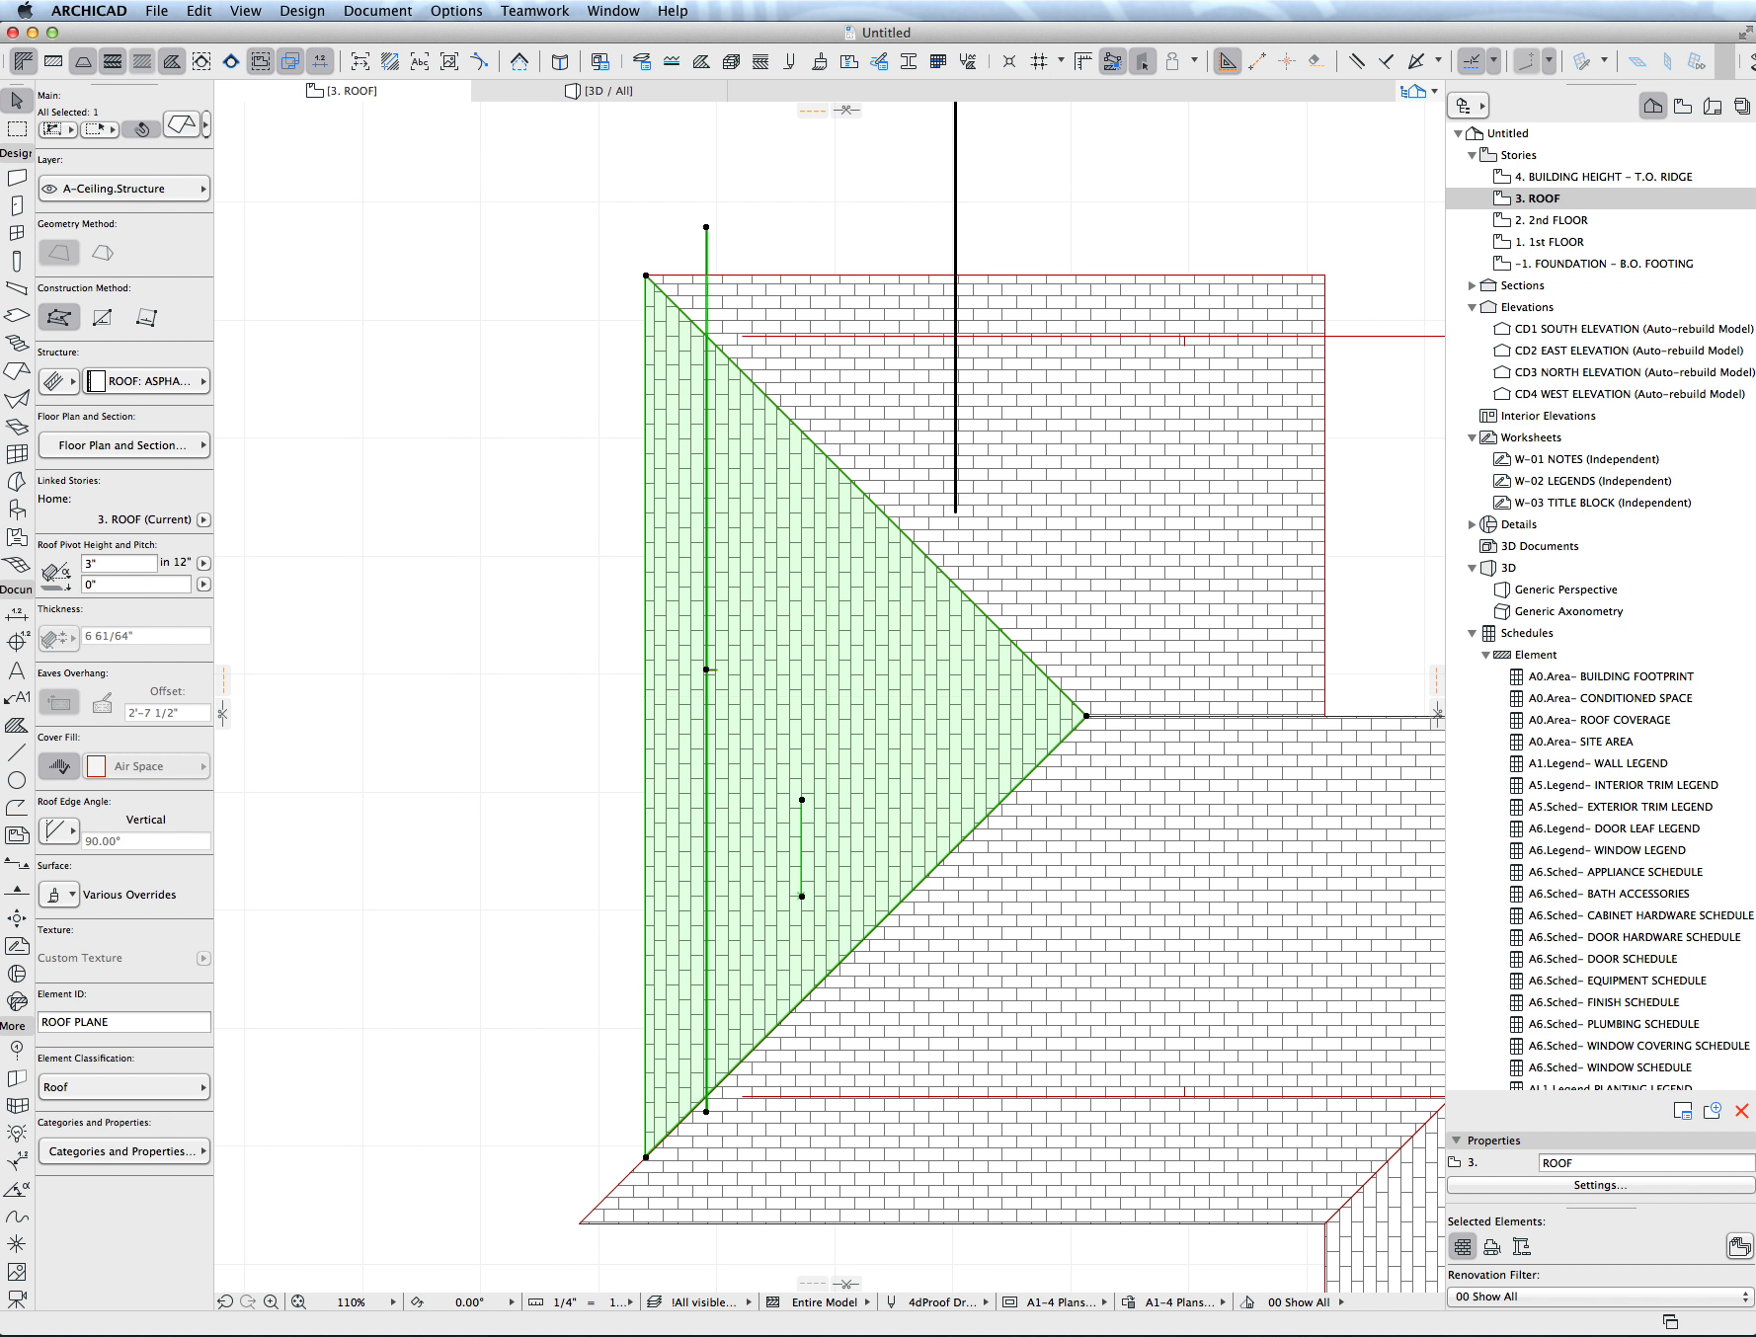
# - Offset the lower horizontal roof plane's eave edge to the lower outer corner of the hip plane's eave
pyautogui.click(952, 1224)
pyautogui.click(952, 1232)
pyautogui.click(952, 1224)
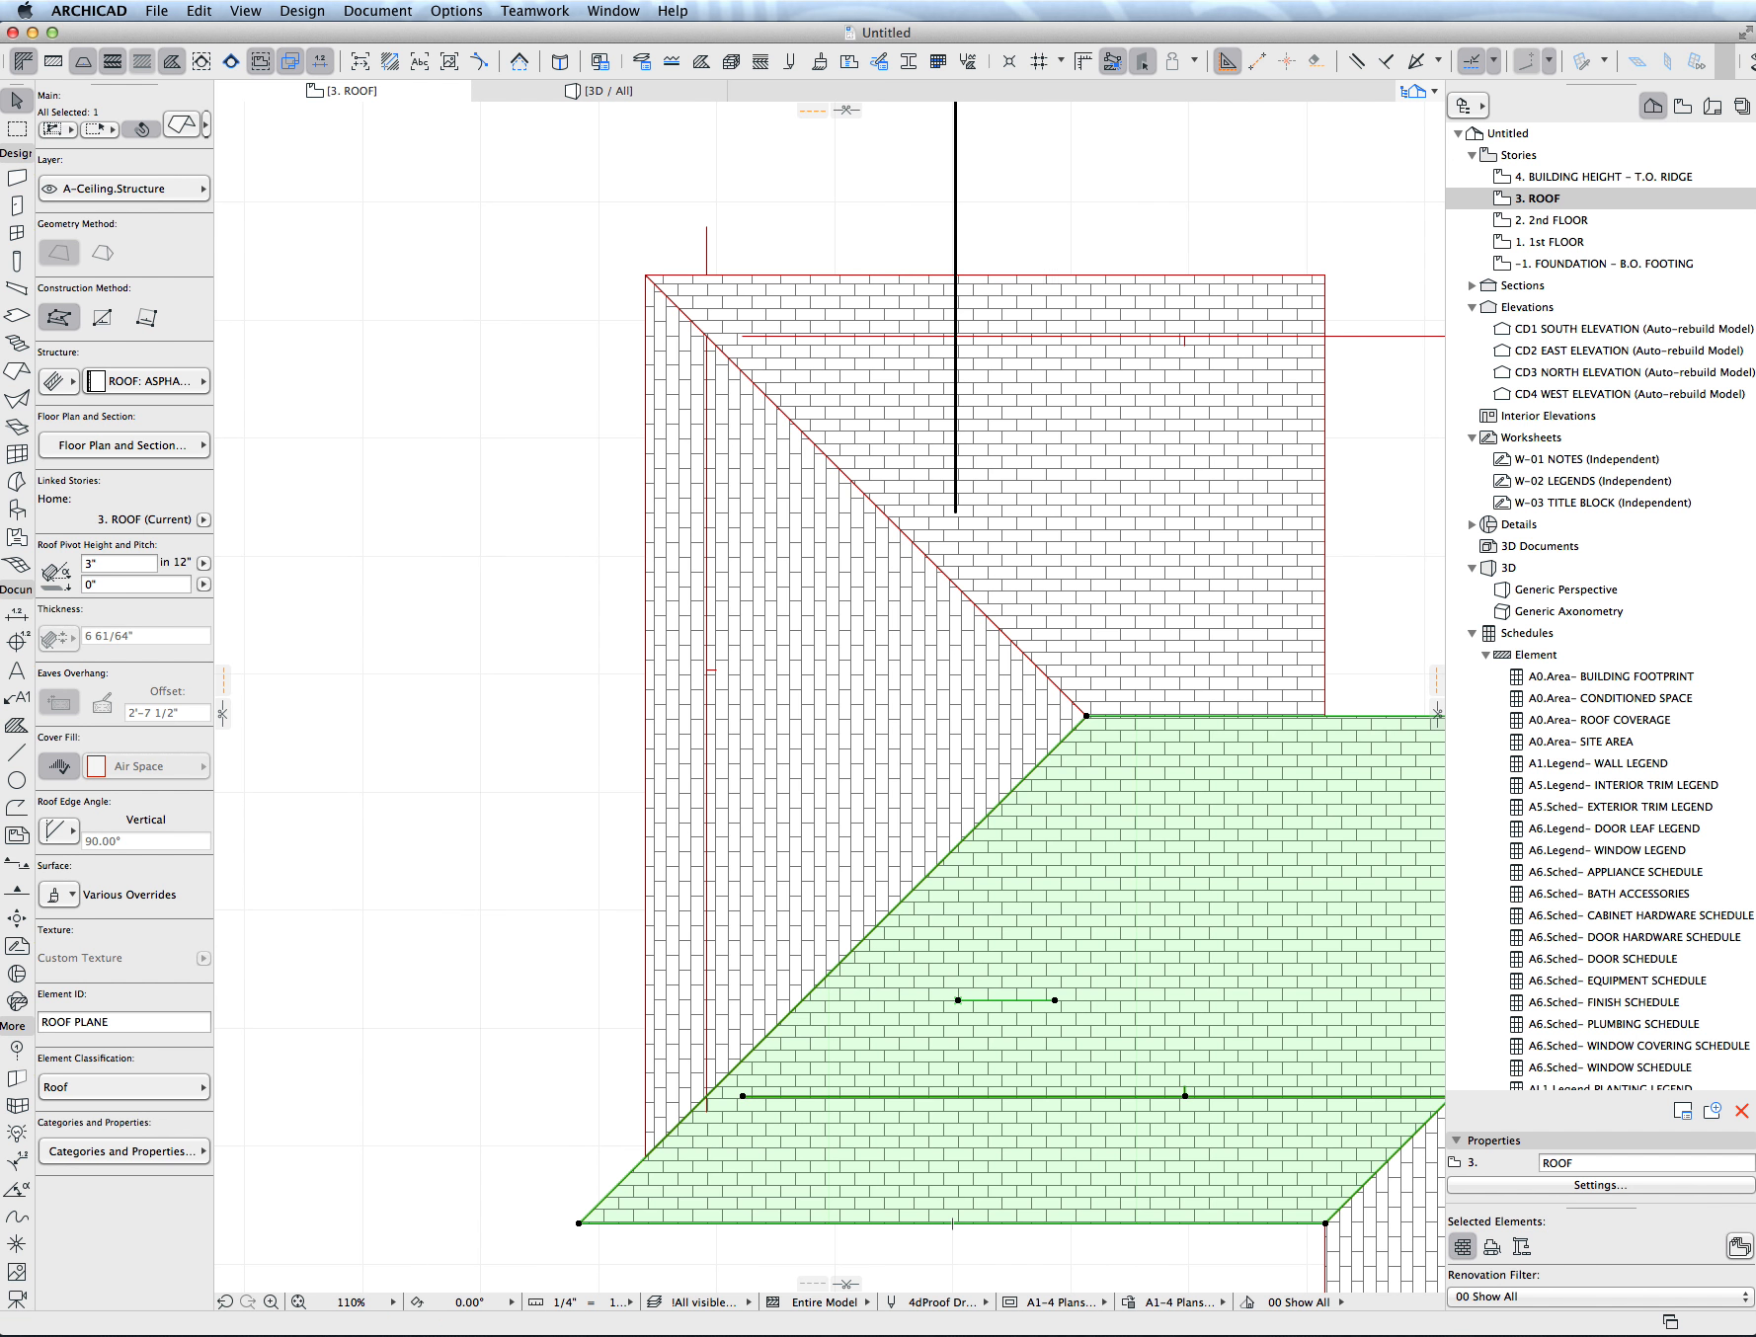
pyautogui.click(952, 1224)
pyautogui.click(646, 1157)
# - Offset the lower wing plane's vertical eave edge to the corner where the horizontal plane's eave meets the valley, and deselect it
pyautogui.moveTo(1314, 1224); pyautogui.dragTo(748, 930, button='middle')
pyautogui.click(761, 987)
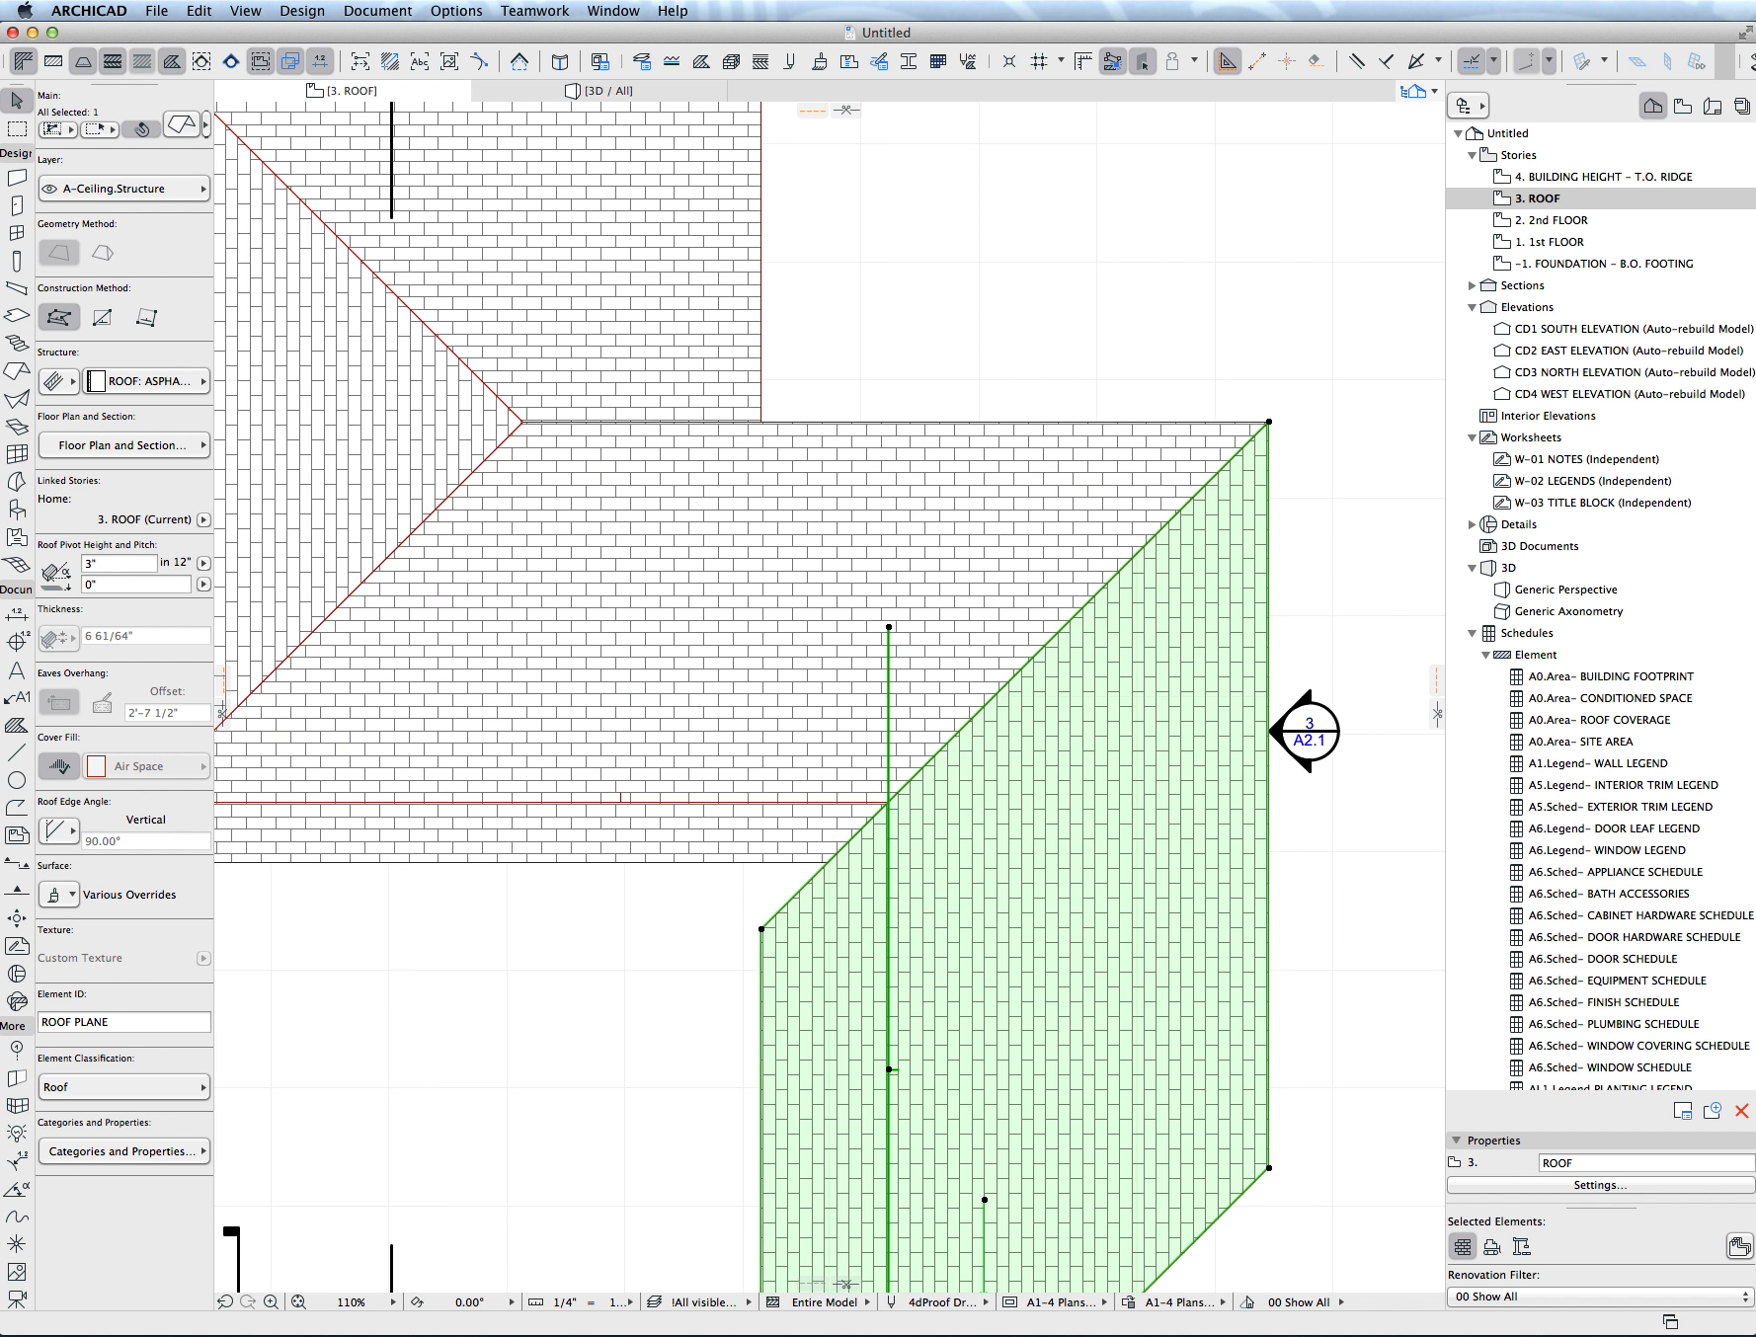
pyautogui.click(761, 990)
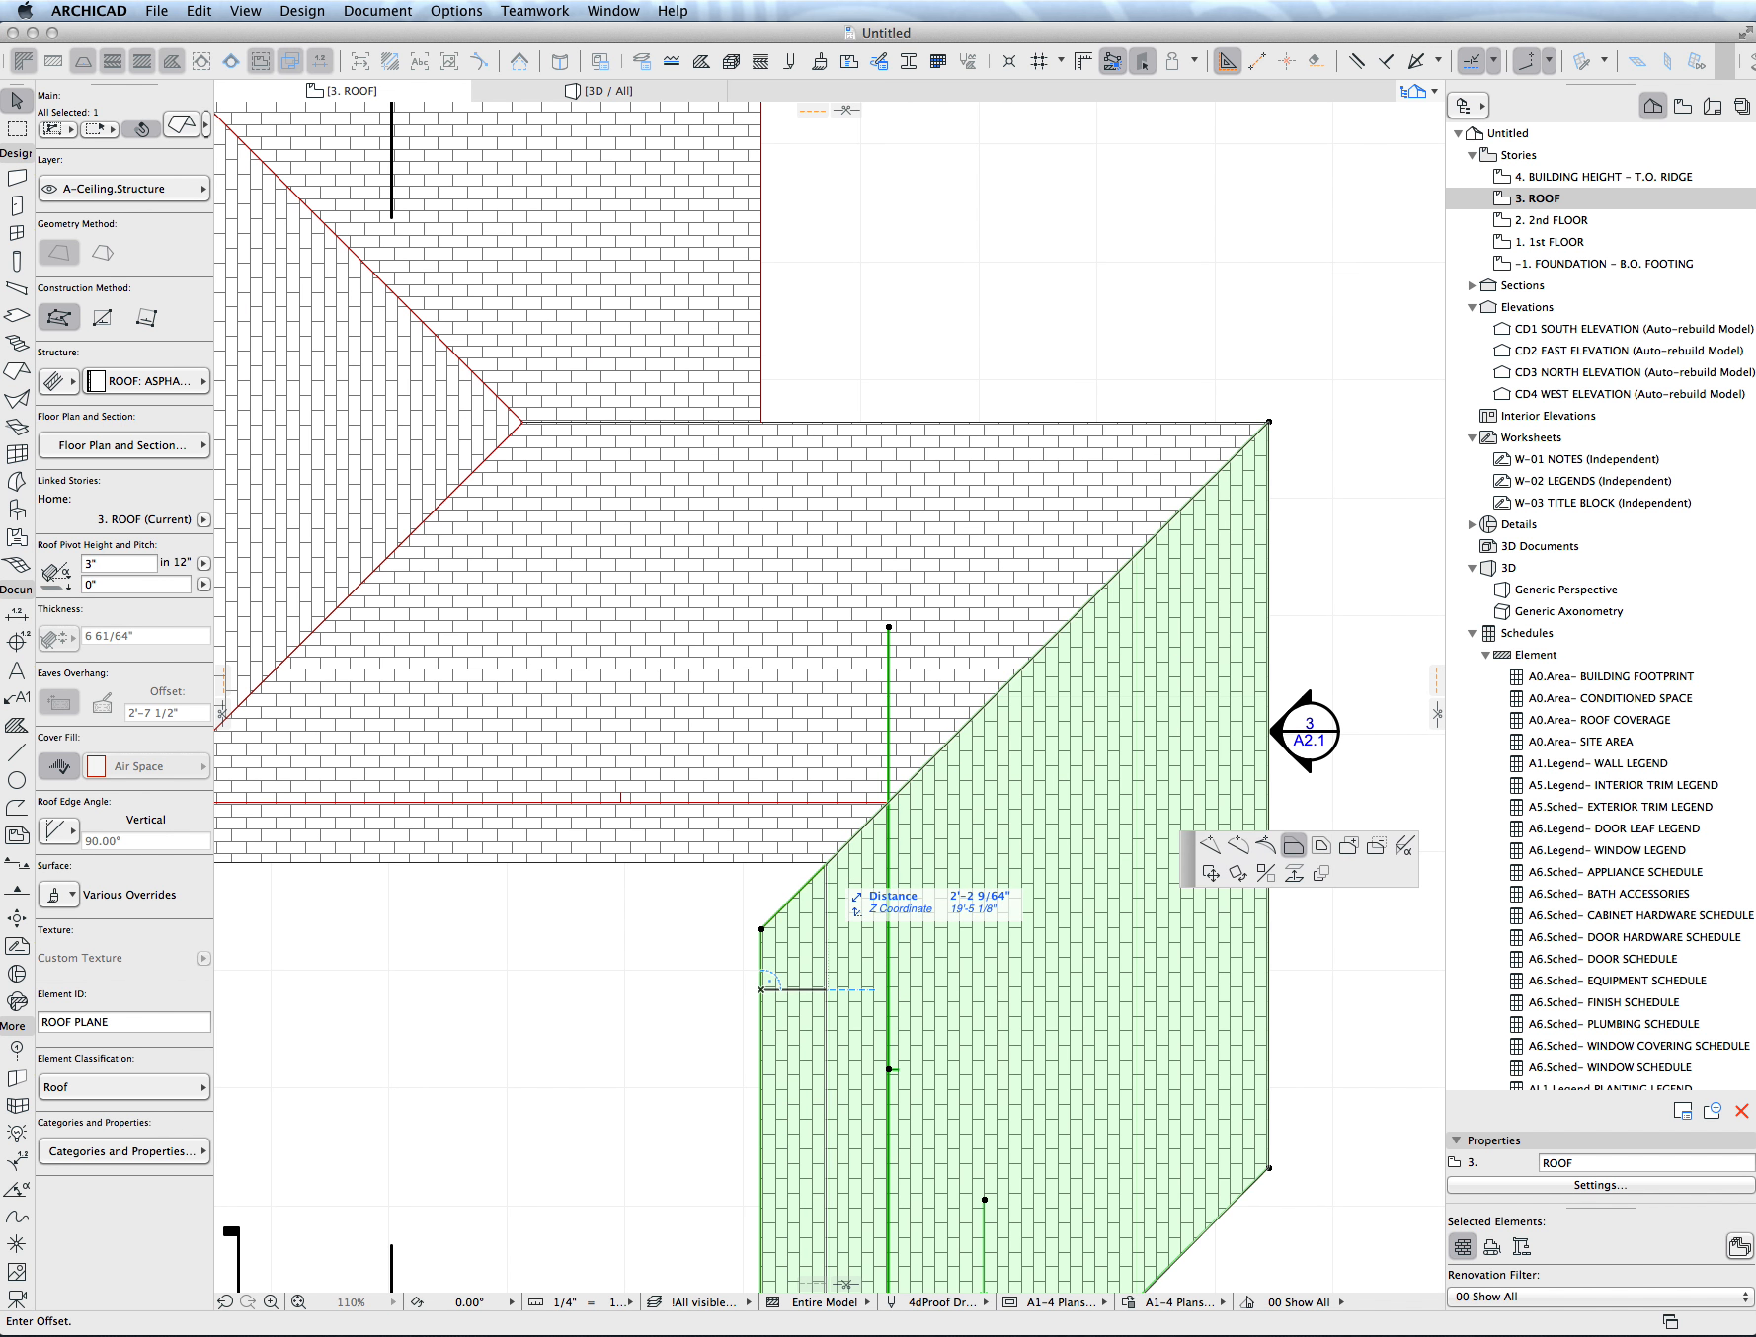
pyautogui.click(828, 863)
pyautogui.scroll(-7, 895, 820)
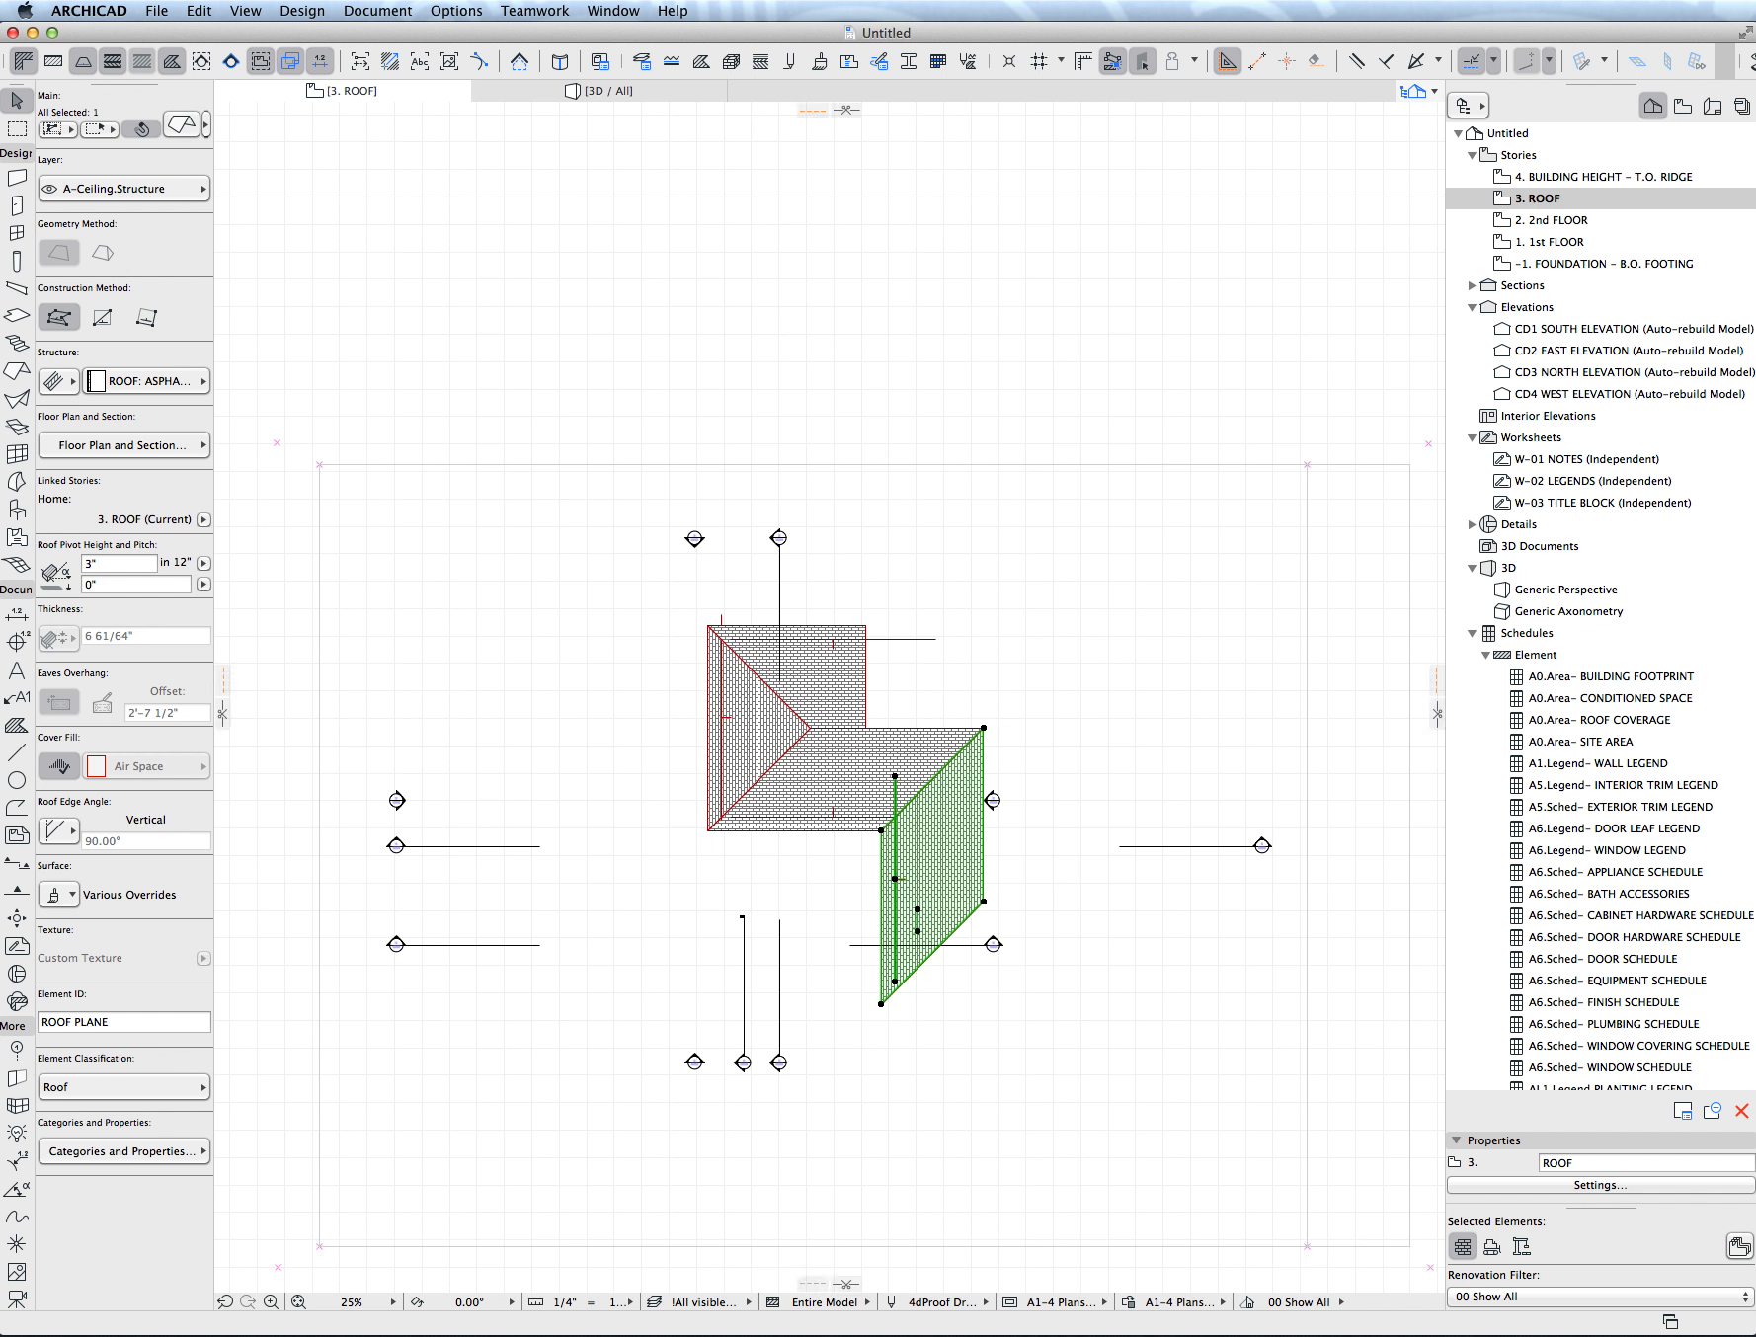
pyautogui.moveTo(895, 821); pyautogui.dragTo(889, 810, button='middle')
pyautogui.press('Escape')
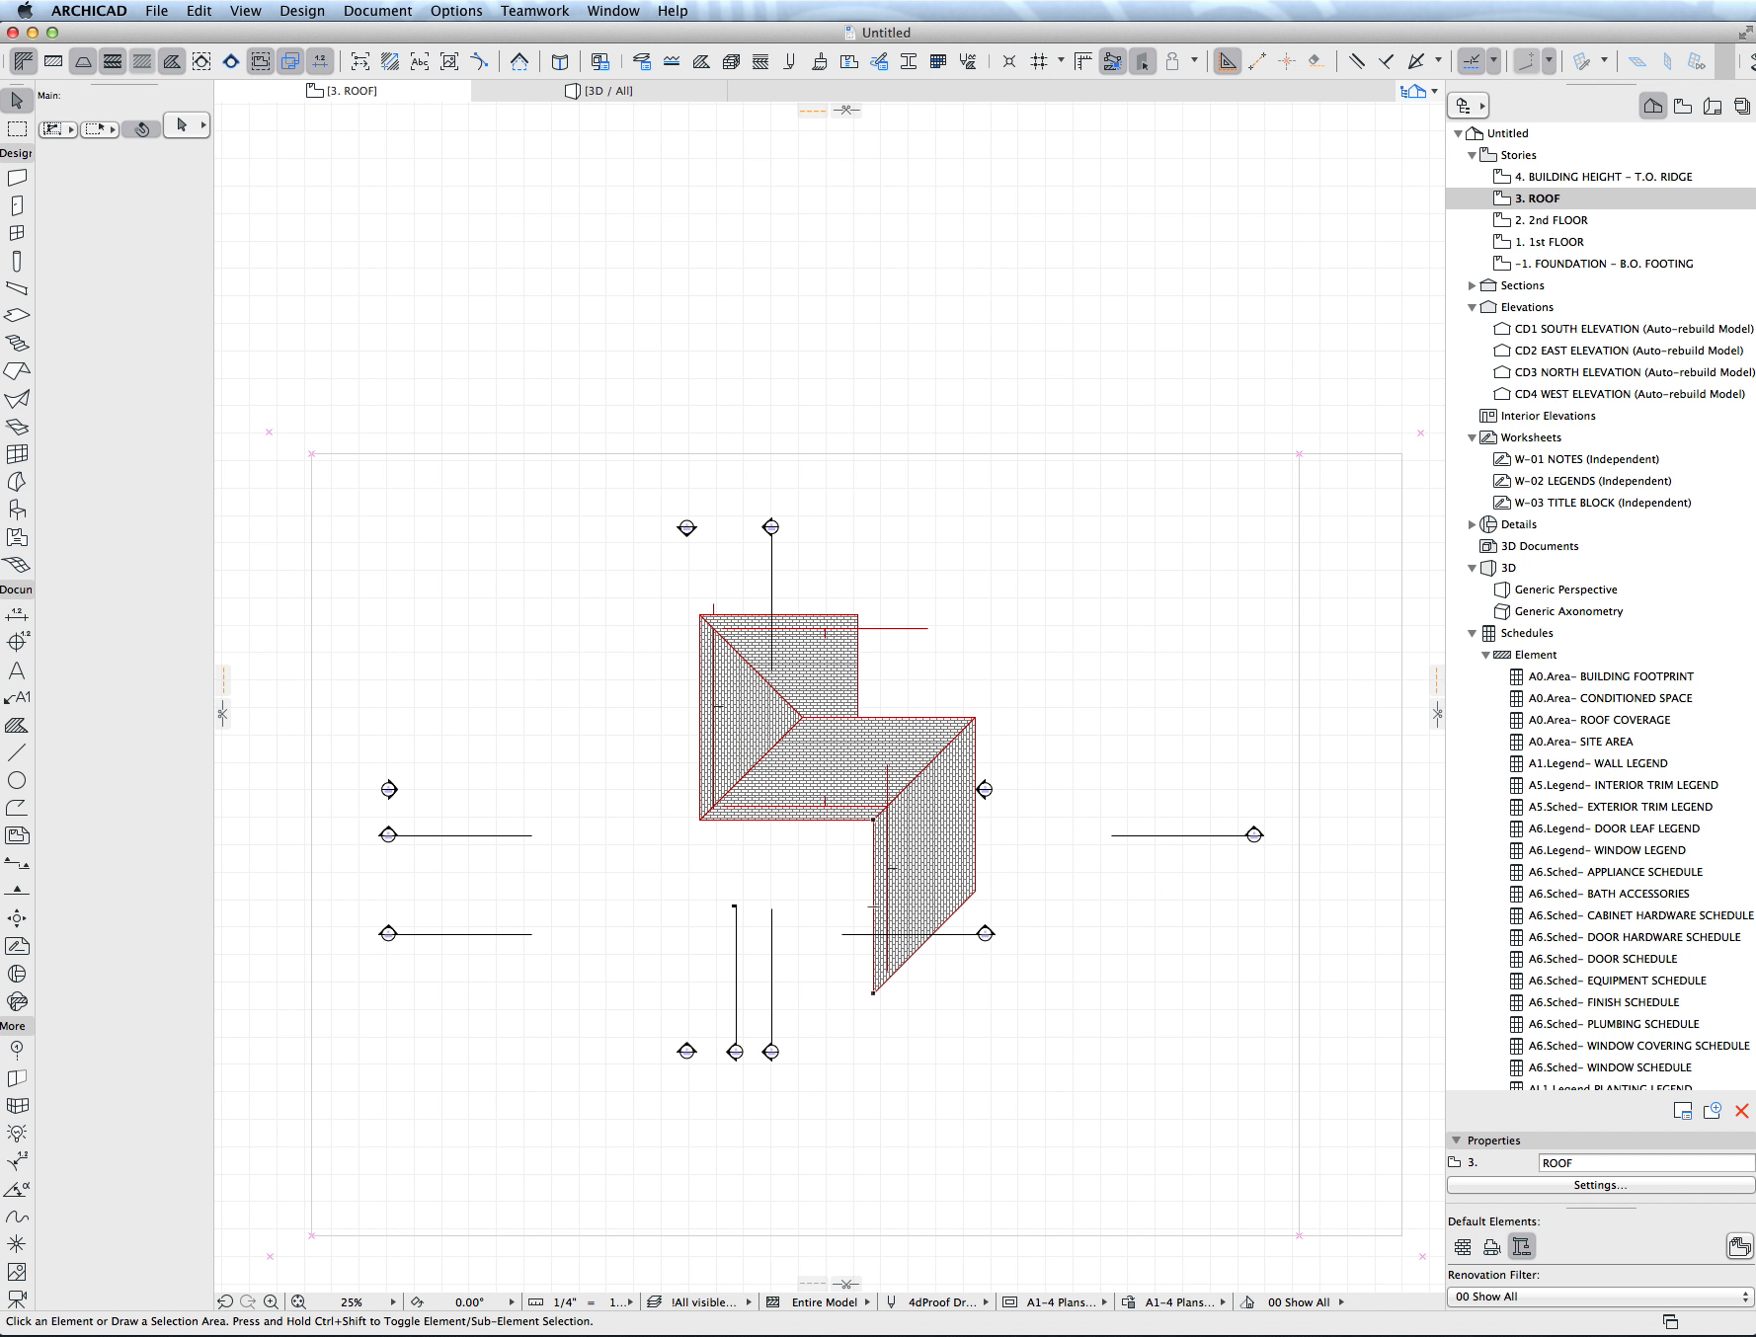
# - Switch to QuickTime Player, quit it, and name the unsaved screen recording "Roof Settings"
pyautogui.press('super+Tab')
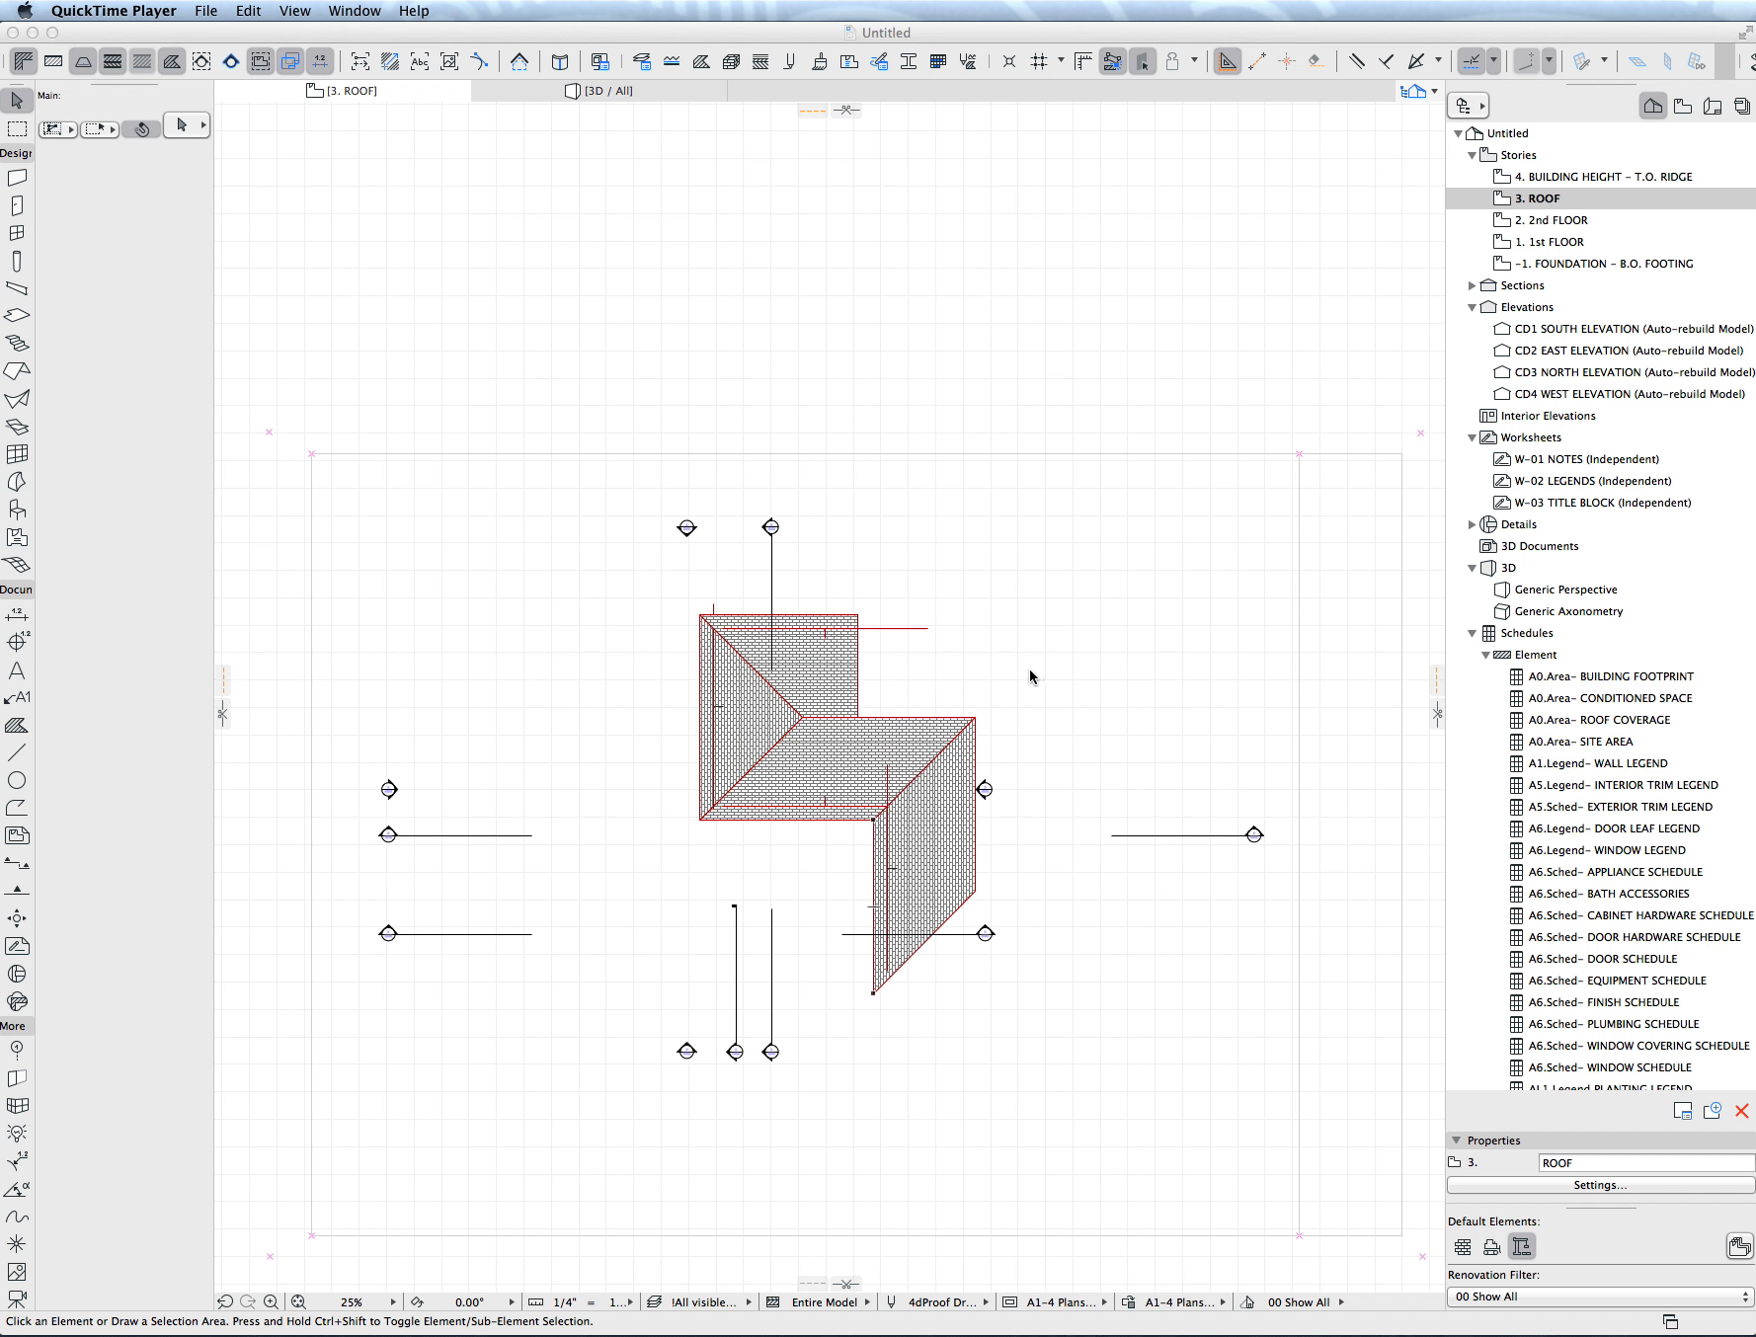
pyautogui.click(96, 9)
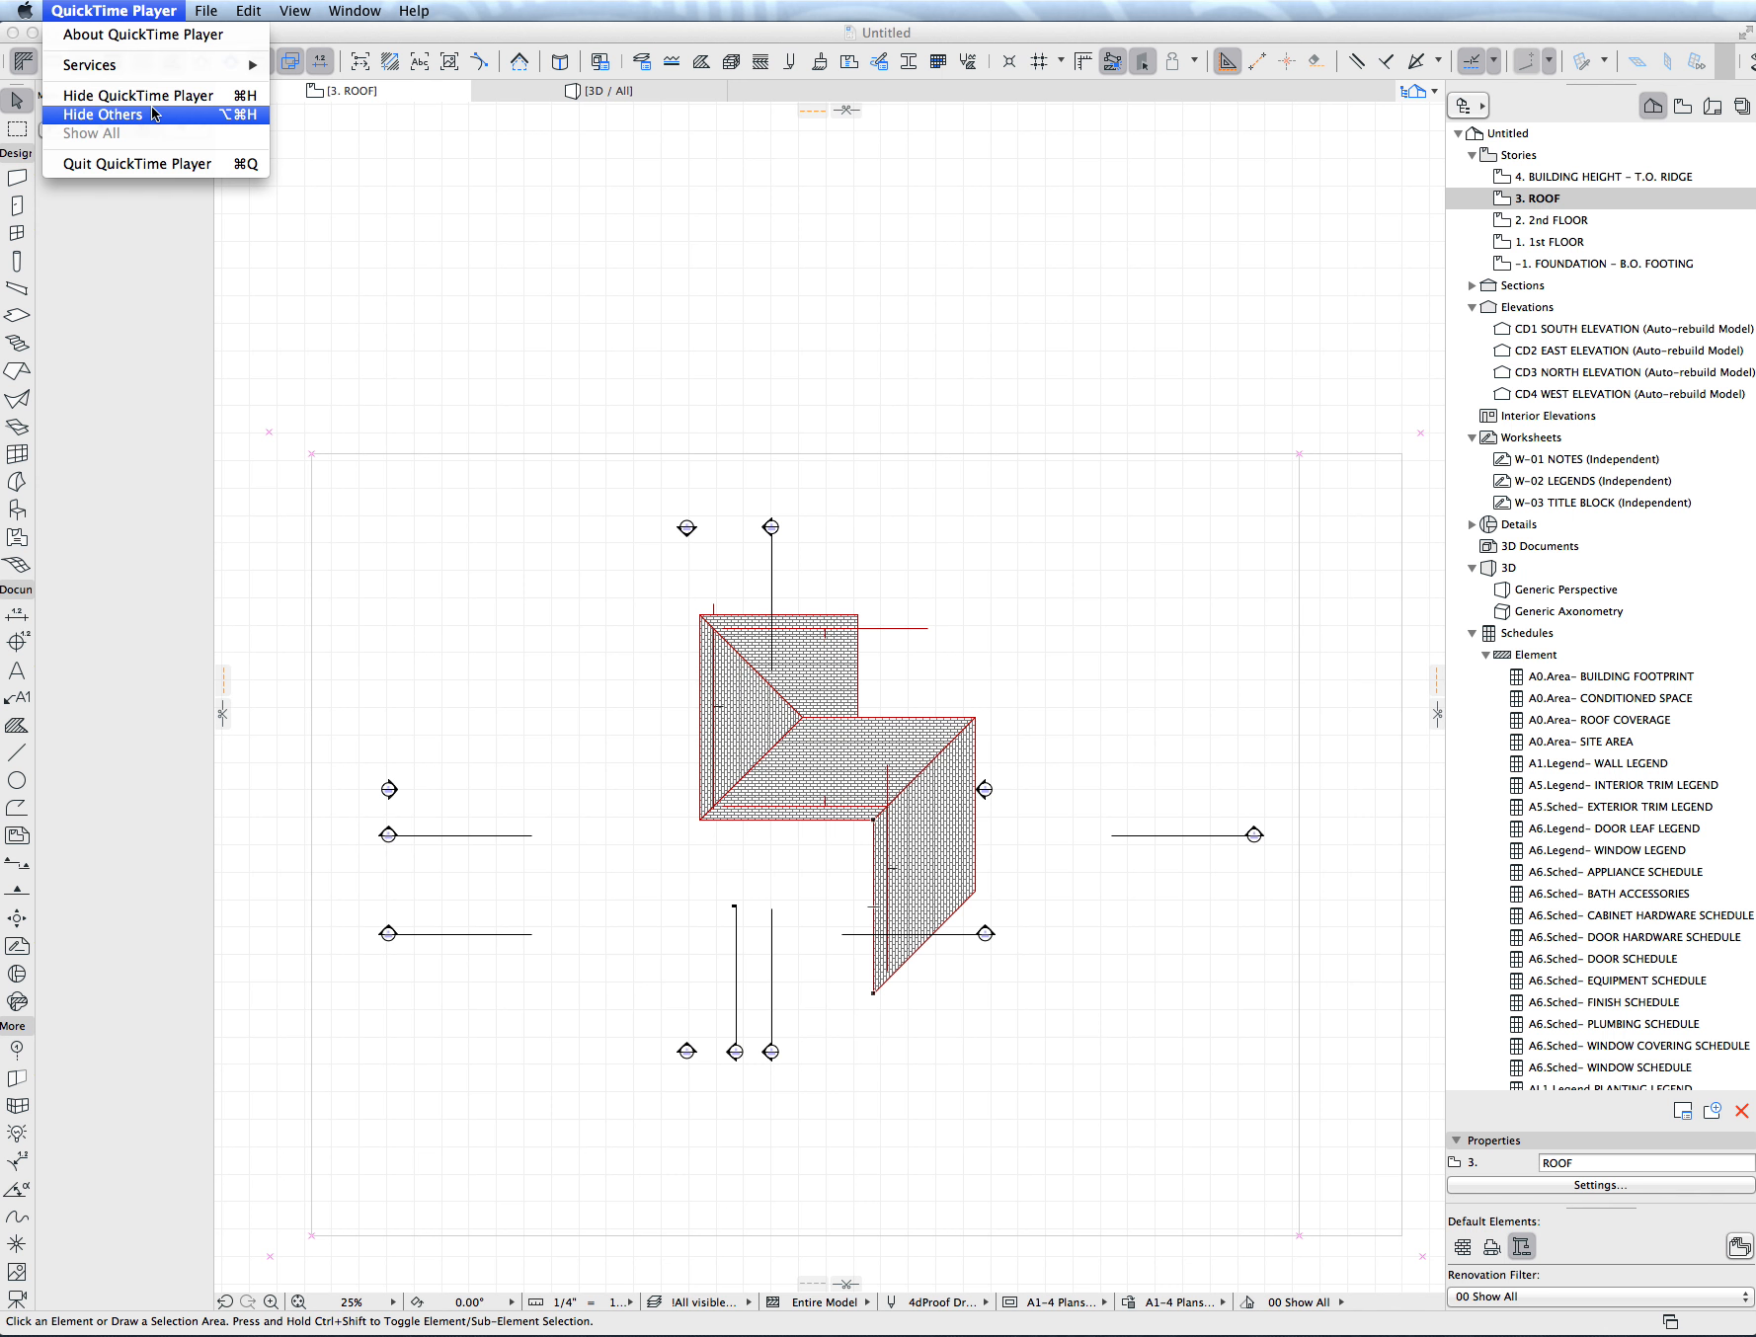
pyautogui.click(158, 165)
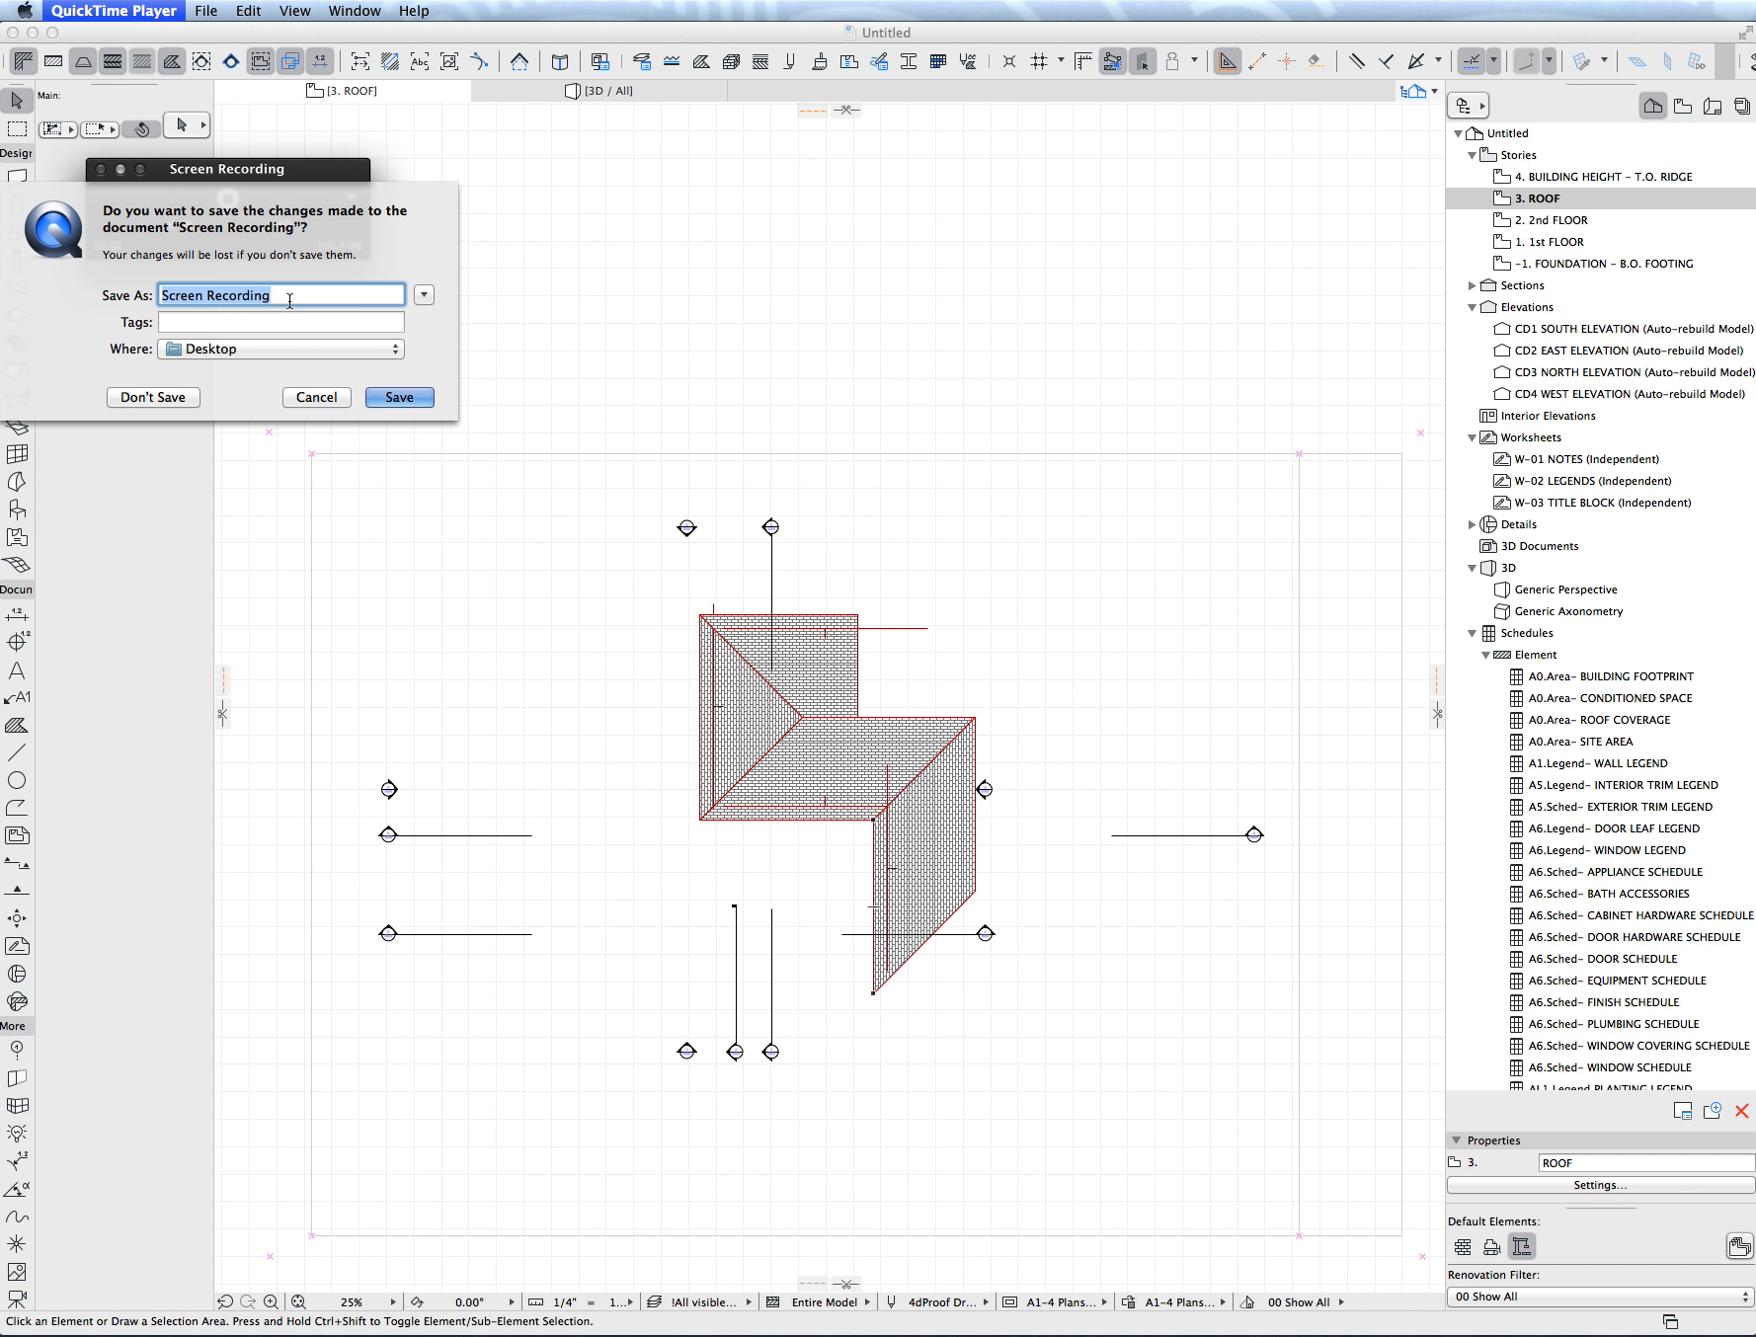
pyautogui.write('Roof Settings')
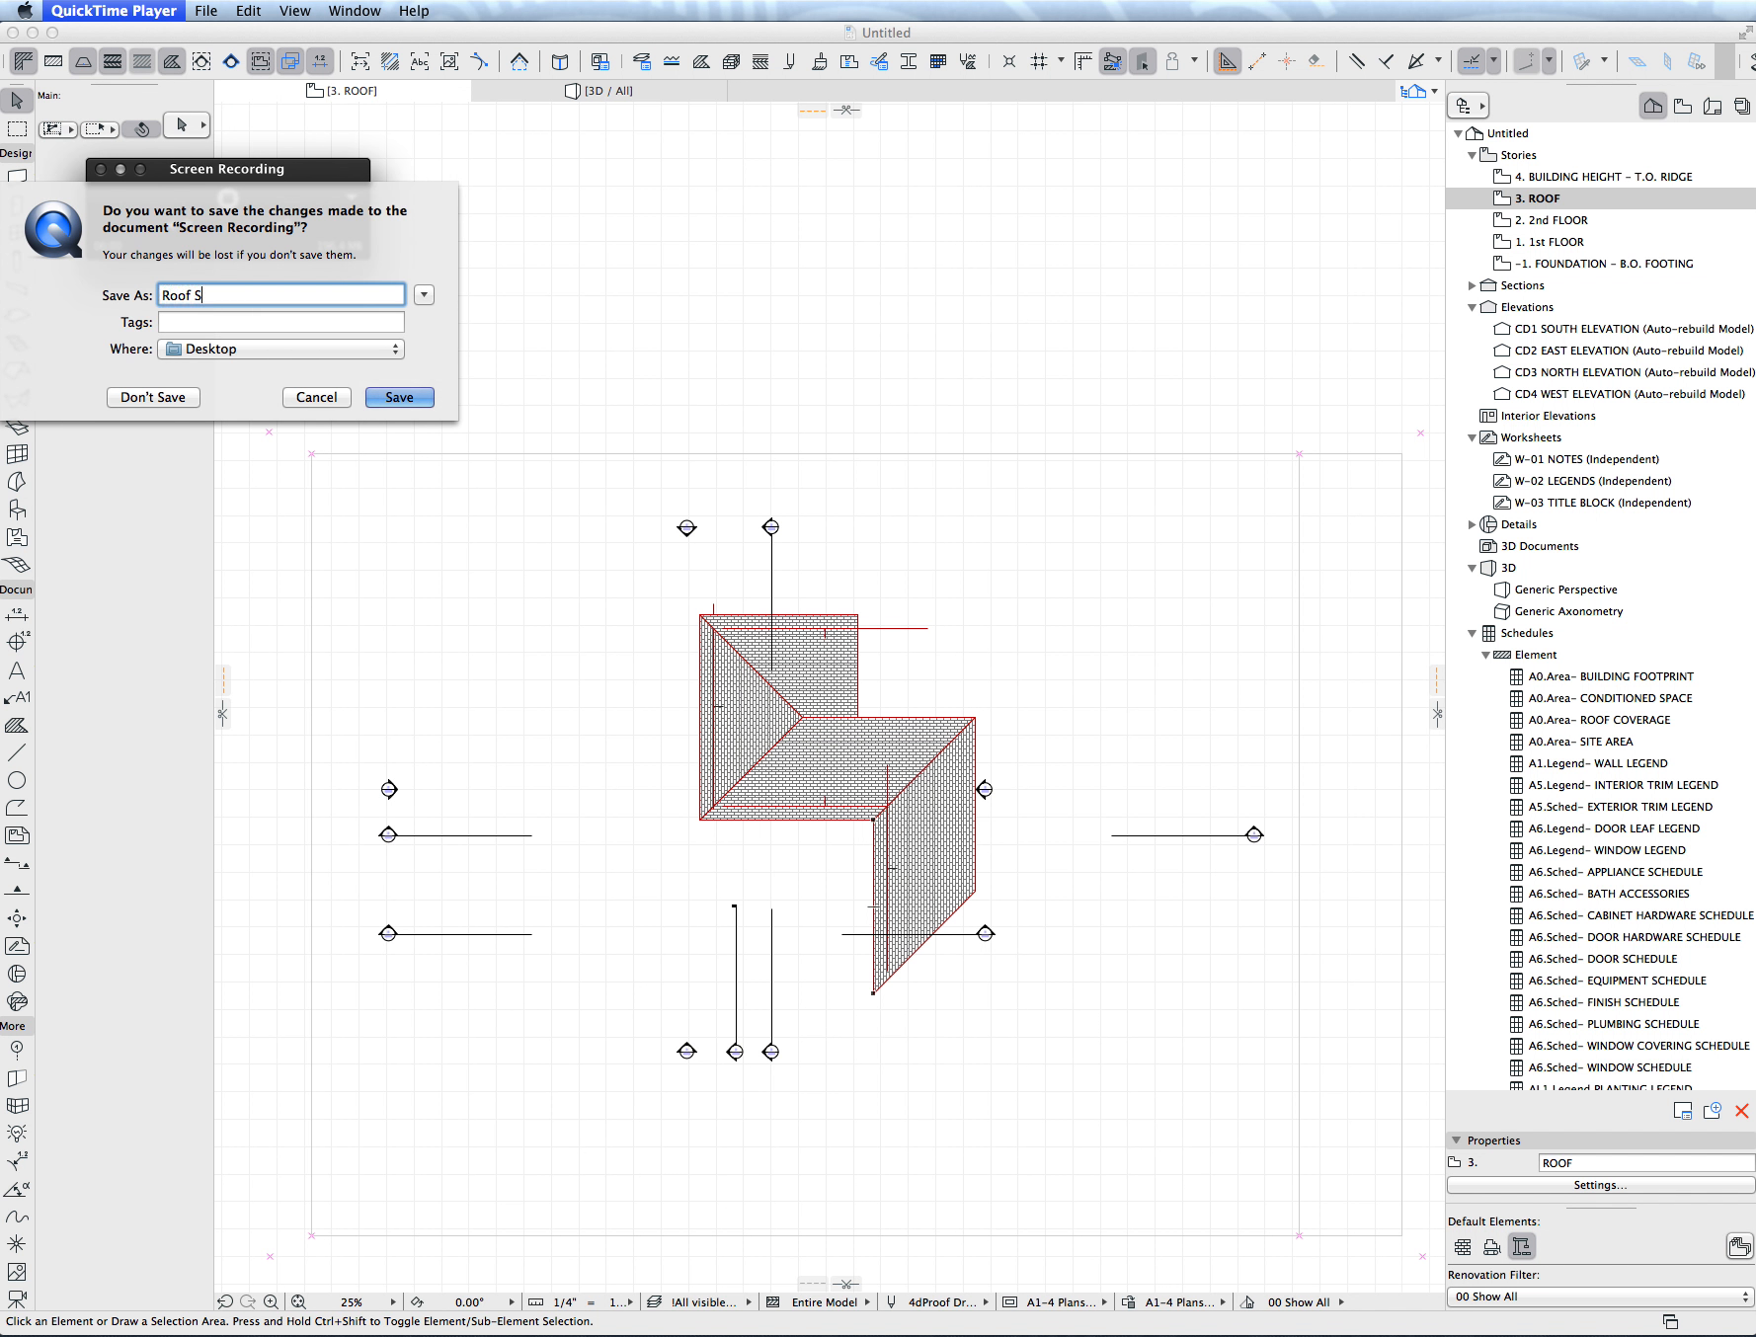